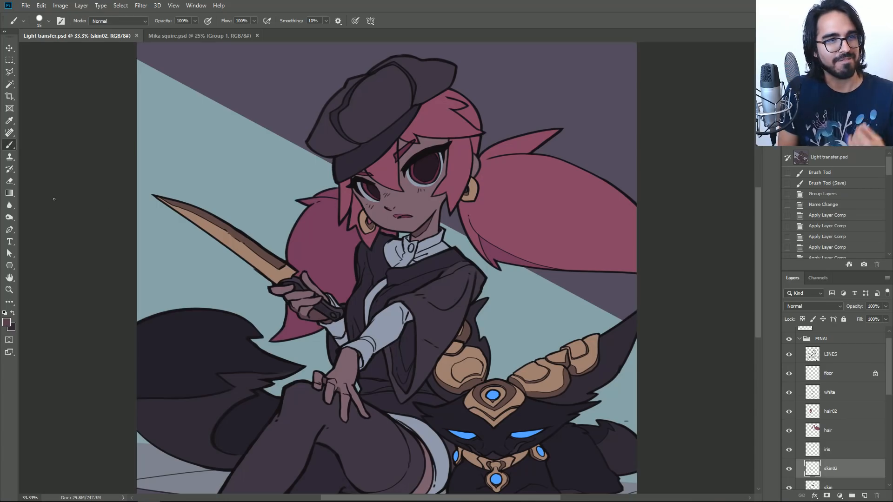
Show the saved layer comps sketch01 through sketch09 in order to examine how the drawing developed.
left_click_drag(386, 267, 382, 247)
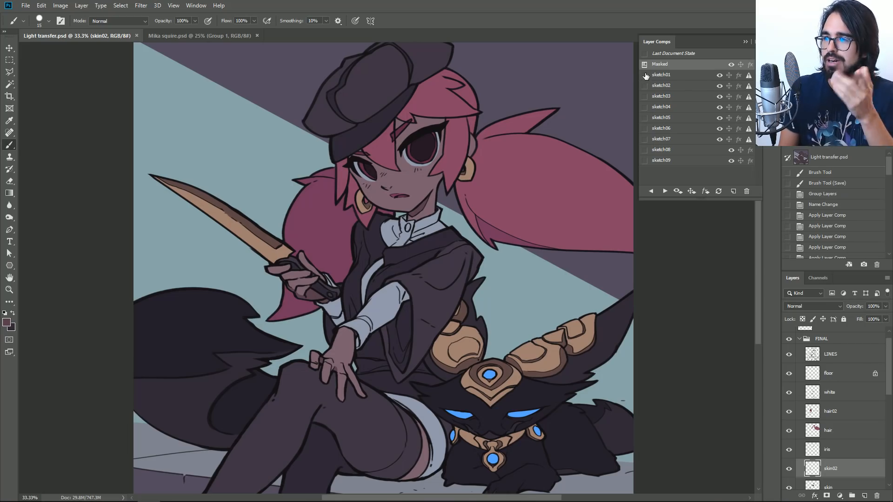
left_click(645, 75)
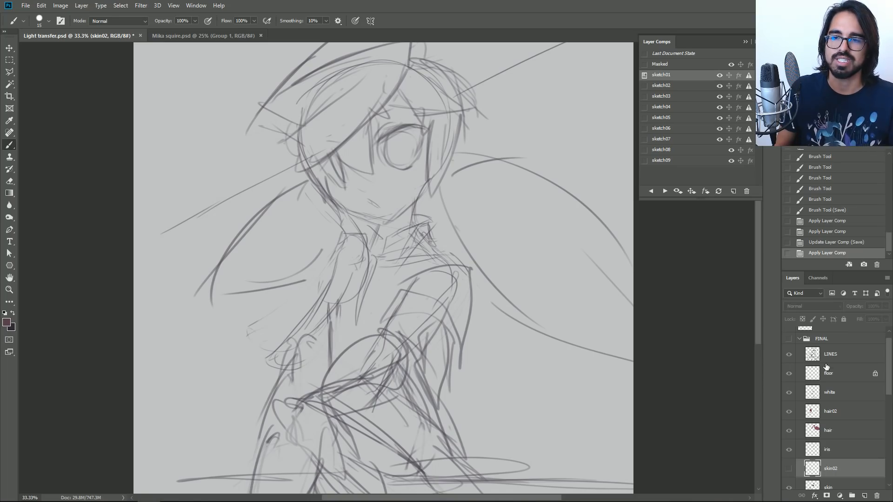
left_click(645, 86)
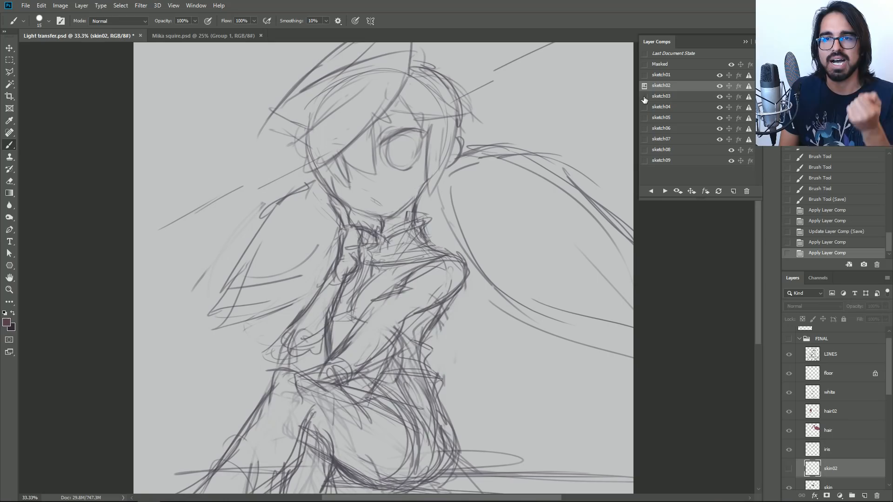
left_click(644, 96)
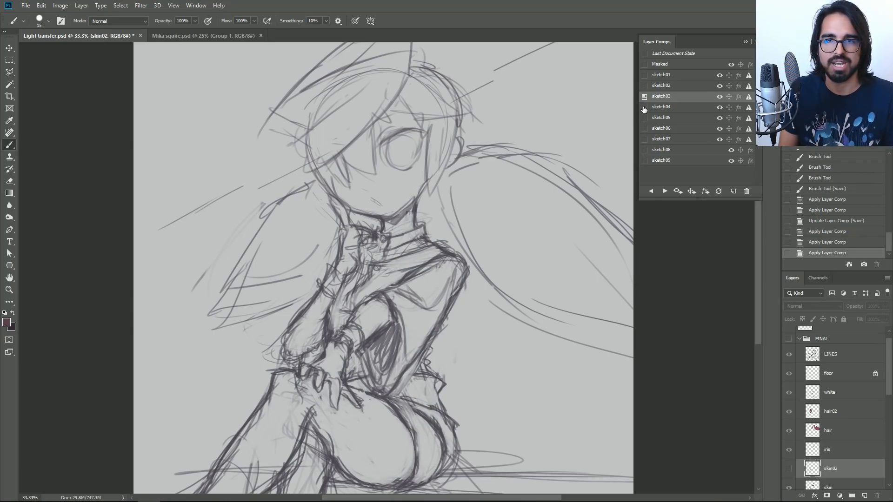
left_click(644, 108)
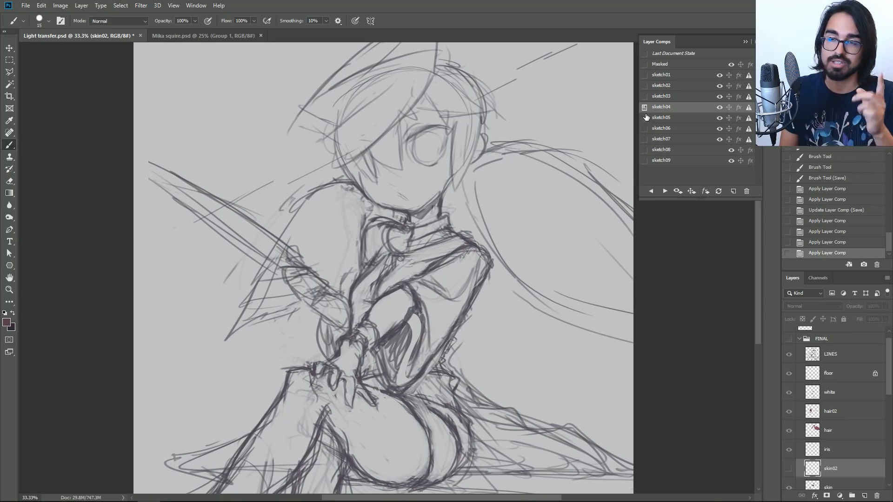
left_click(645, 118)
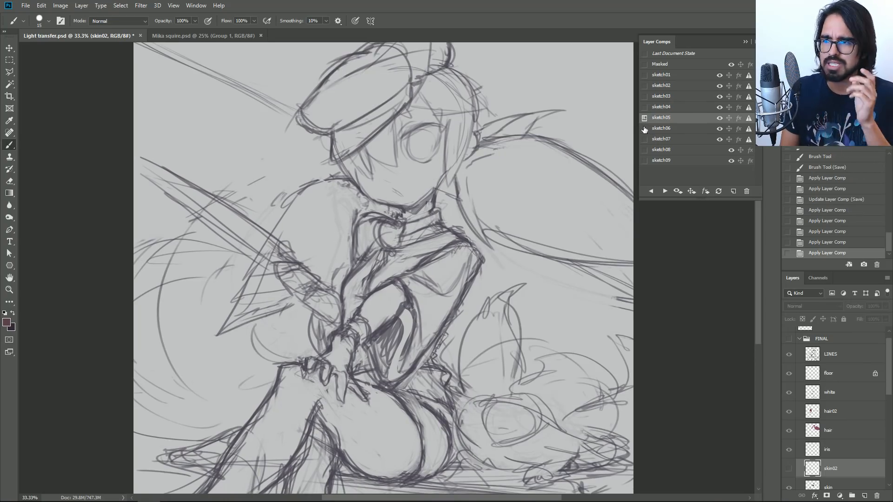
left_click(644, 129)
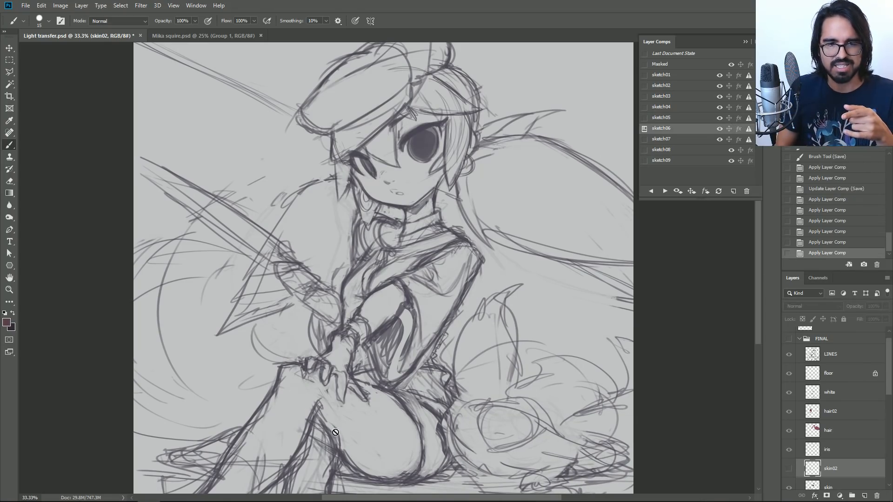
left_click(644, 139)
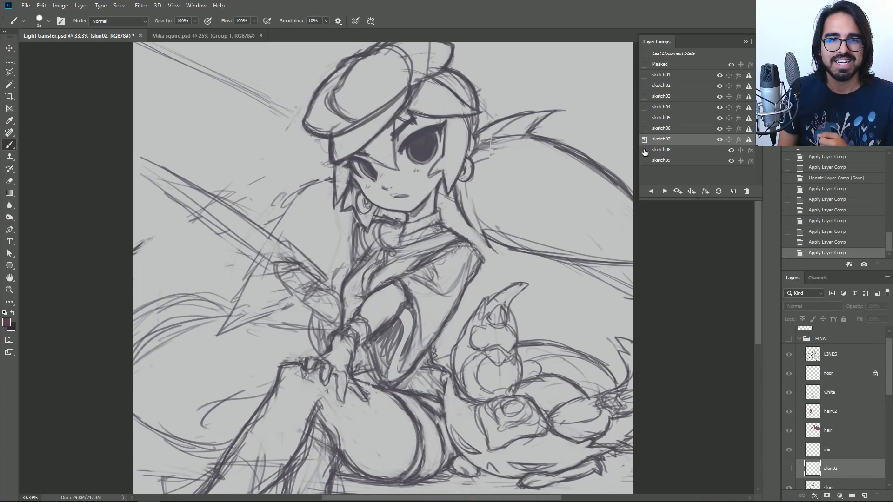
left_click(645, 151)
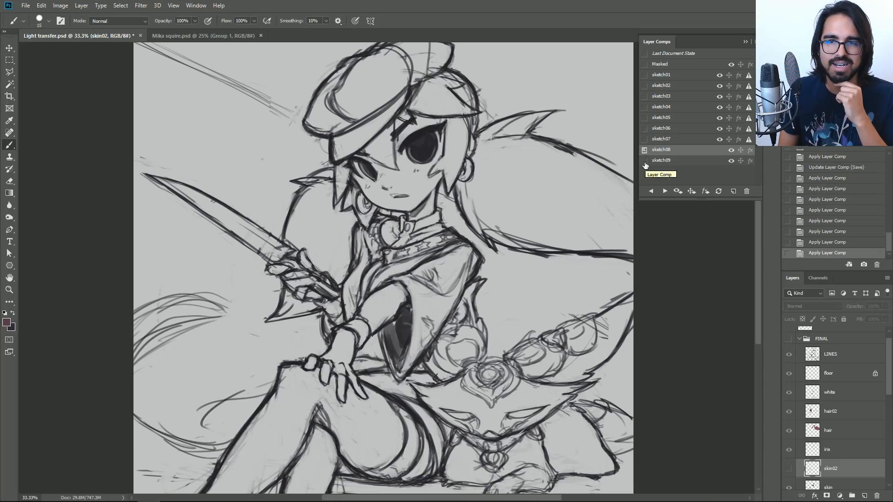
left_click(645, 161)
Review layer comps sketch06 to sketch09 again, then restore the Masked layer comp.
left_click(644, 131)
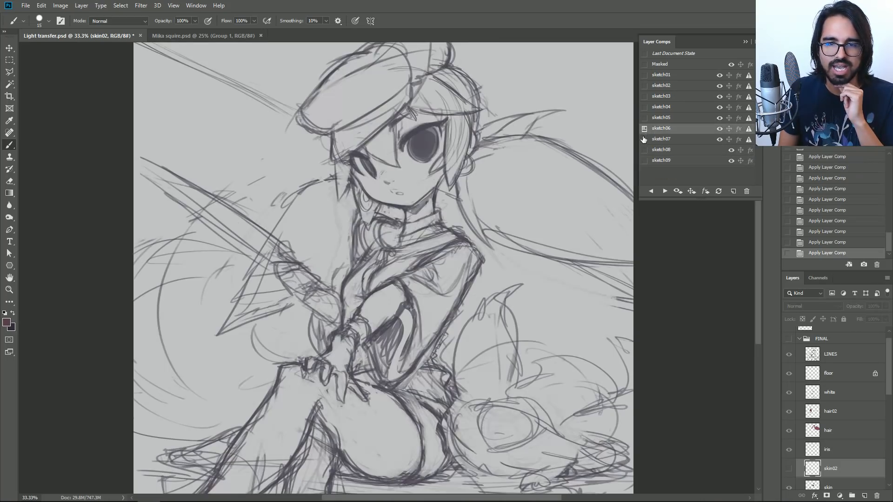
left_click_drag(383, 268, 380, 247)
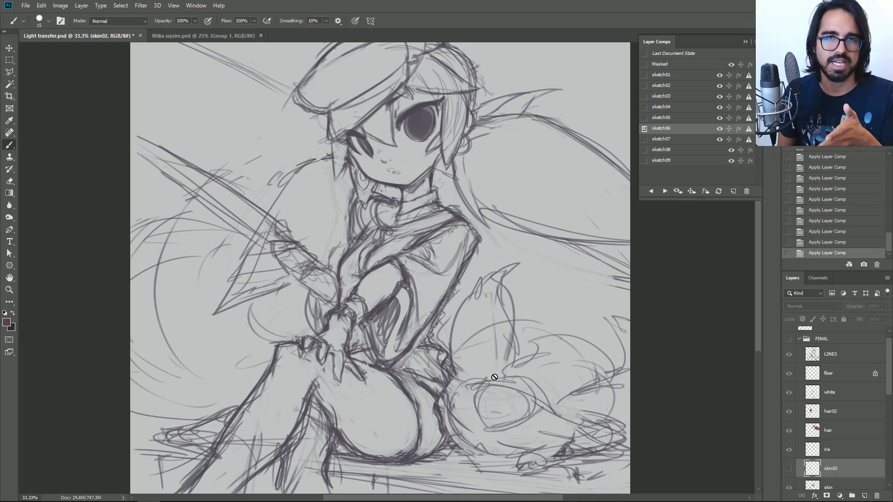
left_click(644, 140)
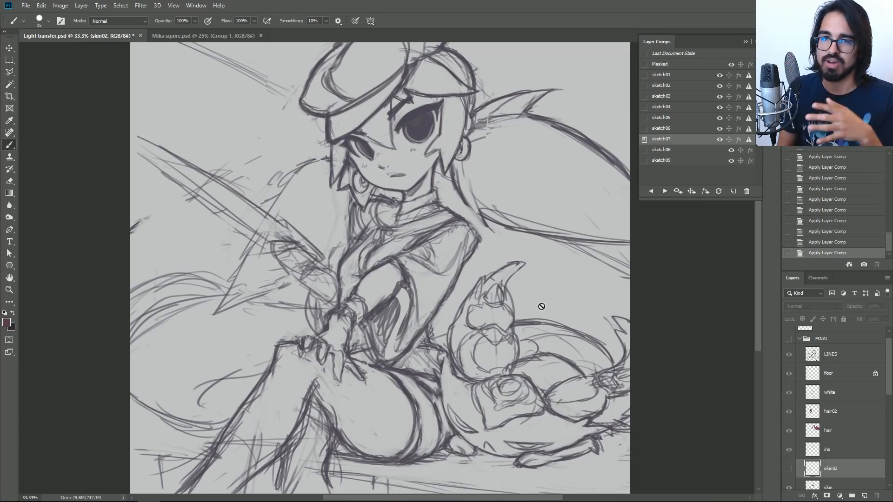
left_click(645, 150)
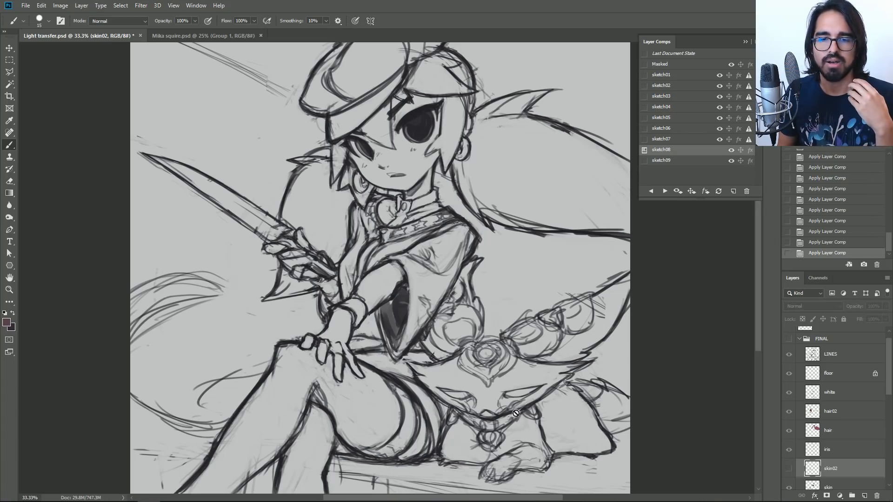
left_click(645, 162)
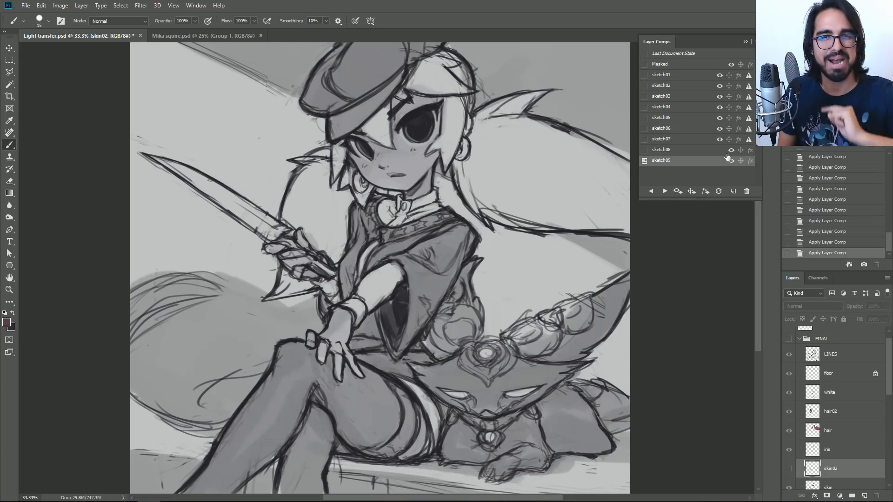
left_click_drag(488, 118, 480, 163)
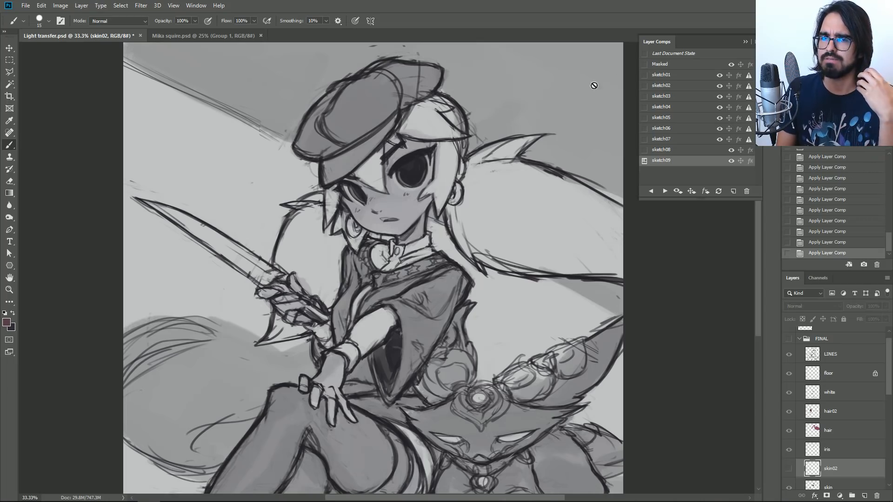
left_click(645, 65)
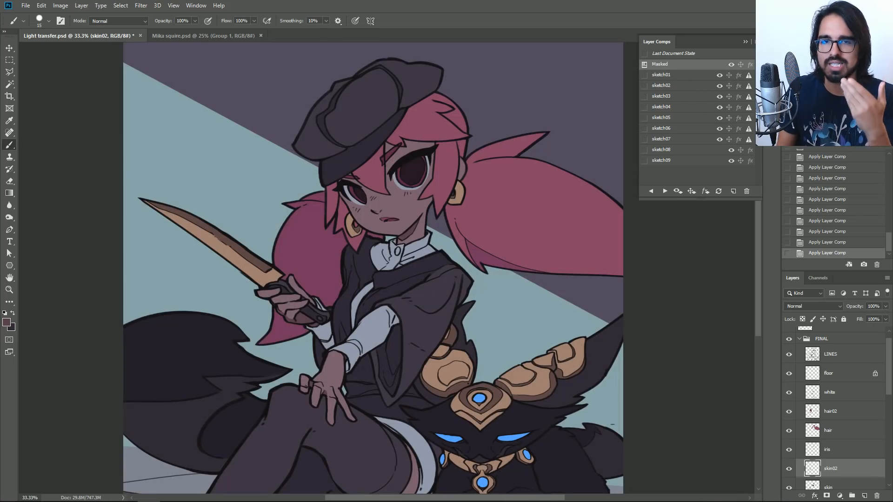
Choose the CHALK NEW brush for painting on the character.
scroll(342, 176, "up", 3)
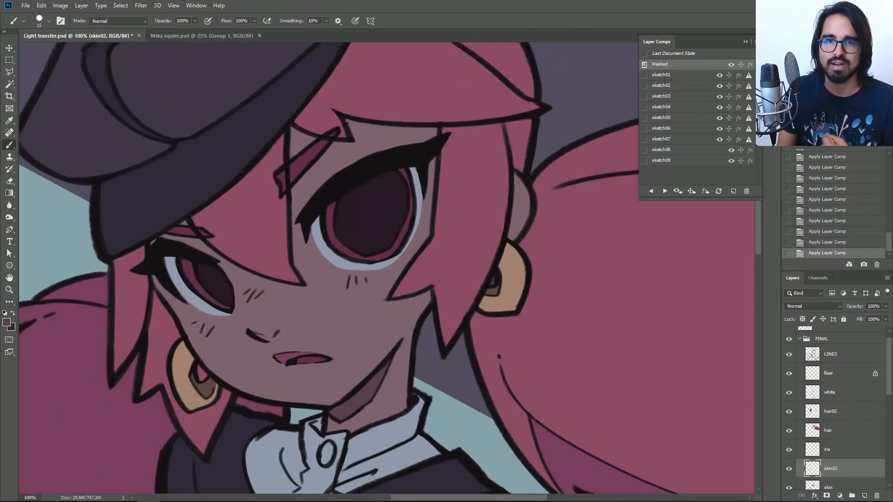
right_click(383, 168)
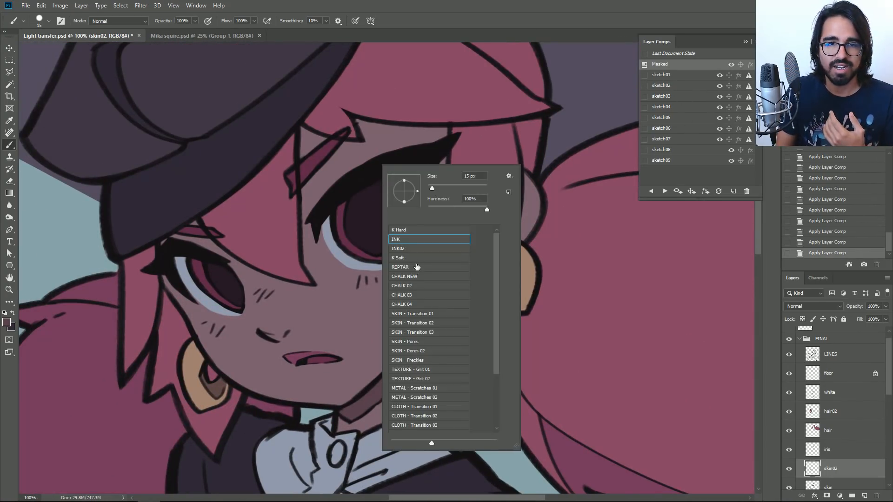
left_click(403, 277)
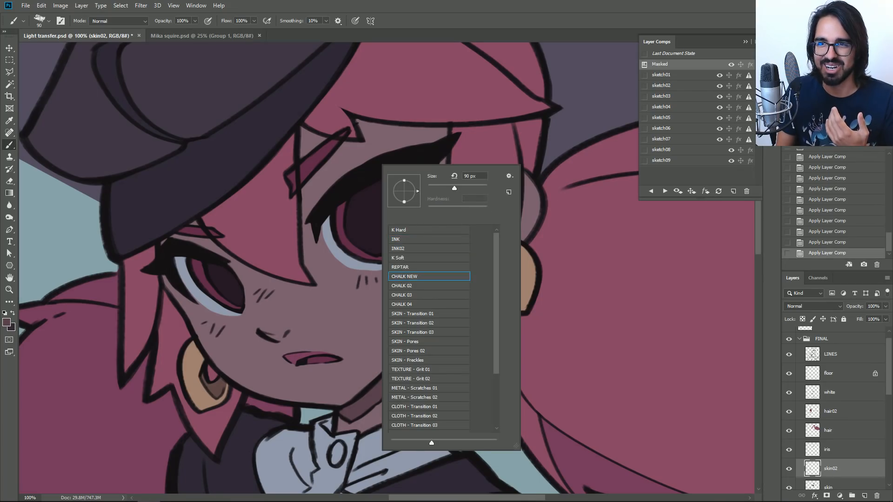
key("Return")
left_click_drag(515, 243, 494, 202)
left_click_drag(419, 409, 326, 367)
scroll(387, 267, "up", 3)
Target the LINES layer, set the foreground colour to bright green and shrink the brush to a thin tip.
left_click(850, 362)
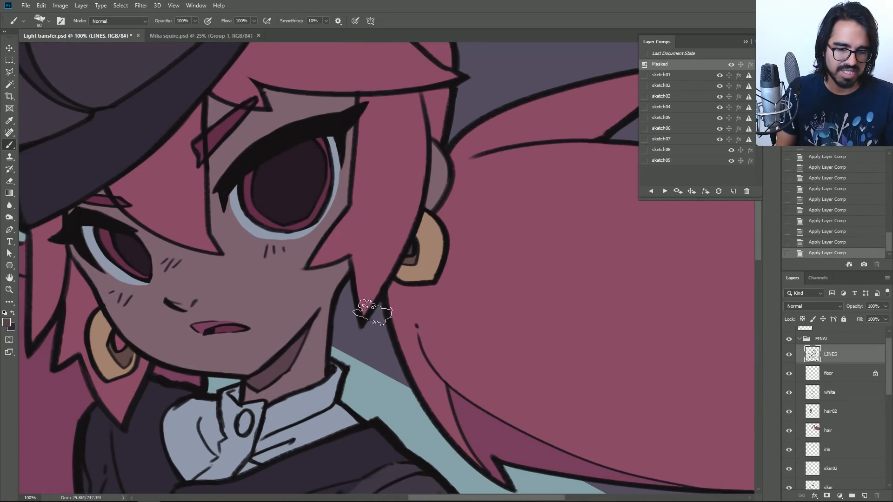
left_click(7, 326)
left_click(768, 174)
left_click_drag(749, 159, 728, 108)
key("Return")
key("bracketleft")
key("bracketleft")
key("bracketleft")
key("bracketleft")
key("bracketleft")
key("bracketleft")
key("bracketleft")
key("bracketleft")
key("bracketleft")
key("bracketleft")
key("bracketleft")
key("bracketleft")
key("bracketleft")
Trace the lower outline and inner strand line of the large ponytail with thin green strokes.
key("ctrl+z")
mouse_move(417, 401)
left_mouse_down()
mouse_move(393, 337)
mouse_move(422, 395)
left_mouse_up()
left_click_drag(418, 335, 465, 401)
key("ctrl+z")
mouse_move(417, 325)
left_mouse_down()
mouse_move(438, 327)
mouse_move(561, 429)
left_mouse_up()
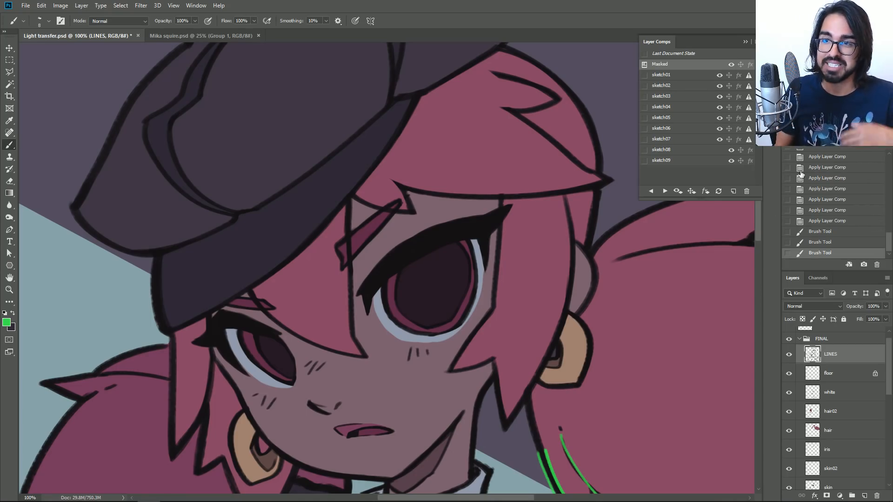
Mark in green the outlines of the hair tips beside the face, the neck, the collar and the neck shadow.
mouse_move(543, 205)
left_mouse_down()
mouse_move(568, 153)
mouse_move(553, 133)
left_mouse_up()
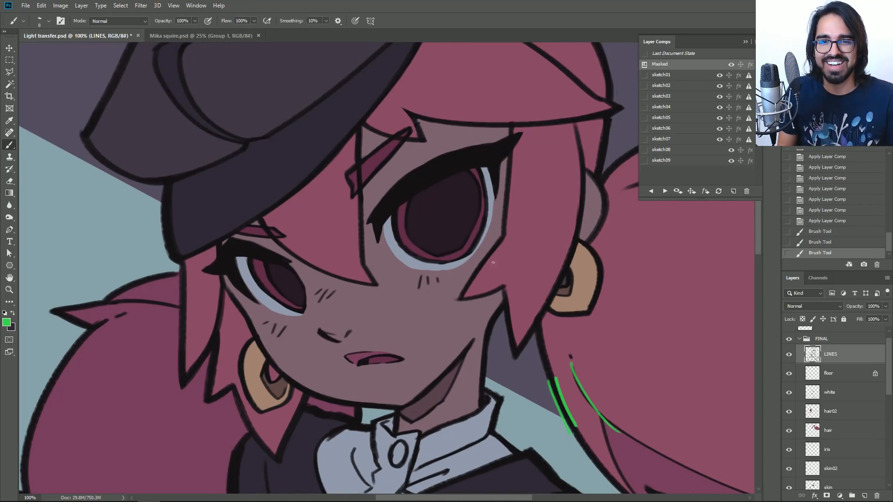
left_click_drag(462, 299, 501, 242)
left_click_drag(503, 294, 515, 358)
left_click_drag(538, 318, 515, 359)
mouse_move(504, 308)
left_mouse_down()
mouse_move(490, 335)
mouse_move(497, 422)
mouse_move(498, 400)
mouse_move(480, 391)
mouse_move(484, 325)
left_mouse_up()
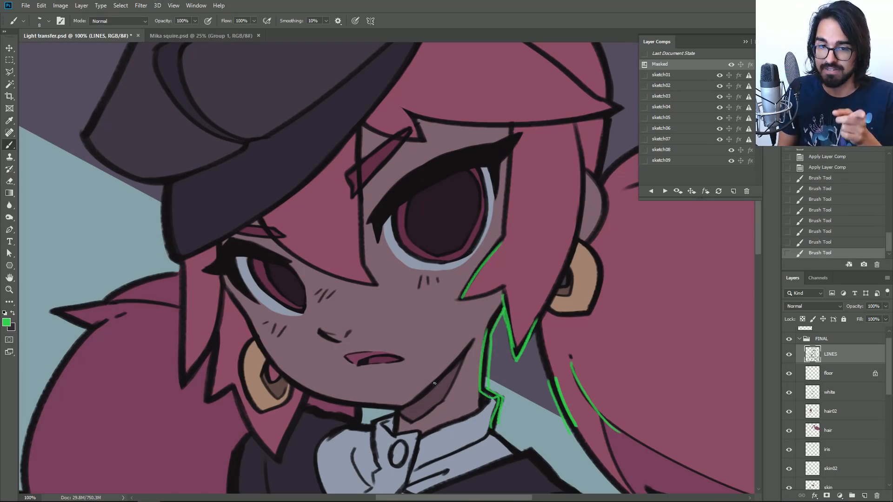
mouse_move(463, 358)
left_mouse_down()
mouse_move(439, 407)
mouse_move(404, 428)
mouse_move(472, 345)
left_mouse_up()
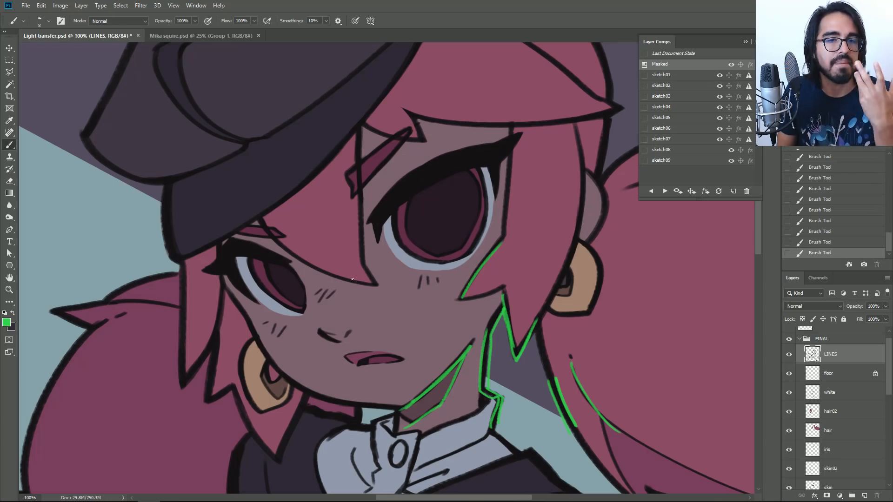
Trace part of the inner outline of the gold ornament above the creature's head in green.
mouse_move(493, 460)
left_mouse_down()
mouse_move(481, 181)
mouse_move(513, 54)
mouse_move(523, 53)
left_mouse_up()
left_click_drag(478, 204, 543, 212)
mouse_move(581, 449)
left_mouse_down()
mouse_move(427, 264)
mouse_move(413, 204)
mouse_move(443, 191)
left_mouse_up()
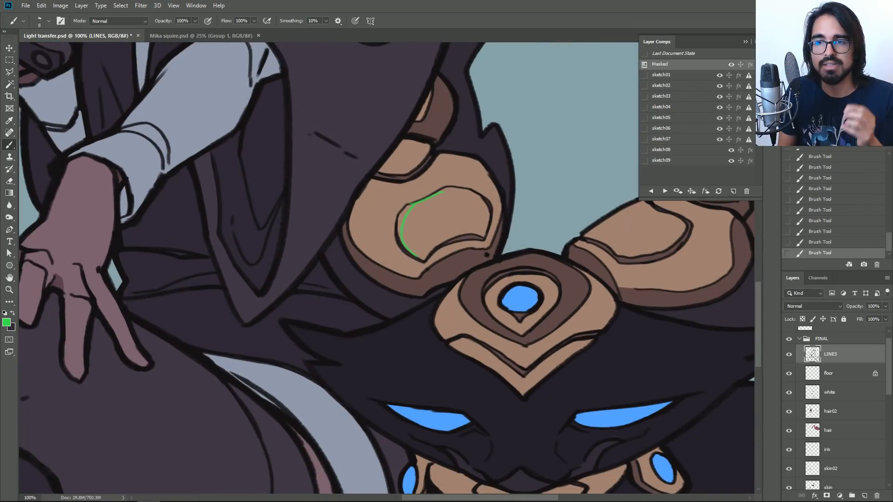
Revert the document history to the last applied layer comp, before the green brush strokes.
left_click(841, 189)
scroll(840, 188, "up", 5)
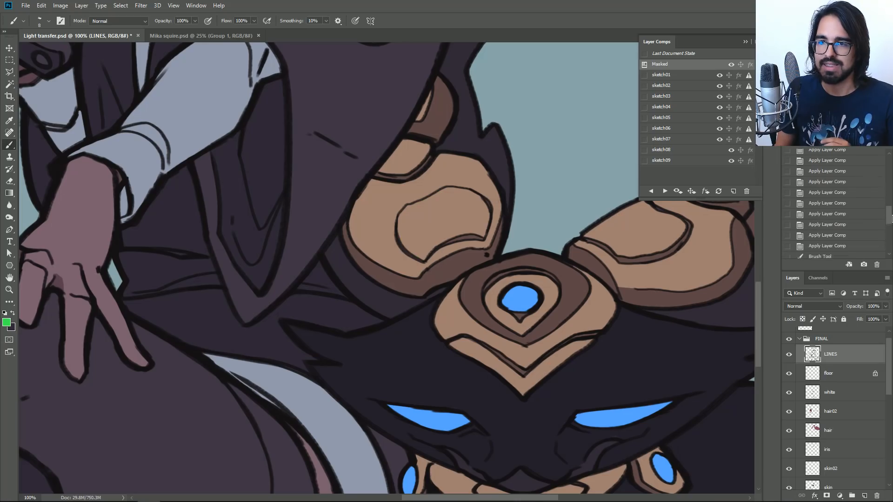
scroll(821, 242, "down", 2)
left_click(821, 226)
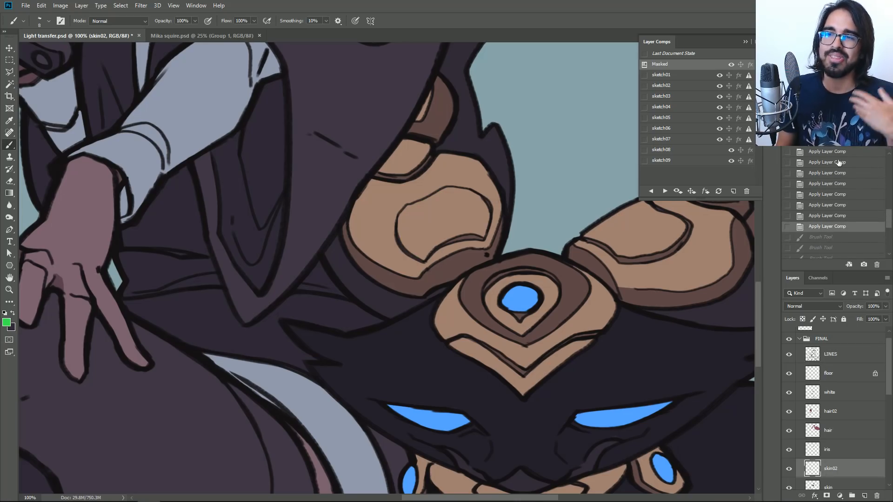
Close the layer comps list and frame the character's upper body at 50% zoom.
left_click_drag(521, 218, 531, 331)
left_click(745, 42)
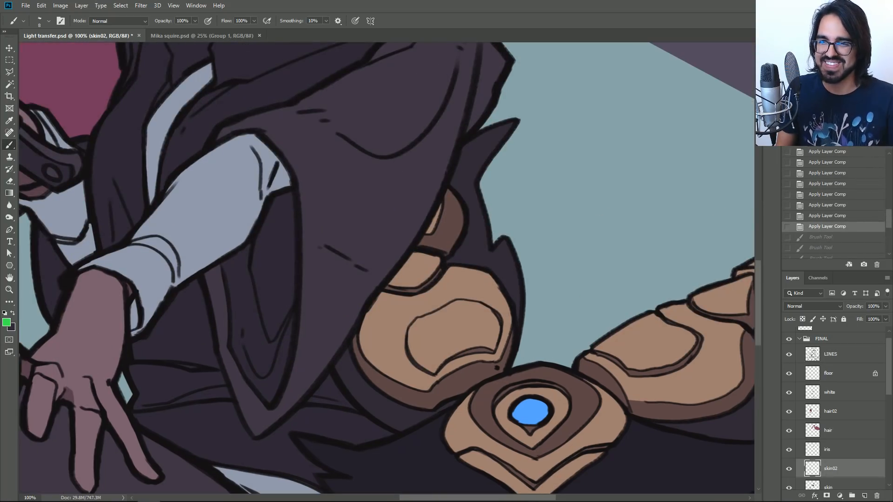
key("ctrl+minus")
key("ctrl+minus")
left_click_drag(386, 163, 466, 374)
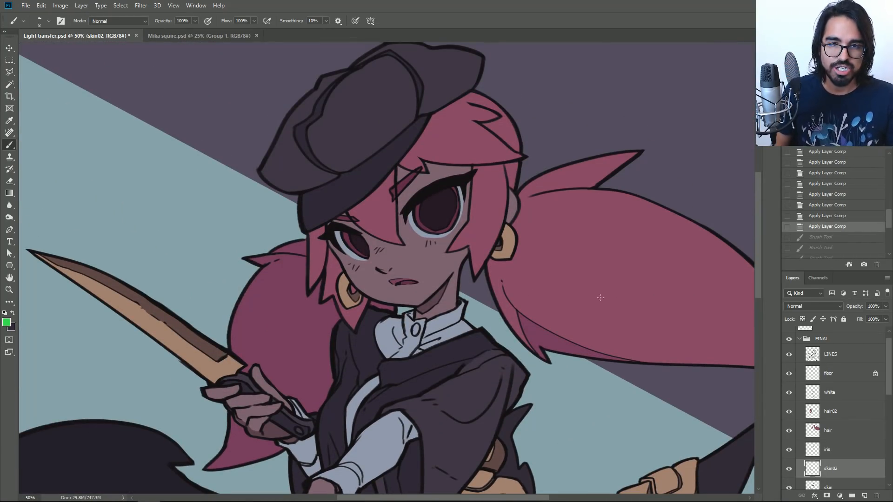
Collapse the FINAL group and create a new layer named "\" above it.
left_click(840, 357)
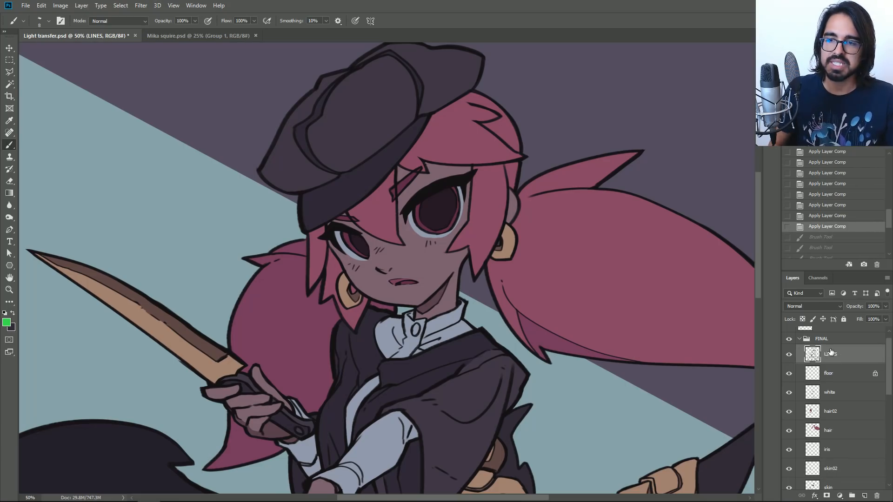
left_click(799, 339)
key("ctrl+shift+n")
type("\\")
key("Return")
Set the foreground colour to e9d790 and enlarge the chalk brush, with the whole illustration in view at 25%.
left_click(4, 324)
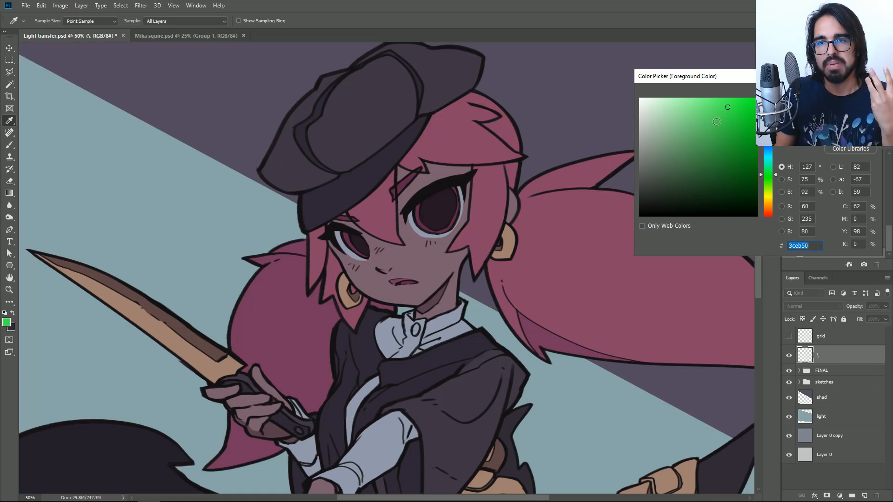
type("e9d790")
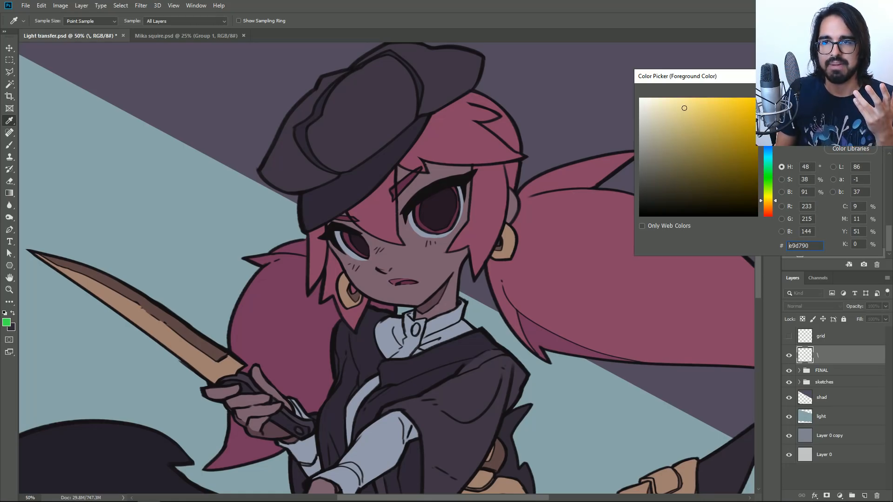
key("Return")
key("b")
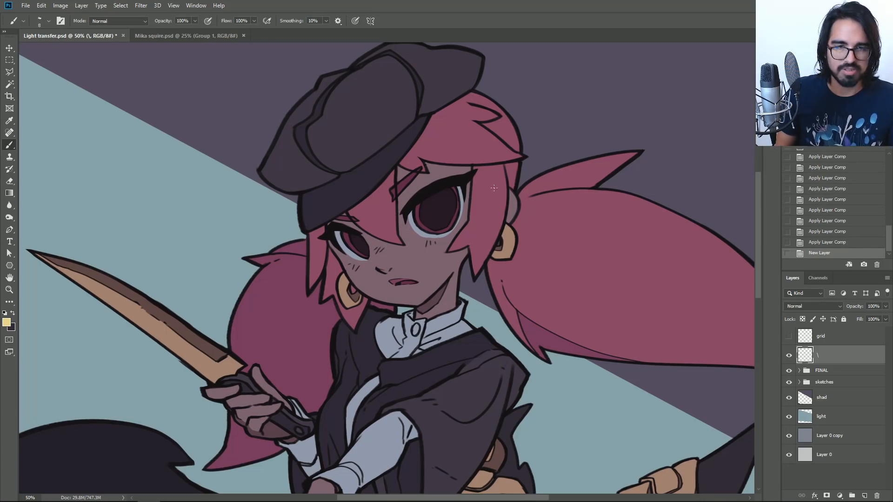
key("ctrl+minus")
key("ctrl+minus")
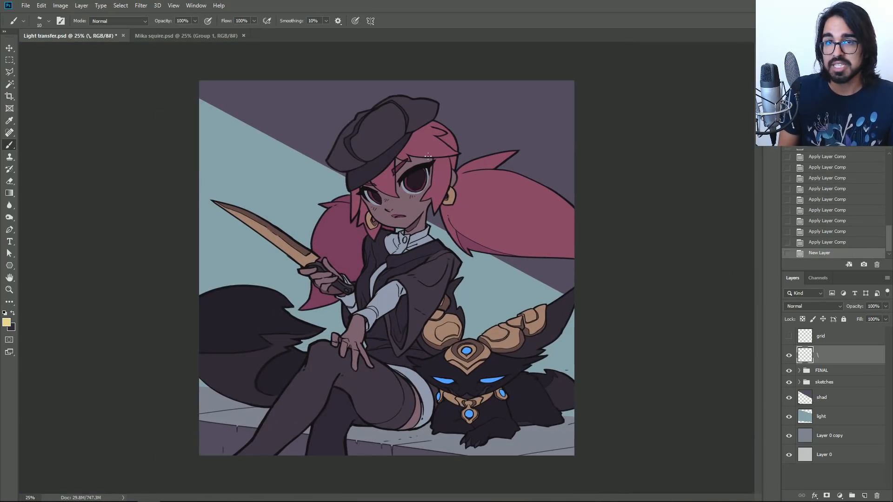
key("bracketright")
key("bracketright")
key("bracketright")
key("bracketright")
key("bracketright")
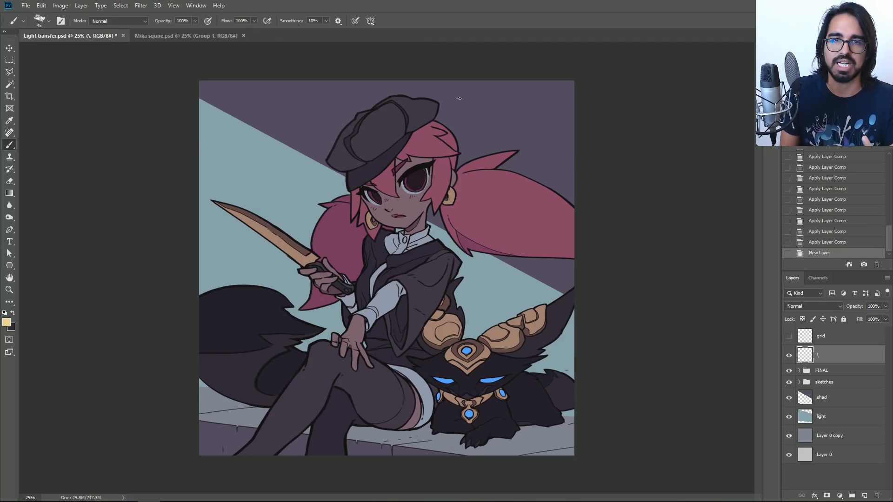
Paint a yellow light-source swirl over the right side of the cap, with small dabs scattered around the cap and face.
mouse_move(436, 117)
left_mouse_down()
mouse_move(421, 100)
mouse_move(397, 120)
mouse_move(396, 153)
mouse_move(444, 125)
mouse_move(405, 122)
mouse_move(421, 126)
left_mouse_up()
key("ctrl+z")
left_click(452, 166)
left_click(469, 152)
left_click(481, 123)
left_click(360, 159)
left_click(361, 114)
left_click(377, 177)
left_click(417, 173)
left_click(348, 145)
Shrink the brush and mark yellow shadow shapes across the lower face, neck, shoulders and arm.
key("bracketleft")
key("bracketleft")
mouse_move(396, 202)
left_mouse_down()
mouse_move(372, 186)
mouse_move(415, 203)
mouse_move(409, 206)
left_mouse_up()
key("ctrl+z")
mouse_move(375, 246)
left_mouse_down()
mouse_move(428, 282)
mouse_move(443, 268)
mouse_move(383, 307)
mouse_move(393, 345)
mouse_move(517, 353)
mouse_move(497, 383)
left_mouse_up()
key("ctrl+z")
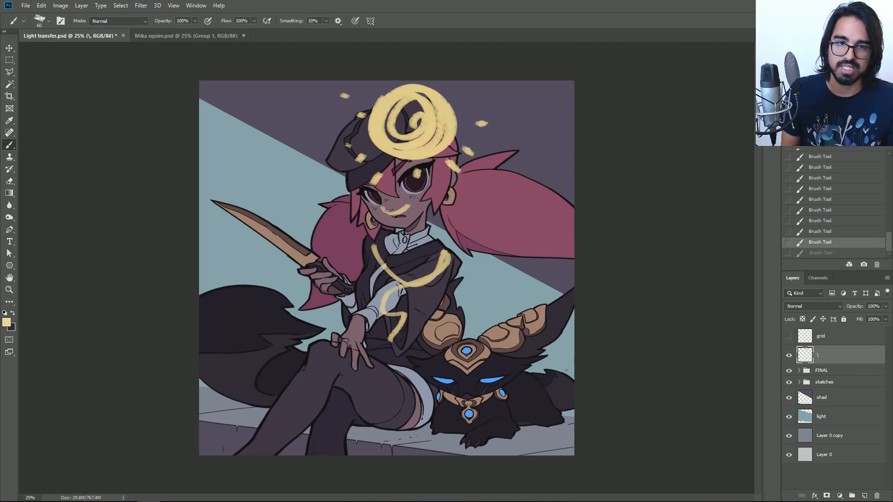
mouse_move(422, 207)
left_mouse_down()
mouse_move(375, 214)
mouse_move(401, 225)
left_mouse_up()
Set the foreground colour to light blue 90bee9 and draw light-direction arrows in the background beside the cap.
left_click(6, 323)
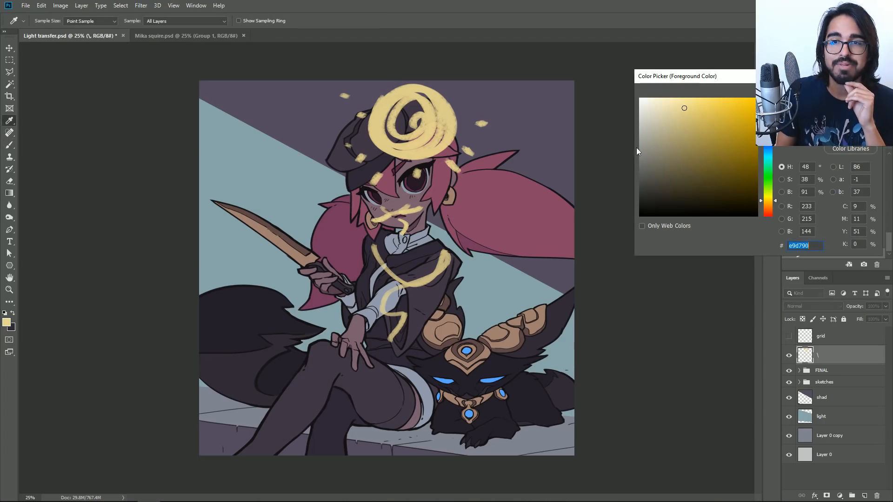
left_click(768, 155)
key("Return")
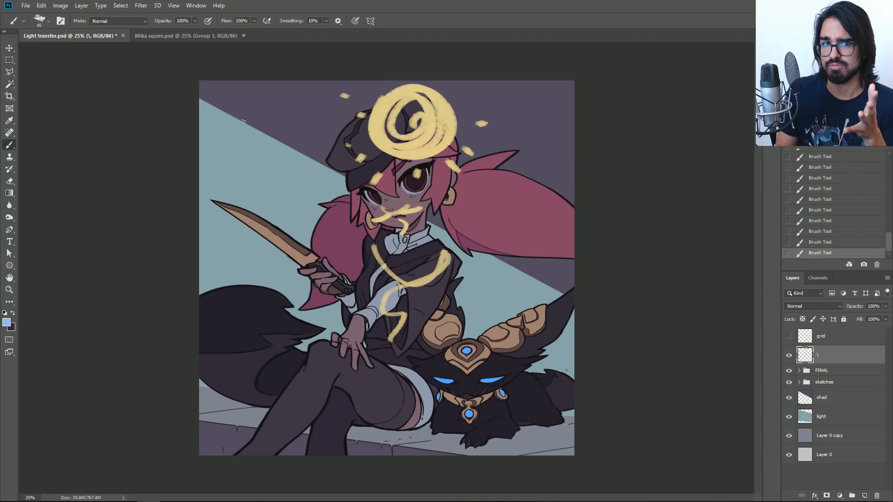
left_click_drag(240, 103, 287, 145)
left_click_drag(270, 98, 298, 118)
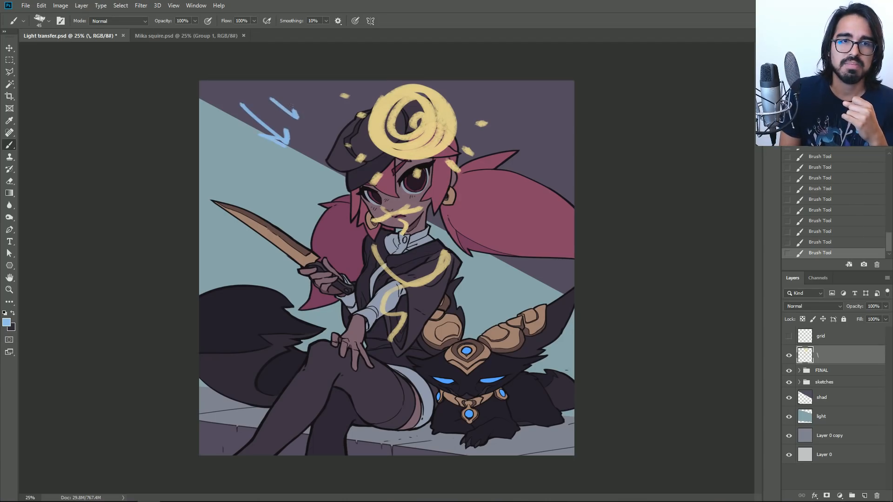
left_click_drag(211, 141, 240, 162)
Mark blue rim light along the cap, hair, torso, tail and knee, and scribble a swirl and zigzag beside the knife.
mouse_move(291, 94)
left_mouse_down()
mouse_move(312, 106)
mouse_move(326, 159)
mouse_move(353, 191)
mouse_move(356, 215)
mouse_move(326, 208)
mouse_move(313, 241)
left_mouse_up()
mouse_move(316, 284)
left_mouse_down()
mouse_move(307, 304)
mouse_move(365, 263)
mouse_move(369, 231)
left_mouse_up()
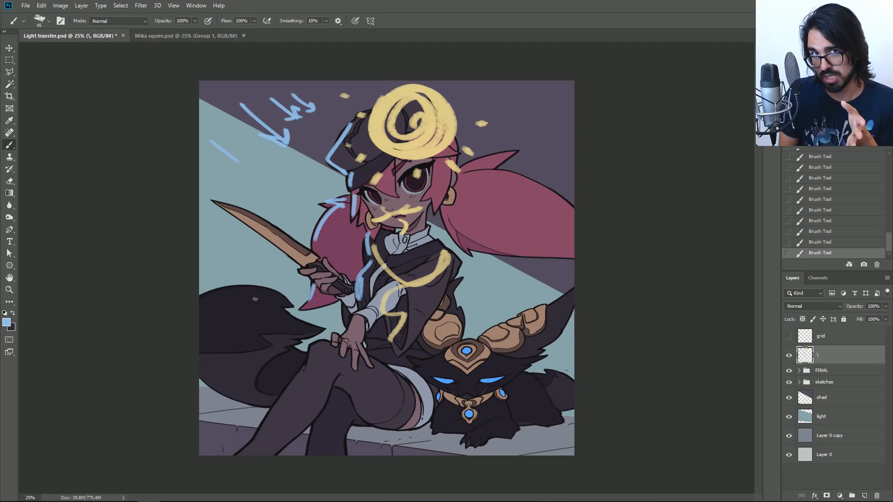
mouse_move(285, 305)
left_mouse_down()
mouse_move(267, 292)
mouse_move(200, 299)
left_mouse_up()
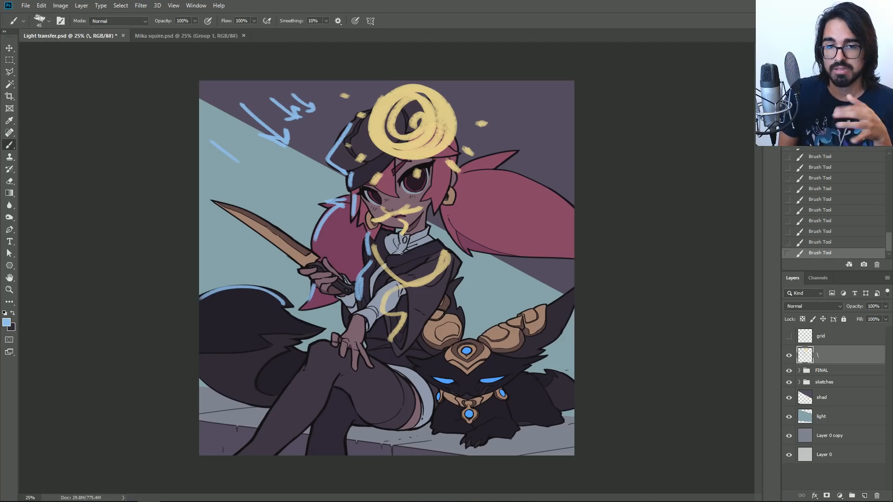
mouse_move(309, 344)
left_mouse_down()
mouse_move(303, 382)
mouse_move(307, 365)
mouse_move(277, 406)
left_mouse_up()
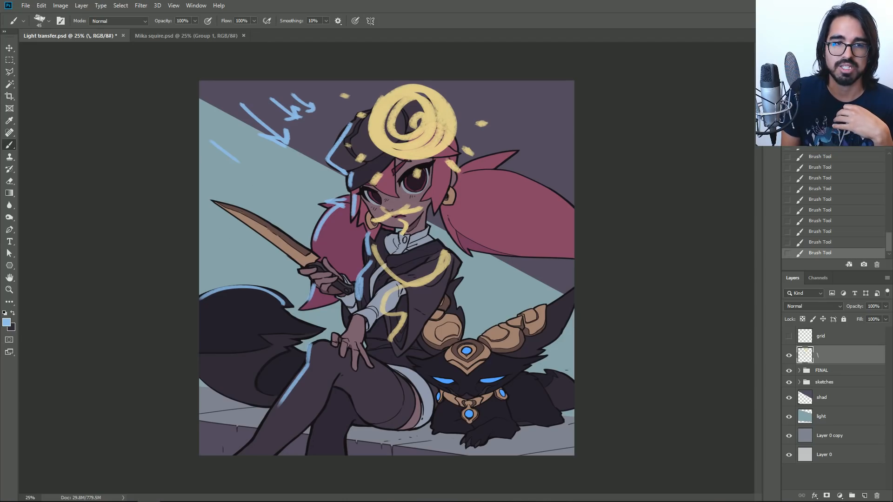
left_click_drag(198, 221, 253, 248)
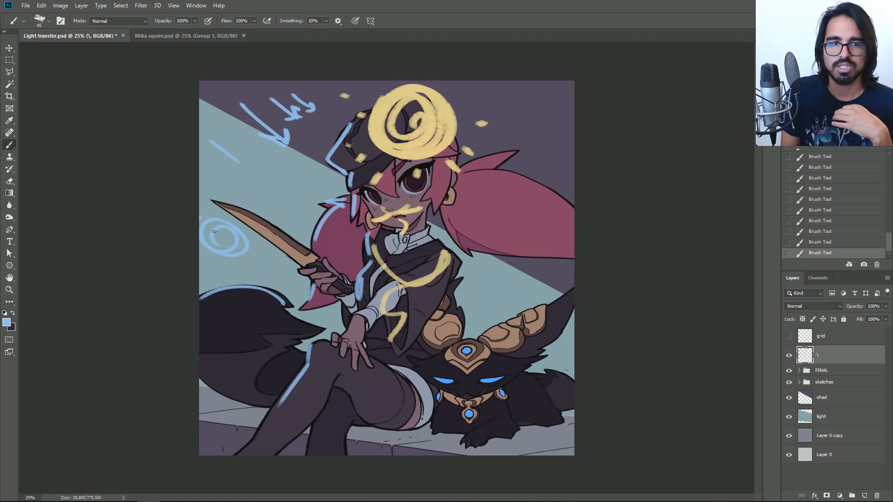
mouse_move(210, 142)
left_mouse_down()
mouse_move(206, 180)
mouse_move(234, 185)
left_mouse_up()
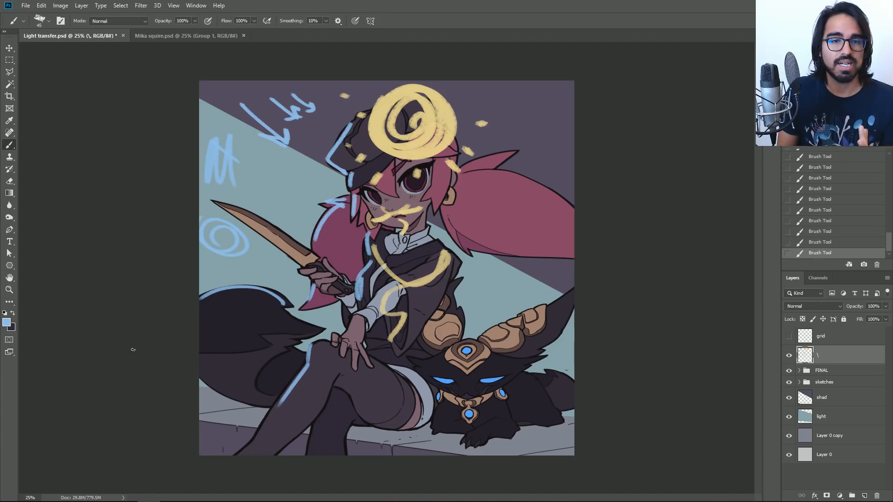
Set the foreground colour to orange eca16a and paint a bounce-light patch along the stone ledge.
left_click(7, 322)
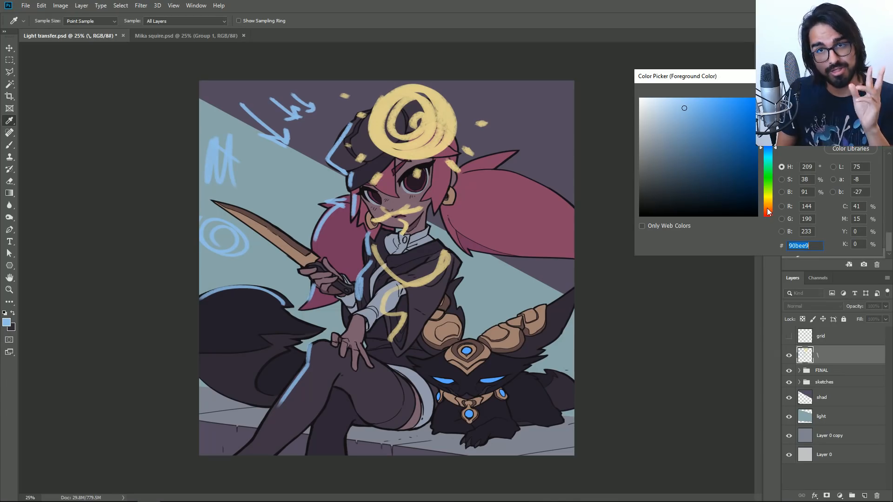
left_click(767, 209)
left_click(704, 110)
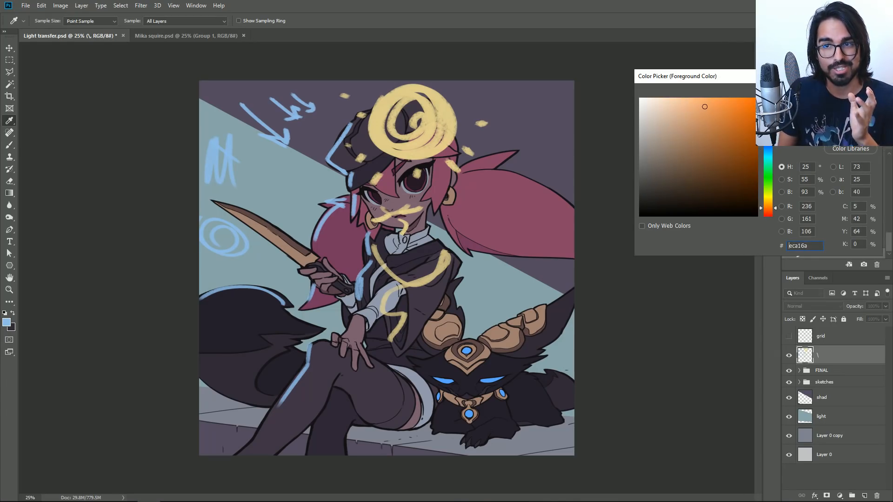
key("Return")
key("b")
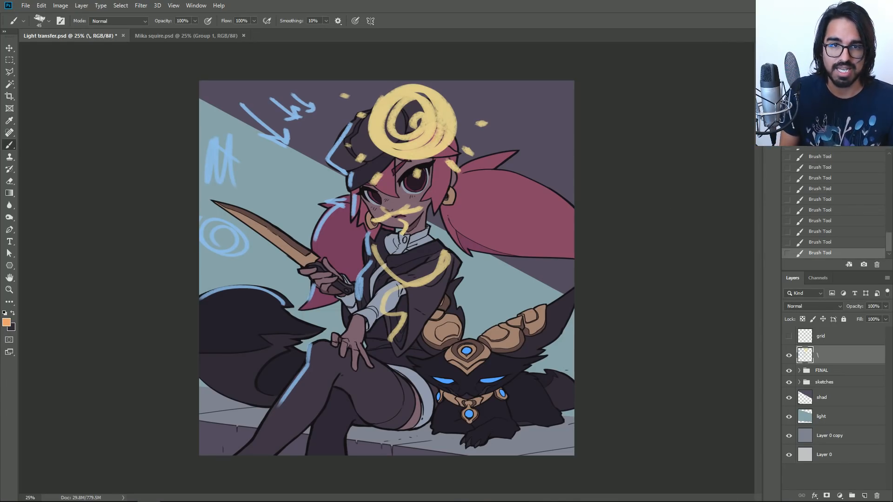
mouse_move(414, 434)
left_mouse_down()
mouse_move(449, 439)
mouse_move(422, 425)
mouse_move(440, 449)
mouse_move(486, 448)
mouse_move(496, 457)
mouse_move(579, 437)
mouse_move(508, 444)
left_mouse_up()
Adjust the brush size and paint short orange vertical strokes rising from the ledge across the legs, cat and tail.
key("bracketright")
key("bracketright")
key("bracketright")
key("bracketright")
key("bracketright")
key("bracketleft")
key("bracketleft")
key("bracketleft")
key("bracketleft")
key("bracketleft")
left_click_drag(238, 414, 247, 419)
left_click_drag(373, 389, 375, 430)
left_click_drag(409, 379, 419, 438)
left_click_drag(456, 377, 458, 442)
mouse_move(527, 409)
left_mouse_down()
mouse_move(528, 430)
mouse_move(527, 379)
left_mouse_up()
left_click_drag(567, 396, 568, 429)
left_click_drag(353, 390, 355, 424)
left_click_drag(258, 384, 258, 419)
left_click_drag(226, 382, 230, 397)
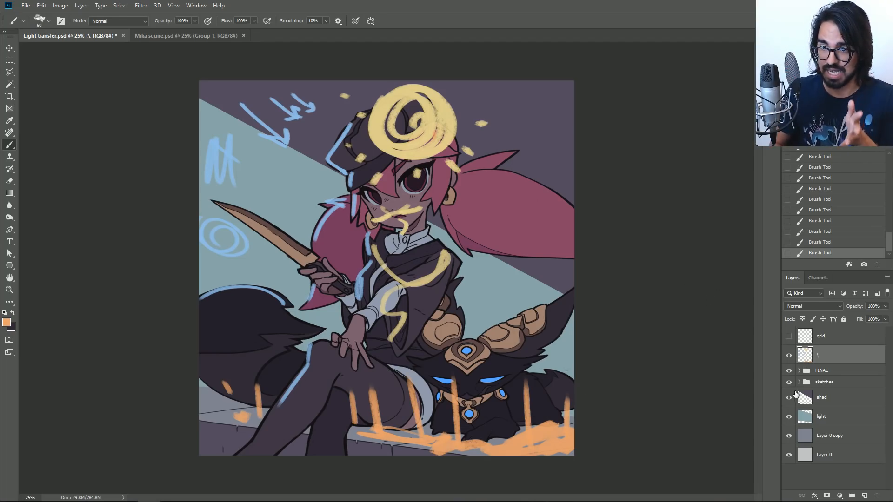
Compare the illustration with and without the lighting notes, leaving the "\" layer hidden.
left_click(788, 355)
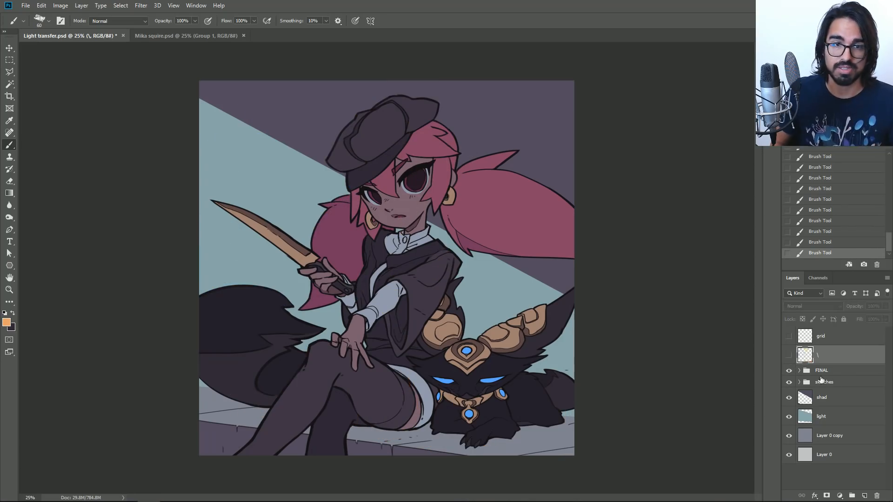
left_click(788, 356)
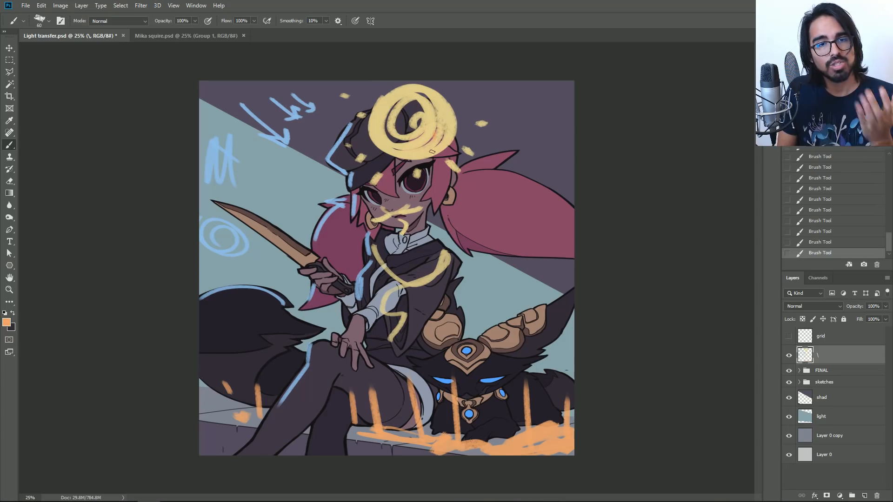
left_click(789, 357)
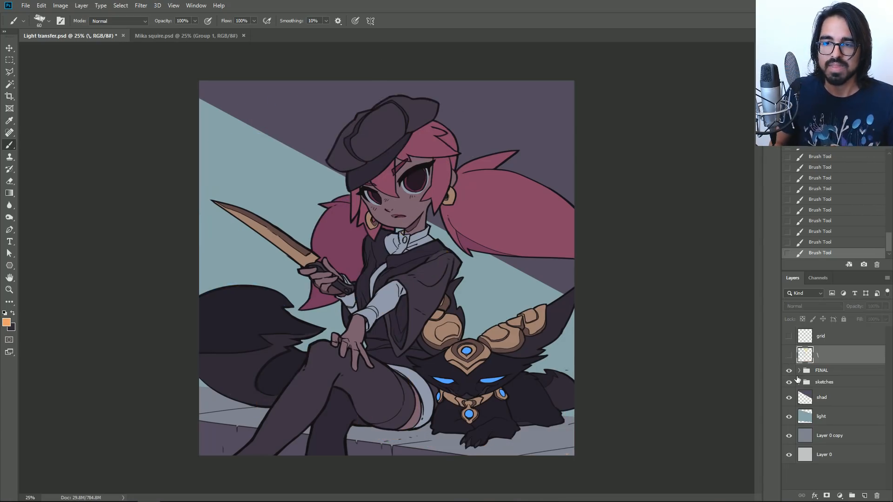
Expand the FINAL group, select the skin02 layer and frame the character's upper body at 50% zoom.
left_click(799, 370)
left_click_drag(885, 385, 884, 409)
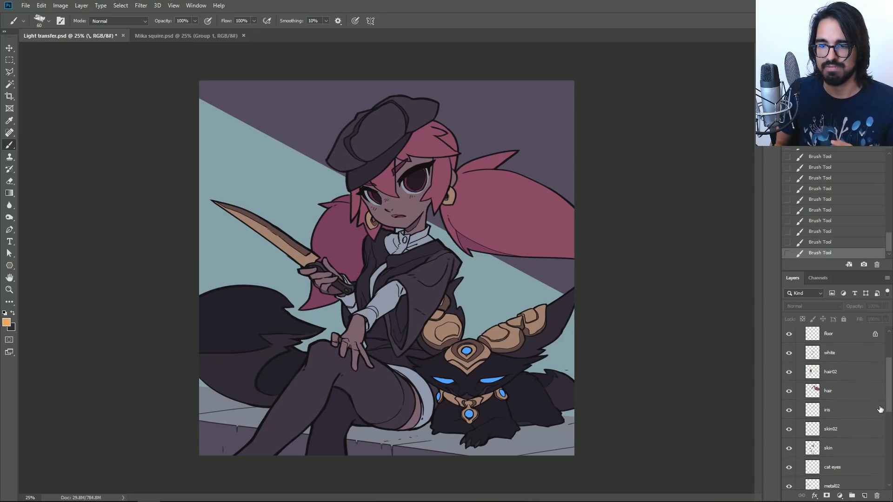
left_click(847, 432)
key("ctrl+plus")
key("ctrl+plus")
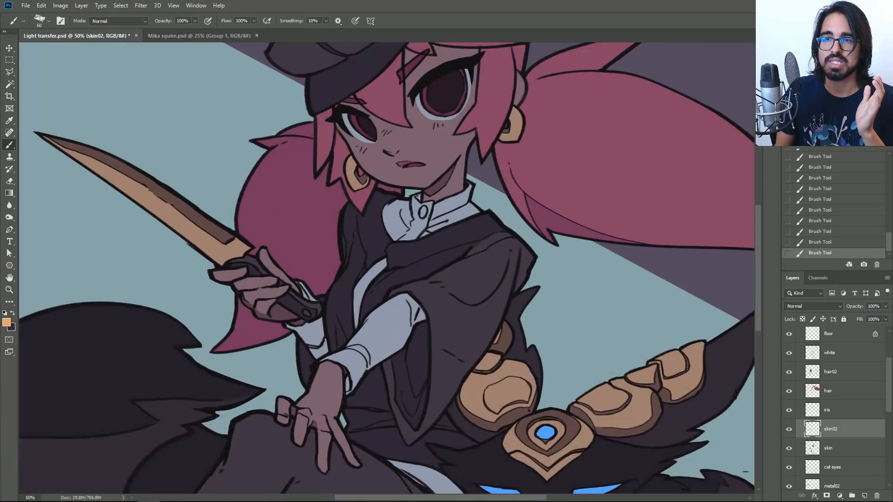
left_click_drag(392, 140, 384, 195)
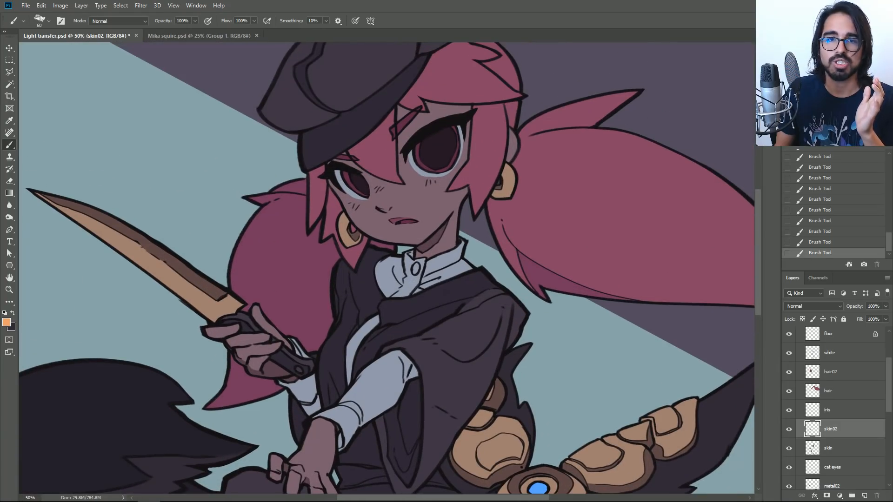
Sample the face, the teal background and the collar in the Color Picker to compare their hue, saturation and brightness.
left_click(7, 326)
left_click(425, 196)
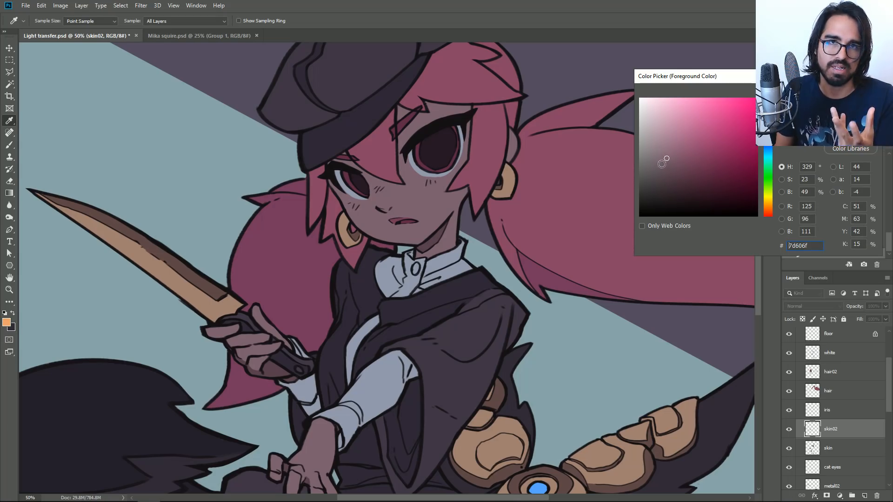
left_click(136, 147)
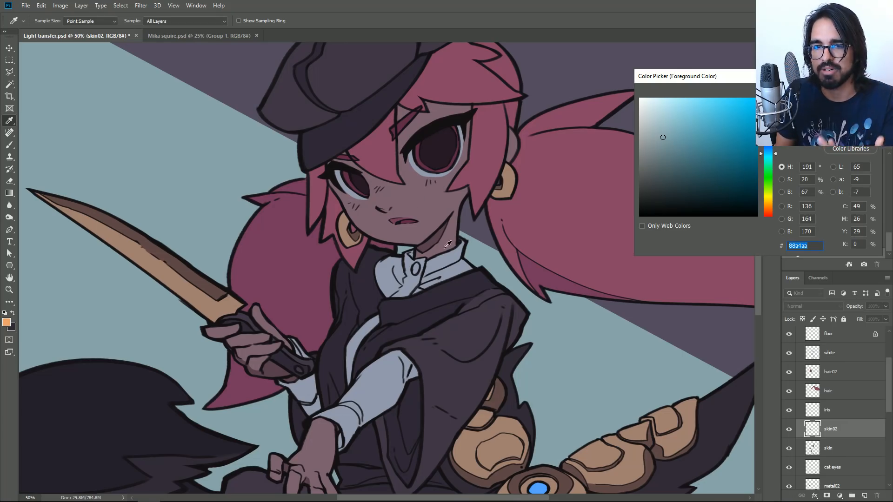
left_click(437, 218)
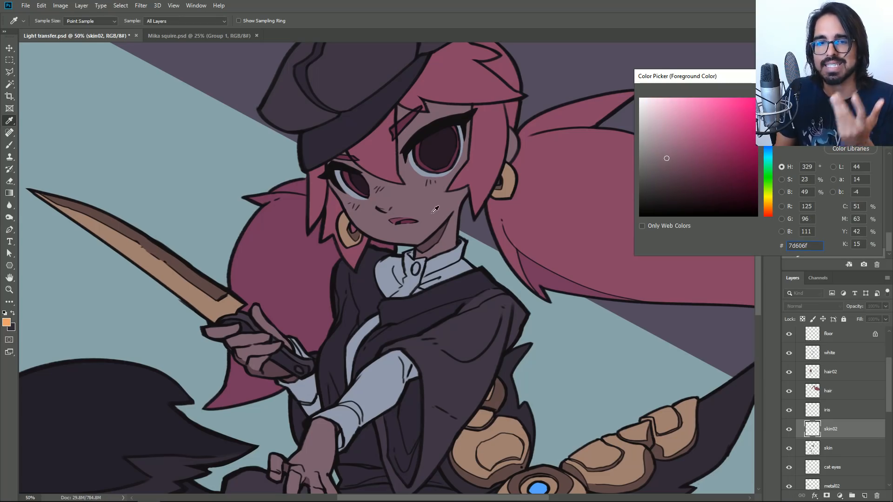
left_click_drag(668, 159, 663, 159)
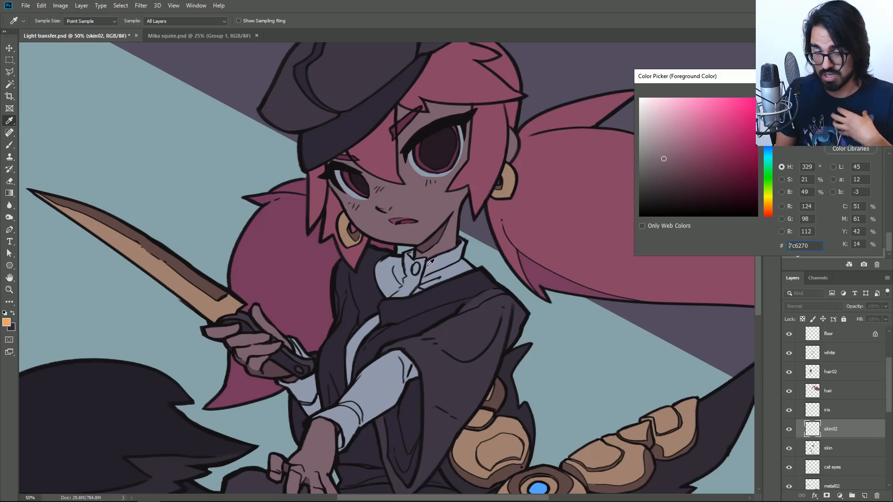
left_click(443, 259)
mouse_move(661, 136)
left_mouse_down()
mouse_move(659, 121)
mouse_move(668, 148)
left_mouse_up()
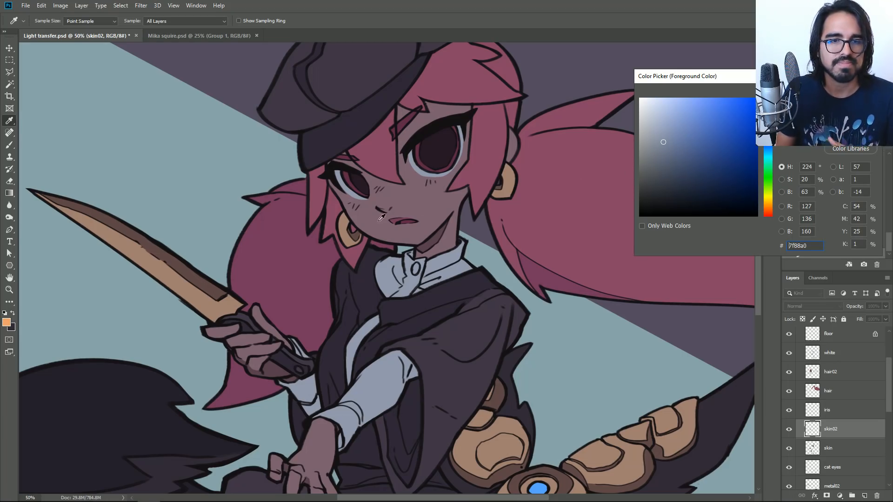
Sample the face's skin tone again and try shifting it to the muted purple-pink 966e8e.
left_click(415, 195)
left_click_drag(678, 130, 687, 106)
left_click_drag(768, 102, 767, 108)
left_click_drag(684, 117, 671, 147)
left_click_drag(767, 111, 767, 113)
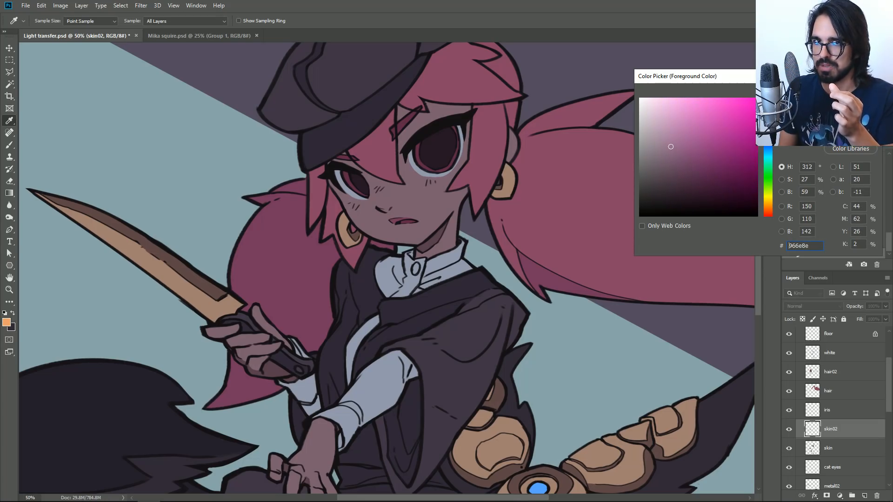
left_click_drag(782, 76, 693, 162)
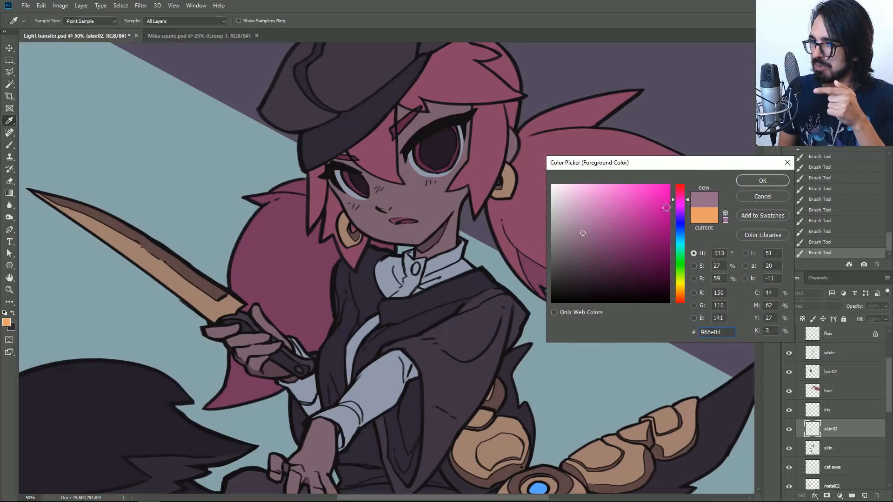
Brighten the colour and shift its hue towards red, setting the foreground to a light salmon pink.
left_click_drag(583, 230, 593, 197)
left_click_drag(688, 199, 687, 188)
left_click_drag(595, 197, 595, 192)
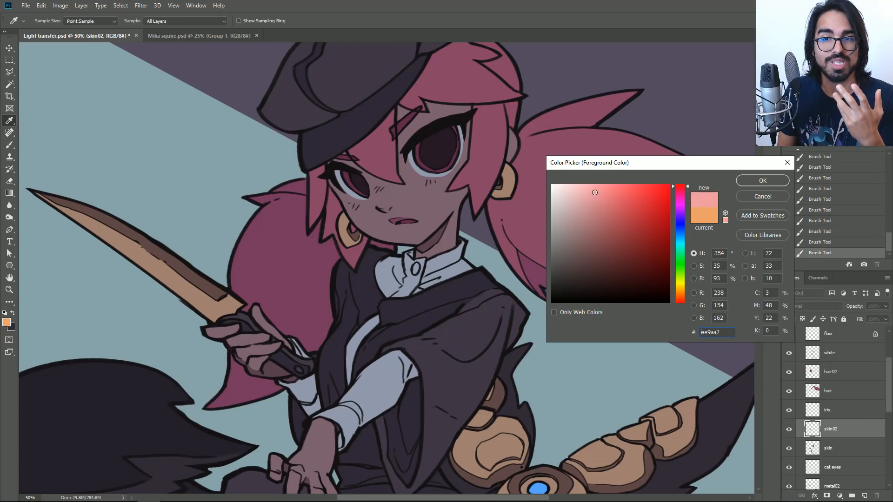
left_click_drag(688, 298, 689, 301)
left_click_drag(595, 193, 591, 189)
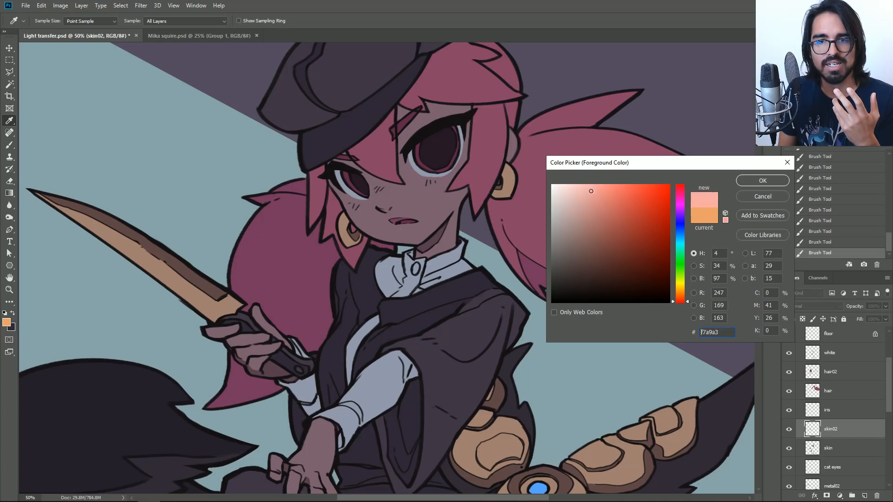
left_click_drag(690, 302, 689, 300)
left_click(753, 183)
Switch the brush from the chalk preset to K Soft.
key("b")
key("bracketright")
key("bracketright")
key("bracketright")
right_click(452, 144)
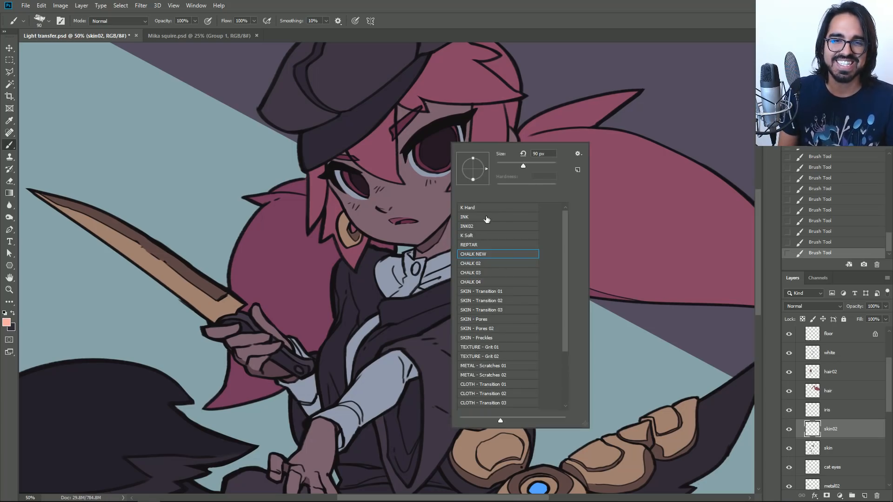
double_click(471, 235)
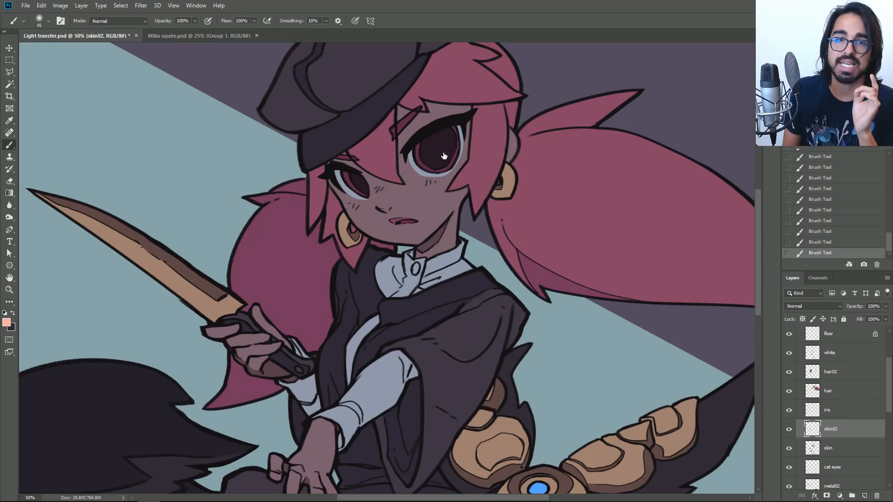
Give the eraser a soft tip as well, and enlarge the soft brush to 100 px.
left_click(10, 181)
right_click(512, 283)
double_click(502, 277)
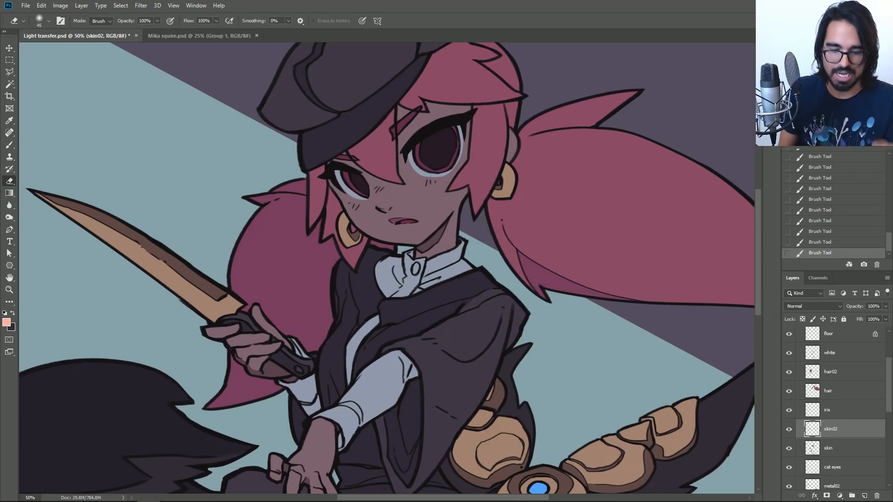
key("b")
key("bracketright")
key("bracketright")
key("bracketright")
key("bracketright")
key("bracketright")
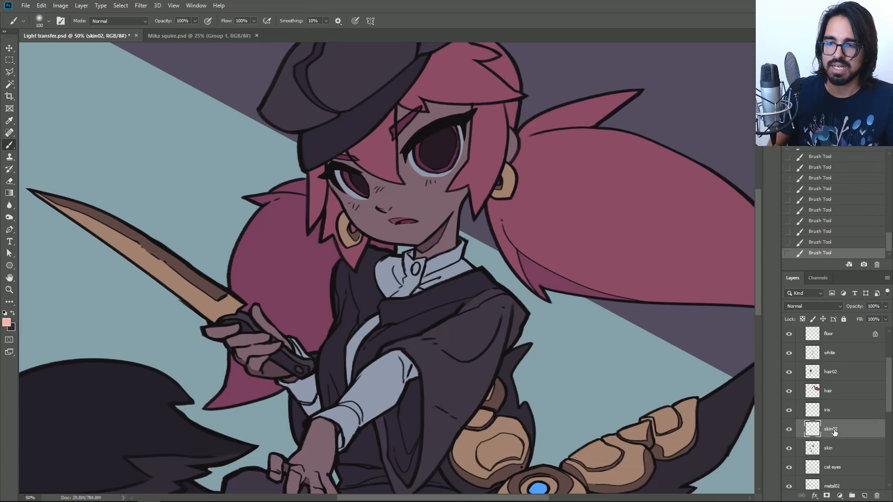
Toggle the skin02 and skin layers' visibility to check what each covers, and select the skin layer with both visible.
left_click(789, 430)
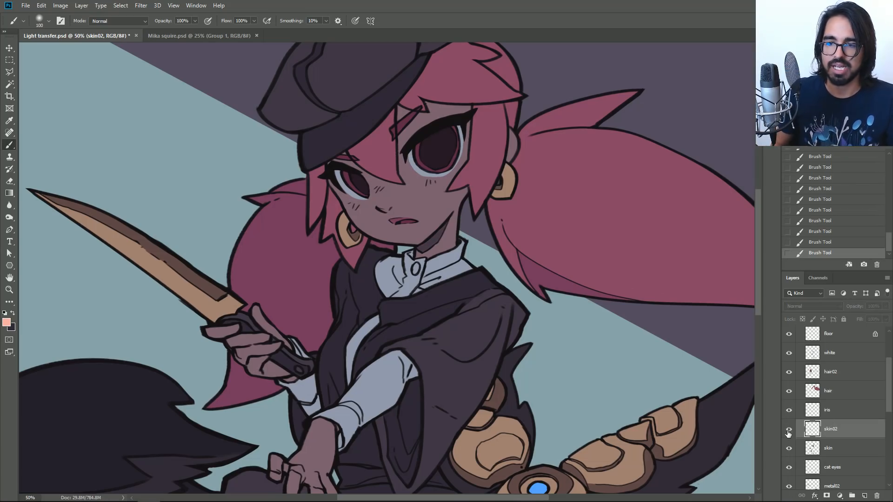
left_click(789, 430)
left_click(830, 452)
left_click(788, 449)
left_click(788, 449)
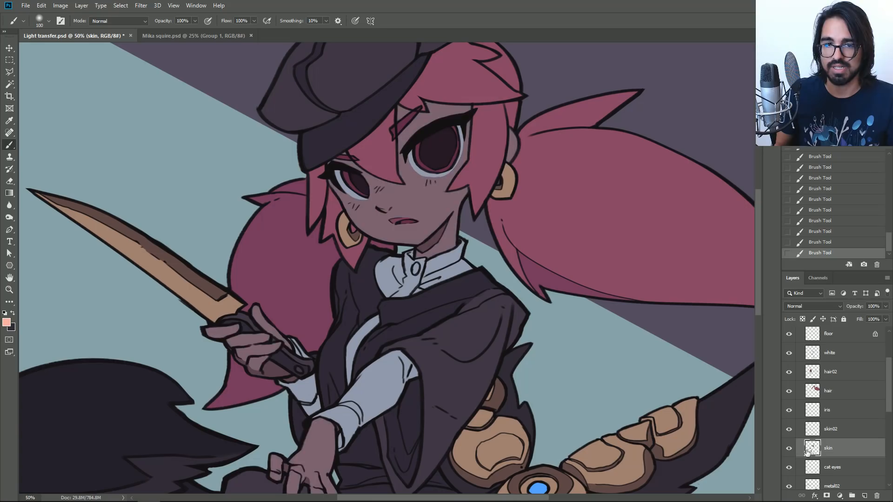
left_click(789, 449)
left_click(789, 449)
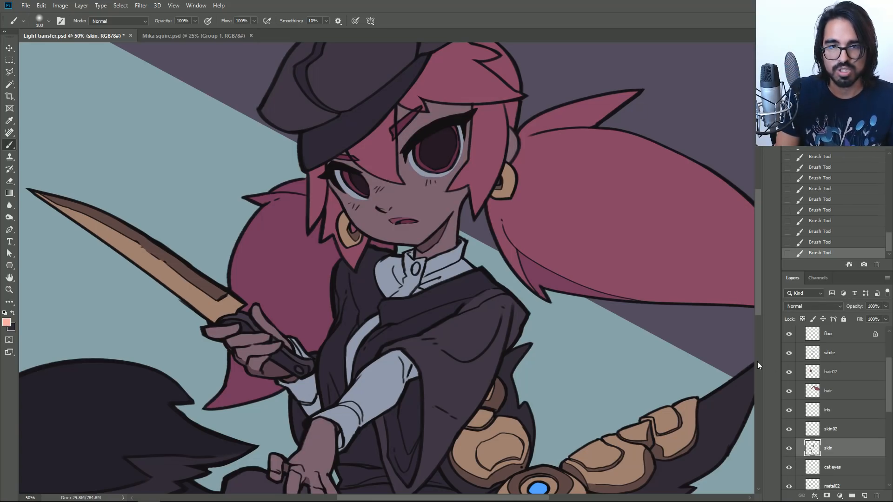
Create a new layer named l directly above the skin layer and clip it to skin.
key("ctrl+shift+n")
key("BackSpace")
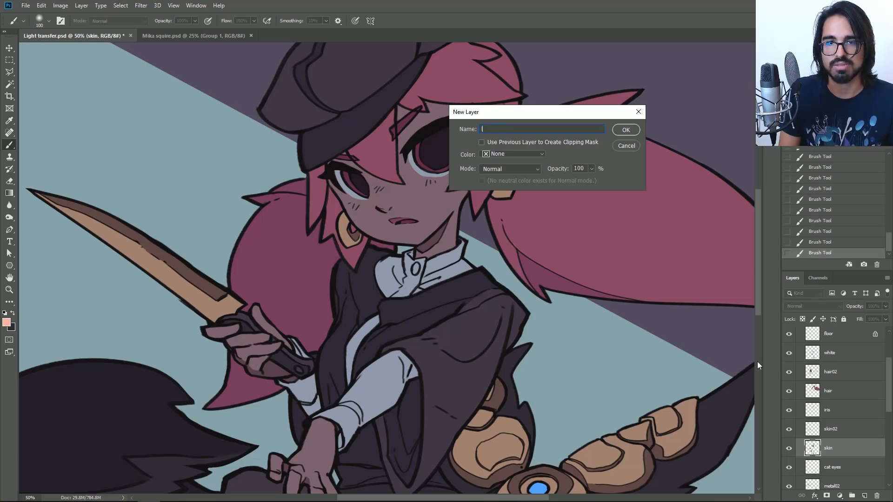
type("l")
key("Return")
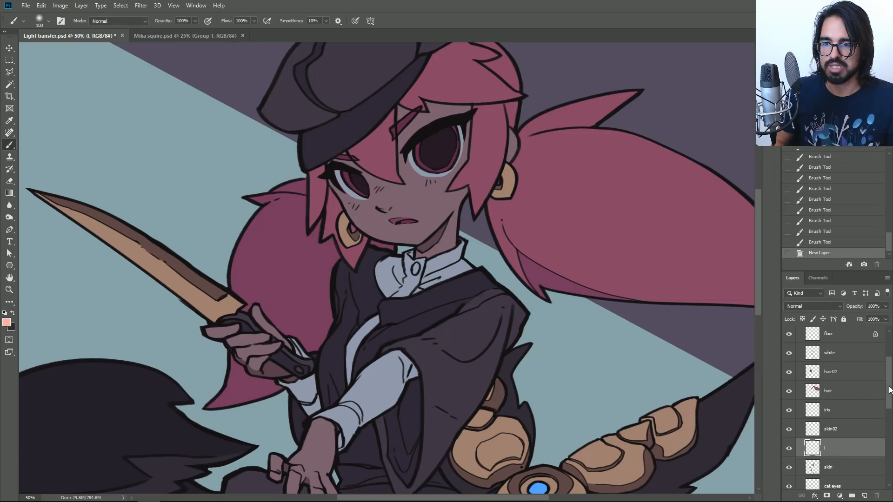
left_click_drag(888, 388, 889, 398)
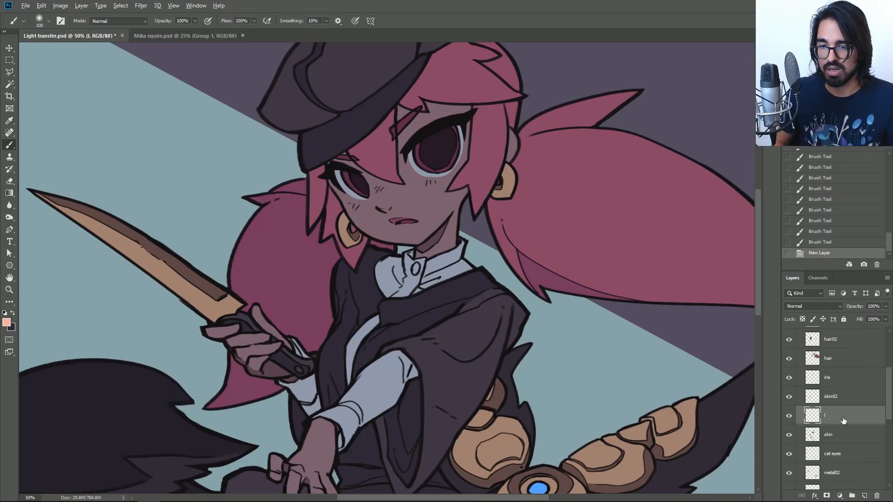
left_click(844, 424, "alt")
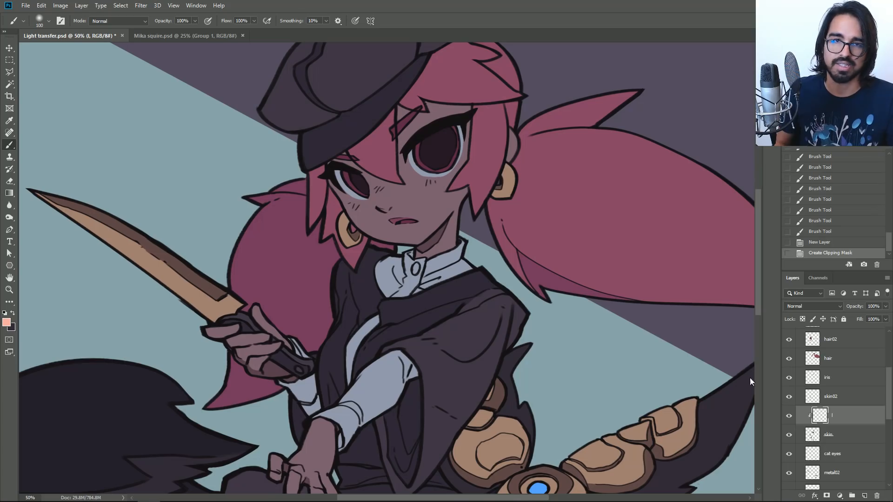
Try a broad light stroke across the face with the soft brush at 200 px on the clipped layer, and undo it.
key("bracketright")
key("bracketright")
key("bracketright")
key("bracketright")
mouse_move(367, 154)
left_mouse_down()
mouse_move(382, 174)
mouse_move(414, 183)
mouse_move(478, 167)
mouse_move(433, 245)
mouse_move(427, 118)
mouse_move(453, 152)
left_mouse_up()
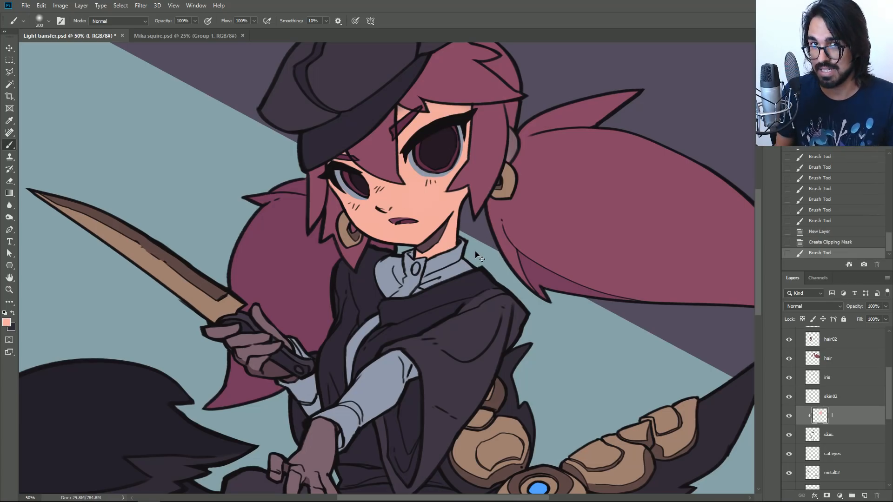
key("ctrl+z")
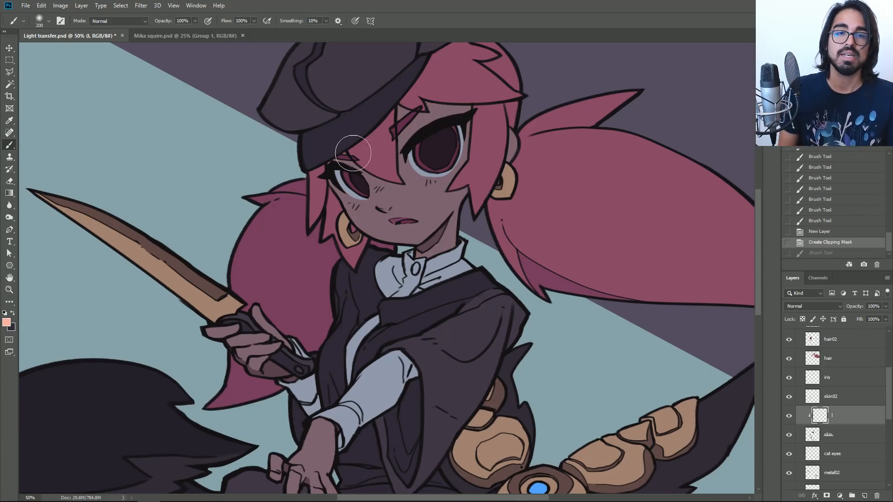
Briefly show the colour-coded light notes to check the light directions, and hide them again.
key("bracketright")
scroll(403, 116, "up", 3)
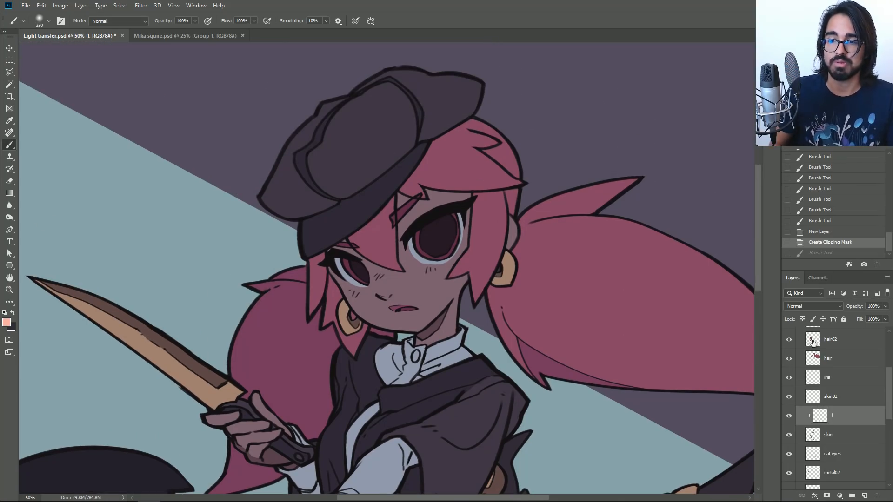
scroll(791, 368, "up", 5)
left_click(789, 355)
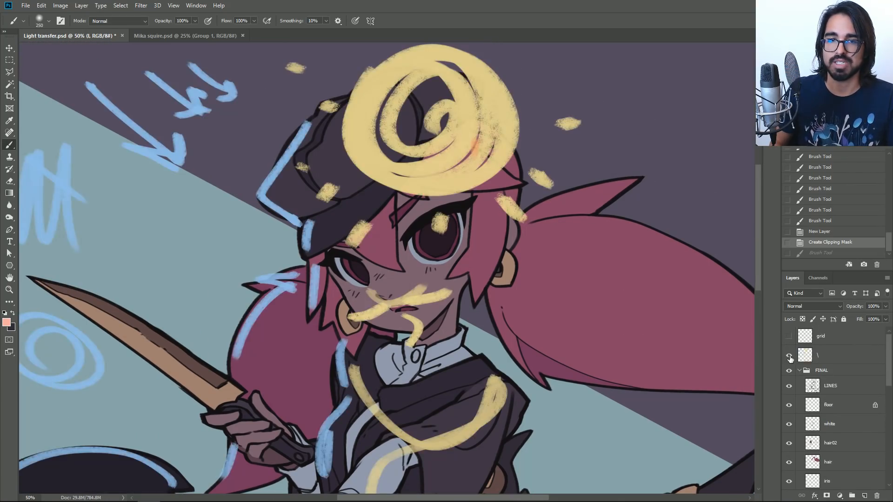
left_click(790, 356)
scroll(791, 395, "down", 5)
Paint the salmon light softly over the cheeks, nose and chin, reducing the brush to 70 px for the area beside the mouth.
key("bracketleft")
left_click_drag(367, 251, 409, 279)
left_click_drag(365, 299, 391, 301)
mouse_move(375, 302)
left_mouse_down()
mouse_move(400, 307)
mouse_move(424, 298)
mouse_move(417, 307)
mouse_move(466, 256)
mouse_move(415, 304)
mouse_move(437, 274)
left_mouse_up()
key("bracketleft")
key("bracketleft")
key("bracketleft")
key("bracketleft")
key("bracketleft")
key("bracketleft")
key("bracketleft")
mouse_move(416, 307)
left_mouse_down()
mouse_move(397, 315)
mouse_move(438, 296)
left_mouse_up()
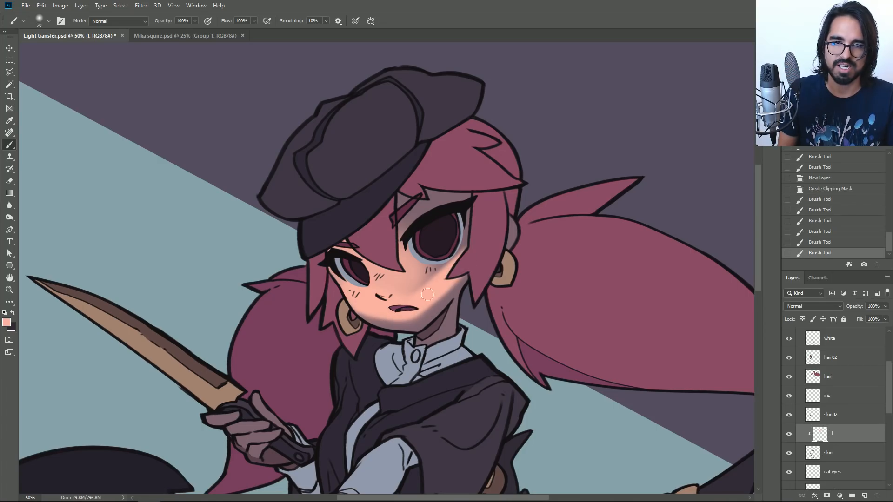
Extend the light over the rest of the face up to the forehead with a larger soft brush.
key("bracketright")
key("bracketright")
key("bracketright")
key("bracketright")
key("bracketright")
key("bracketright")
key("bracketright")
mouse_move(372, 307)
left_mouse_down()
mouse_move(429, 301)
mouse_move(474, 253)
mouse_move(442, 249)
mouse_move(466, 226)
mouse_move(419, 205)
left_mouse_up()
Paint light on the ear with the soft brush at 150 px, undoing the last stray stroke.
key("bracketright")
key("bracketright")
key("bracketleft")
key("bracketleft")
left_click_drag(509, 234, 514, 236)
left_click_drag(542, 309, 574, 232)
left_click_drag(499, 233, 463, 255)
left_click_drag(483, 237, 471, 256)
key("ctrl+z")
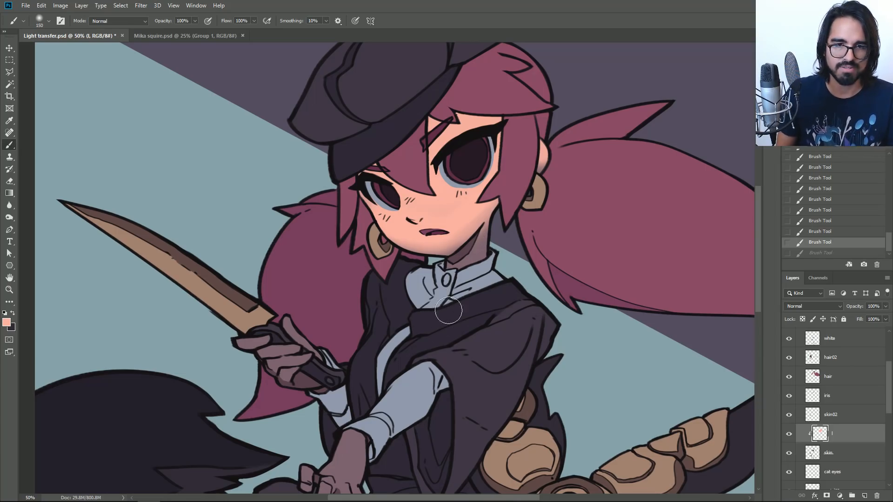
Paint light on the back and fingers of the hand resting on the knee, using progressively smaller brush sizes.
left_click_drag(403, 383, 462, 273)
key("bracketright")
left_click_drag(388, 374, 396, 372)
mouse_move(404, 370)
left_mouse_down()
mouse_move(429, 397)
mouse_move(387, 368)
mouse_move(436, 397)
mouse_move(411, 360)
mouse_move(408, 328)
mouse_move(430, 355)
mouse_move(418, 364)
mouse_move(420, 335)
mouse_move(388, 372)
mouse_move(387, 357)
mouse_move(385, 370)
mouse_move(422, 389)
mouse_move(409, 422)
mouse_move(406, 404)
mouse_move(407, 422)
left_mouse_up()
key("ctrl+z")
key("bracketleft")
key("ctrl+z")
key("ctrl+z")
key("bracketleft")
key("bracketleft")
key("bracketleft")
mouse_move(393, 386)
left_mouse_down()
mouse_move(390, 400)
mouse_move(384, 395)
left_mouse_up()
key("bracketleft")
key("bracketleft")
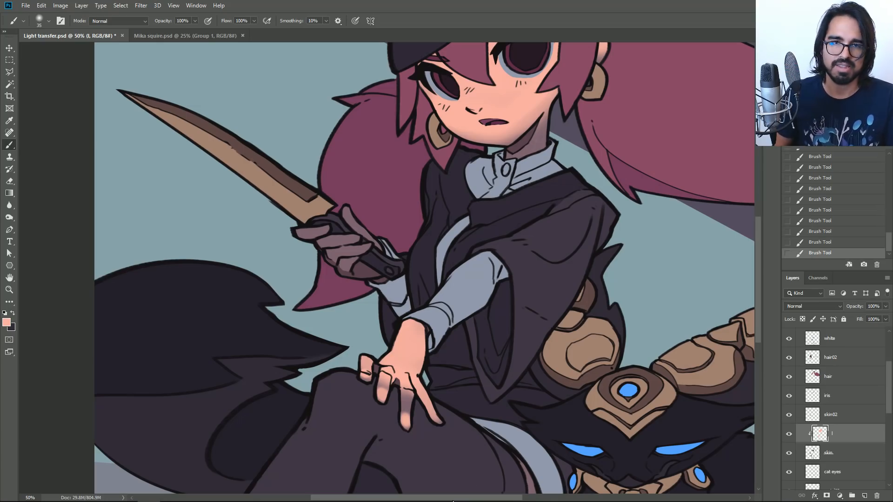
Toggle the clipped light layer off and on to compare the skin, and return to a closer view of the face.
left_click(790, 435)
left_click(790, 435)
left_click_drag(465, 195, 390, 339)
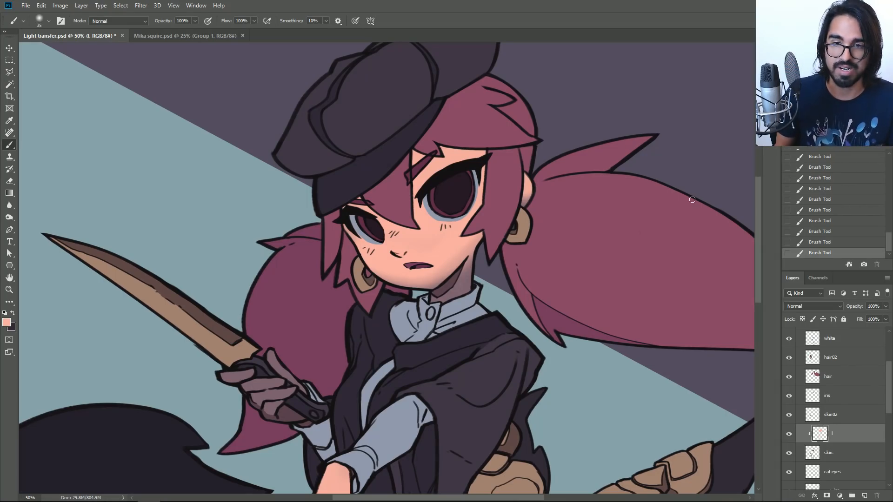
key("ctrl+plus")
left_click_drag(616, 212, 610, 278)
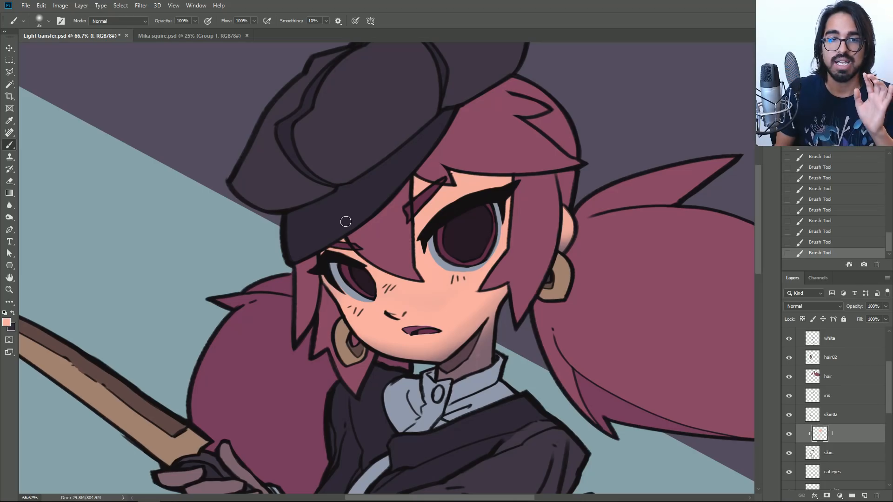
Erase the light with a small soft eraser to form a cast shadow below the fringe around the eye beneath the hat brim.
key("e")
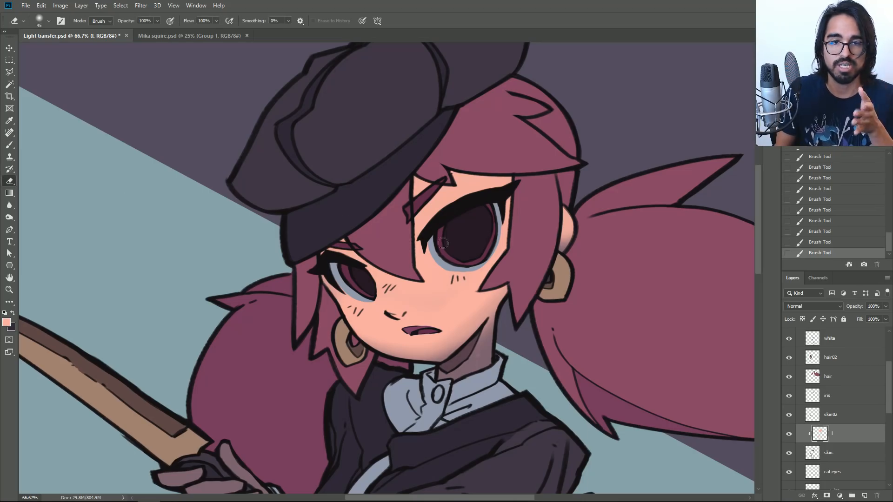
right_click(449, 219)
key("Escape")
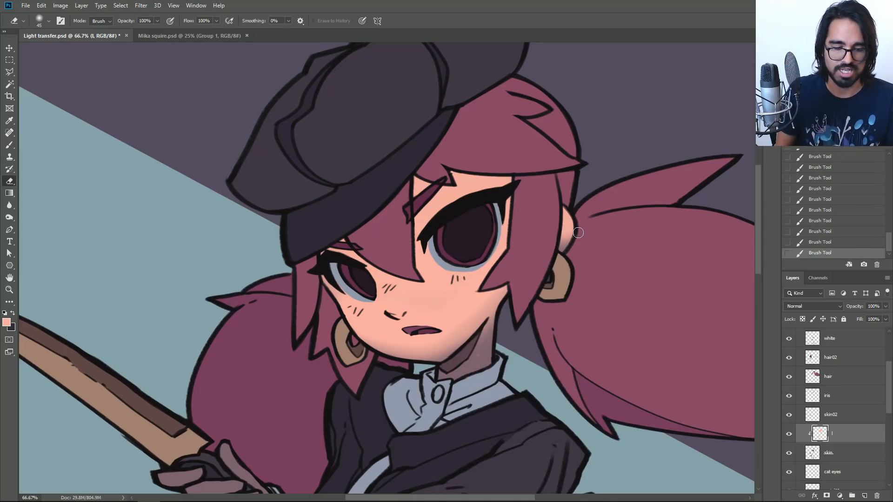
key("[")
key("[")
left_click_drag(326, 286, 324, 276)
left_click_drag(360, 250, 341, 255)
mouse_move(346, 253)
left_mouse_down()
mouse_move(378, 268)
mouse_move(354, 251)
left_mouse_up()
left_click_drag(356, 252, 427, 286)
Erase thin shadows along the central hair strand and beneath the fringe above the larger eye, with the eraser at 20 px.
key("[")
key("[")
mouse_move(375, 275)
left_mouse_down()
mouse_move(421, 284)
mouse_move(415, 192)
left_mouse_up()
mouse_move(422, 278)
left_mouse_down()
mouse_move(422, 175)
mouse_move(421, 188)
mouse_move(459, 195)
mouse_move(439, 185)
mouse_move(465, 196)
mouse_move(474, 164)
mouse_move(460, 179)
mouse_move(548, 173)
left_mouse_up()
key("]")
mouse_move(455, 182)
left_mouse_down()
mouse_move(503, 183)
mouse_move(509, 245)
left_mouse_up()
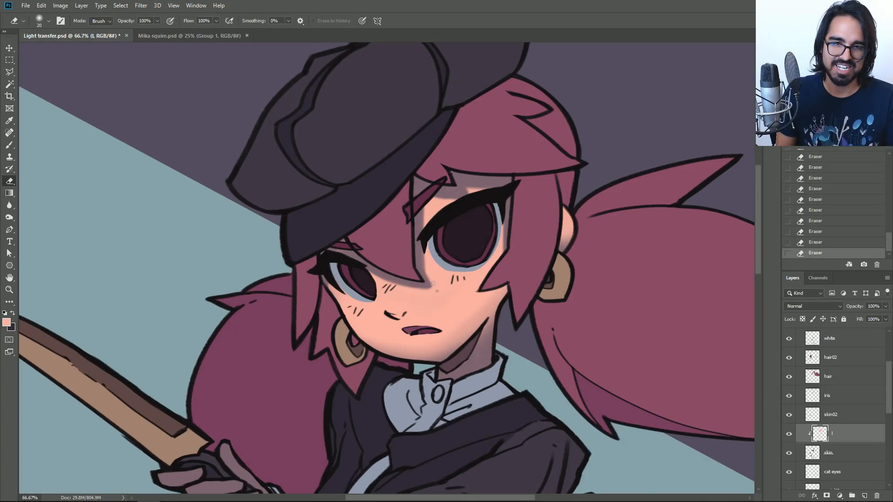
Repaint light along the shadow edge between the eyes with a small brush to clean up the hair's cast shadow.
key("b")
key("bracketleft")
mouse_move(432, 279)
left_mouse_down()
mouse_move(439, 289)
mouse_move(430, 285)
left_mouse_up()
mouse_move(432, 271)
left_mouse_down()
mouse_move(429, 282)
mouse_move(430, 259)
left_mouse_up()
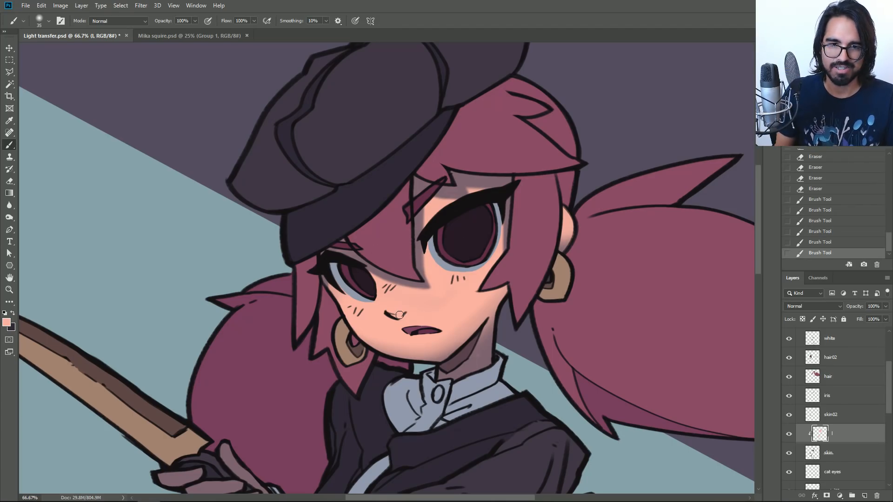
mouse_move(420, 286)
left_mouse_down()
mouse_move(368, 269)
mouse_move(419, 285)
mouse_move(377, 272)
mouse_move(413, 282)
mouse_move(373, 252)
left_mouse_up()
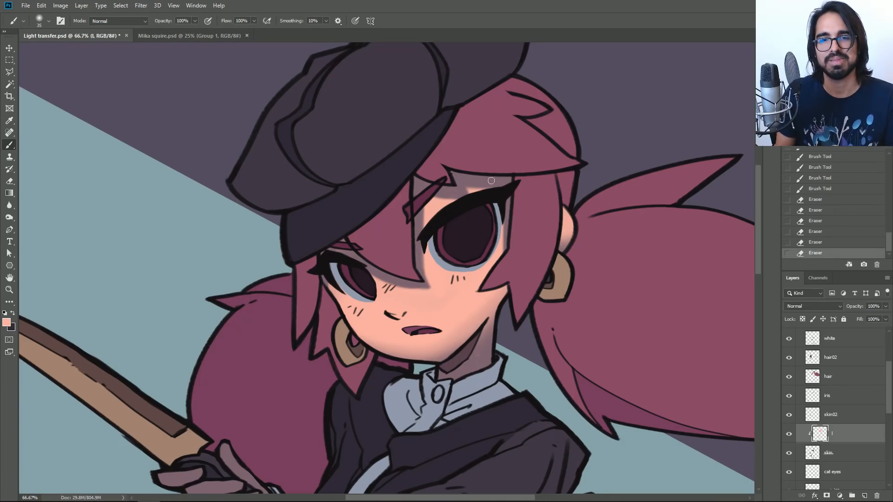
Erase a cast shadow beneath the pointed hair lock on the cheek, comparing it by undoing and redoing the stroke.
left_click_drag(509, 203, 511, 292)
key("ctrl+z")
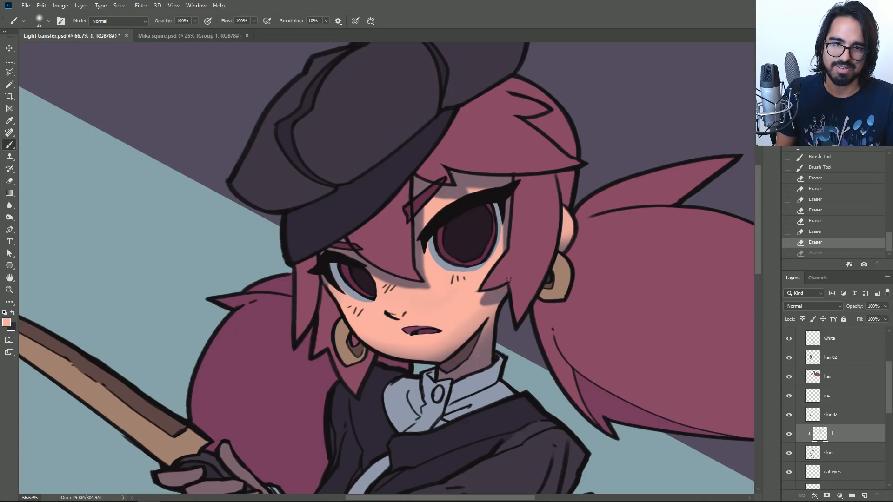
key("ctrl+shift+z")
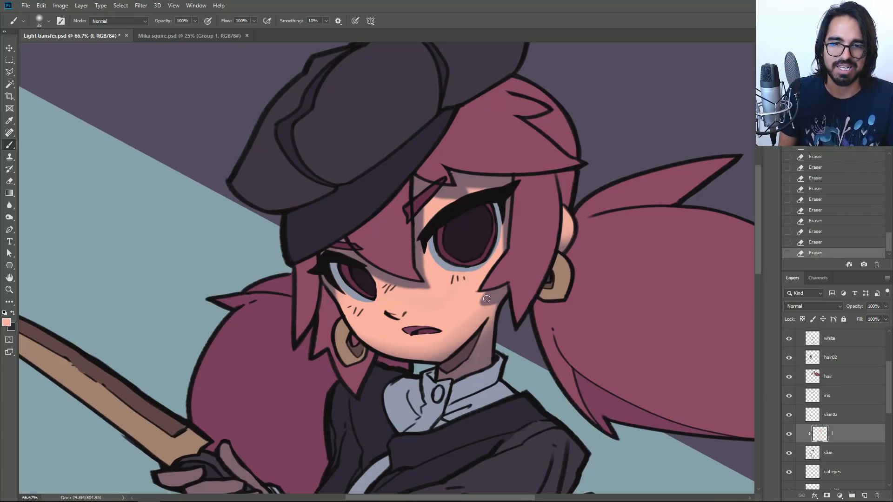
Sample the fringe's shadow colour in the foreground colour picker to examine it, and cancel without changing the colour.
left_click(6, 324)
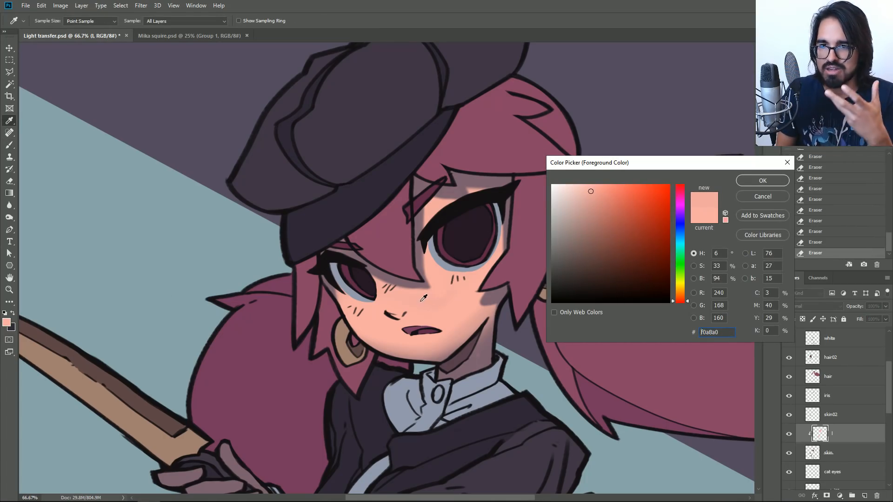
left_click(390, 274)
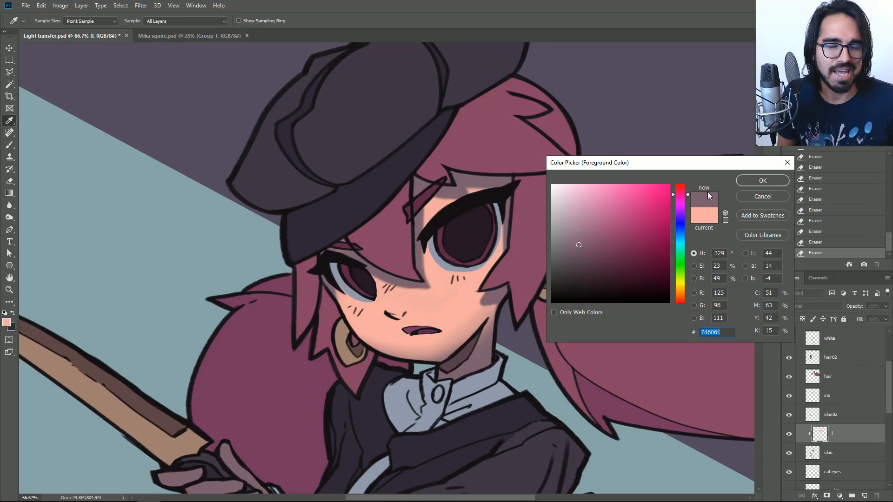
left_click(752, 197)
key("b")
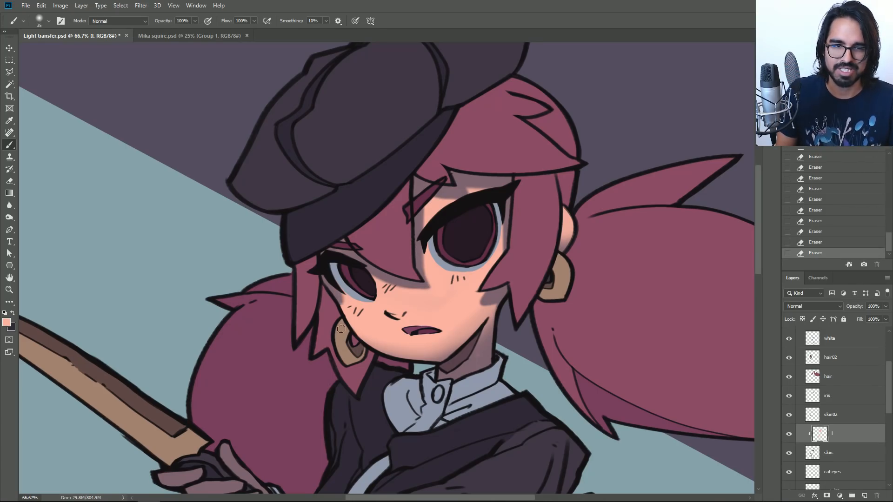
Erase a small shadow beneath the nose, undoing and redoing the eraser strokes to compare the effect.
key("ctrl+z")
key("ctrl+shift+z")
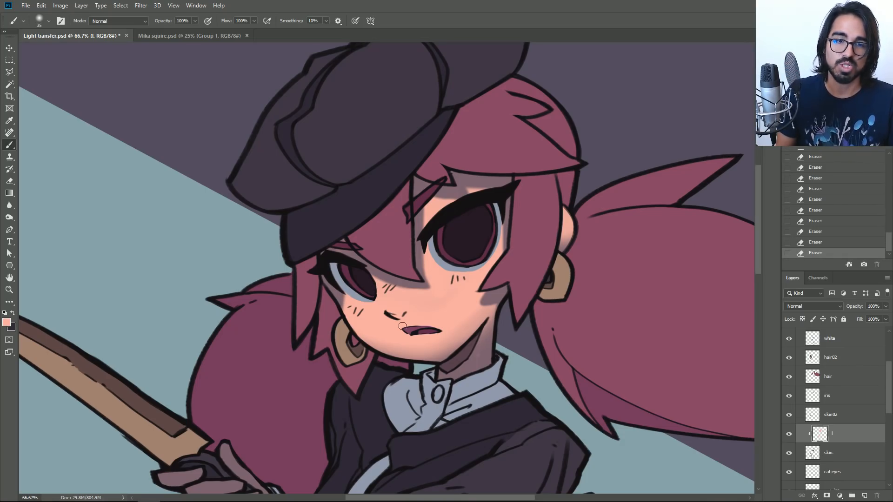
key("ctrl+z")
key("ctrl+shift+z")
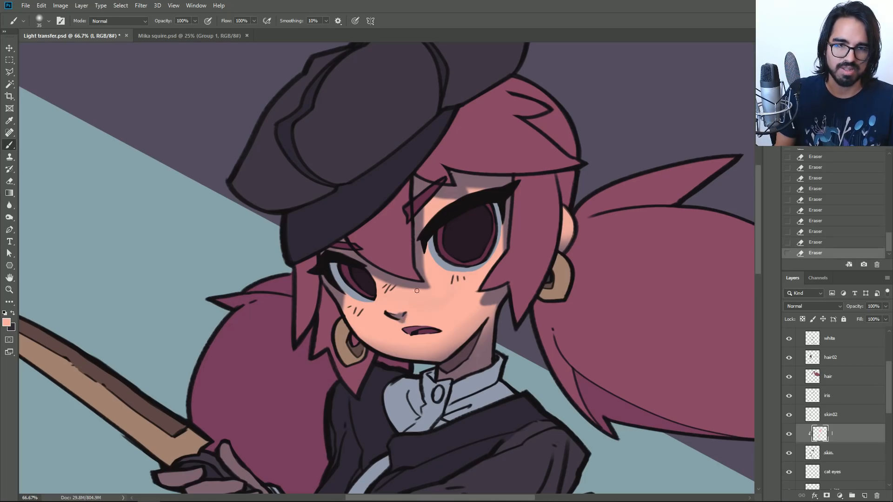
key("ctrl+z")
key("ctrl+shift+z")
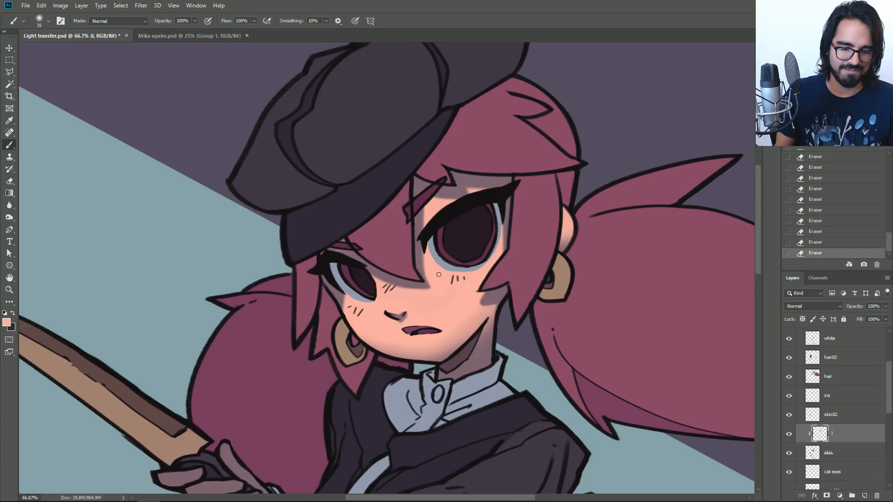
Repaint light around the nose, mouth and cheeks with the soft brush, enlarging it to 200 px for smoother coverage.
left_click_drag(415, 306, 412, 311)
mouse_move(405, 314)
left_mouse_down()
mouse_move(406, 329)
mouse_move(460, 339)
left_mouse_up()
key("ctrl+z")
key("bracketright")
left_click(403, 327)
left_click(437, 307)
key("bracketright")
key("bracketright")
key("bracketright")
key("bracketright")
key("ctrl+z")
left_click_drag(391, 340, 473, 310)
key("bracketright")
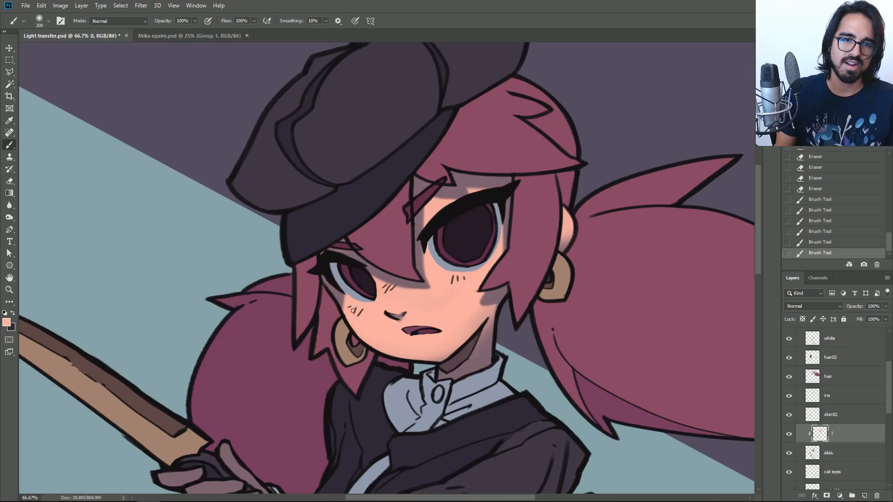
Fade the light softly along the outer cheek below the hat brim, undoing the strokes that miss.
left_click_drag(330, 296, 376, 344)
key("ctrl+z")
left_click_drag(332, 283, 416, 356)
key("ctrl+z")
mouse_move(326, 305)
left_mouse_down()
mouse_move(414, 366)
mouse_move(312, 259)
left_mouse_up()
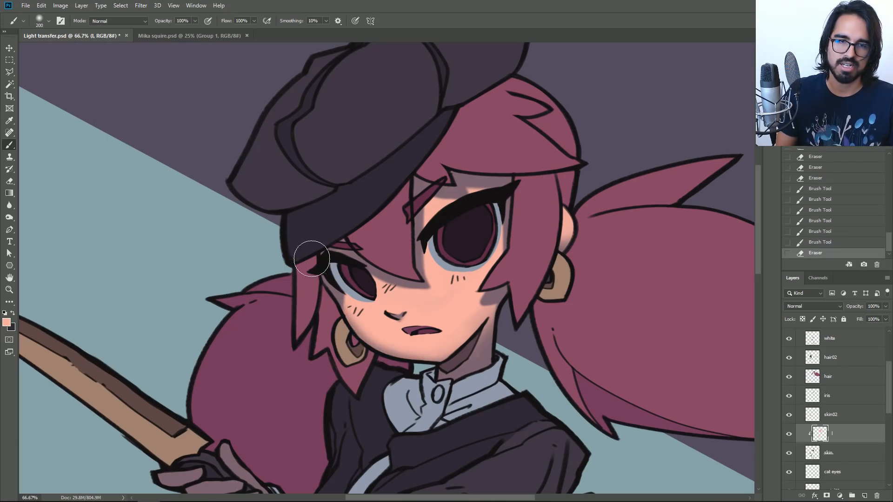
Soften the light across the cheek and eye area with broad eraser passes, undoing the unwanted ones.
mouse_move(358, 353)
left_mouse_down()
mouse_move(301, 244)
mouse_move(335, 298)
left_mouse_up()
key("ctrl+z")
left_click_drag(356, 330, 333, 236)
mouse_move(372, 293)
left_mouse_down()
mouse_move(416, 247)
mouse_move(379, 270)
mouse_move(461, 249)
left_mouse_up()
key("ctrl+z")
key("ctrl+z")
mouse_move(331, 308)
left_mouse_down()
mouse_move(379, 254)
mouse_move(468, 236)
mouse_move(379, 275)
mouse_move(554, 196)
mouse_move(391, 279)
mouse_move(507, 204)
left_mouse_up()
key("ctrl+z")
key("ctrl+z")
key("ctrl+z")
mouse_move(383, 275)
left_mouse_down()
mouse_move(430, 270)
mouse_move(605, 186)
left_mouse_up()
key("ctrl+z")
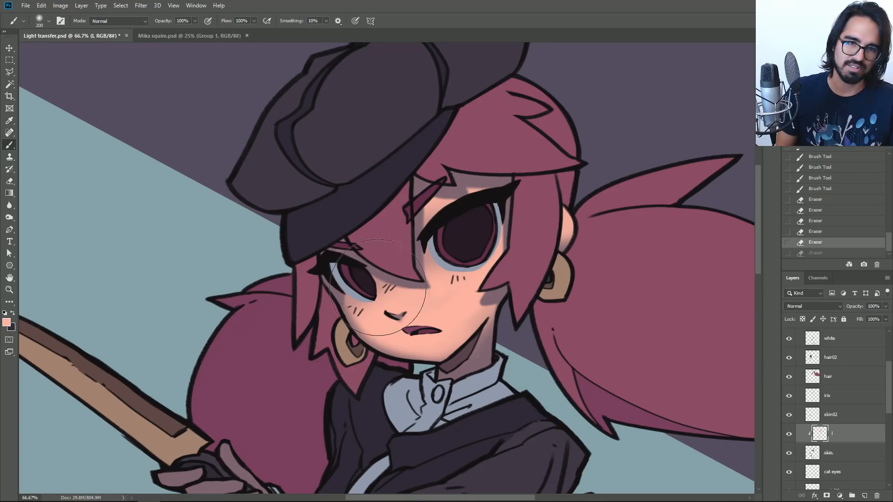
key("ctrl+z")
key("ctrl+z")
key("ctrl+z")
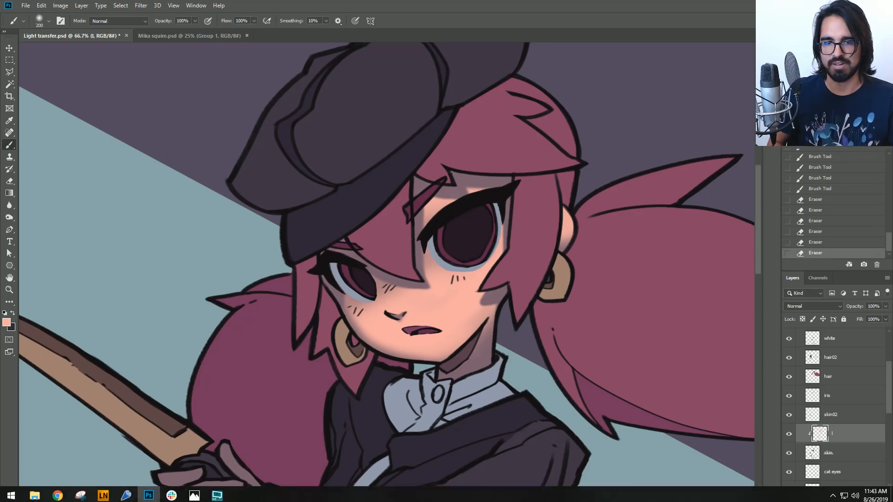
Reduce the eraser size and erase excess light along the jaw where it meets the neck.
key("[")
key("[")
key("[")
key("[")
key("[")
key("[")
key("[")
key("[")
key("[")
key("[")
key("[")
key("[")
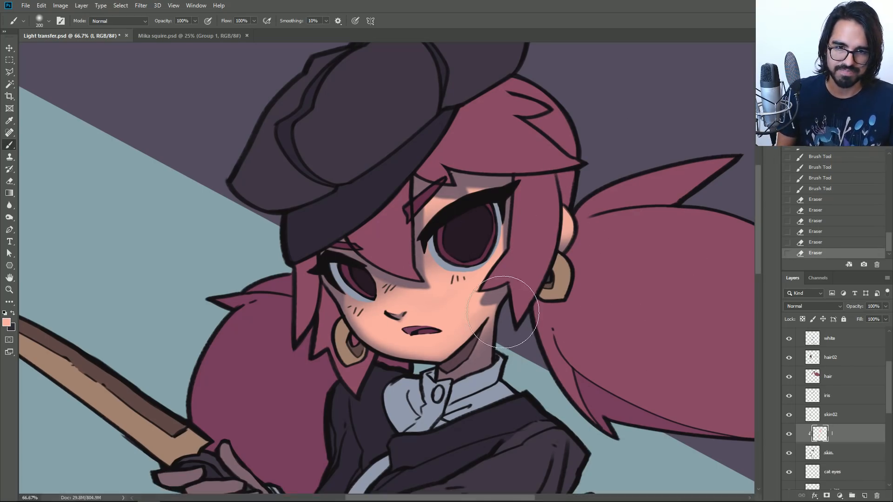
mouse_move(487, 345)
left_mouse_down()
mouse_move(513, 306)
mouse_move(488, 321)
left_mouse_up()
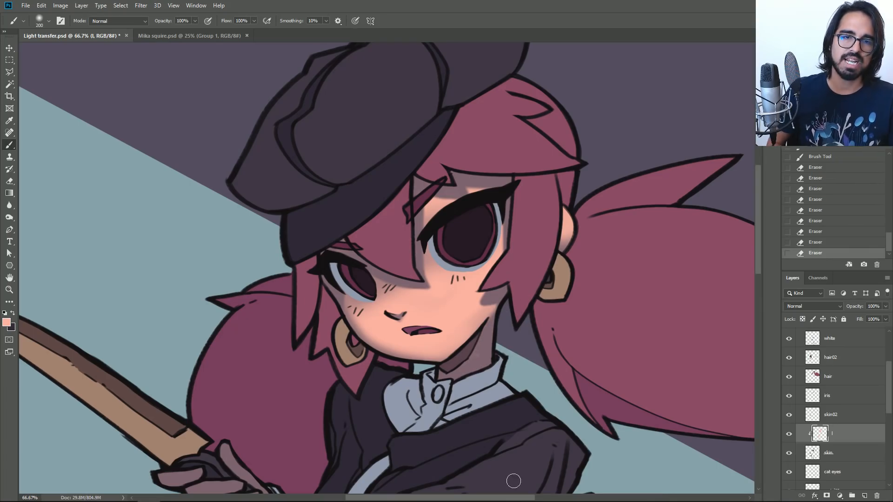
Check the hair layer's coverage by toggling its visibility, and add a new layer named l directly above it.
left_click(837, 379)
left_click(788, 377)
left_click(789, 376)
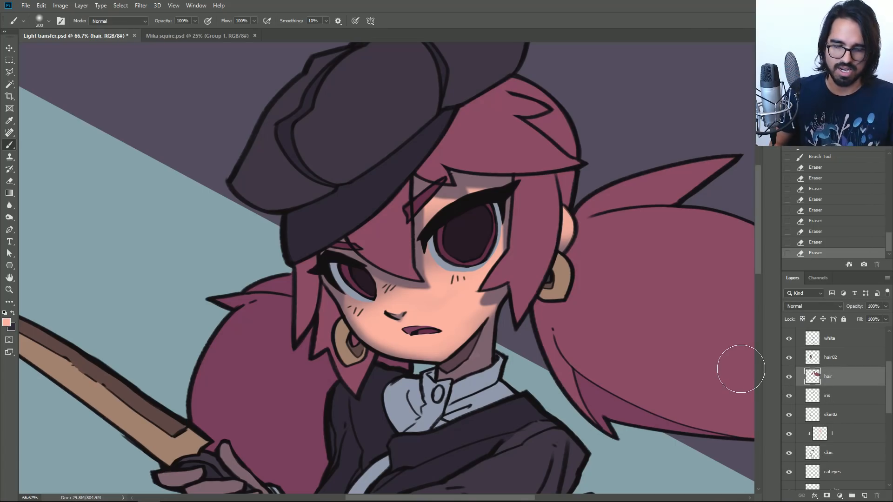
key("ctrl+shift+n")
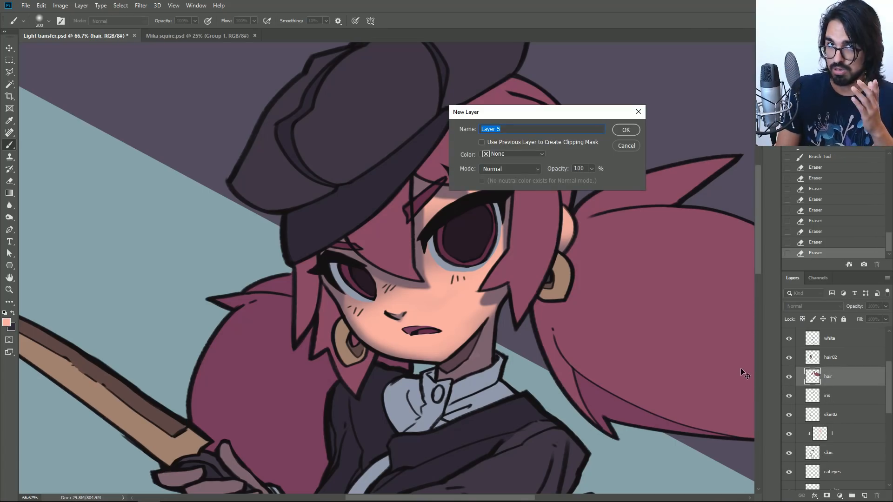
key("Return")
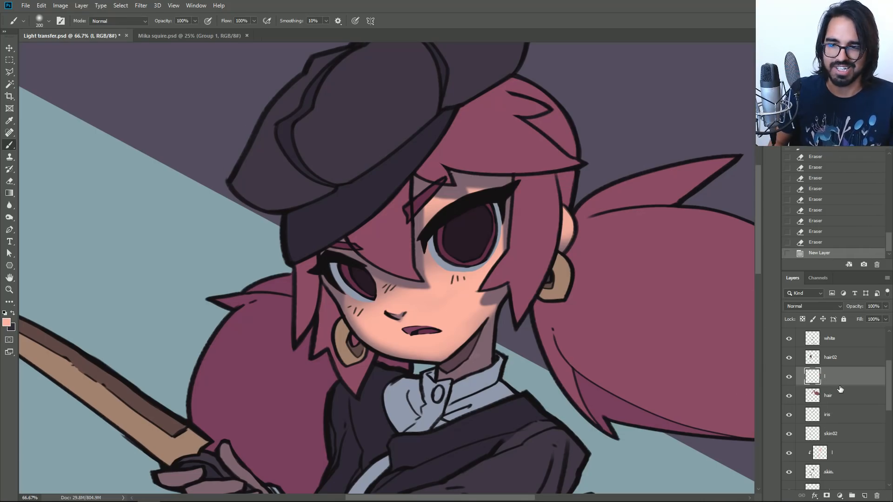
Undo the accidental duplicate of the hair layer and clip the new l layer to the hair layer.
left_click_drag(839, 383, 845, 393)
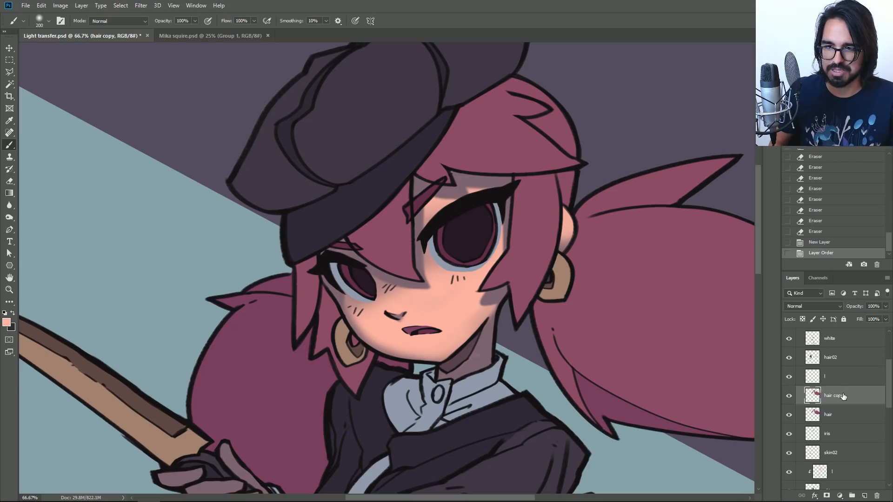
key("ctrl+z")
left_click(837, 384, "alt")
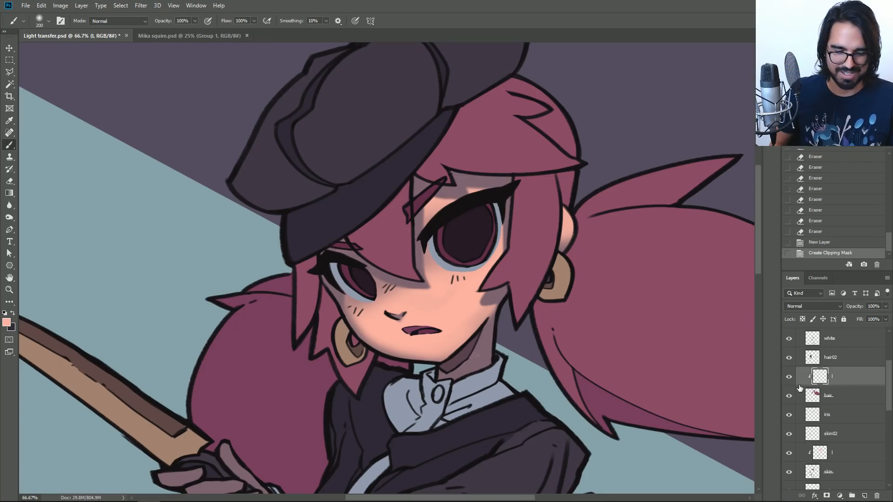
Sample the hair colour and shift it to a warm, bright pink, setting the foreground colour to f47584.
left_click(8, 324)
left_click(485, 128)
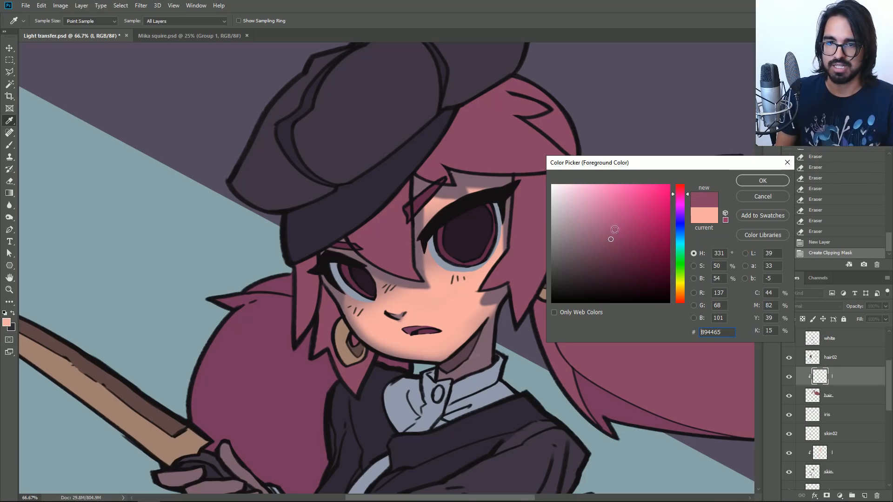
type("ed607e")
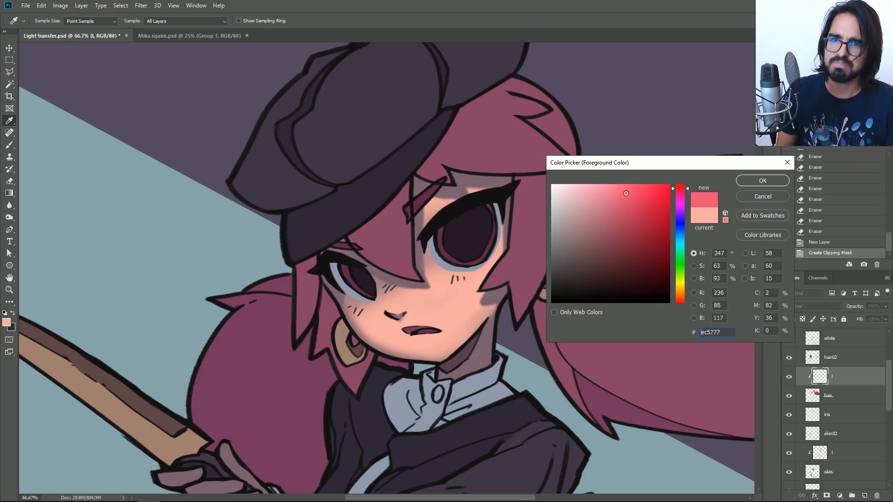
left_click(687, 185)
left_click(618, 192)
left_click_drag(685, 185, 687, 187)
type("f47584")
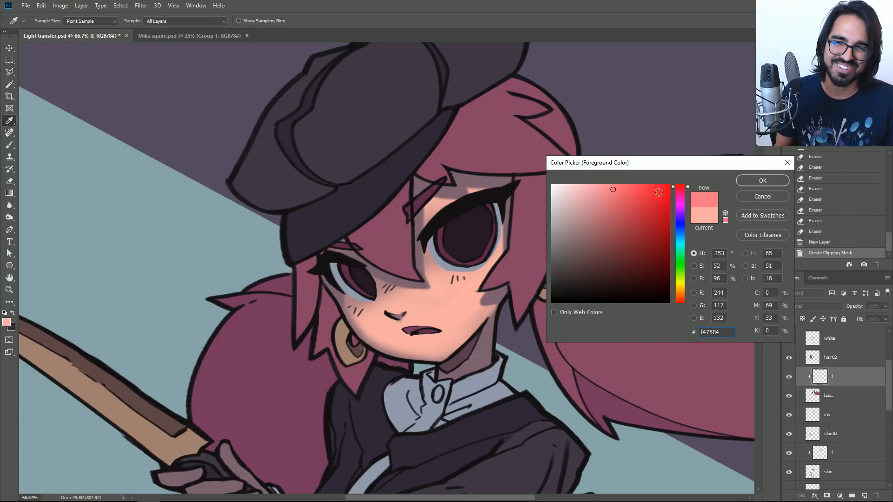
left_click(763, 180)
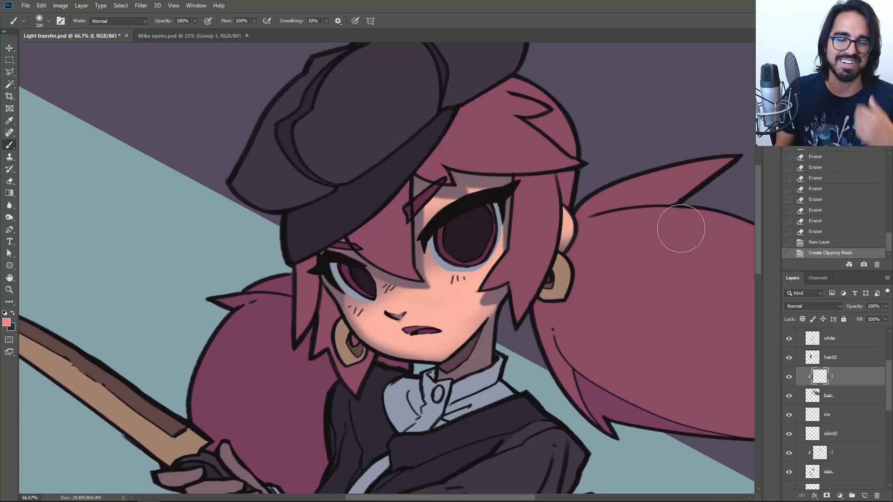
Try a light stroke across the fringe with the brush reduced to size 30, and undo it.
key("bracketleft")
key("bracketleft")
key("bracketleft")
key("bracketleft")
key("bracketleft")
key("bracketleft")
key("bracketleft")
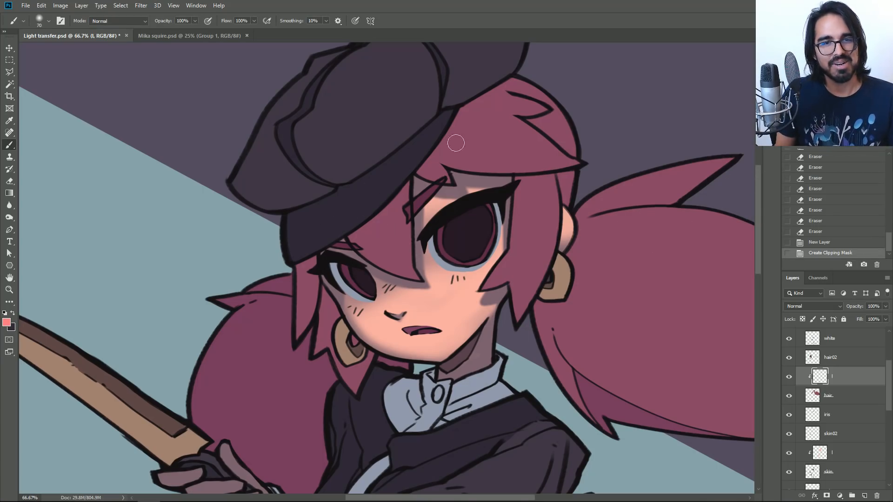
key("bracketleft")
key("bracketleft")
key("bracketleft")
key("bracketleft")
key("bracketleft")
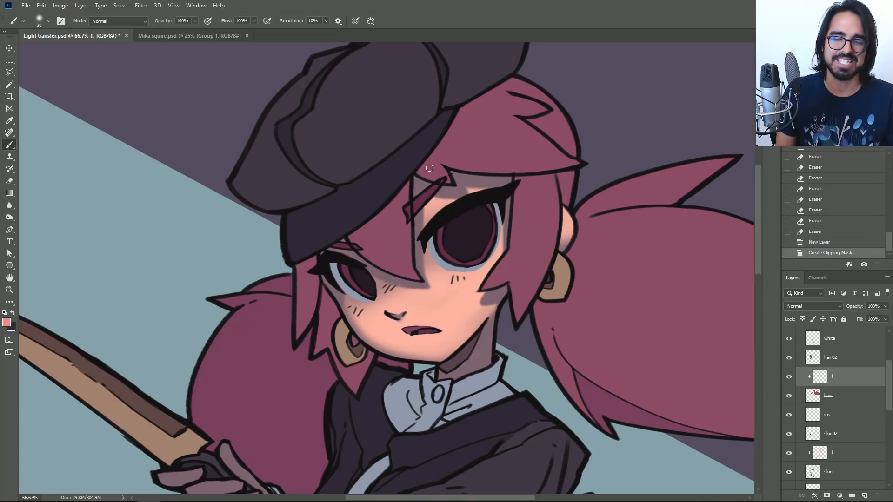
mouse_move(419, 174)
left_mouse_down()
mouse_move(444, 168)
mouse_move(423, 154)
mouse_move(444, 183)
mouse_move(432, 161)
mouse_move(551, 146)
mouse_move(447, 157)
mouse_move(535, 139)
left_mouse_up()
key("ctrl+z")
key("ctrl+z")
Resize the soft brush to 90 and paint a broad pink light band across the upper fringe.
key("bracketright")
key("bracketright")
key("bracketright")
key("bracketright")
key("bracketright")
key("bracketright")
key("bracketright")
key("bracketright")
key("bracketright")
key("bracketright")
key("bracketright")
key("bracketright")
key("bracketright")
key("bracketright")
key("bracketright")
key("bracketright")
key("bracketright")
key("bracketright")
key("bracketleft")
key("bracketleft")
key("bracketleft")
key("bracketleft")
key("bracketleft")
key("bracketleft")
key("bracketleft")
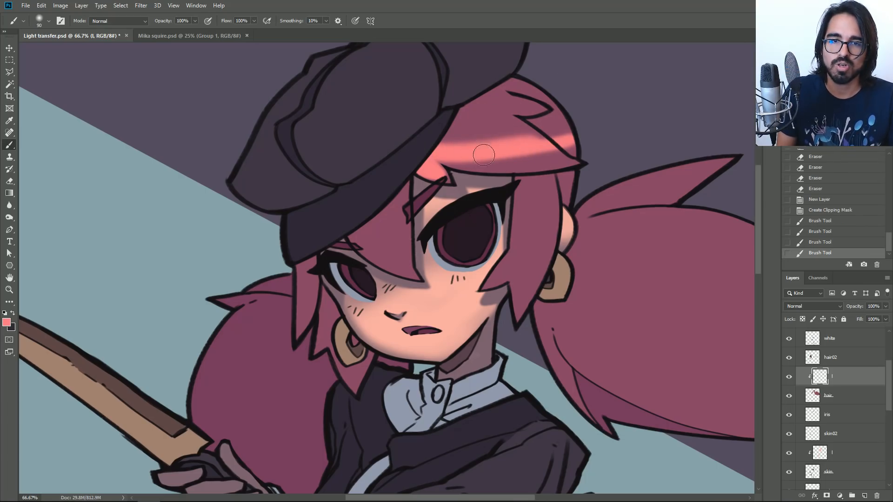
mouse_move(548, 157)
left_mouse_down()
mouse_move(488, 124)
mouse_move(458, 131)
left_mouse_up()
Paint pink light over the fringe strands below the hat brim and between the eyes, varying the brush size.
key("bracketleft")
key("bracketleft")
key("bracketleft")
key("bracketleft")
mouse_move(398, 201)
left_mouse_down()
mouse_move(358, 236)
mouse_move(390, 209)
left_mouse_up()
key("bracketright")
key("bracketright")
key("bracketright")
key("bracketright")
key("bracketright")
key("bracketright")
key("bracketright")
mouse_move(312, 224)
left_mouse_down()
mouse_move(434, 205)
mouse_move(417, 238)
mouse_move(326, 241)
mouse_move(294, 258)
mouse_move(482, 237)
mouse_move(541, 200)
left_mouse_up()
Enlarge the brush to 400 and paint soft light down the side lock in front of the ear, undoing unwanted strokes.
key("bracketright")
key("bracketright")
key("bracketright")
key("bracketright")
mouse_move(466, 258)
left_mouse_down()
mouse_move(530, 226)
mouse_move(507, 248)
left_mouse_up()
key("ctrl+z")
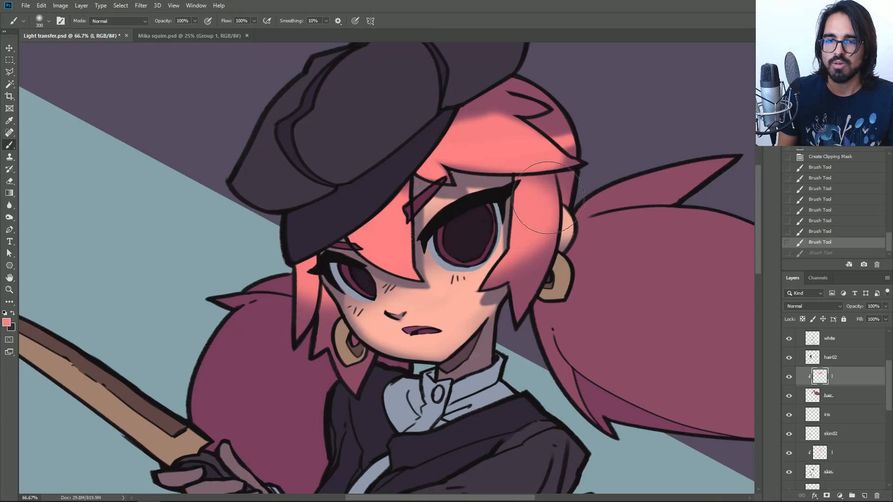
key("bracketright")
left_click_drag(558, 145, 533, 223)
key("ctrl+z")
left_click_drag(562, 135, 518, 242)
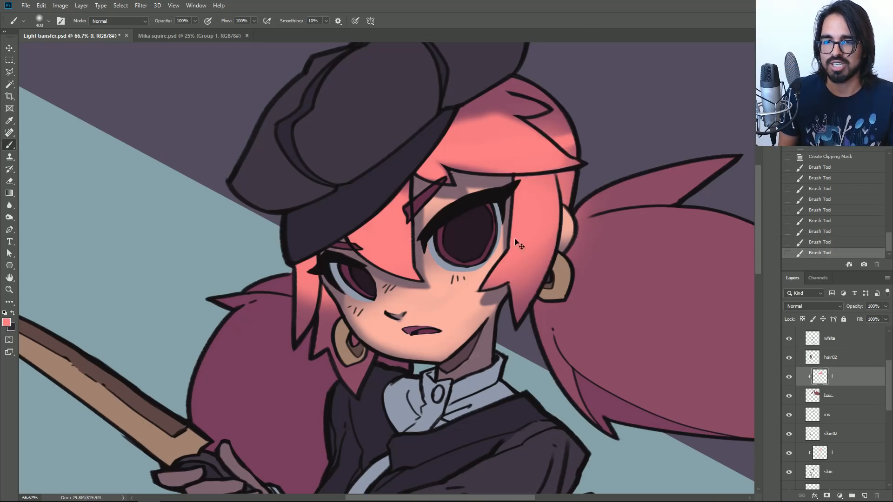
key("ctrl+z")
left_click_drag(556, 210, 534, 264)
Fill the crown and the front lock beside the far cheek with light, reducing the brush to 250.
key("bracketleft")
left_click_drag(538, 135, 461, 113)
key("bracketleft")
left_click_drag(326, 272, 311, 297)
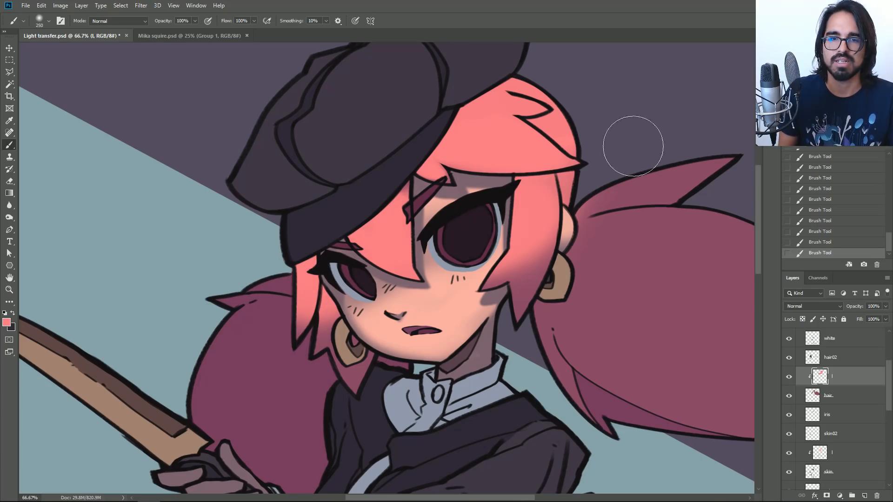
Cover the large near ponytail and its pointed upper tuft with soft light, enlarging the brush to 800 and redoing unwanted strokes.
mouse_move(596, 263)
left_mouse_down()
mouse_move(501, 269)
mouse_move(507, 304)
mouse_move(574, 343)
left_mouse_up()
key("ctrl+minus")
key("bracketright")
key("bracketright")
key("bracketright")
key("bracketright")
key("bracketright")
key("bracketright")
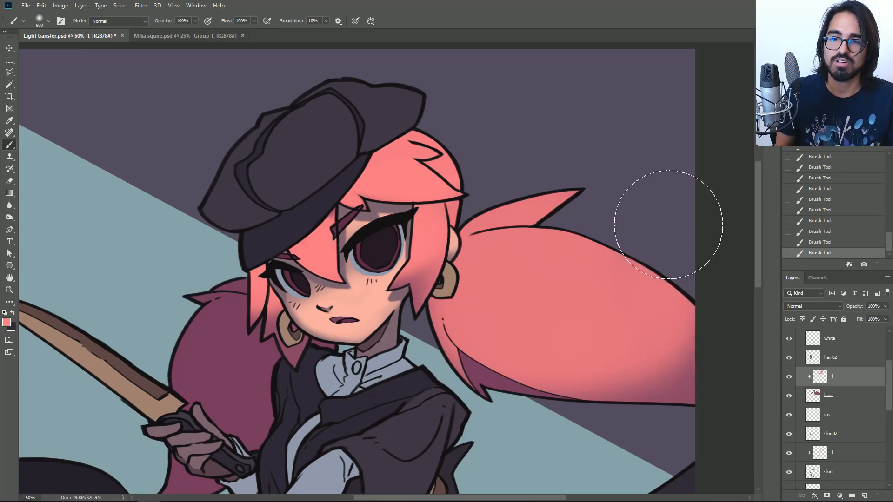
key("ctrl+z")
key("bracketright")
key("bracketright")
left_click_drag(545, 264, 651, 284)
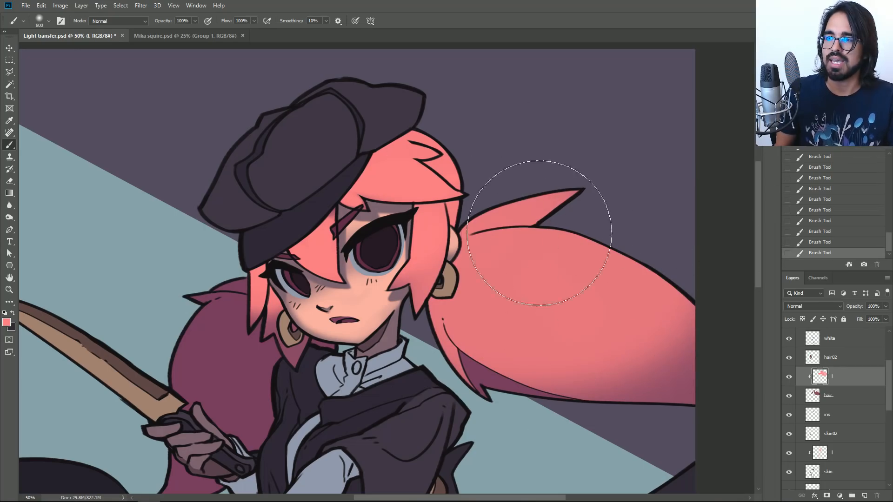
key("ctrl+z")
left_click_drag(570, 178, 522, 175)
Reduce the brush to 500 and paint light onto the hair lock around the far earring.
key("bracketleft")
key("bracketleft")
key("bracketleft")
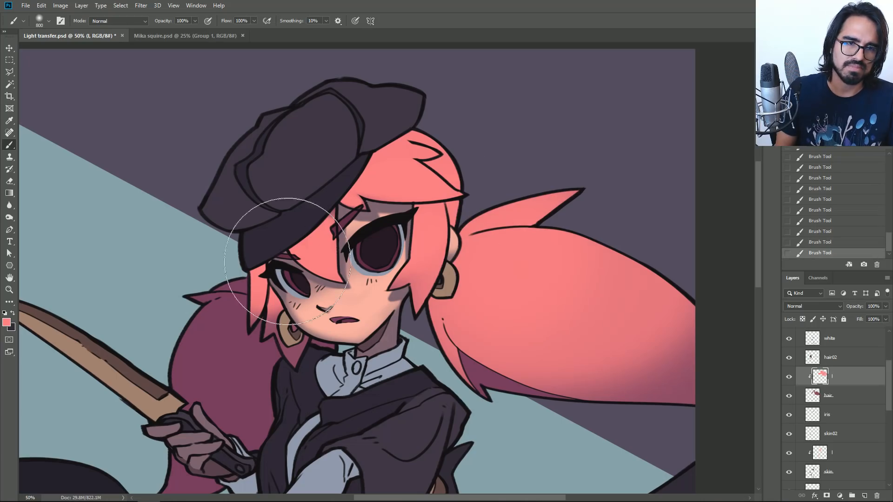
mouse_move(274, 316)
left_mouse_down()
mouse_move(315, 324)
mouse_move(313, 316)
left_mouse_up()
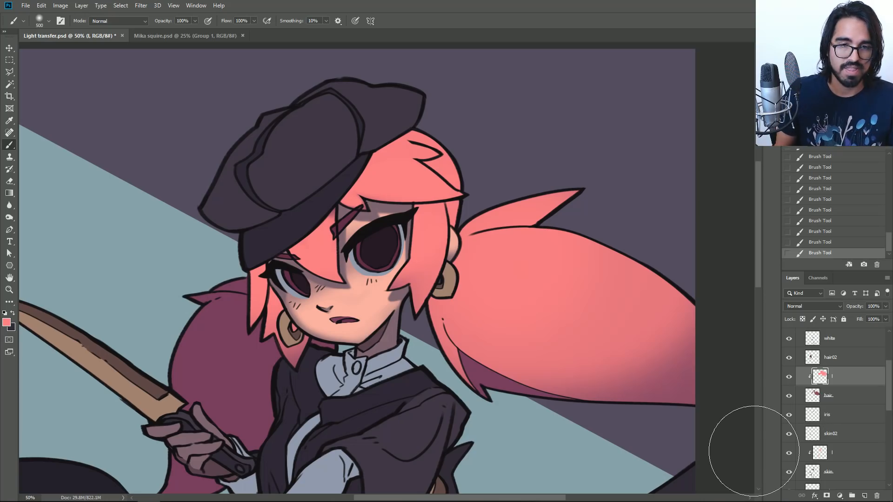
Erase the light along the hat brim to form its diagonal cast shadow over the fringe.
mouse_move(368, 168)
left_mouse_down()
mouse_move(317, 260)
mouse_move(255, 303)
left_mouse_up()
key("ctrl+z")
left_click_drag(328, 214, 256, 296)
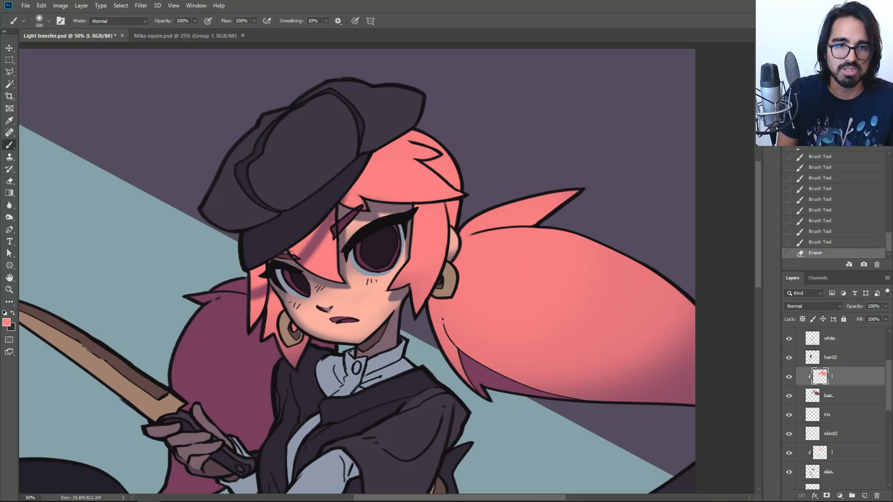
mouse_move(316, 231)
left_mouse_down()
mouse_move(261, 279)
mouse_move(277, 266)
mouse_move(278, 278)
mouse_move(322, 243)
mouse_move(353, 195)
left_mouse_up()
left_click_drag(374, 153, 393, 112)
Erase shadows beneath the overlapping fringe strands and on the side lock, comparing the strokes by undoing and redoing them.
mouse_move(420, 214)
left_mouse_down()
mouse_move(462, 202)
mouse_move(398, 208)
mouse_move(460, 203)
left_mouse_up()
mouse_move(430, 162)
left_mouse_down()
mouse_move(447, 165)
mouse_move(435, 163)
mouse_move(445, 166)
mouse_move(378, 197)
left_mouse_up()
key("ctrl+z")
key("ctrl+shift+z")
key("ctrl+z")
left_click_drag(467, 193, 369, 195)
key("ctrl+z")
key("ctrl+shift+z")
key("ctrl+z")
key("ctrl+shift+z")
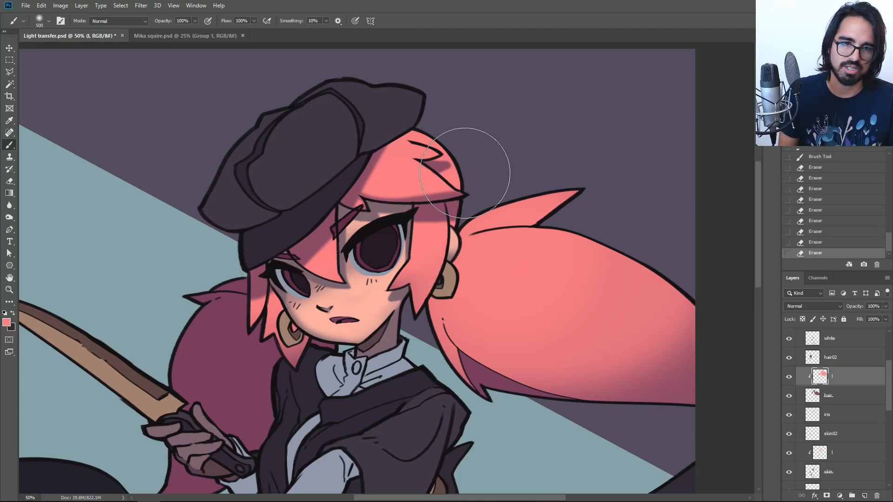
Reduce the brush to 40 and touch up the light and shadow edges on the strands at the crown.
key("bracketleft")
key("bracketleft")
key("bracketleft")
key("bracketleft")
key("bracketleft")
key("bracketleft")
key("bracketleft")
key("bracketleft")
key("bracketleft")
key("bracketleft")
key("bracketleft")
key("bracketleft")
key("bracketleft")
key("bracketleft")
key("bracketleft")
mouse_move(459, 157)
left_mouse_down()
mouse_move(452, 174)
mouse_move(460, 158)
left_mouse_up()
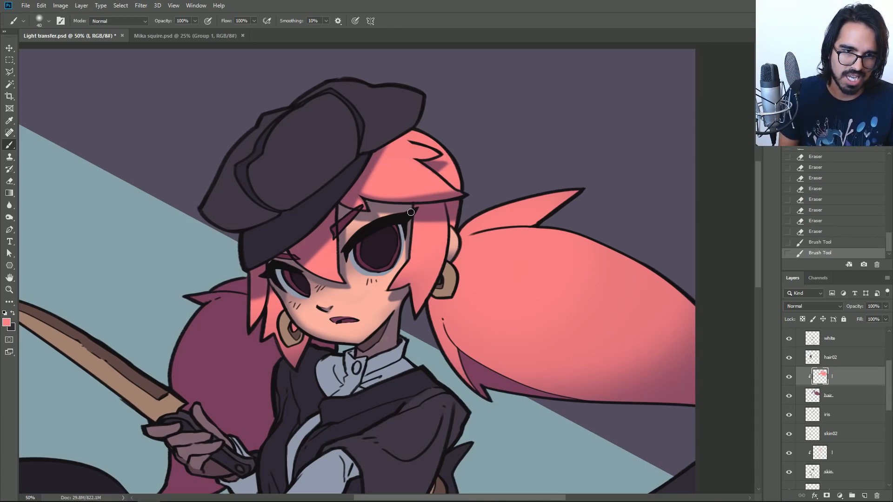
left_click_drag(400, 135, 387, 146)
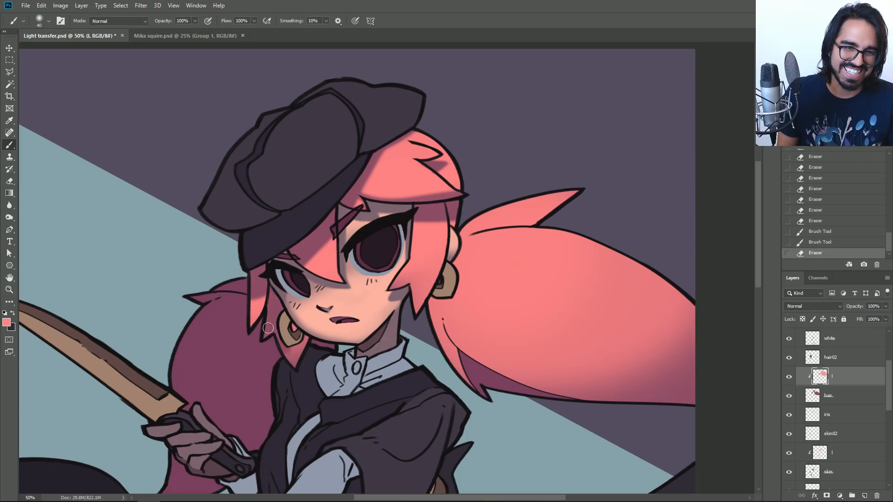
Erase light from the lock around the far earring and refine the brim's shadow across the front strands.
left_click_drag(310, 350, 304, 345)
left_click_drag(254, 297, 263, 285)
mouse_move(285, 253)
left_mouse_down()
mouse_move(331, 240)
mouse_move(355, 181)
left_mouse_up()
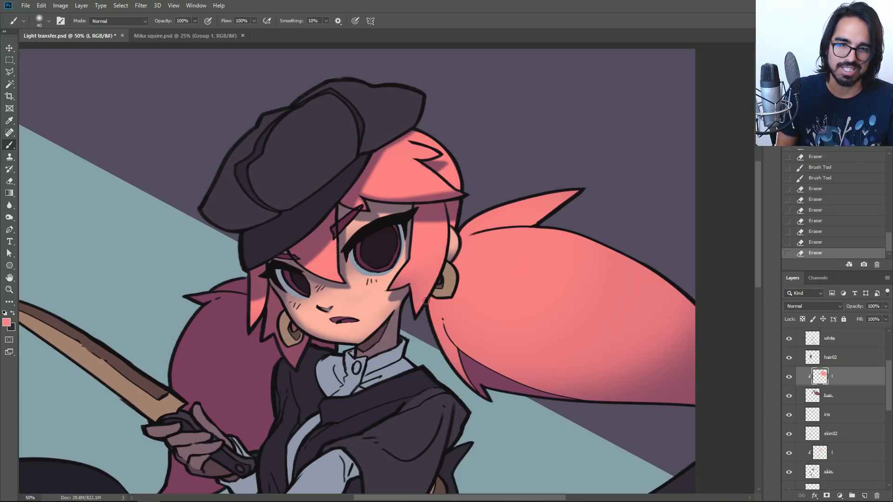
Erase small shadows at the side lock's tip and behind the near ear, comparing the result by undoing and redoing.
left_click_drag(432, 279, 414, 311)
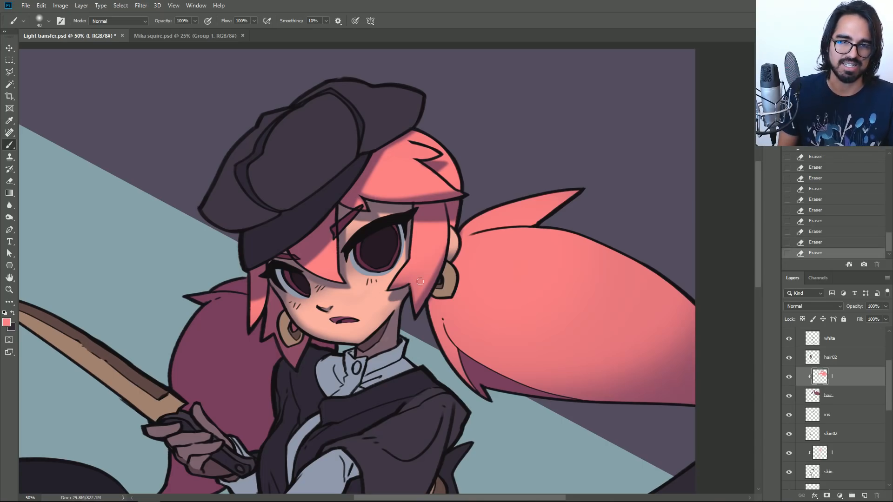
key("ctrl+z")
key("ctrl+shift+z")
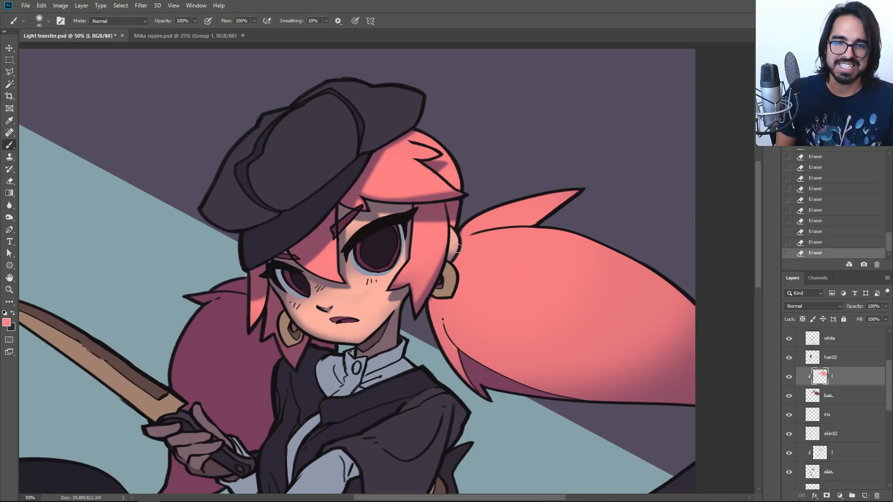
key("ctrl+z")
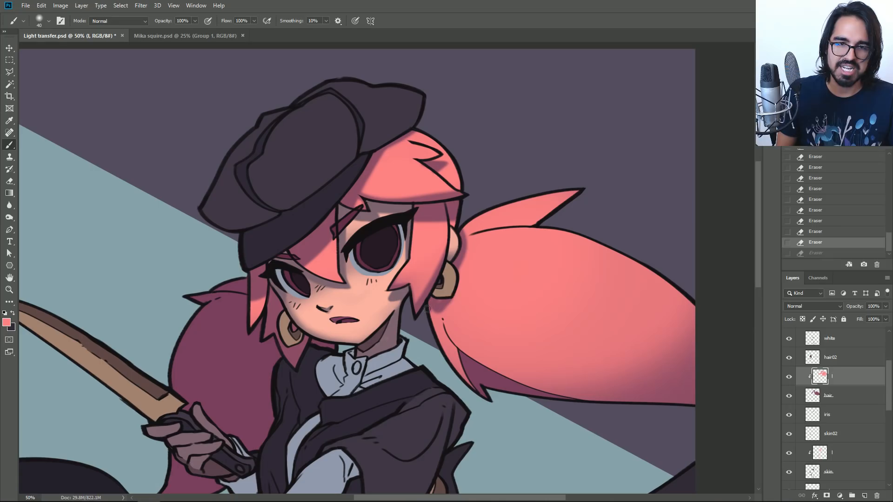
key("ctrl+shift+z")
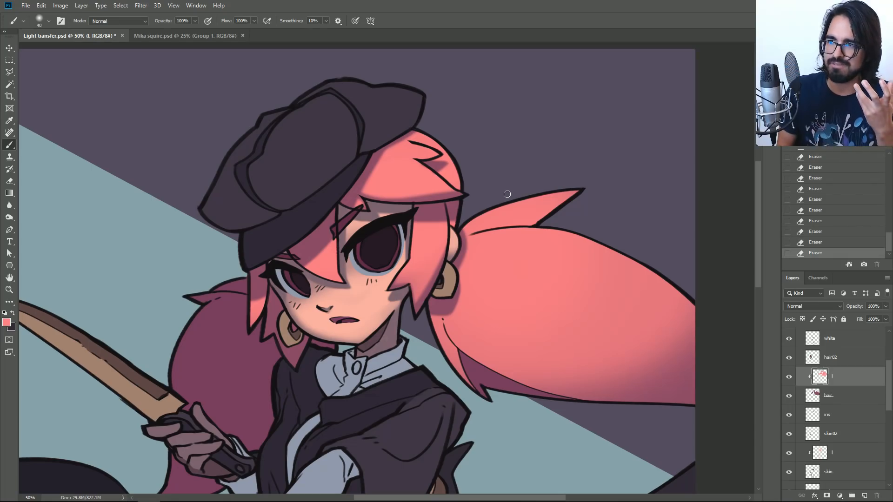
Erase light softly along the near ponytail's lower edge to shape its shadow, undoing the unwanted strokes.
left_click_drag(449, 314, 517, 380)
key("ctrl+z")
mouse_move(447, 334)
left_mouse_down()
mouse_move(513, 372)
mouse_move(517, 411)
mouse_move(523, 409)
left_mouse_up()
key("ctrl+z")
key("ctrl+z")
left_click_drag(454, 316, 549, 408)
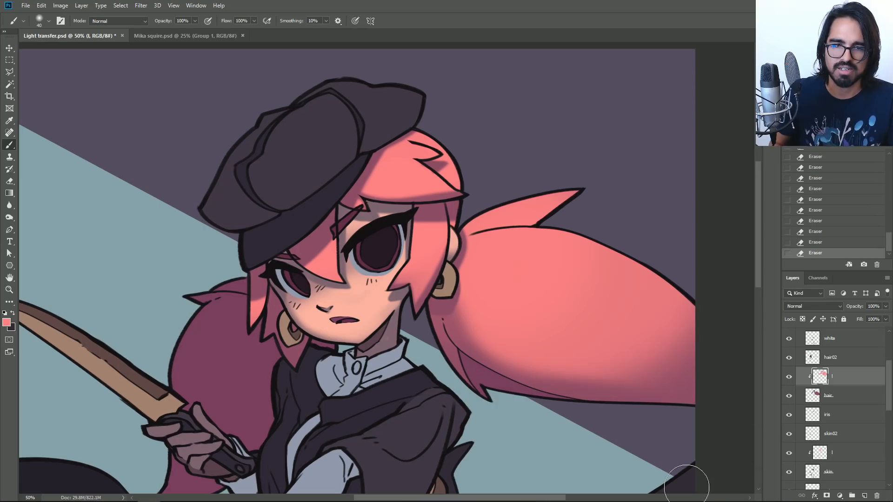
Try Hue/Saturation changes on the hair layer, including hue -14 with saturation +30, and cancel them.
left_click(844, 399)
key("ctrl+u")
left_click_drag(729, 264, 694, 263)
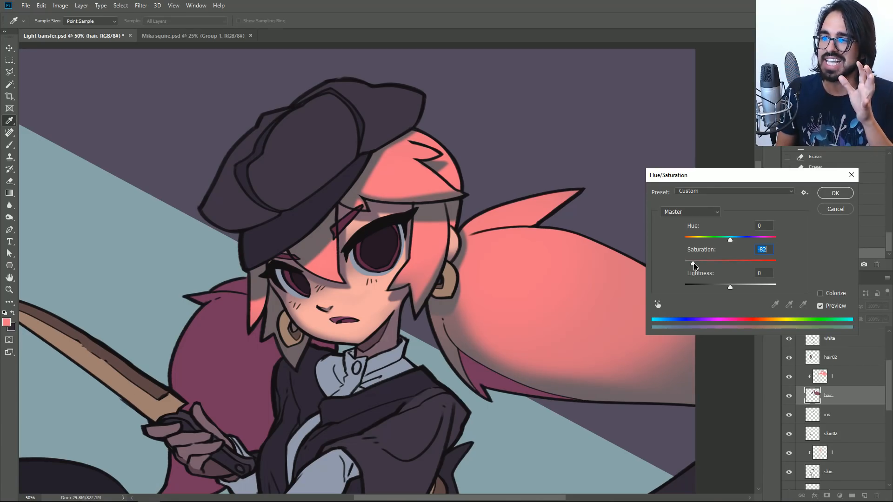
left_click_drag(694, 263, 725, 241)
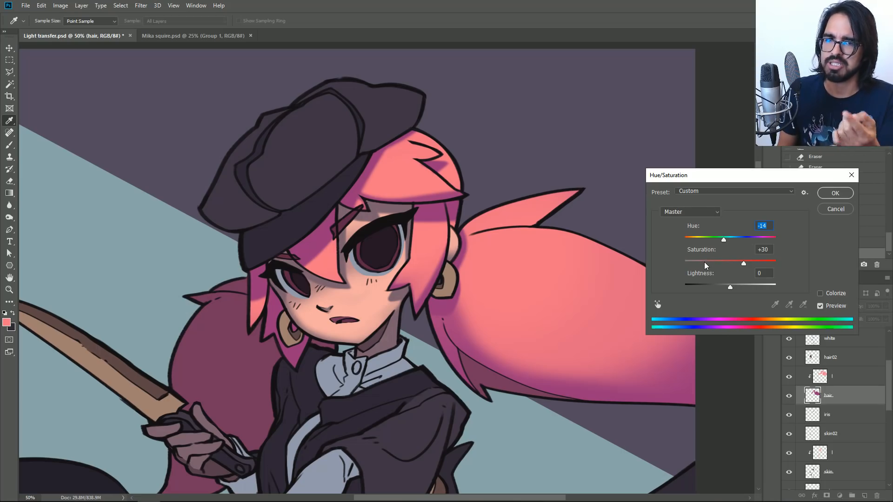
left_click(832, 210)
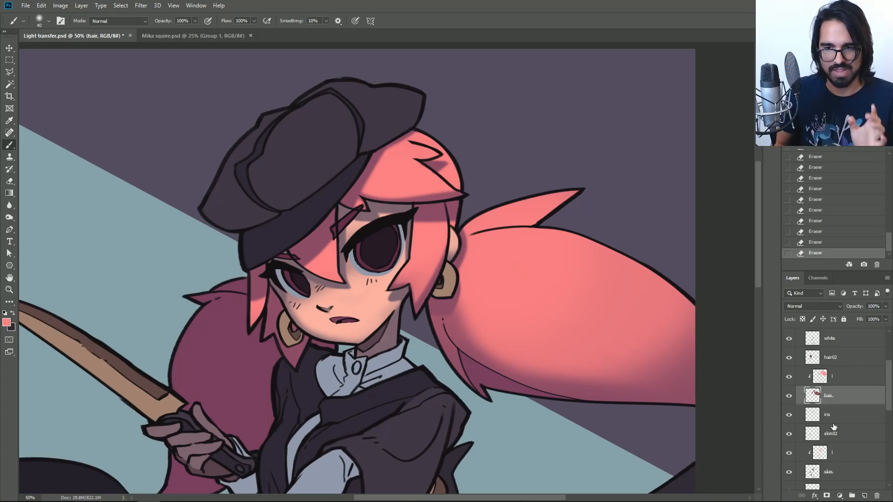
Shift the hue of the skin's light layer by +5 with Hue/Saturation.
left_click(841, 456)
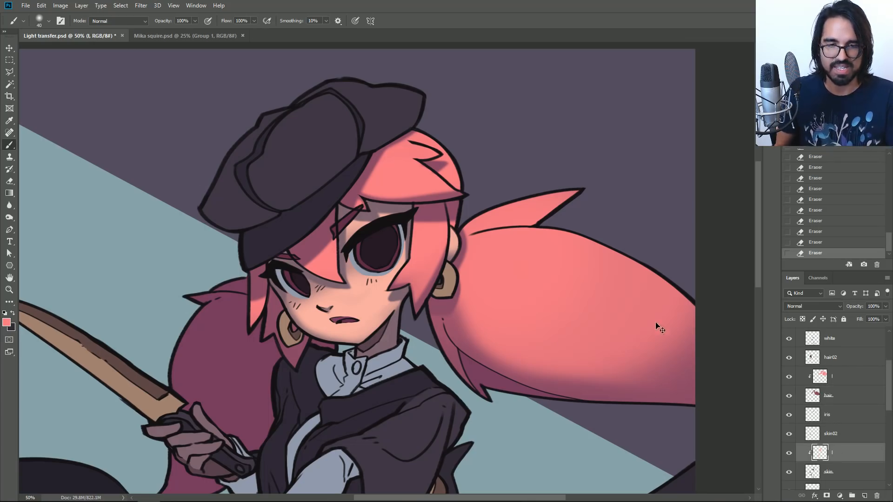
key("ctrl+u")
left_click_drag(731, 242, 735, 241)
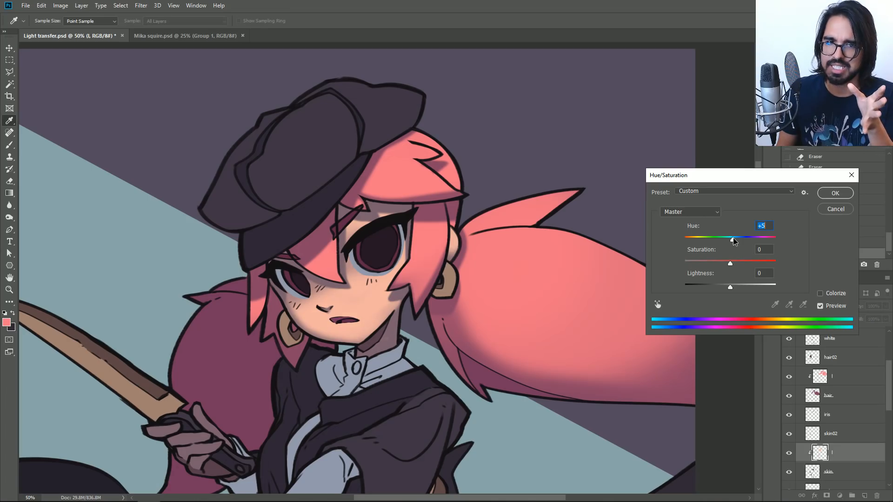
left_click(826, 196)
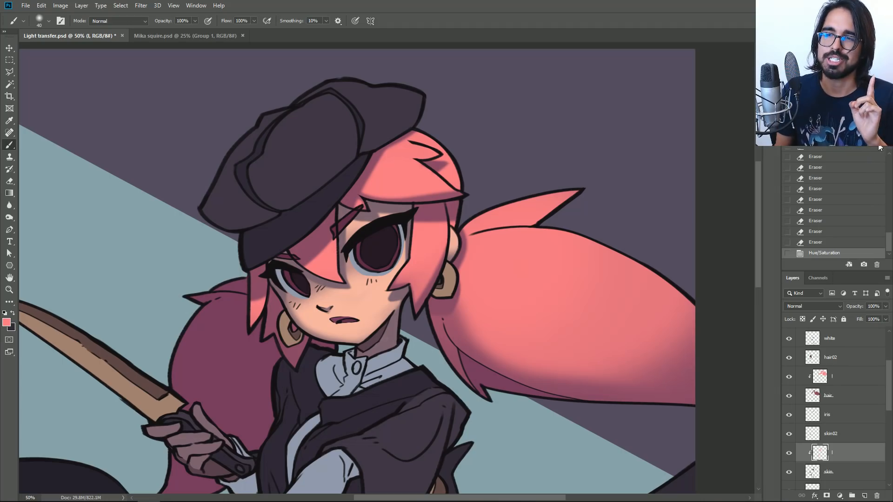
key("ctrl+plus")
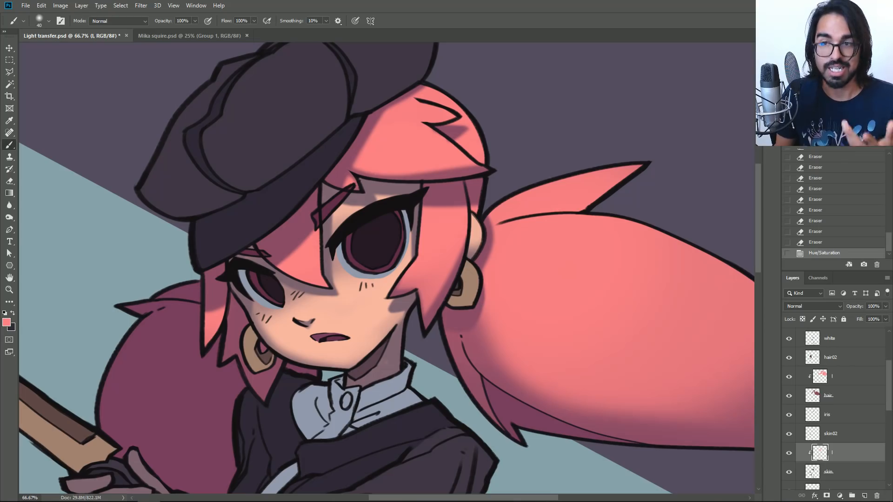
scroll(386, 268, "down", 2)
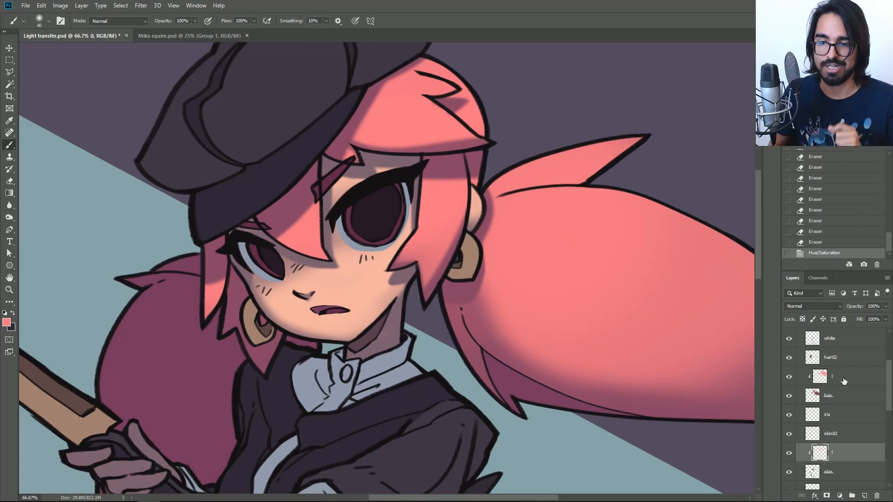
scroll(891, 394, "down", 1)
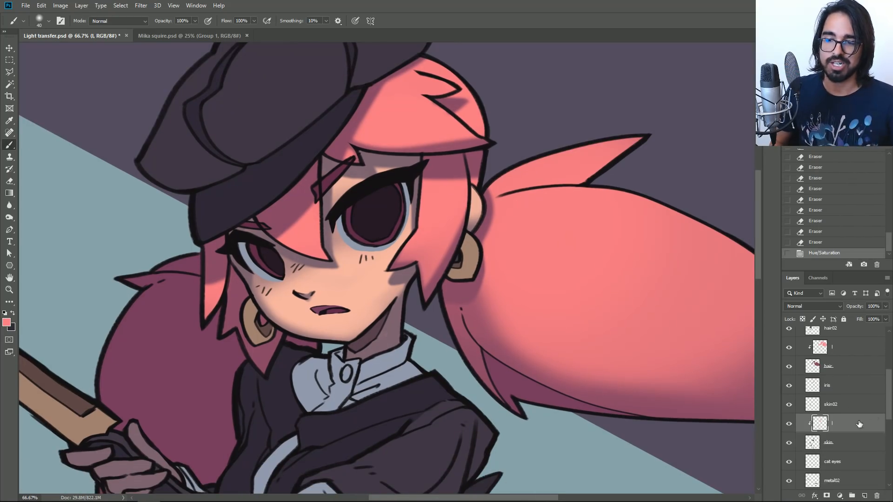
Load the painted area of the skin's light layer as a selection and expand it by 10 pixels.
left_click(789, 424)
left_click(789, 423)
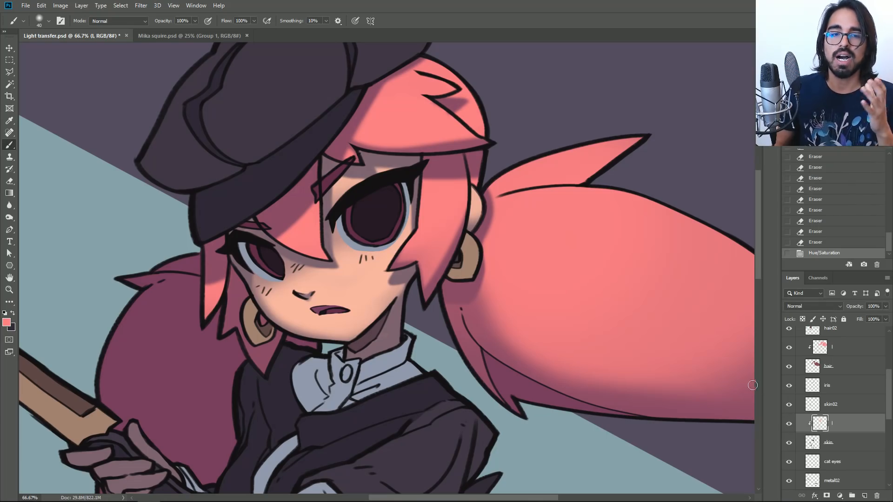
key("ctrl+plus")
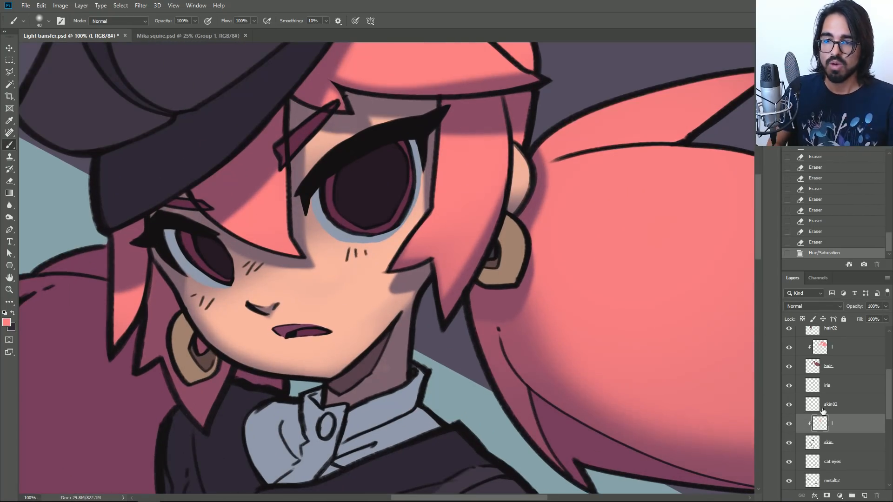
left_click(819, 424, "ctrl")
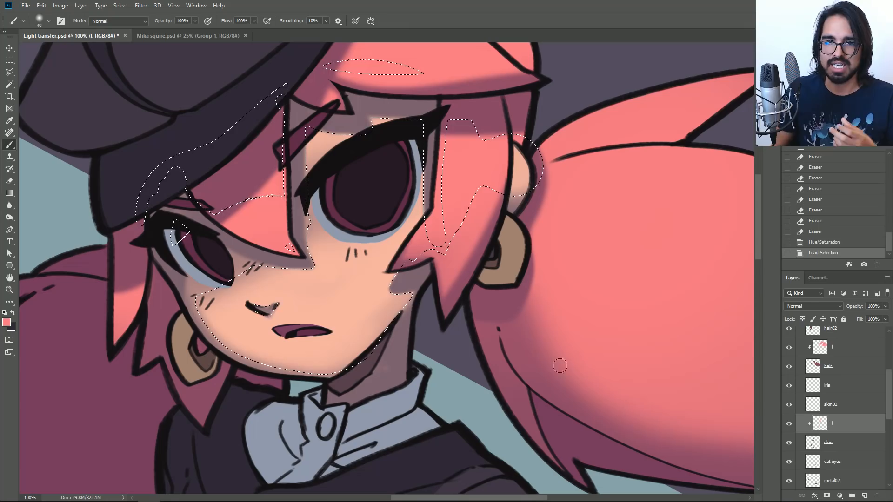
left_click(120, 5)
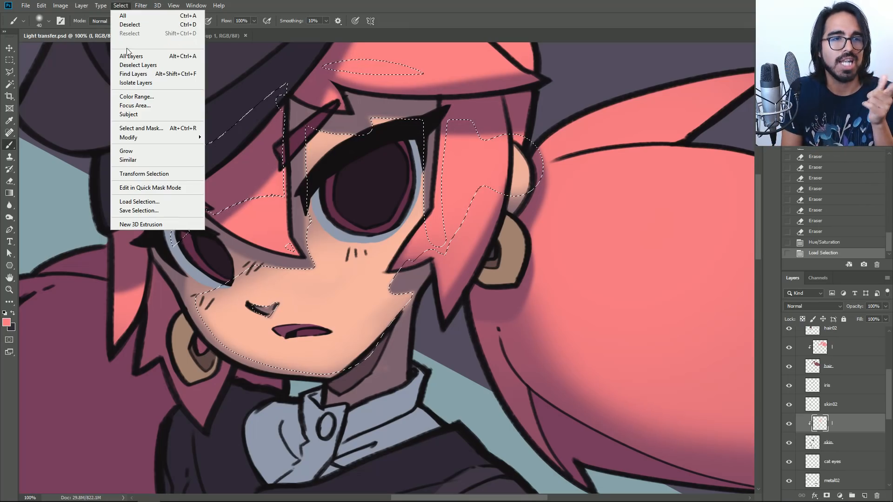
mouse_move(203, 137)
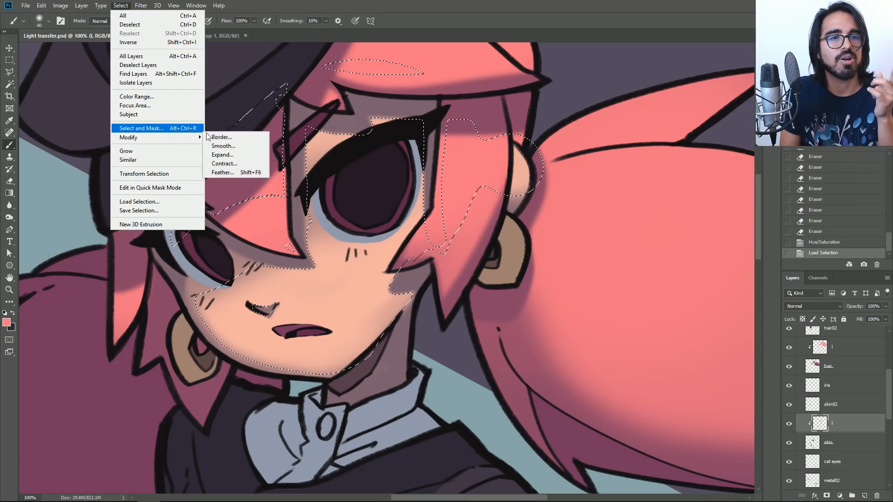
left_click(219, 155)
left_click_drag(455, 152, 565, 171)
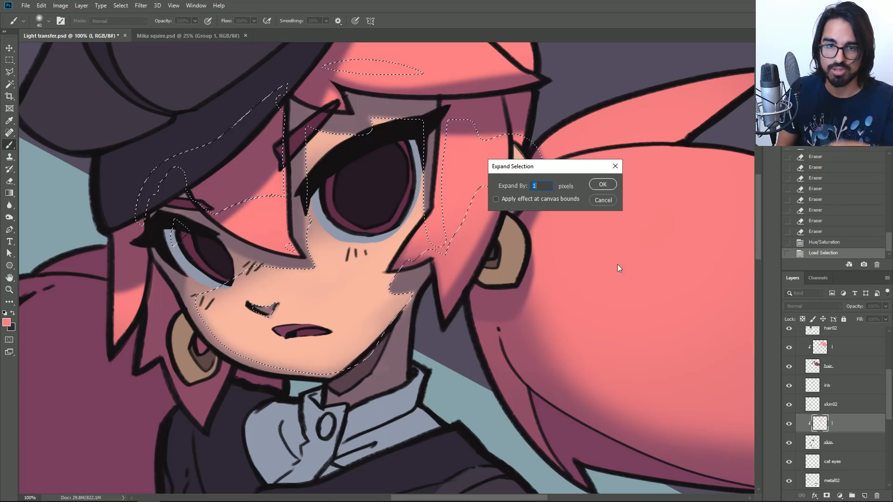
type("10")
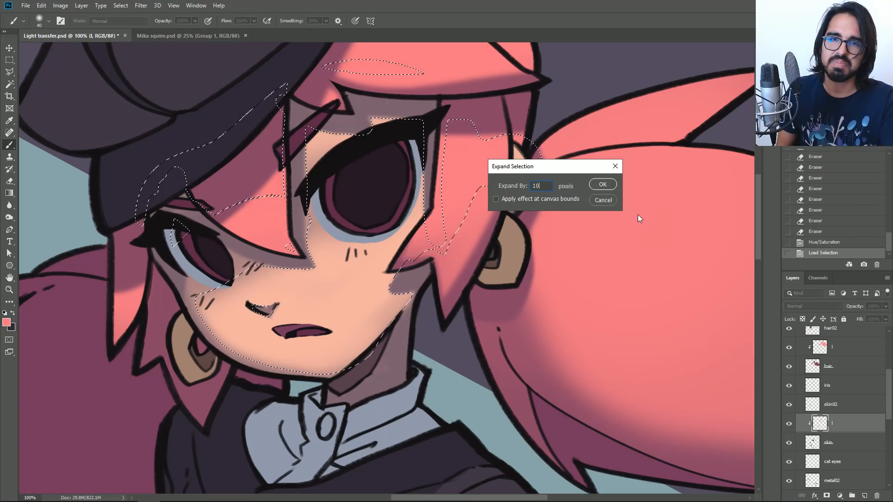
left_click(602, 185)
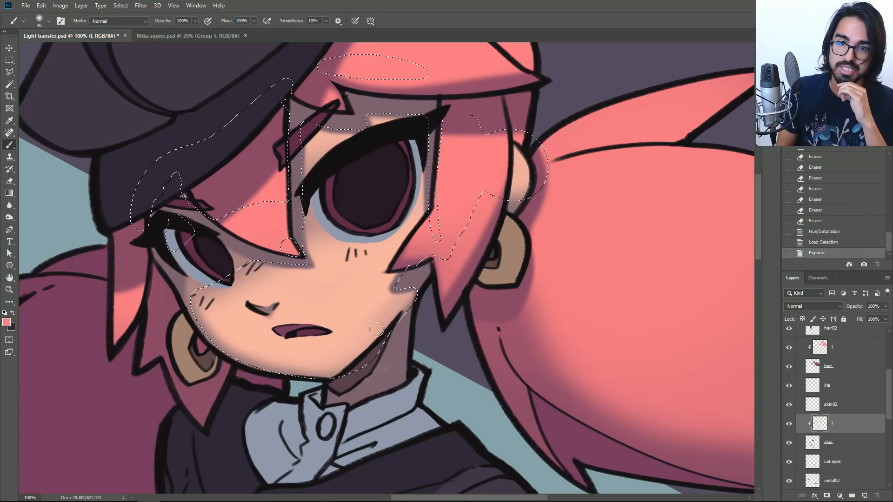
Sample the lit skin colour and set the foreground to a darker, more saturated orange, e77765.
left_click(7, 324)
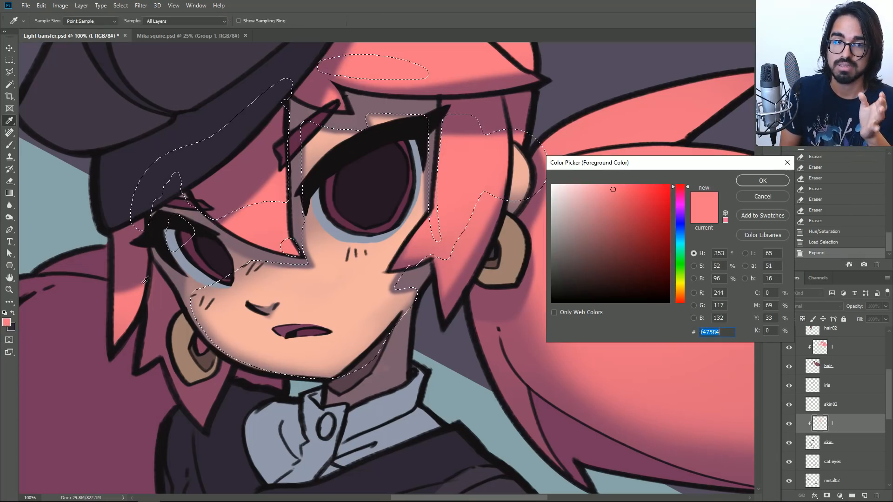
left_click(339, 295)
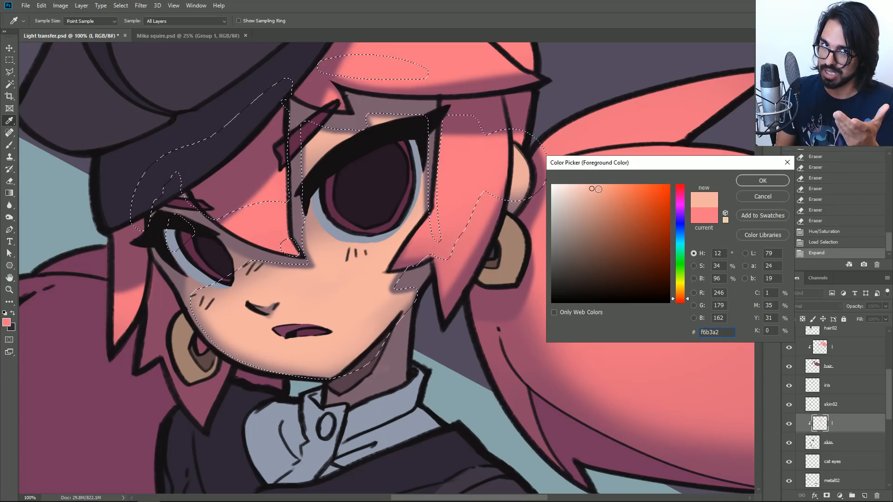
left_click_drag(593, 189, 594, 187)
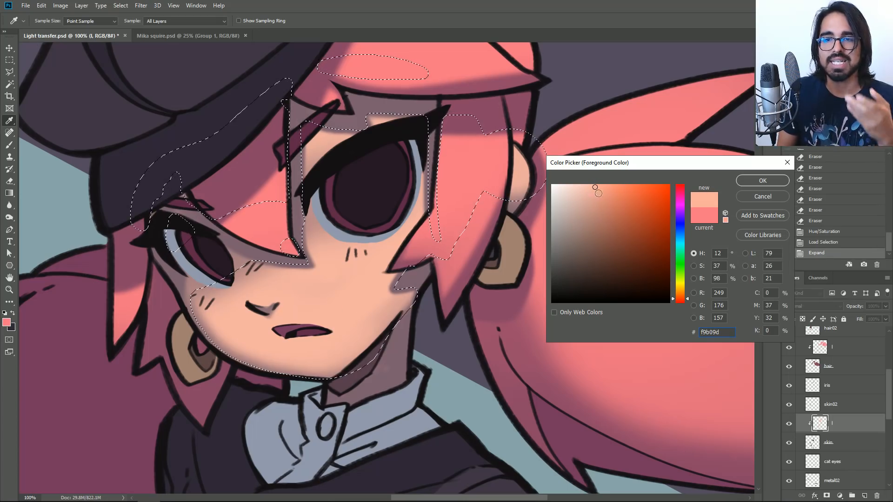
mouse_move(595, 187)
left_mouse_down()
mouse_move(626, 201)
mouse_move(619, 196)
left_mouse_up()
left_click(688, 300)
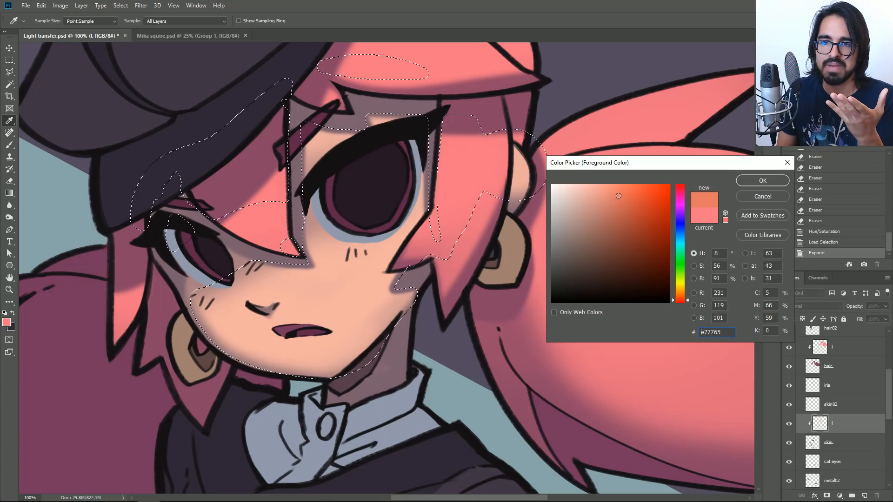
left_click(763, 181)
key("b")
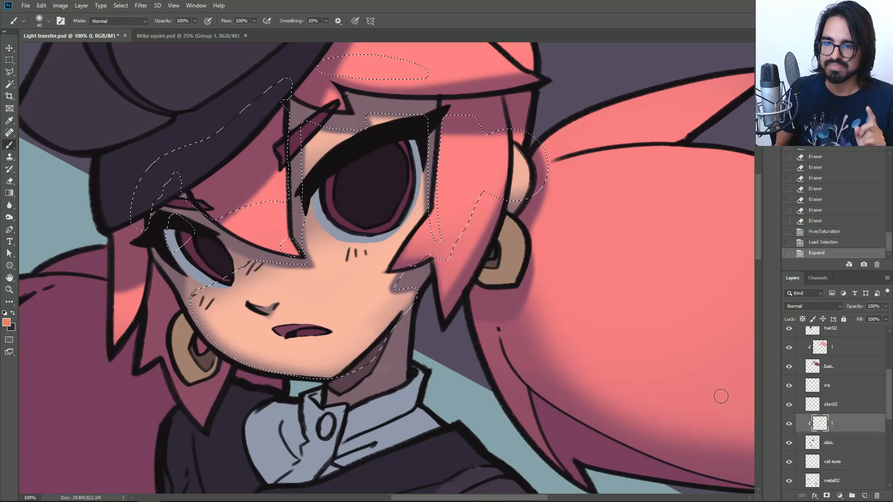
Try filling the expanded selection with the orange directly on the skin's light layer, and undo the fill.
left_click(41, 5)
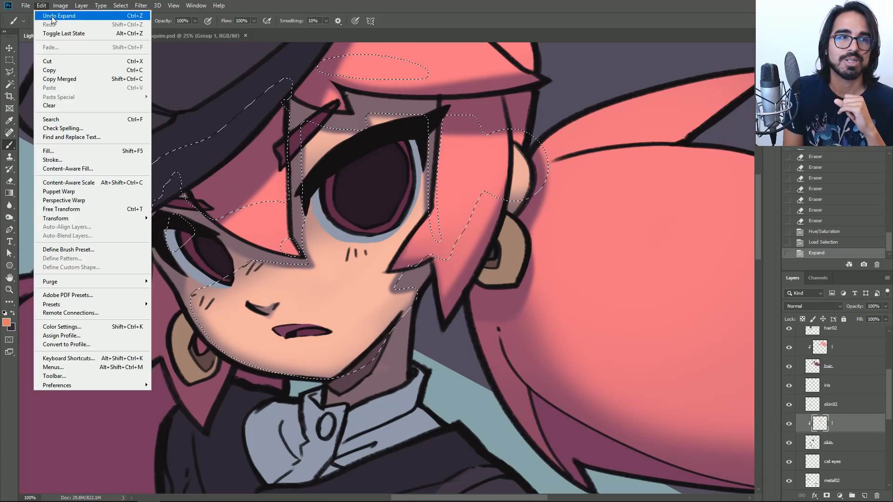
left_click(72, 156)
left_click(506, 145)
key("b")
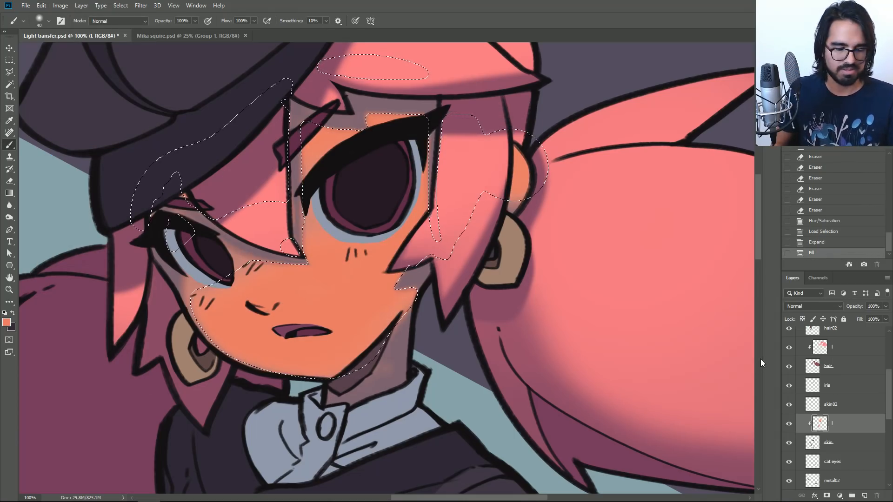
key("ctrl+z")
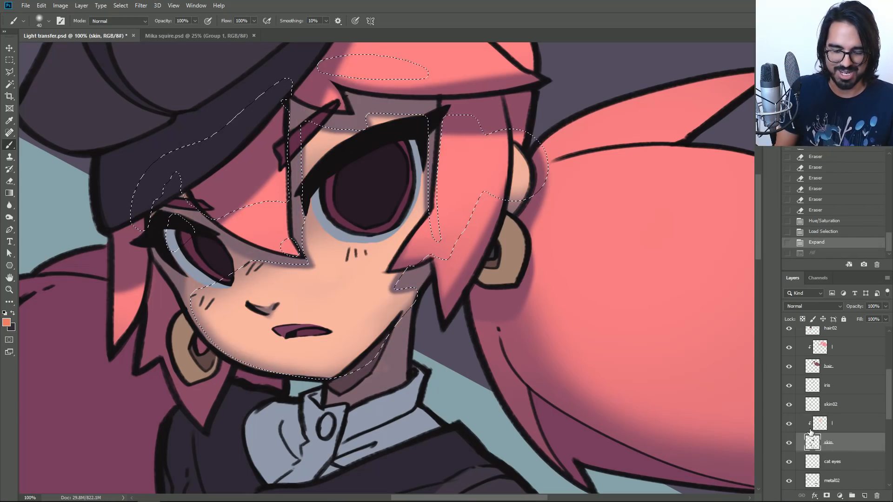
Create a clipped layer named l2 directly above the skin layer, fill the expanded selection with orange, deselect, and compare the result.
key("ctrl+shift+n")
type("l2")
key("Return")
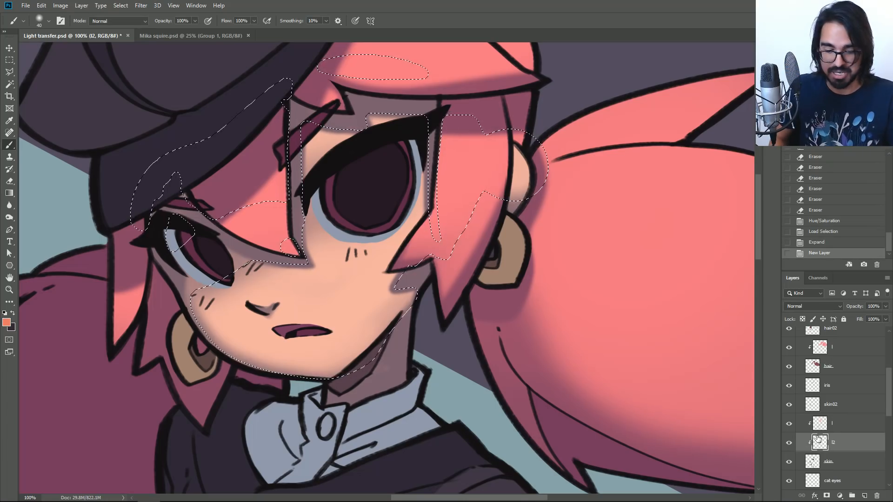
key("alt+BackSpace")
key("ctrl+d")
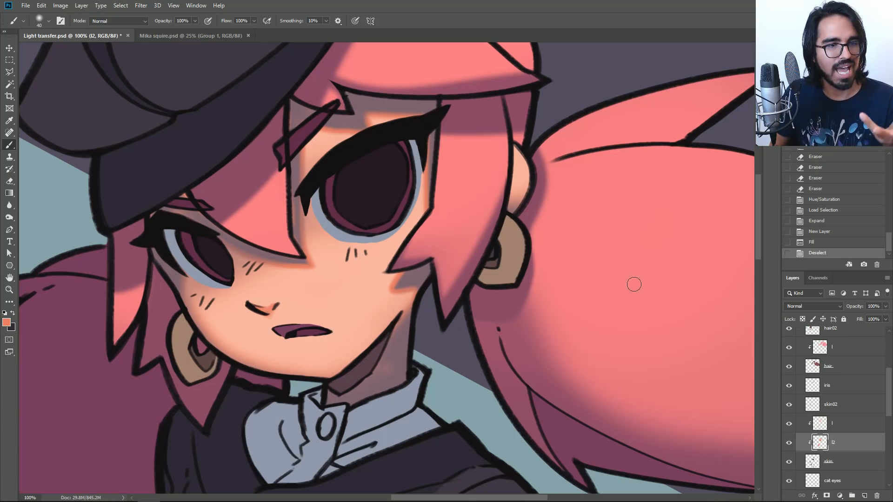
left_click(788, 443)
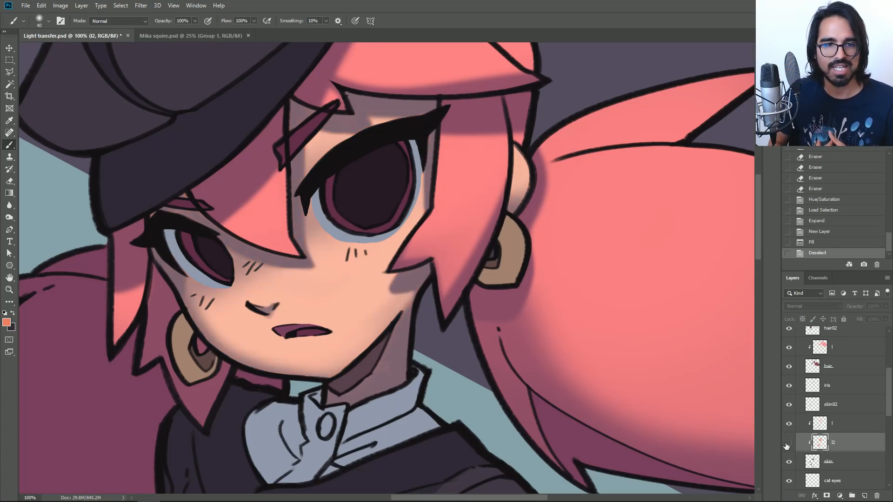
left_click(790, 443)
left_click(789, 444)
left_click(791, 445)
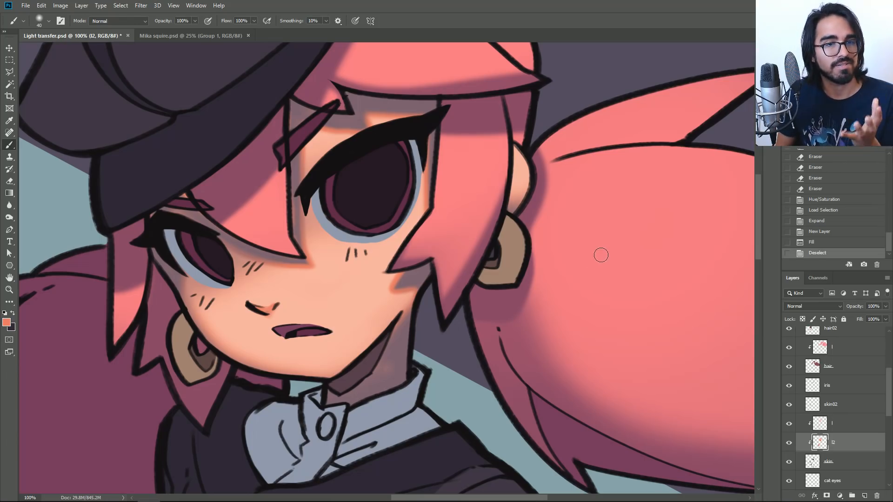
Shift the skin's l2 layer to hue -8 and lightness +12 with Hue/Saturation, and compare the face with and without it.
key("ctrl+u")
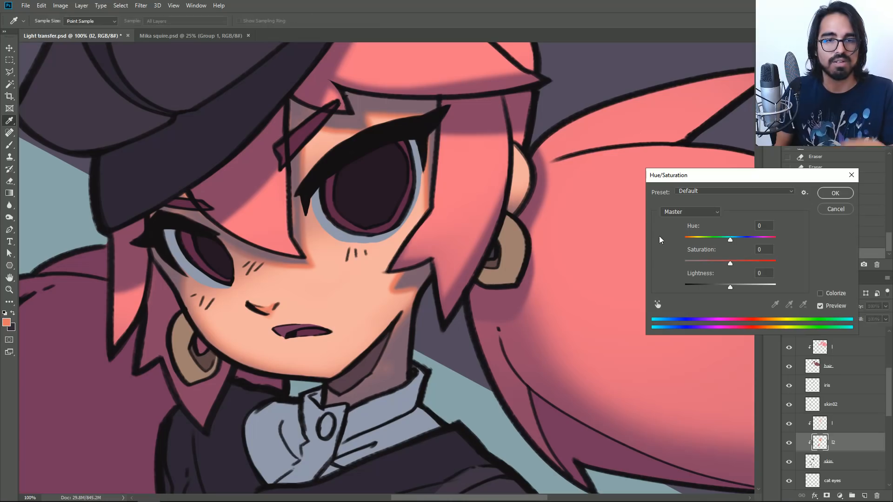
left_click_drag(731, 240, 727, 239)
left_click_drag(731, 287, 737, 288)
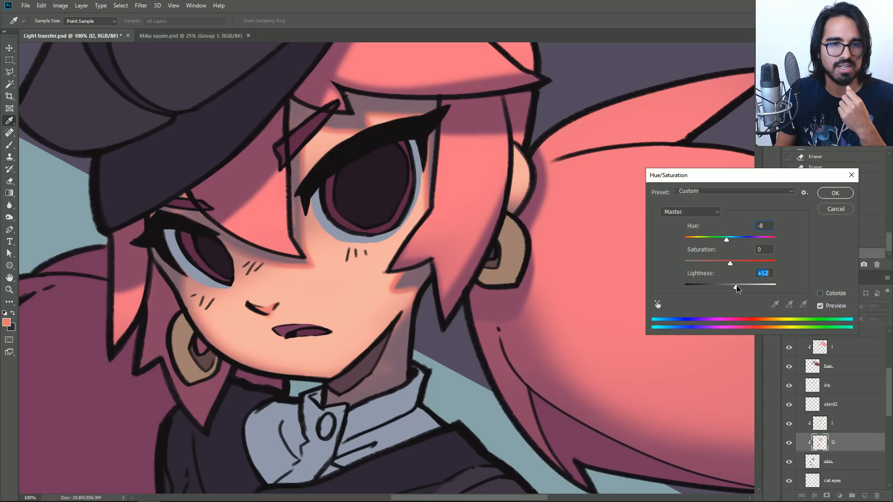
left_click(838, 193)
left_click(789, 443)
left_click(789, 443)
left_click_drag(574, 233, 593, 305)
key("ctrl+minus")
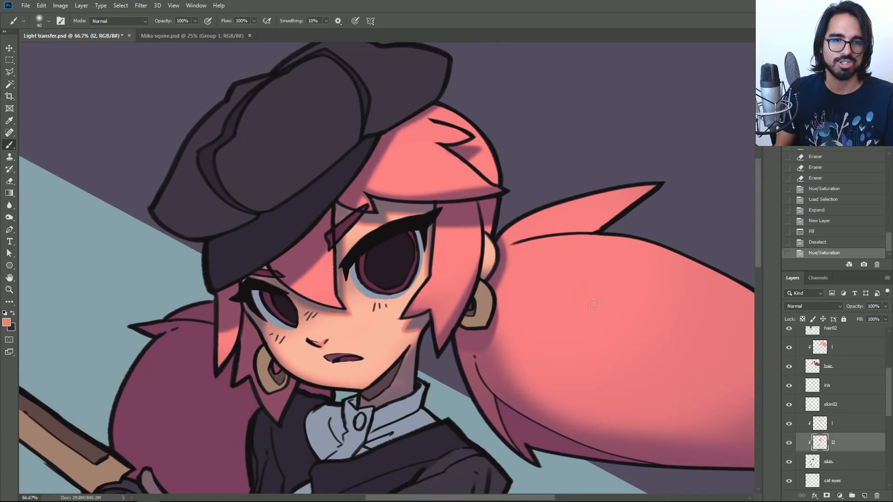
scroll(566, 341, "down", 3)
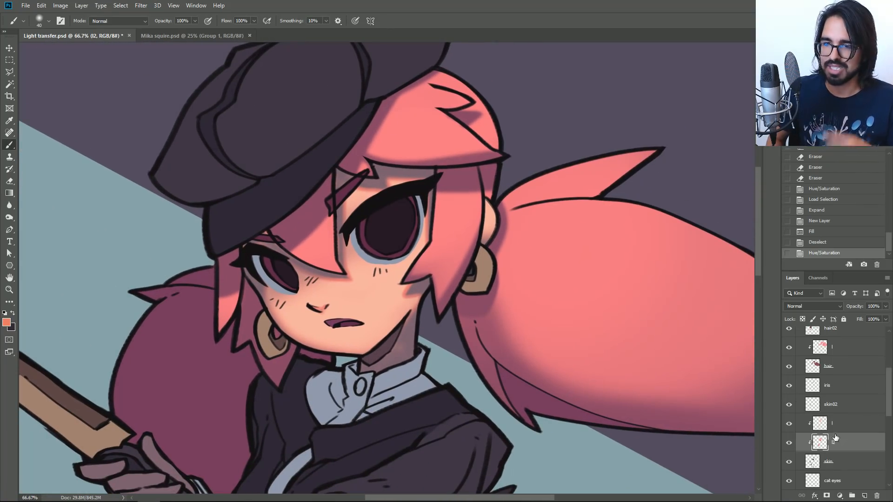
Create a clipped layer named l2 directly above the hair layer.
left_click(842, 368)
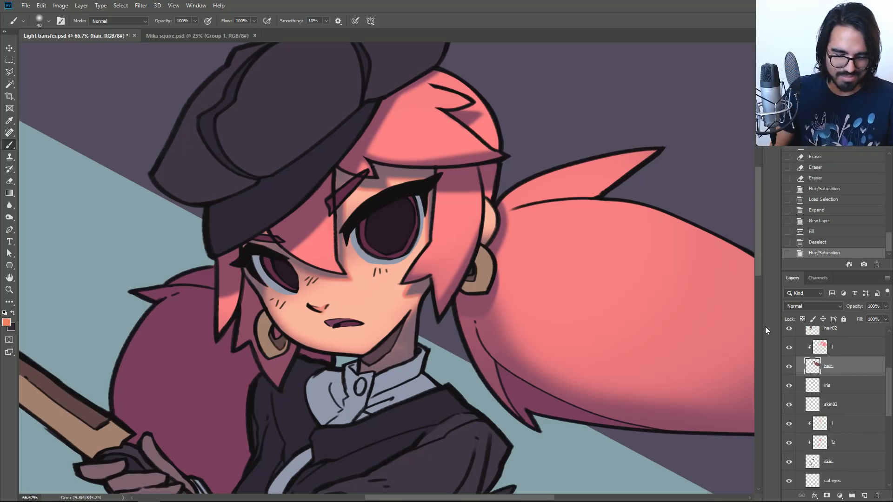
key("ctrl+shift+n")
key("BackSpace")
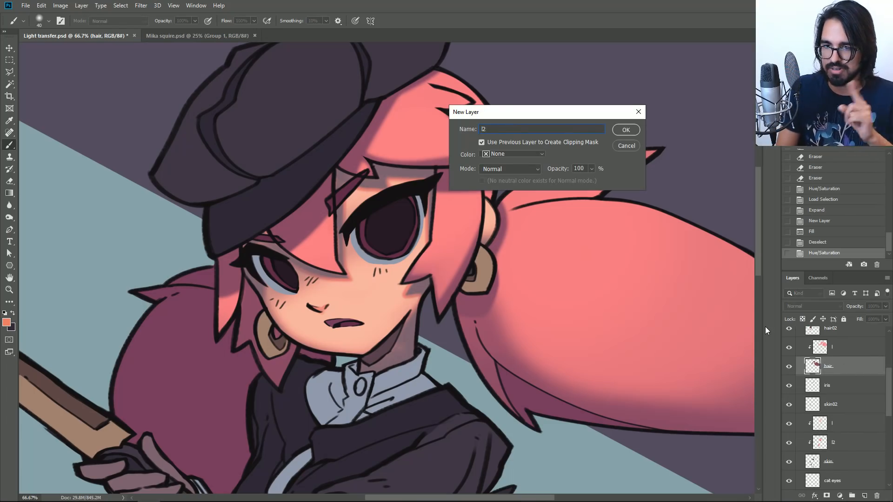
key("Return")
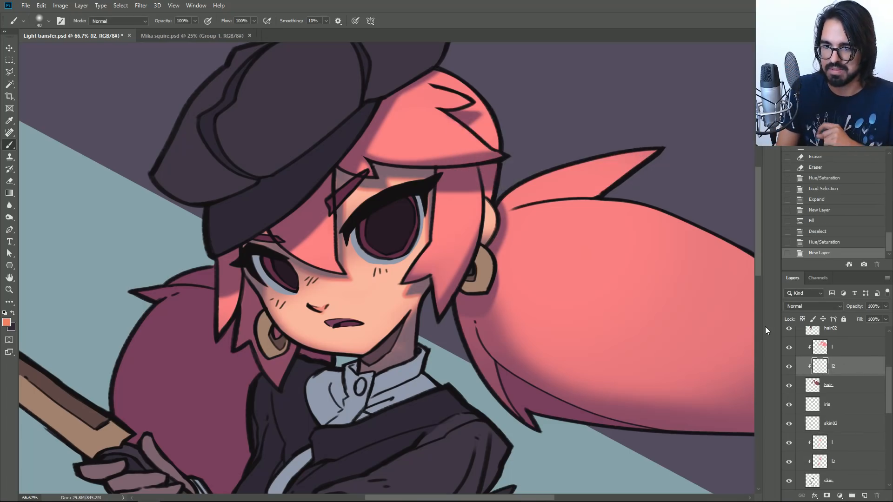
Load the painted area of the hair's light layer as a selection and expand it by 10 pixels.
left_click(822, 348, "ctrl")
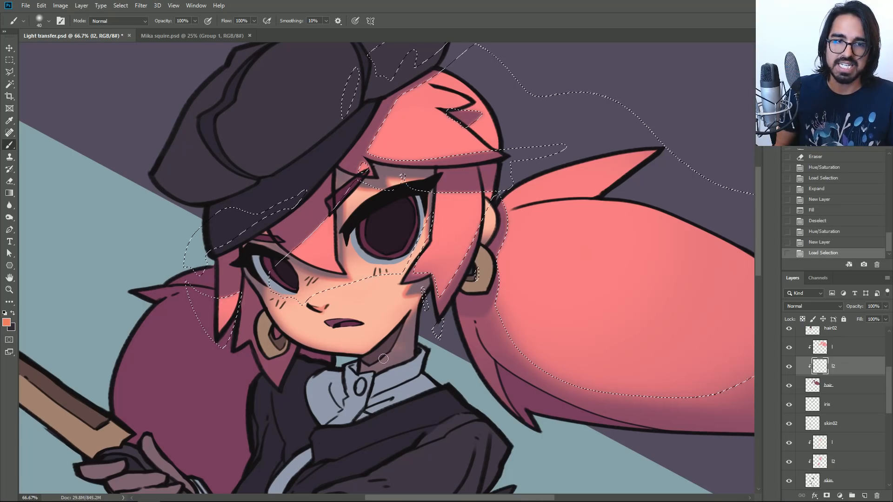
left_click(141, 6)
mouse_move(120, 5)
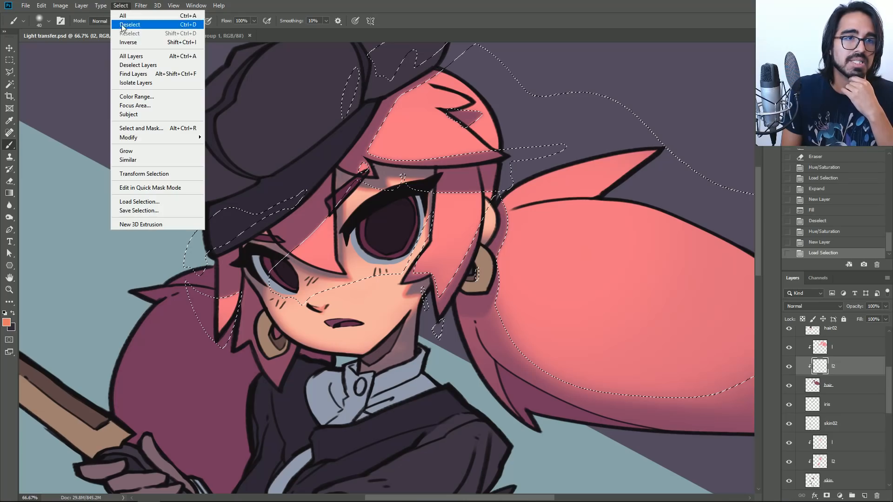
left_click(125, 6)
left_click(121, 6)
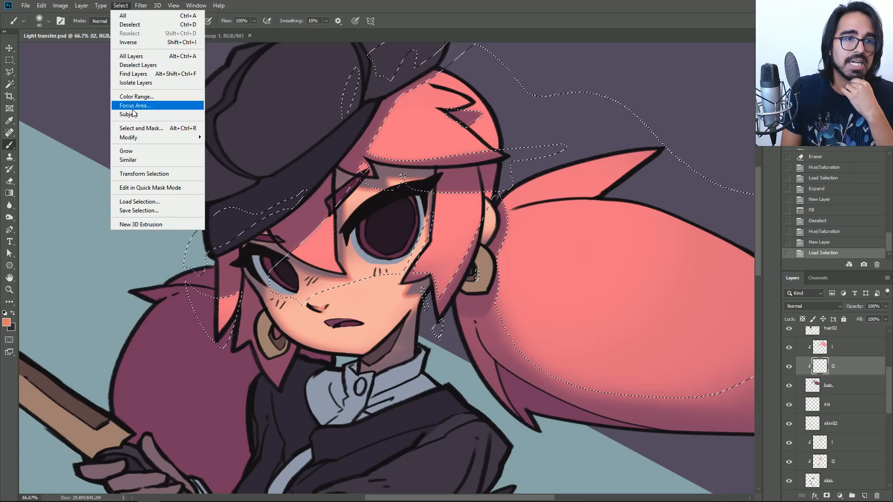
mouse_move(129, 137)
left_click(220, 152)
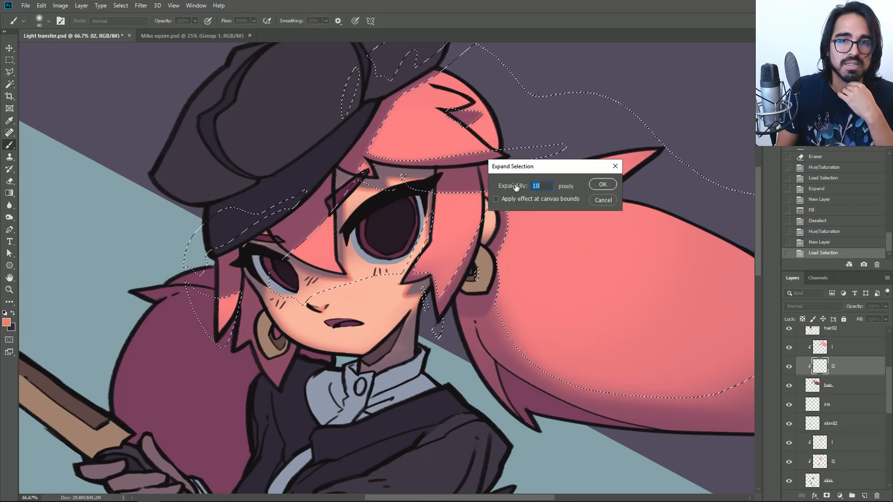
left_click(603, 184)
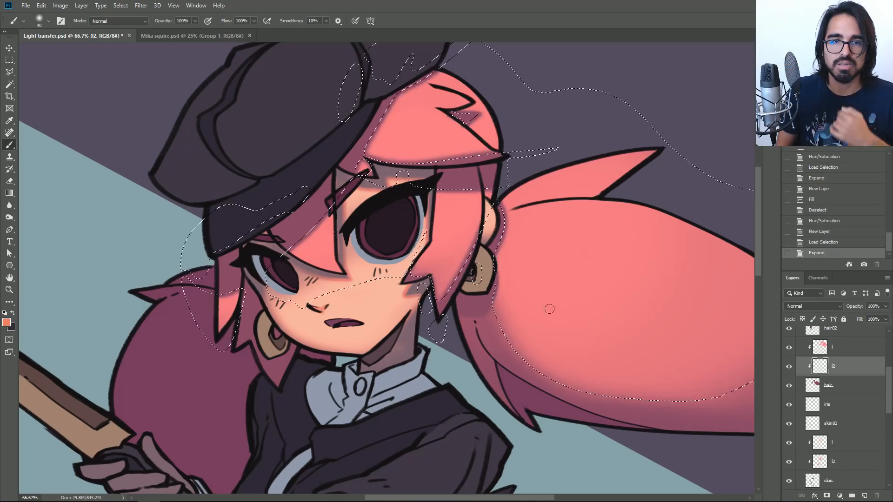
Set the foreground colour to a saturated pinkish red, e13b5e, starting from the lit hair colour.
left_click(7, 323)
left_click(437, 155)
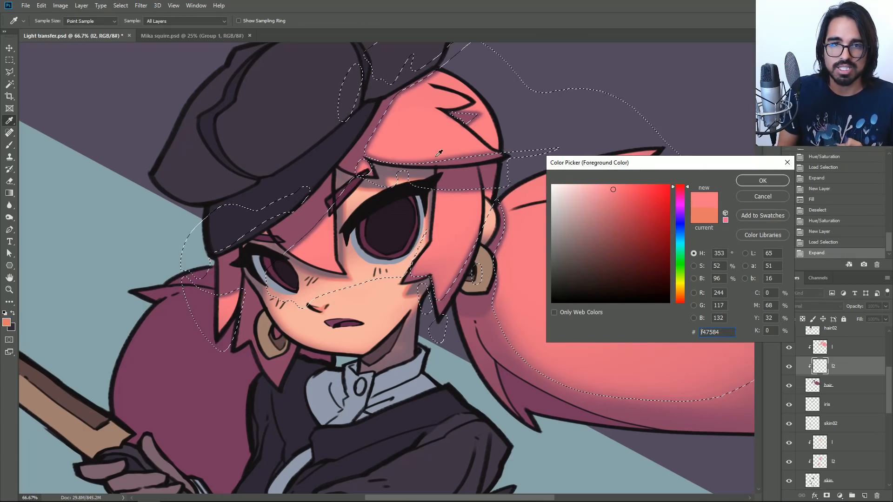
left_click(615, 189)
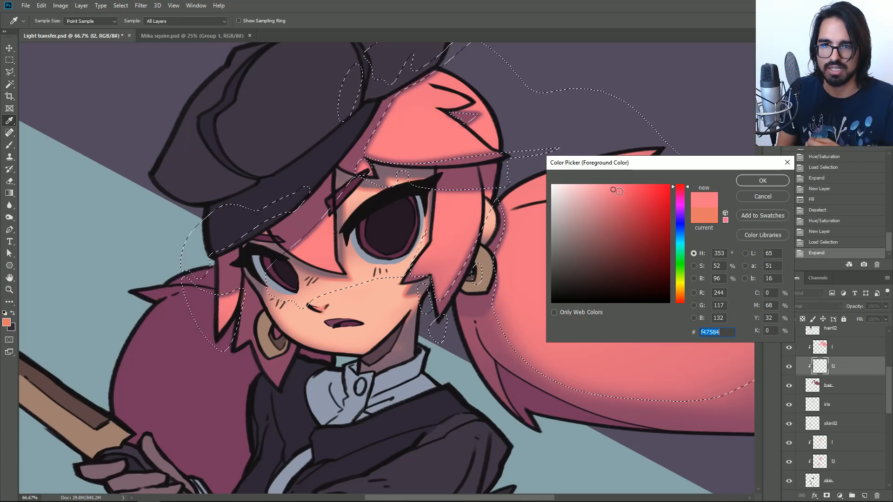
left_click(613, 189)
mouse_move(614, 189)
left_mouse_down()
mouse_move(613, 196)
mouse_move(639, 199)
left_mouse_up()
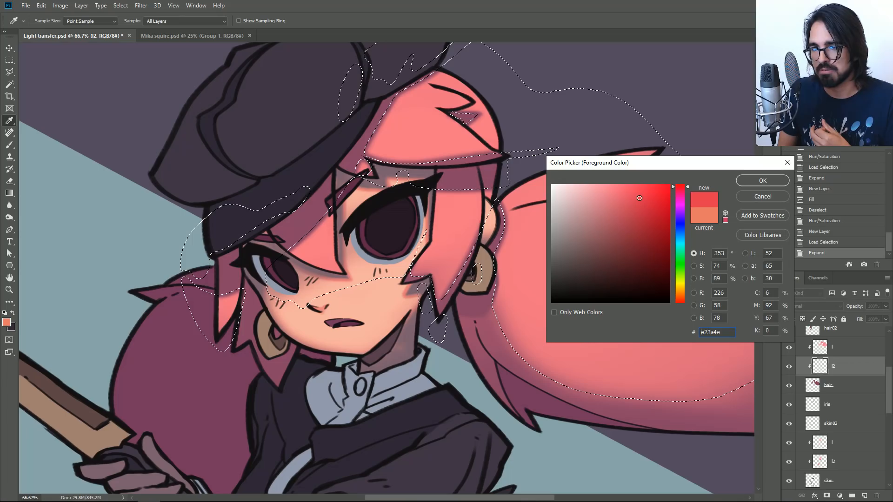
left_click_drag(690, 188, 689, 187)
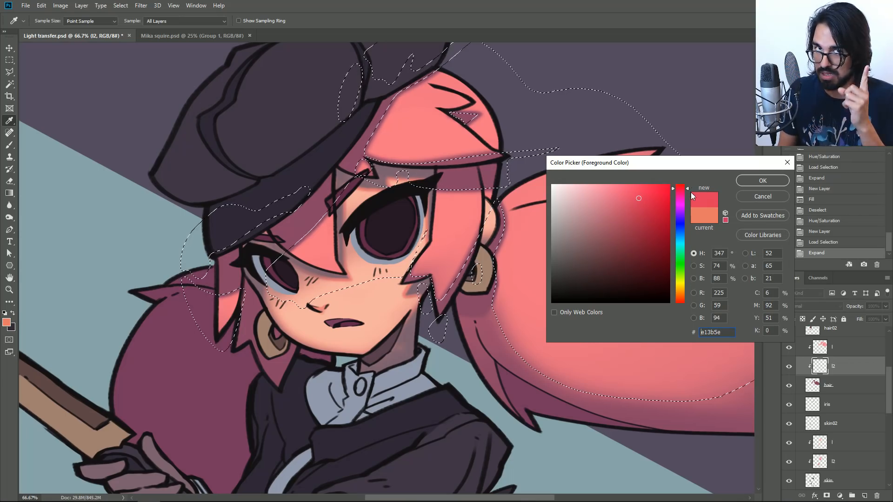
left_click(752, 180)
key("b")
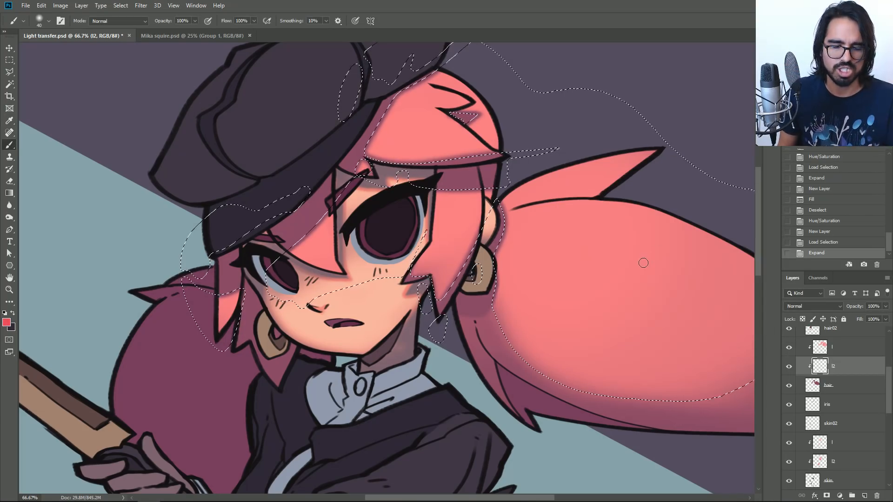
Fill the expanded selection on the hair's l2 layer with the foreground colour at 100% opacity and deselect.
left_click(41, 6)
left_click(67, 151)
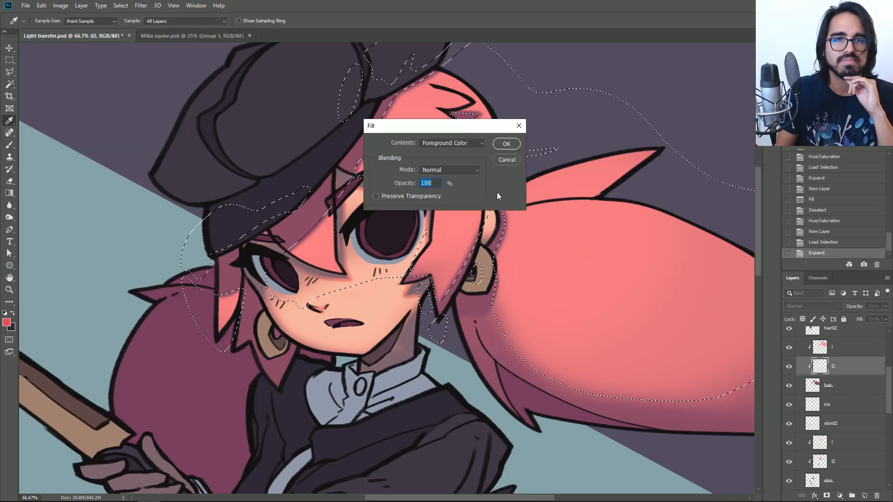
left_click(505, 143)
key("ctrl+d")
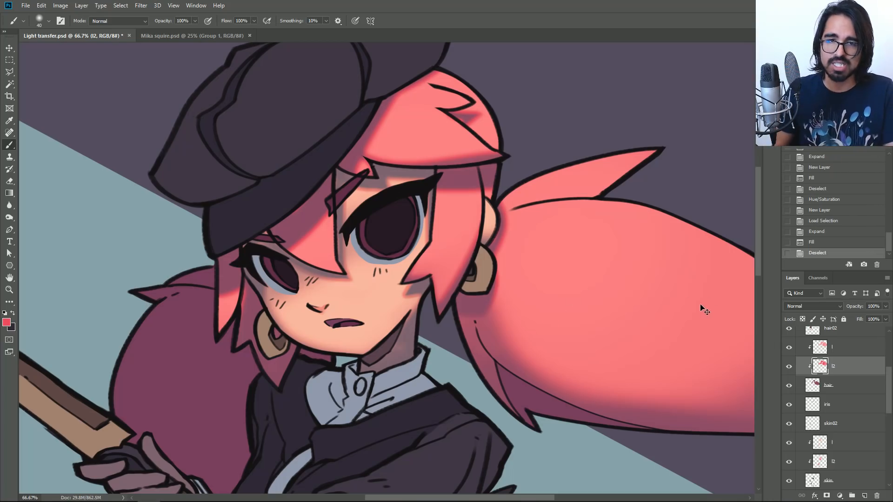
Shift the hair's l2 layer to hue -2 and lightness +4 with Hue/Saturation.
key("ctrl+u")
mouse_move(732, 240)
left_mouse_down()
mouse_move(743, 242)
mouse_move(731, 239)
left_mouse_up()
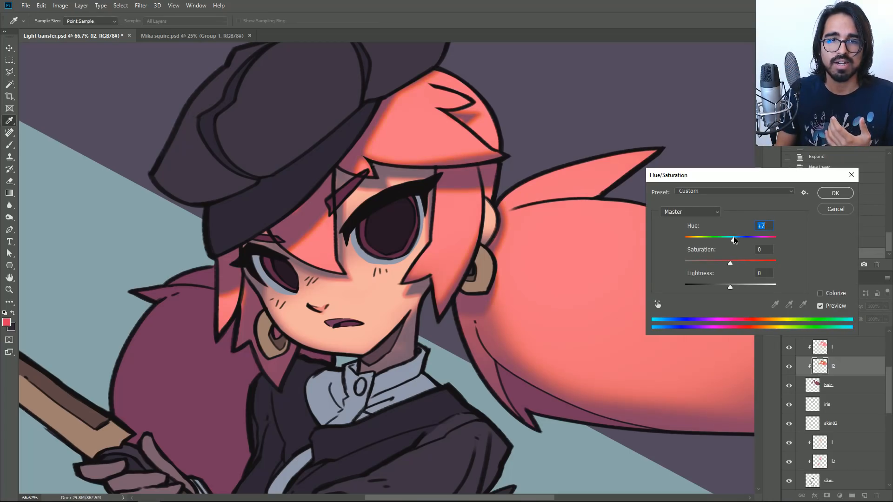
left_click_drag(730, 288, 732, 289)
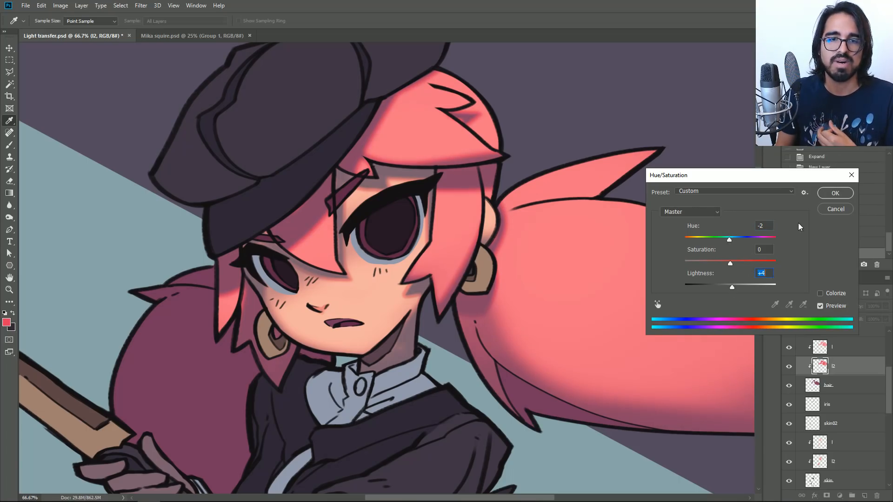
left_click(833, 194)
key("b")
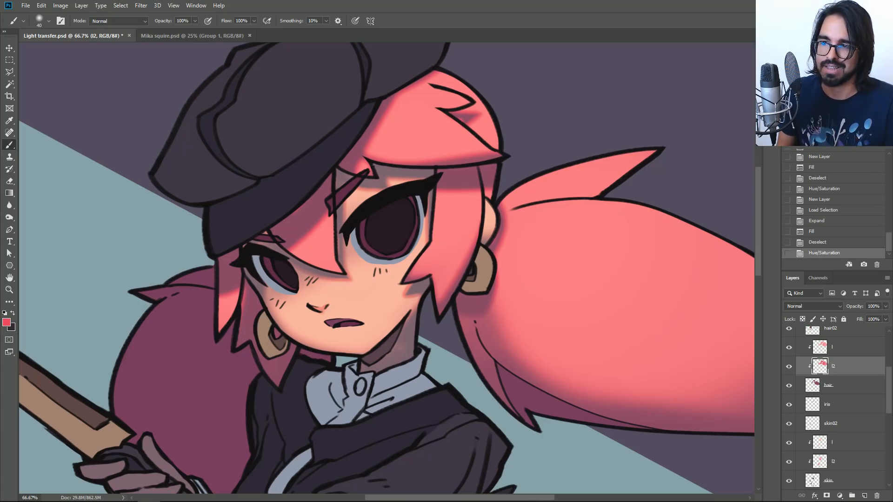
Compare the hair with and without its l2 transition layer in a wider view of the illustration.
key("ctrl+minus")
key("ctrl+minus")
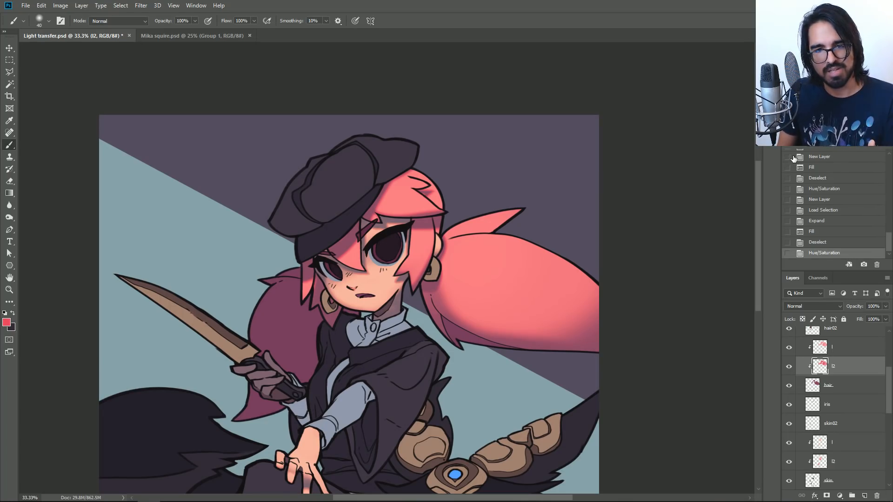
left_click(788, 368)
left_click(787, 369)
left_click(788, 367)
left_click(788, 367)
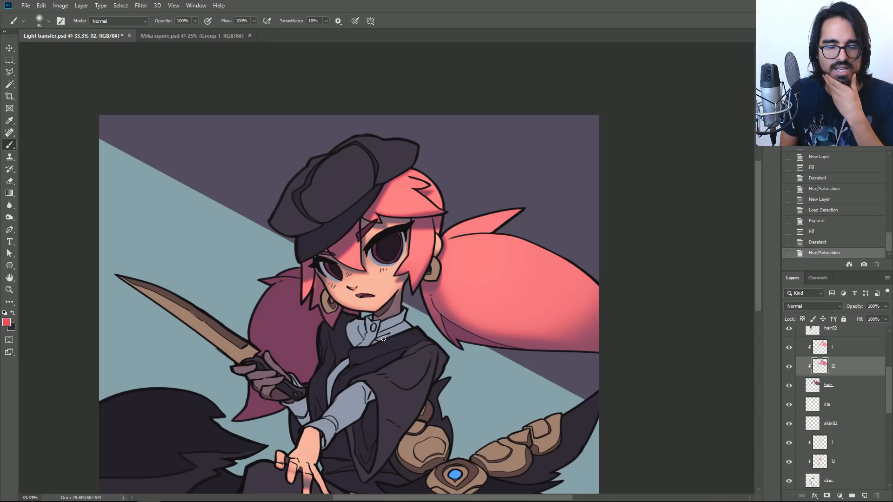
Examine the warm shadow edges on the hand, face and hair, and look over the unlit cap.
left_click_drag(386, 325, 376, 239)
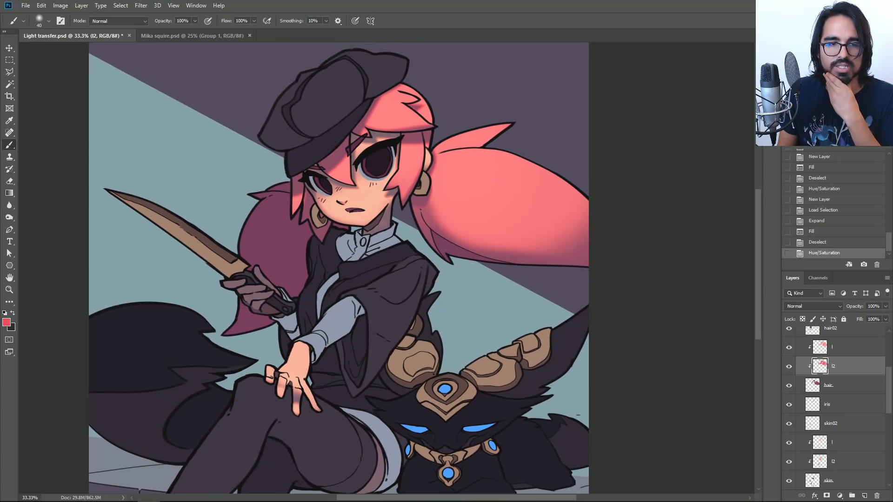
key("ctrl+plus")
key("ctrl+plus")
key("ctrl+plus")
left_click_drag(279, 460, 607, 239)
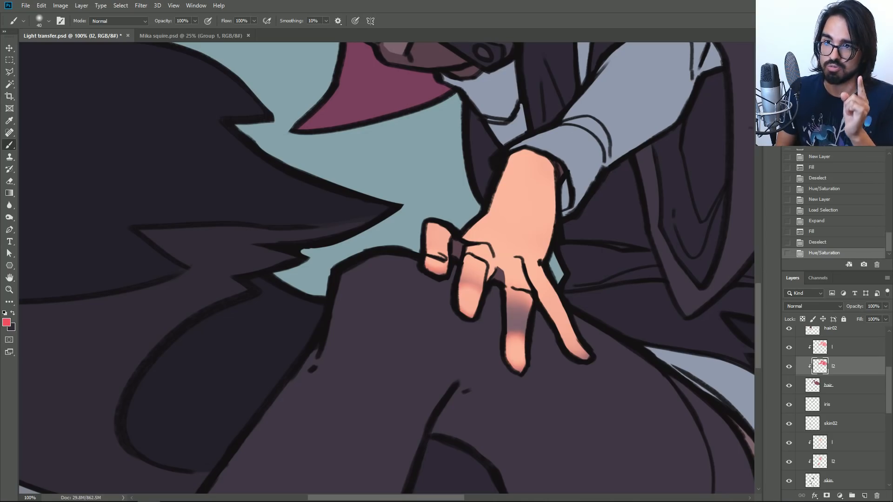
left_click_drag(526, 75, 360, 482)
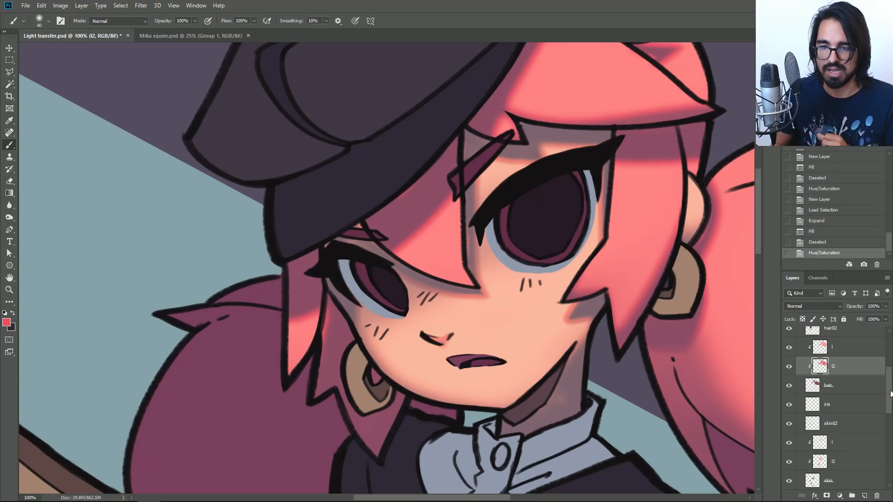
scroll(861, 419, "down", 2)
left_click_drag(386, 267, 345, 288)
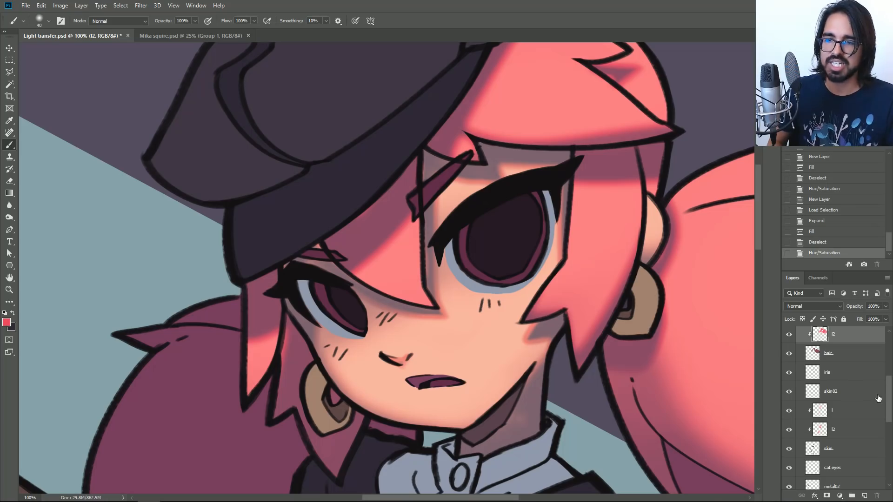
left_click_drag(393, 47, 443, 125)
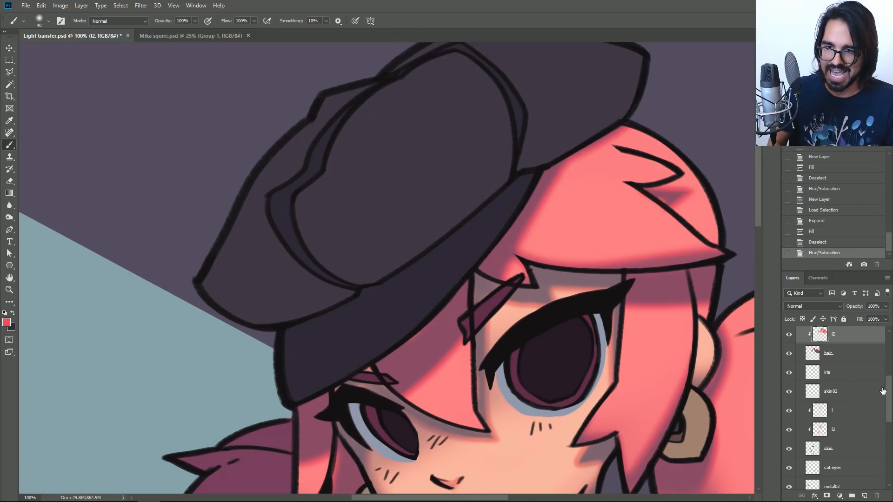
Identify the mask layer by toggling its visibility, and create a new layer named l directly above it.
scroll(884, 391, "down", 8)
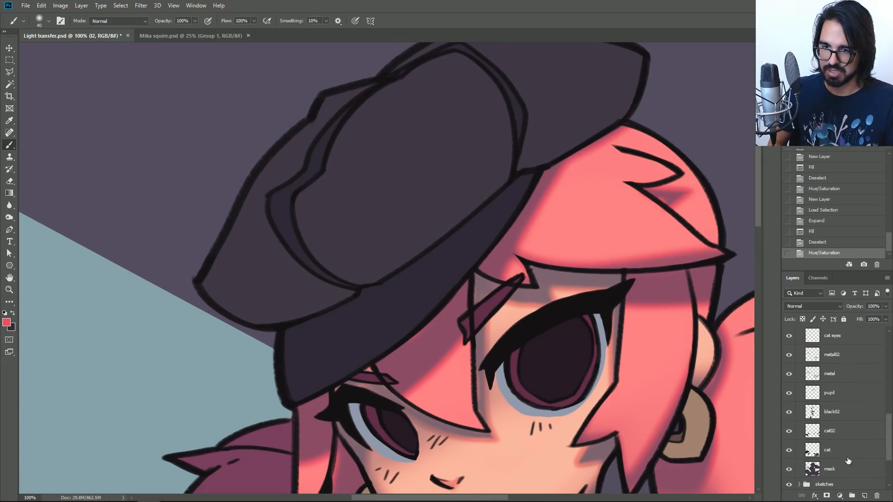
left_click(830, 470)
left_click(789, 470)
left_click(789, 470)
key("d")
key("ctrl+shift+n")
type("l")
key("Return")
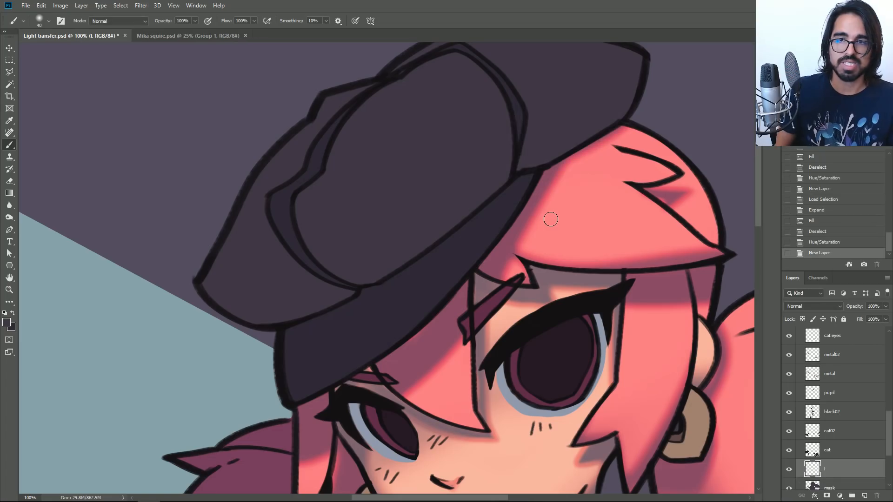
Sample the cap's base colour and change the foreground to a lighter, warmer mauve, 9b7b8d.
key("ctrl+minus")
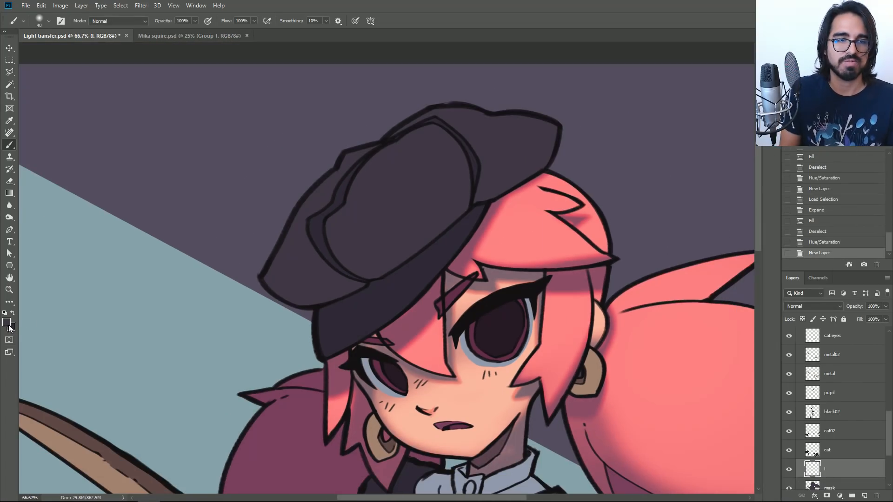
left_click(7, 322)
left_click(392, 185)
left_click_drag(579, 270, 571, 243)
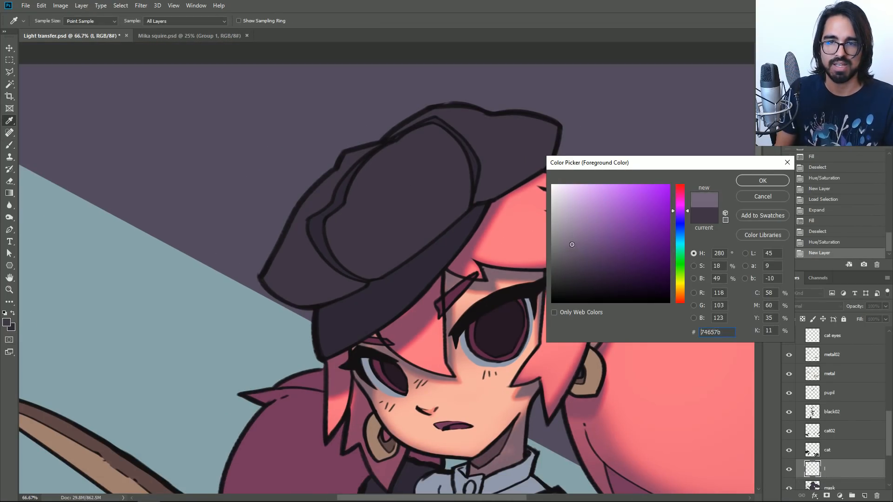
left_click(687, 204)
left_click_drag(686, 203, 687, 199)
left_click(577, 236)
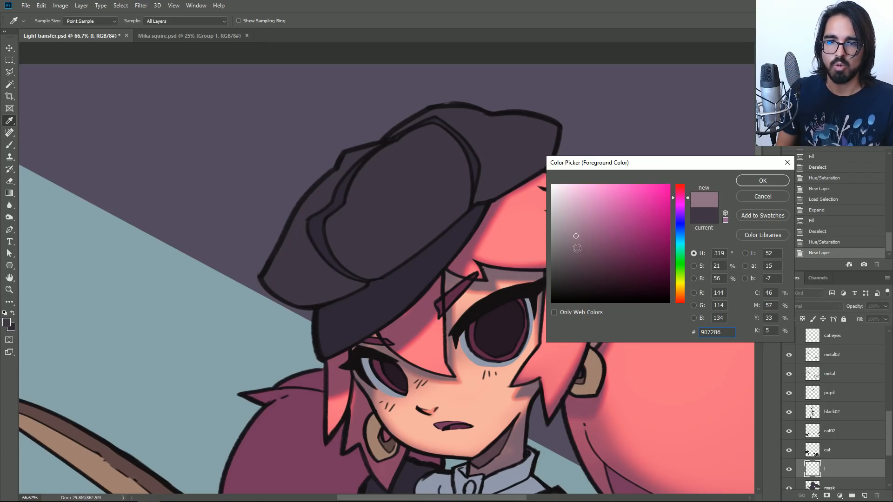
left_click_drag(576, 236, 575, 231)
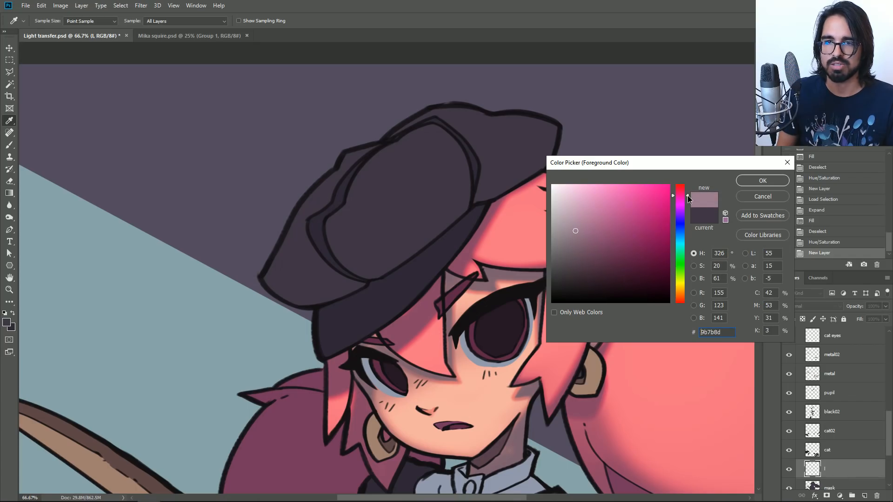
left_click(762, 180)
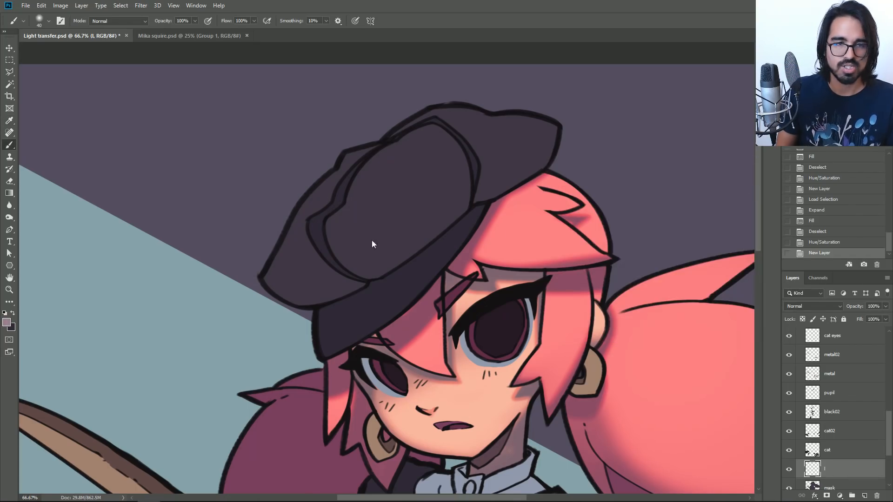
Enlarge the brush to 80 px and clip the new l layer to the mask layer.
key("]")
key("]")
key("]")
key("]")
key("]")
key("]")
mouse_move(252, 271)
left_mouse_down()
mouse_move(316, 247)
mouse_move(405, 177)
left_mouse_up()
key("ctrl+z")
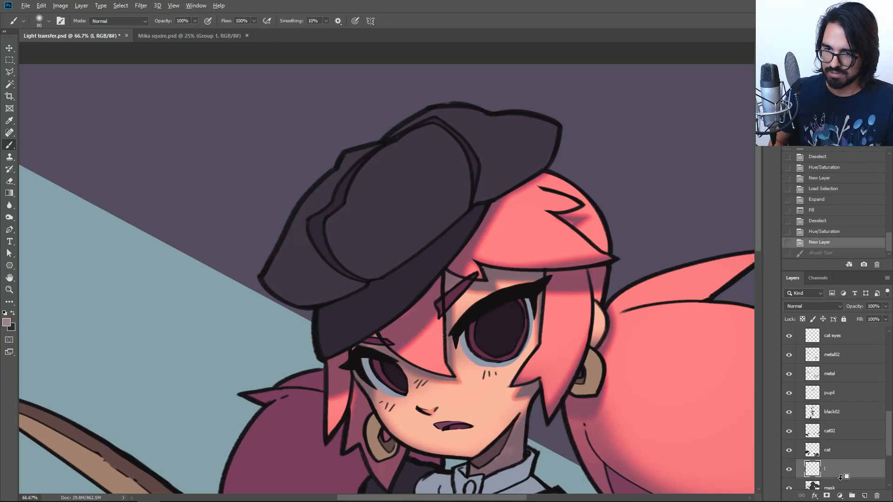
key("ctrl+alt+g")
Paint the mauve light across the upper part of the cap's crown, leaving its lower edge in shadow.
key("]")
mouse_move(260, 271)
left_mouse_down()
mouse_move(419, 147)
mouse_move(421, 156)
mouse_move(355, 212)
mouse_move(556, 121)
mouse_move(385, 205)
mouse_move(439, 164)
mouse_move(551, 133)
mouse_move(283, 259)
mouse_move(299, 216)
mouse_move(477, 106)
left_mouse_up()
key("ctrl+z")
key("ctrl+z")
key("[")
key("[")
key("]")
key("]")
key("]")
left_click_drag(520, 359, 527, 302)
key("[")
key("[")
left_click_drag(298, 210, 468, 93)
key("ctrl+z")
mouse_move(268, 204)
left_mouse_down()
mouse_move(460, 93)
mouse_move(597, 45)
left_mouse_up()
left_click_drag(342, 150, 431, 108)
Refine the light on the cap's crown panels with a broad stroke of a 90 px soft brush.
key("]")
key("]")
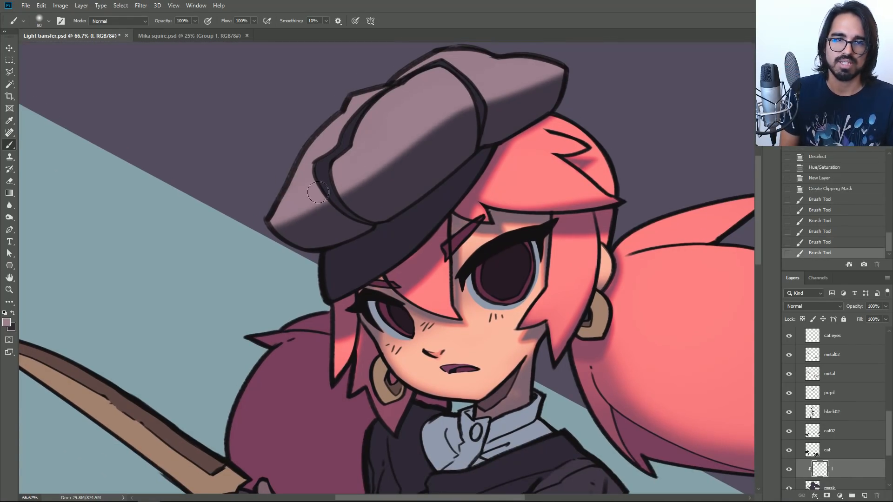
left_click_drag(280, 205, 482, 81)
key("ctrl+z")
key("[")
mouse_move(284, 213)
left_mouse_down()
mouse_move(581, 58)
mouse_move(550, 79)
left_mouse_up()
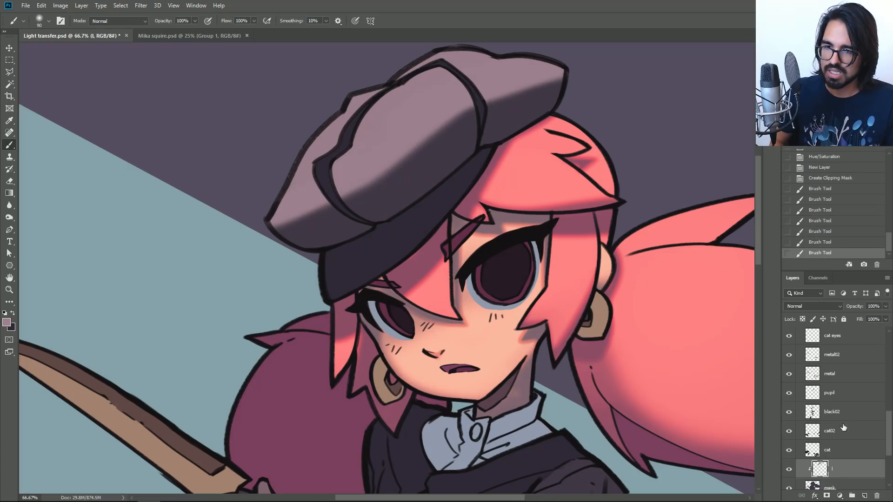
Lock the transparent pixels of the black02 layer and create a clipped layer named l directly above it.
left_click(836, 413)
left_click(802, 319)
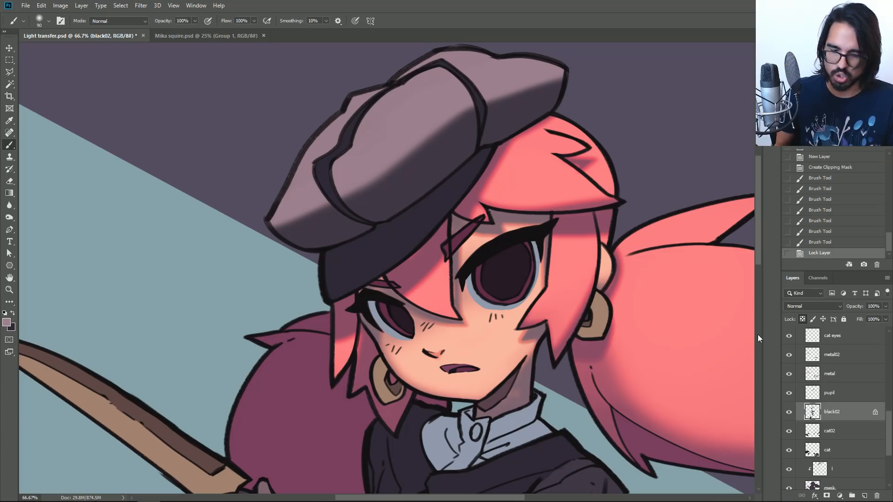
key("ctrl+shift+n")
key("BackSpace")
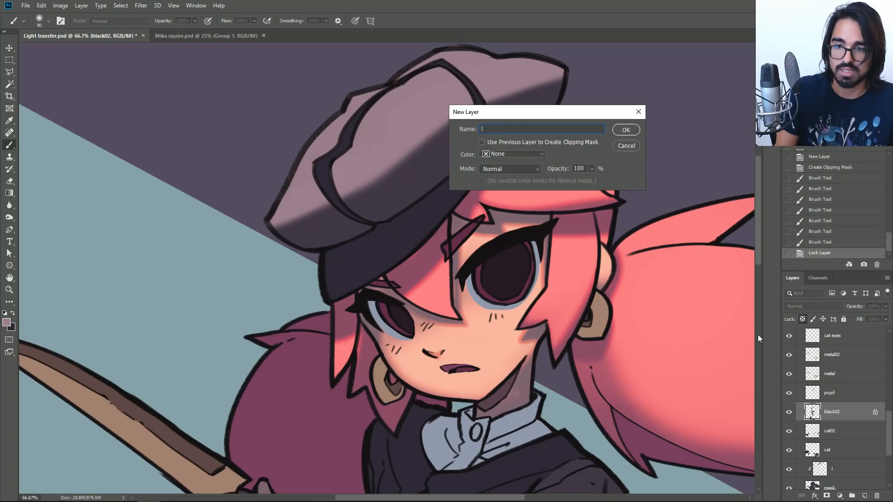
key("Return")
key("ctrl+alt+g")
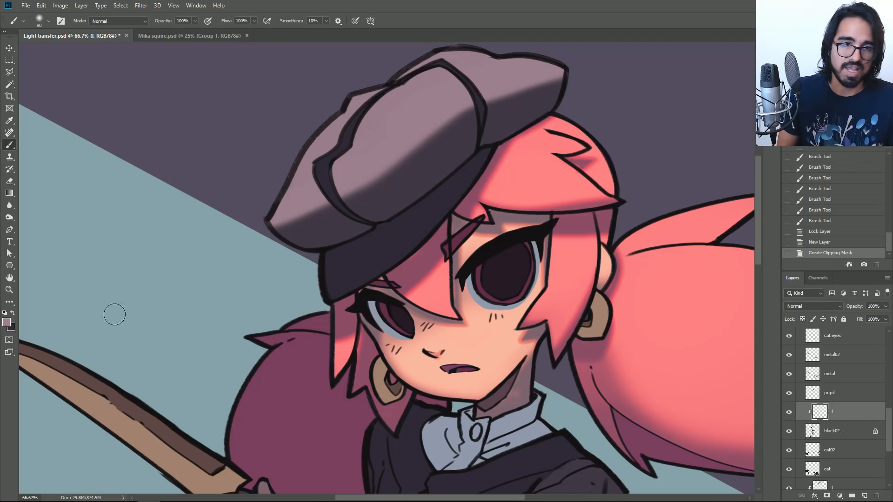
Set the foreground colour to a darker muted purple for the light on the black02 areas.
left_click(6, 322)
mouse_move(583, 266)
left_mouse_down()
mouse_move(585, 244)
mouse_move(574, 245)
left_mouse_up()
left_click(687, 204)
left_click(591, 239)
left_click(763, 181)
key("b")
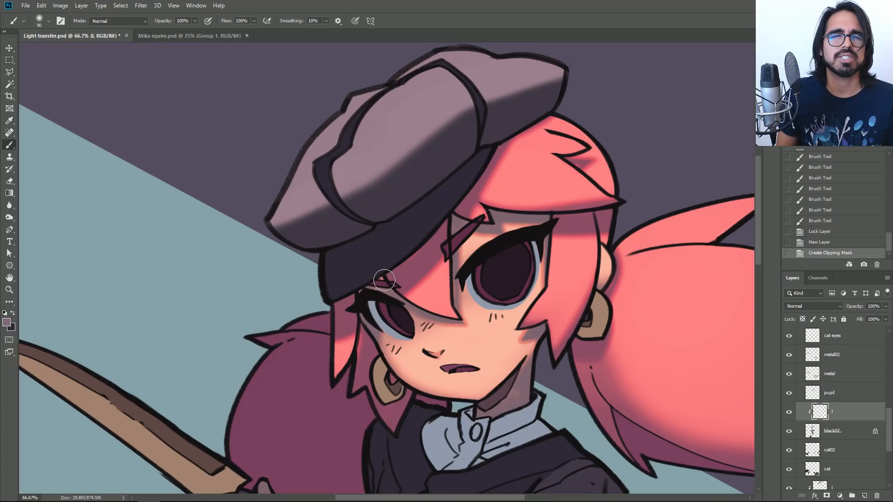
Paint a patch of purple light on the cap's brim, reducing the brush to 30 px.
key("bracketleft")
key("bracketleft")
key("bracketleft")
key("bracketleft")
mouse_move(402, 213)
left_mouse_down()
mouse_move(430, 246)
mouse_move(410, 255)
mouse_move(421, 213)
mouse_move(425, 234)
mouse_move(402, 228)
left_mouse_up()
key("ctrl+z")
key("bracketleft")
key("bracketleft")
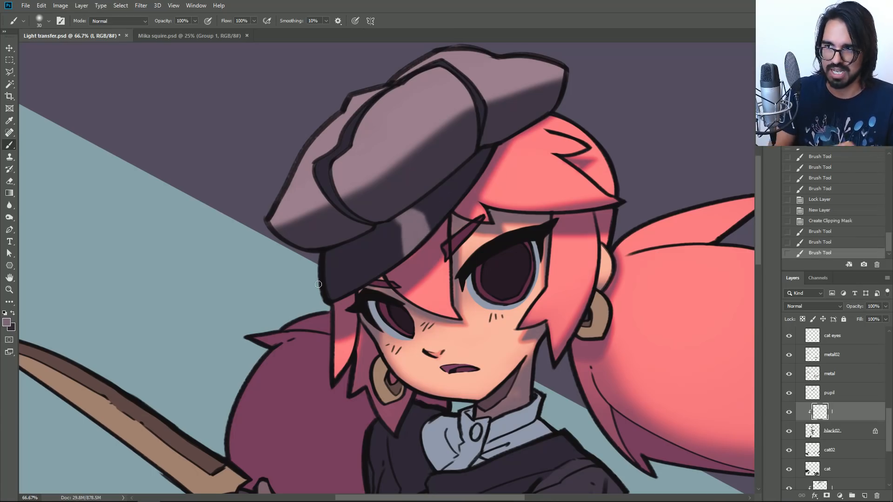
Refine the edges of the light patch on the cap's brim with small strokes.
left_click(425, 230)
left_click(414, 216)
key("bracketleft")
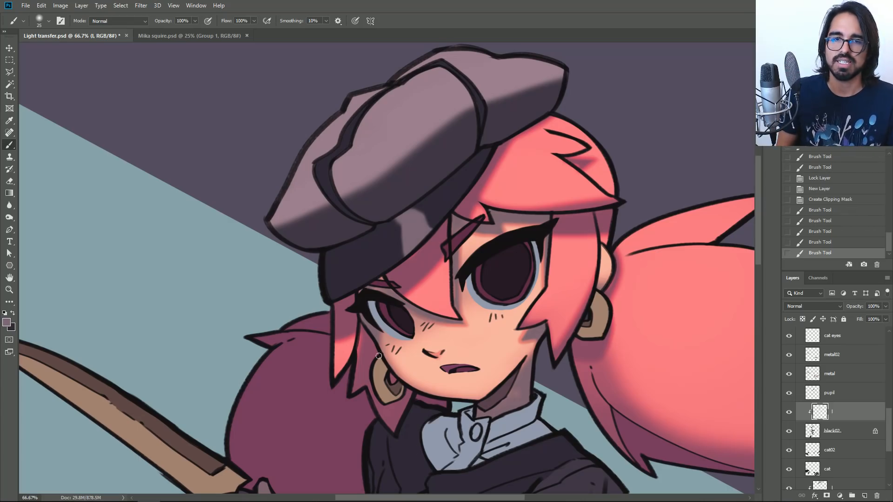
mouse_move(408, 231)
left_mouse_down()
mouse_move(410, 222)
mouse_move(405, 233)
left_mouse_up()
key("bracketright")
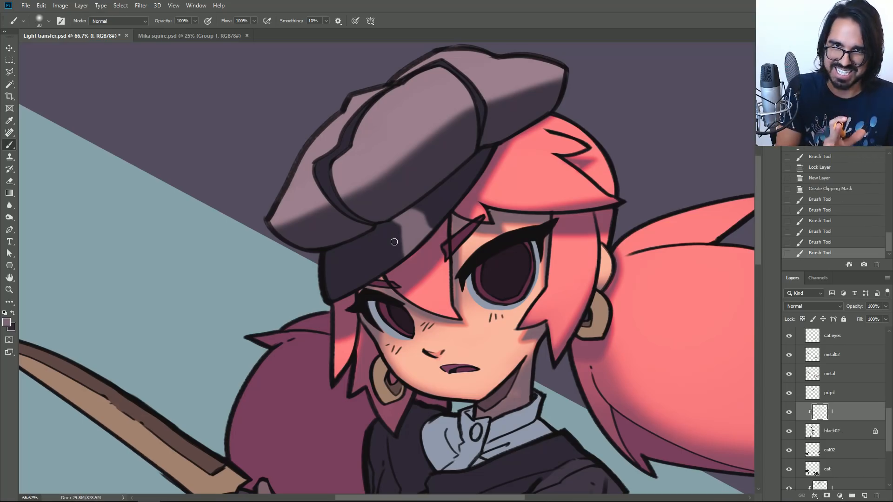
left_click_drag(409, 228, 237, 199)
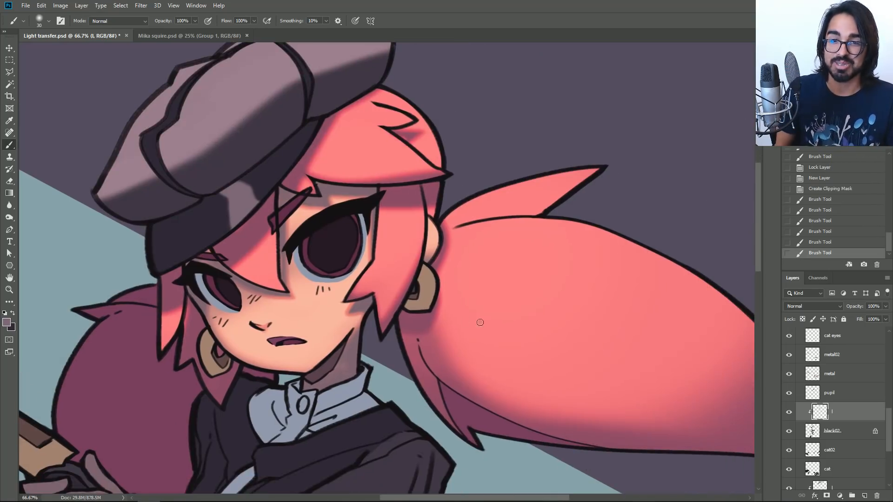
Compare the face with and without the l light layer clipped above skin.
scroll(888, 425, "up", 5)
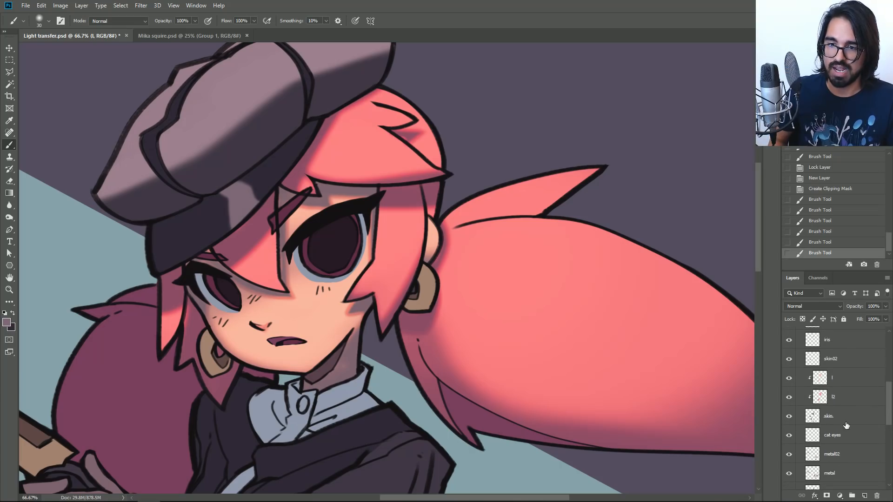
left_click(819, 379)
left_click(789, 378)
left_click(789, 378)
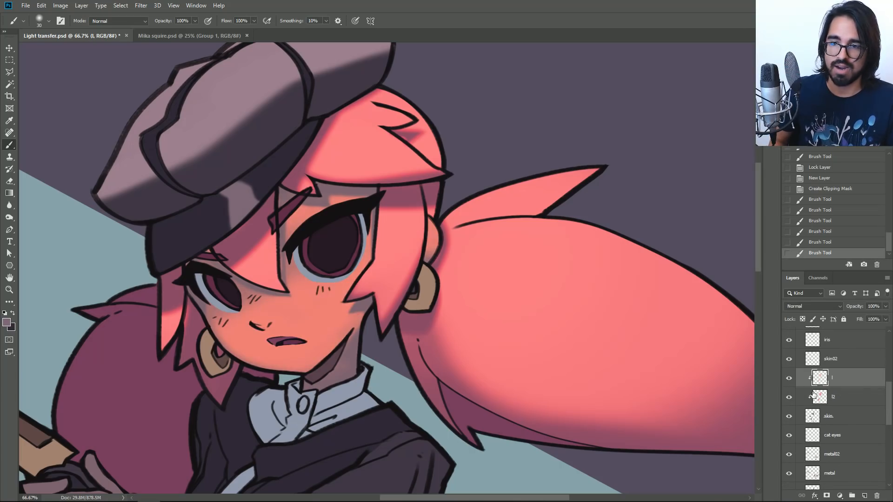
scroll(890, 392, "up", 4)
scroll(890, 392, "up", 4)
Create a layer named highlight directly above the hair's l layer and clip it to the hair.
left_click(842, 361)
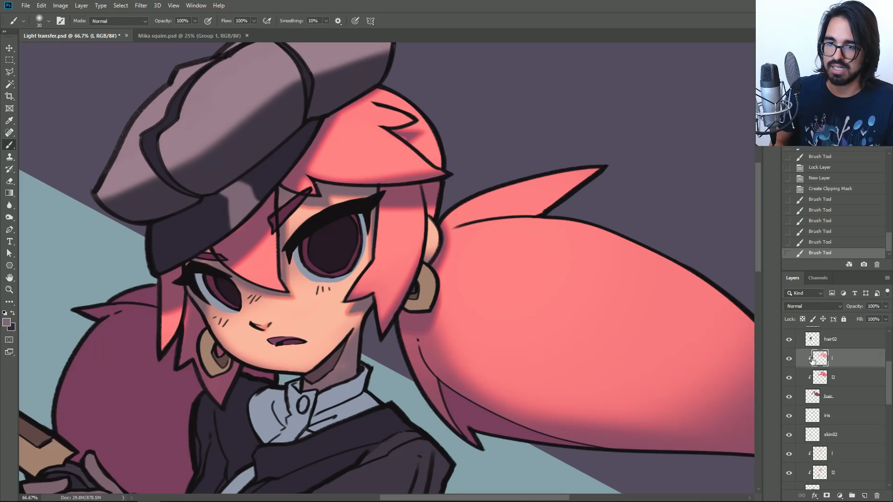
left_click(788, 359)
left_click(790, 359)
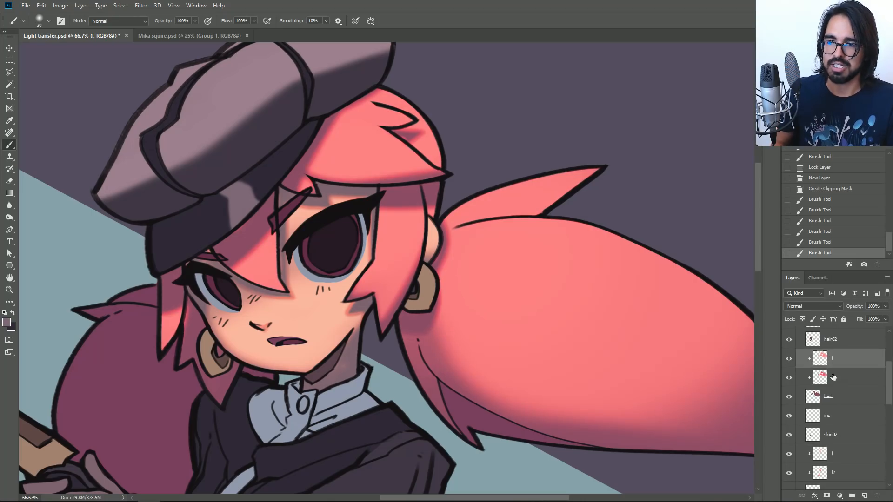
key("ctrl+shift+n")
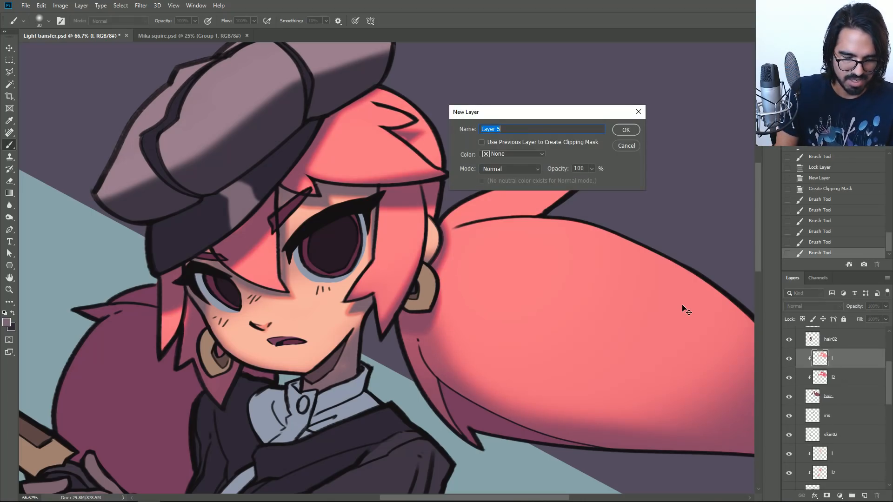
type("highlight")
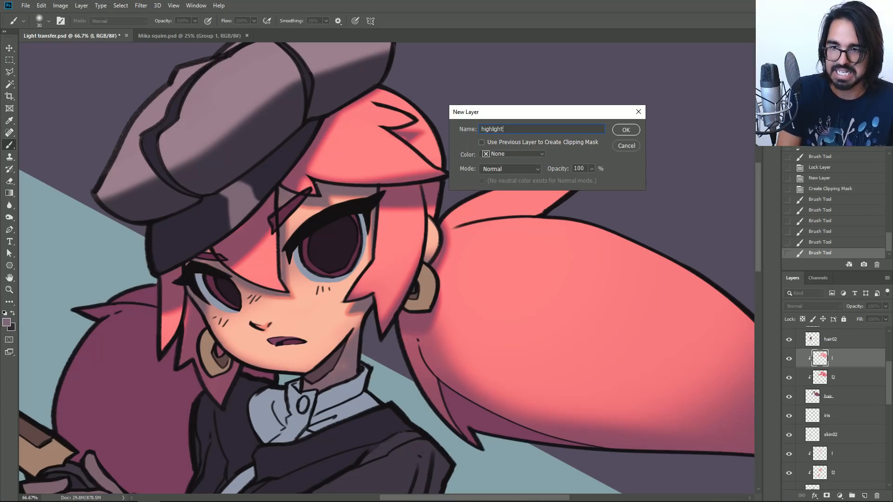
key("Return")
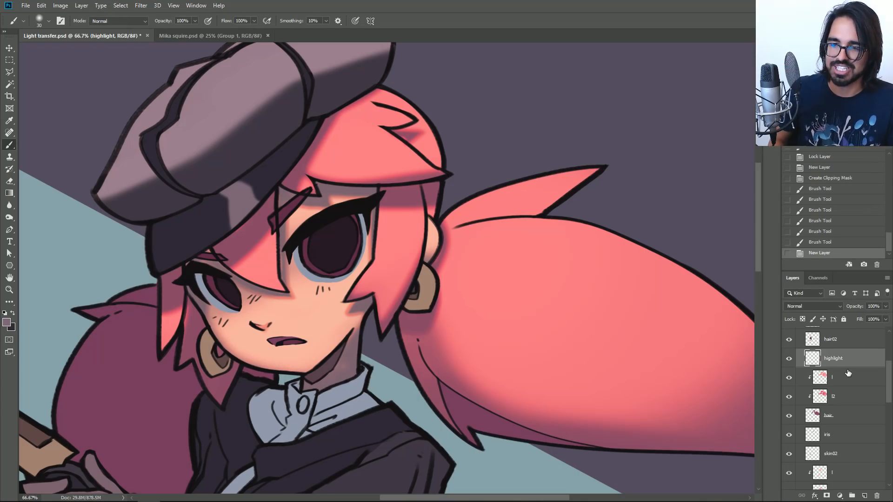
left_click(850, 368, "alt")
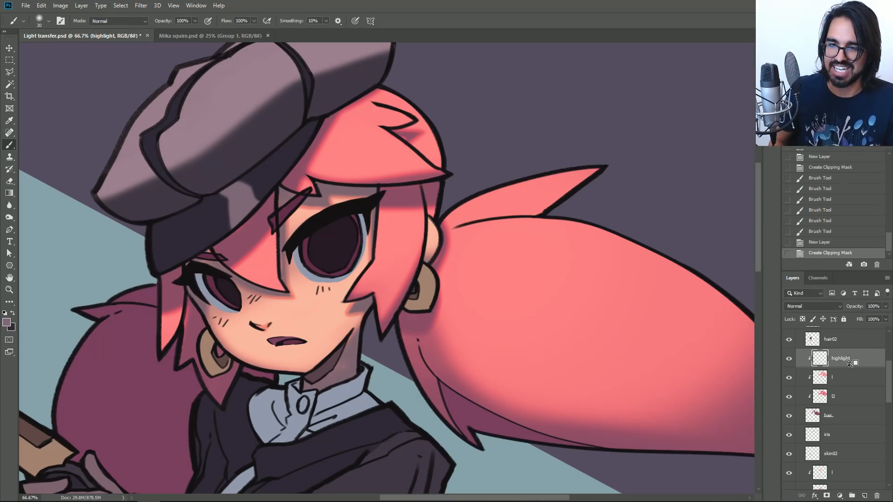
Sample the lit hair pink, shift it to a light peach (fcb0a1) as the foreground colour, and return to the Brush tool.
key("i")
left_click(514, 258)
left_click(7, 322)
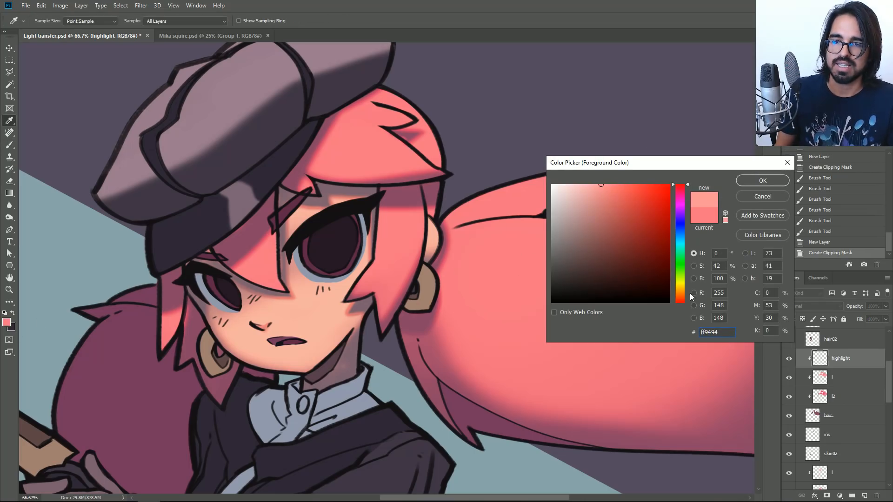
left_click(680, 300)
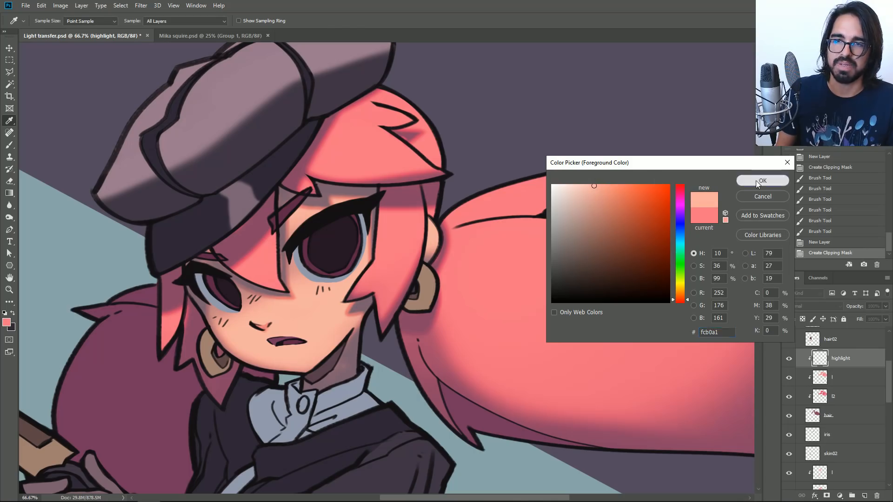
left_click(763, 181)
key("b")
mouse_move(500, 190)
left_mouse_down()
mouse_move(522, 199)
mouse_move(441, 374)
left_mouse_up()
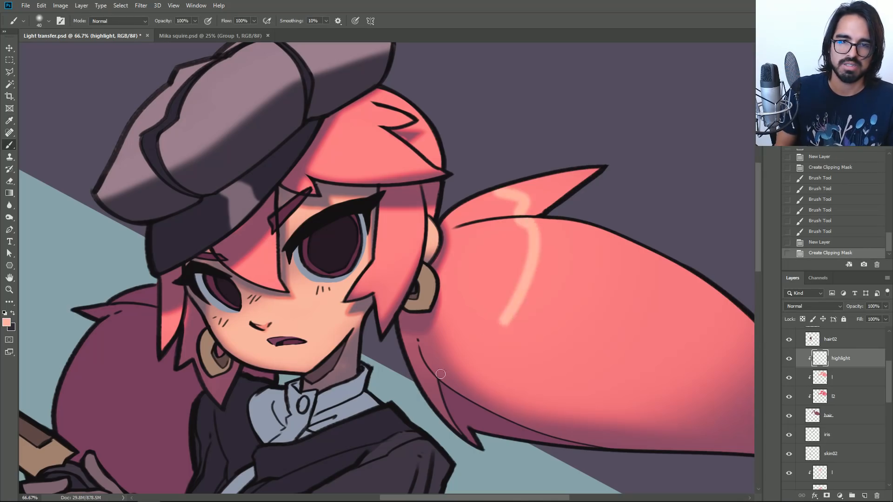
key("ctrl+z")
mouse_move(504, 189)
left_mouse_down()
mouse_move(515, 234)
mouse_move(442, 375)
left_mouse_up()
key("ctrl+z")
Paint a curved peach highlight band down the ponytail with a 40 px brush and thicken its middle.
key("bracketright")
mouse_move(504, 186)
left_mouse_down()
mouse_move(541, 247)
mouse_move(540, 263)
mouse_move(442, 358)
left_mouse_up()
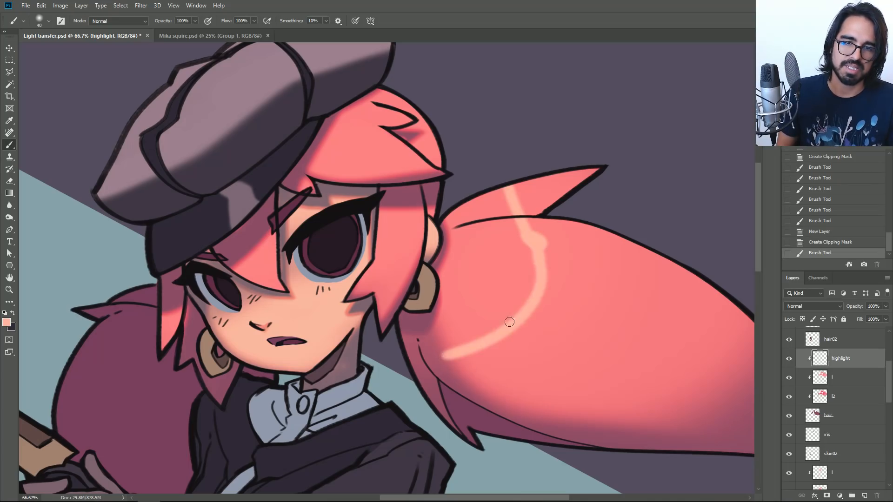
mouse_move(534, 235)
left_mouse_down()
mouse_move(504, 342)
mouse_move(491, 351)
left_mouse_up()
mouse_move(530, 260)
left_mouse_down()
mouse_move(517, 314)
mouse_move(500, 326)
left_mouse_up()
left_click_drag(524, 298, 516, 229)
Reduce the brush to 25 px, widen the highlight patch on the ponytail's upper tuft, and fill out the band's inner edge.
key("bracketleft")
left_click_drag(535, 183, 540, 254)
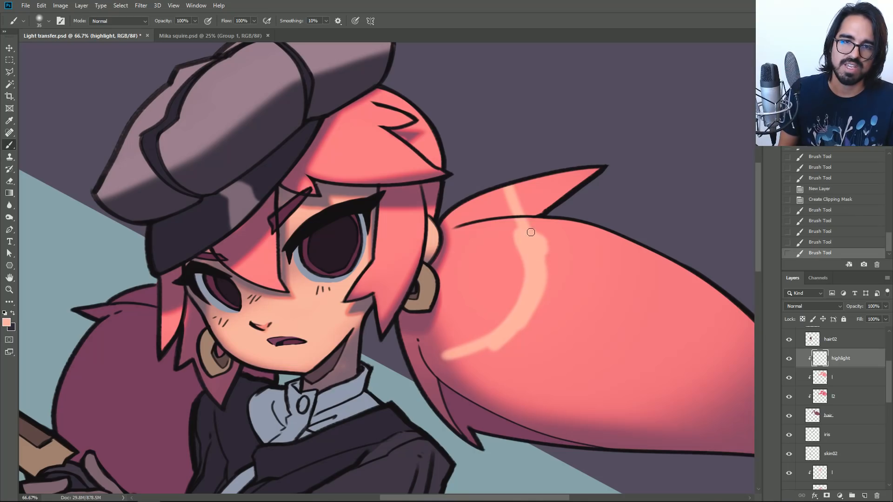
mouse_move(516, 205)
left_mouse_down()
mouse_move(520, 188)
mouse_move(524, 201)
left_mouse_up()
mouse_move(510, 327)
left_mouse_down()
mouse_move(514, 241)
mouse_move(524, 306)
mouse_move(527, 297)
mouse_move(512, 233)
left_mouse_up()
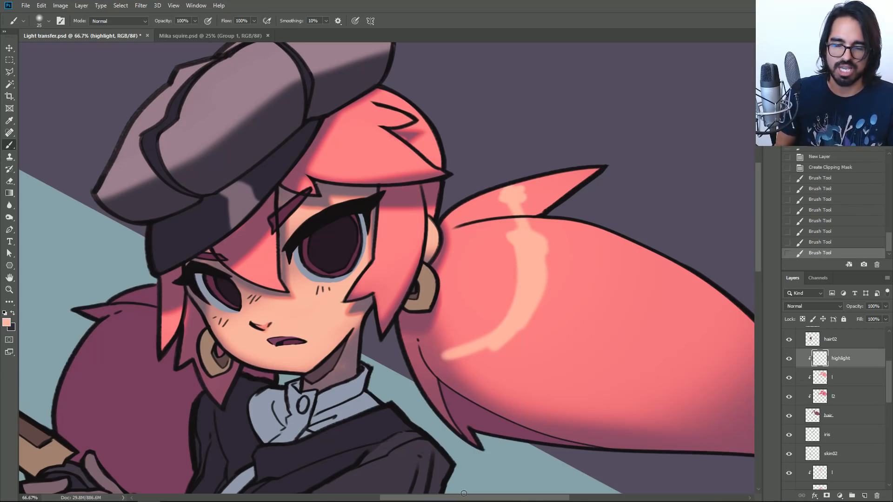
Erase around the ponytail highlight to taper its lower tip, cut thin gaps through the band, and trim the tuft's patch.
mouse_move(439, 361)
left_mouse_down()
mouse_move(498, 332)
mouse_move(500, 348)
left_mouse_up()
left_click_drag(491, 355, 511, 338)
left_click_drag(549, 256, 514, 252)
key("ctrl+z")
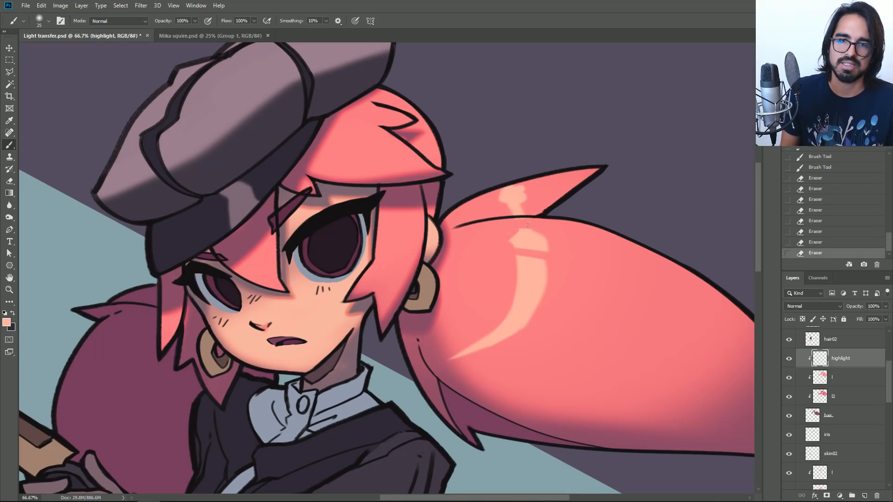
mouse_move(530, 212)
left_mouse_down()
mouse_move(510, 211)
mouse_move(519, 208)
mouse_move(513, 185)
mouse_move(500, 192)
left_mouse_up()
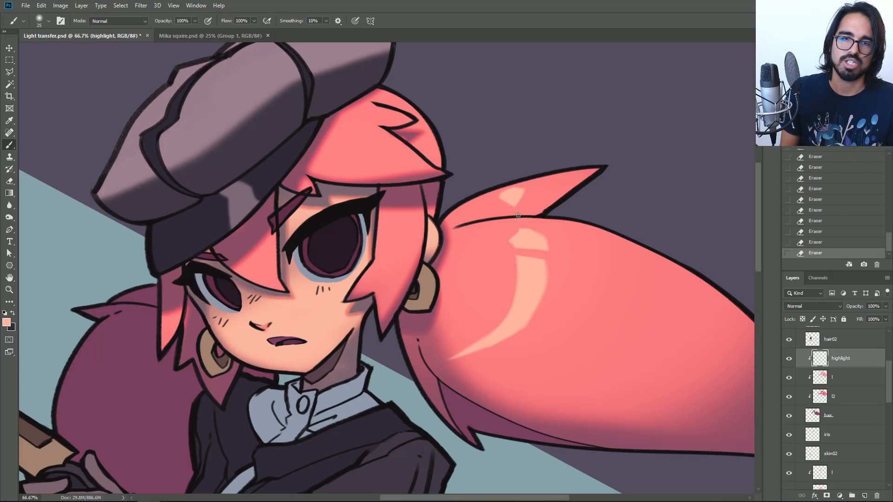
mouse_move(483, 328)
left_mouse_down()
mouse_move(511, 344)
mouse_move(476, 348)
left_mouse_up()
Review the highlight on the whole figure and look through the layer stack for the shirt's layer.
key("ctrl+minus")
key("ctrl+minus")
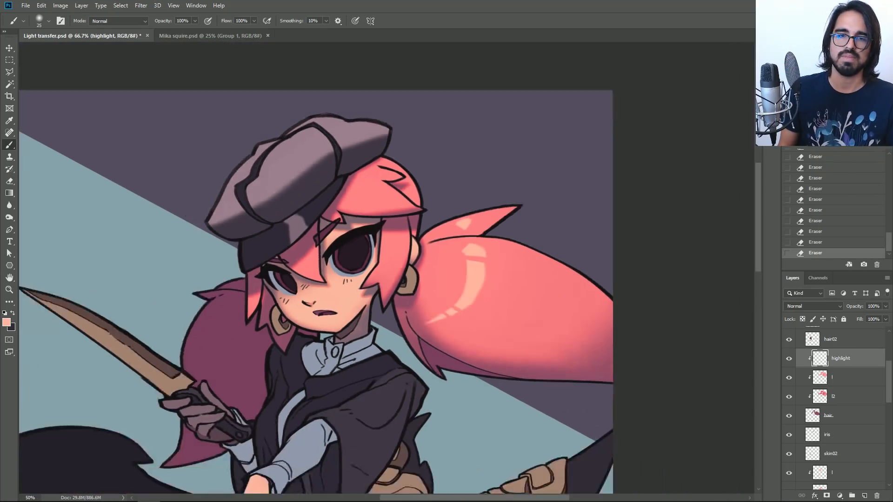
left_click_drag(353, 302, 384, 221)
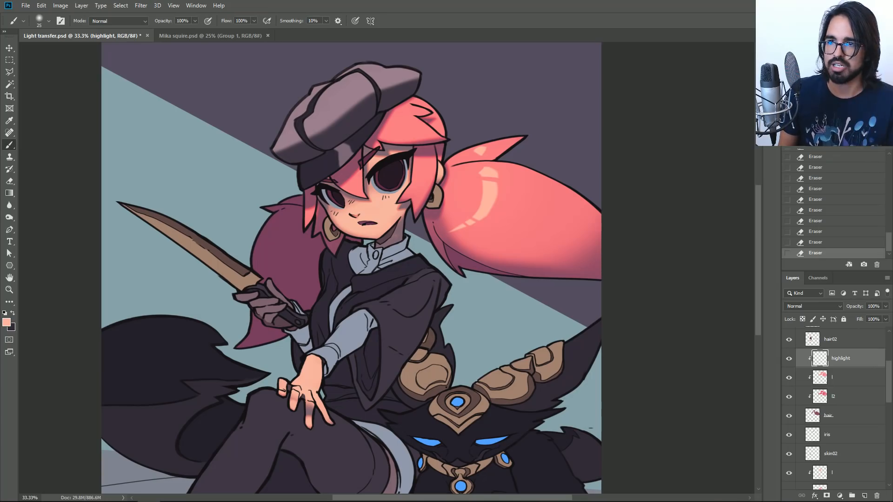
key("ctrl+plus")
key("ctrl+plus")
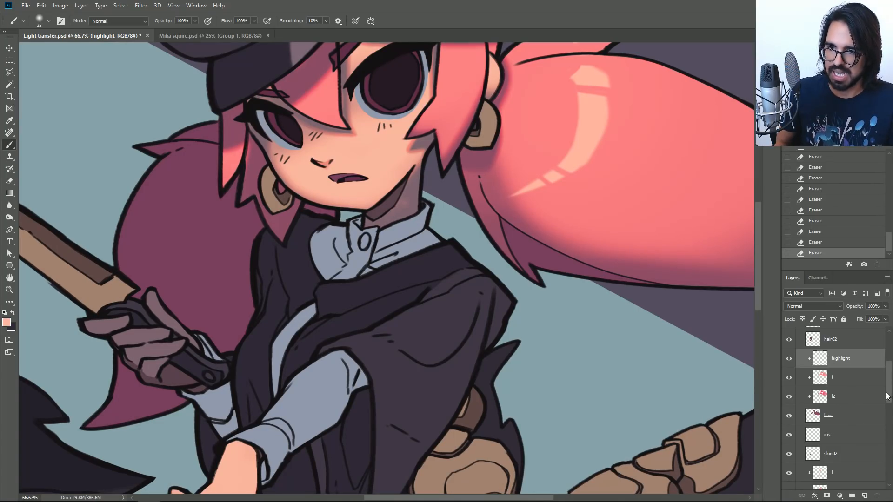
scroll(890, 399, "down", 1)
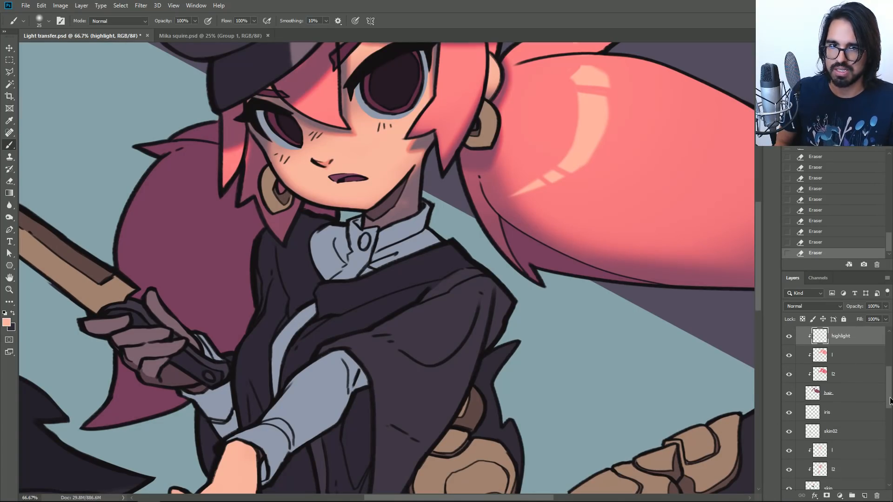
left_click_drag(890, 401, 891, 398)
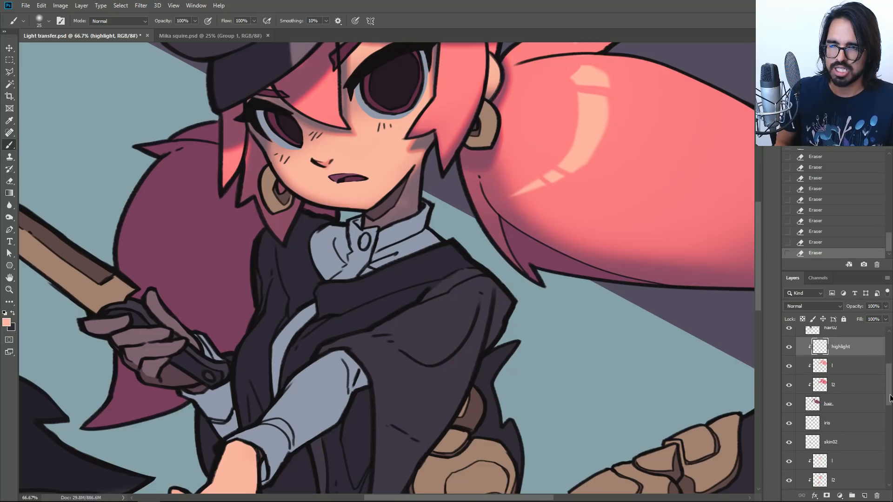
scroll(889, 397, "down", 1)
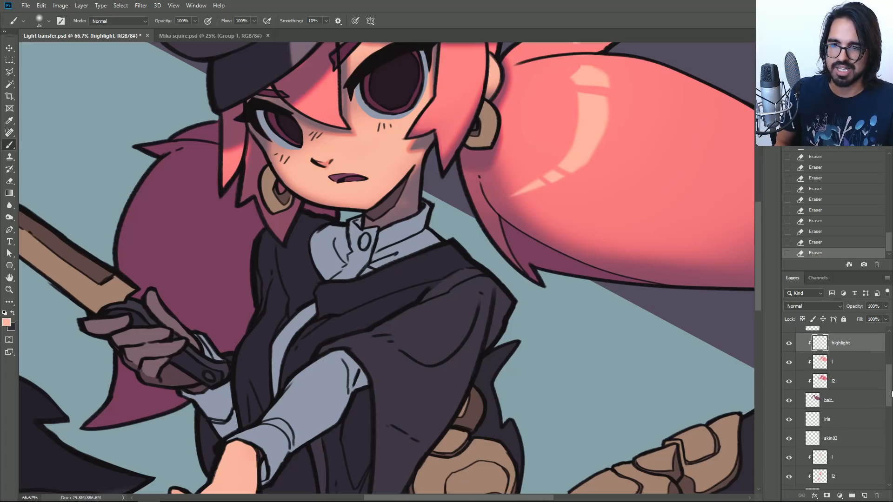
scroll(890, 394, "down", 5)
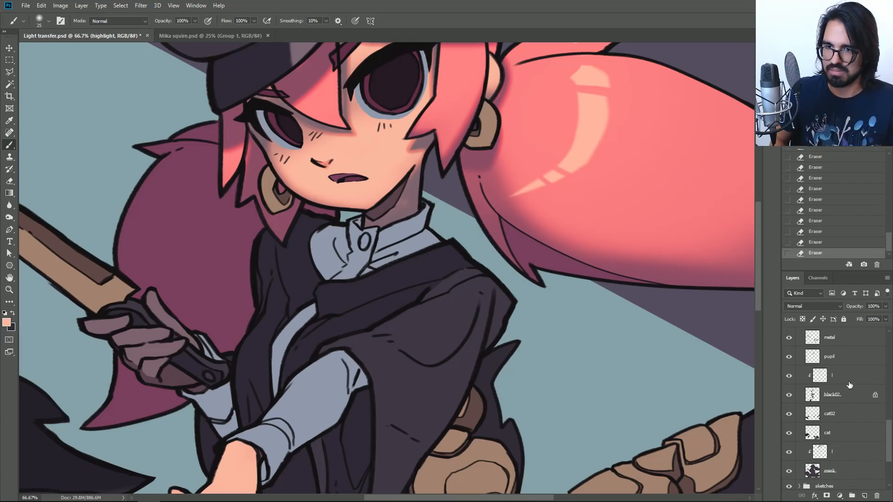
left_click_drag(890, 433, 891, 392)
Select the sleeve's white layer from the canvas and create a clipped layer named l directly above it.
key("v")
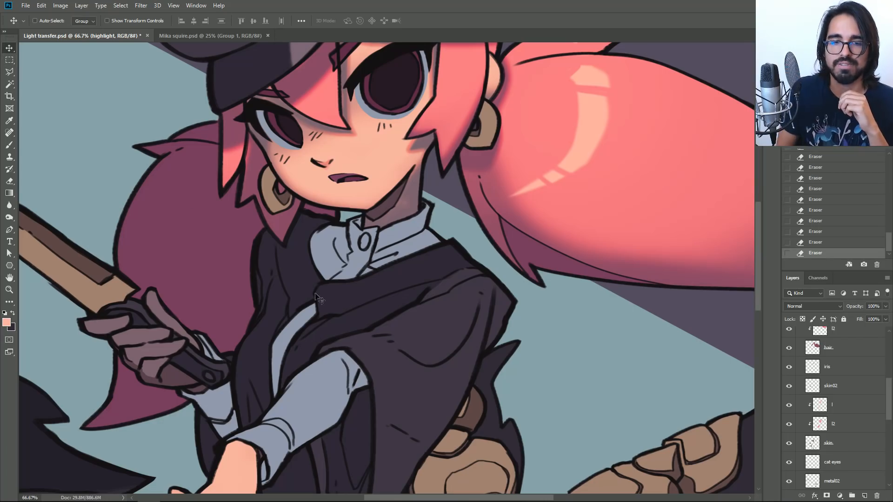
right_click(318, 395)
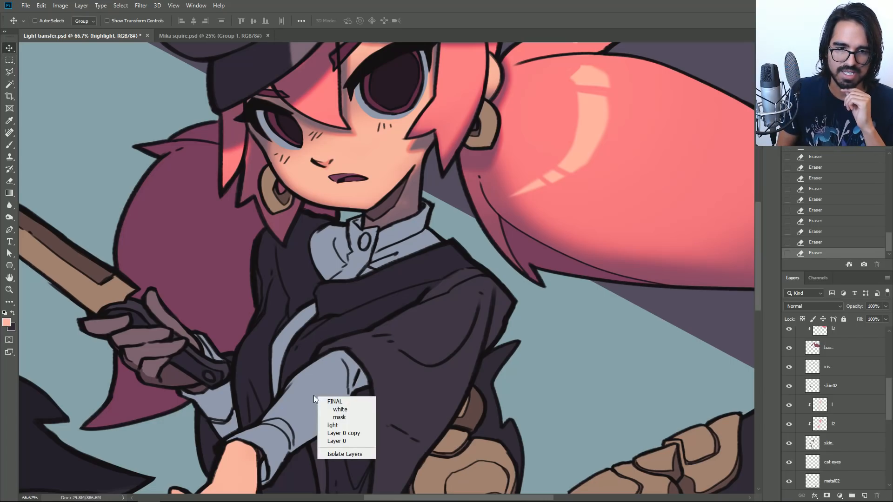
left_click(340, 410)
key("b")
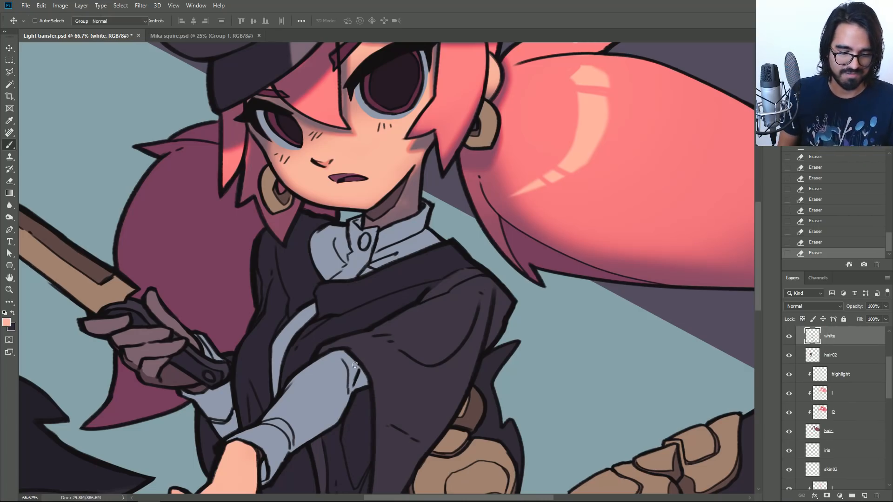
key("ctrl+shift+n")
key("BackSpace")
type("l")
key("Return")
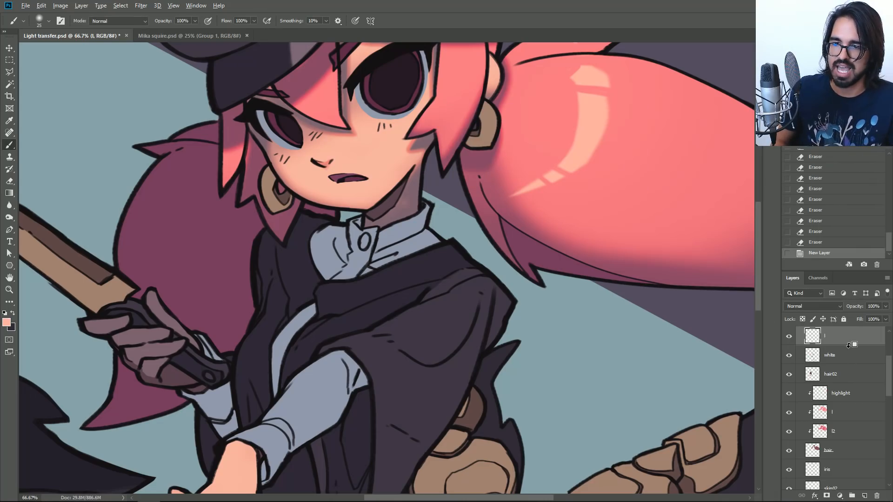
key("ctrl+alt+g")
Sample the sleeve's grey-blue and set the foreground colour to a pale blue, c7dcdf.
left_click(317, 395, "alt")
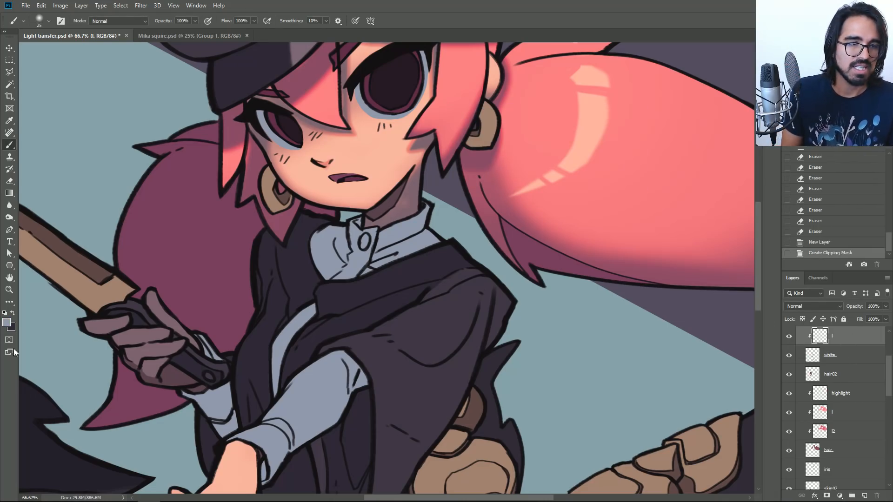
left_click(7, 321)
left_click_drag(686, 230, 687, 241)
left_click_drag(578, 213, 562, 199)
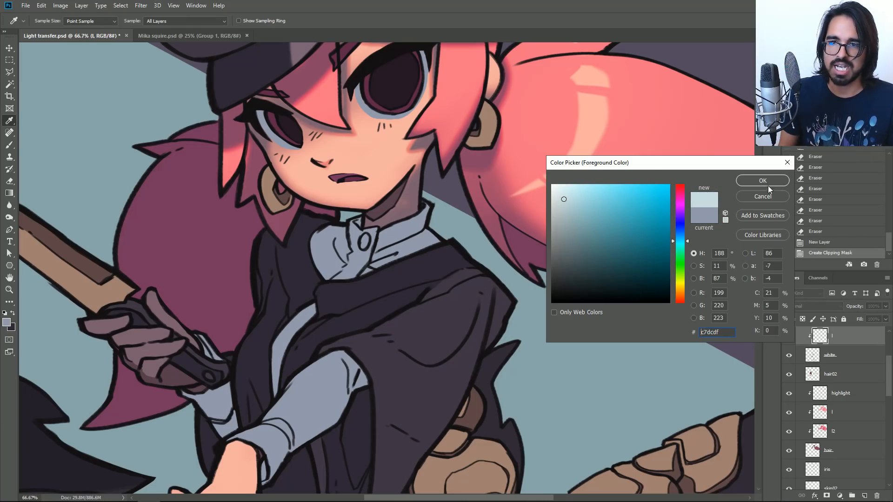
left_click(763, 181)
Paint pale blue light along the upper side of the forward sleeve and cuff, enlarging the brush.
key("b")
mouse_move(261, 441)
left_mouse_down()
mouse_move(460, 274)
mouse_move(341, 346)
left_mouse_up()
key("bracketright")
left_click_drag(474, 252, 505, 224)
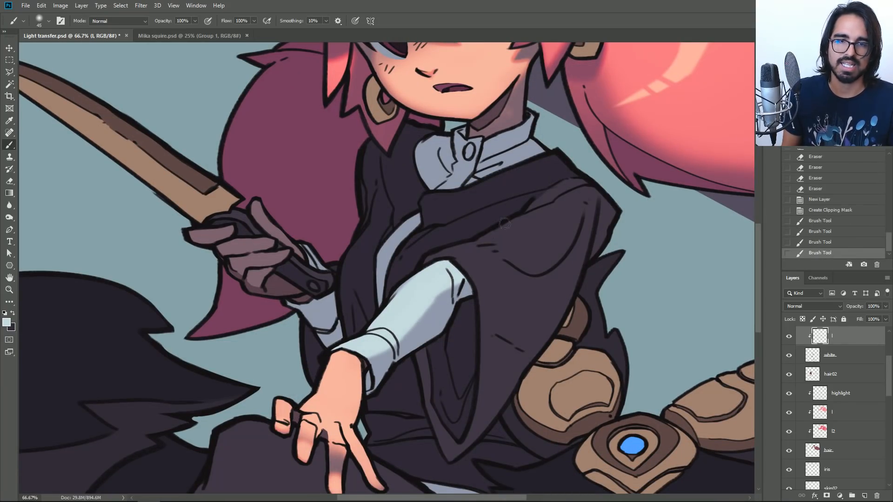
Try a warm cream light colour, ecdcc0, on the forward sleeve and undo the stroke.
left_click(6, 322)
left_click_drag(676, 298, 673, 285)
left_click(574, 193)
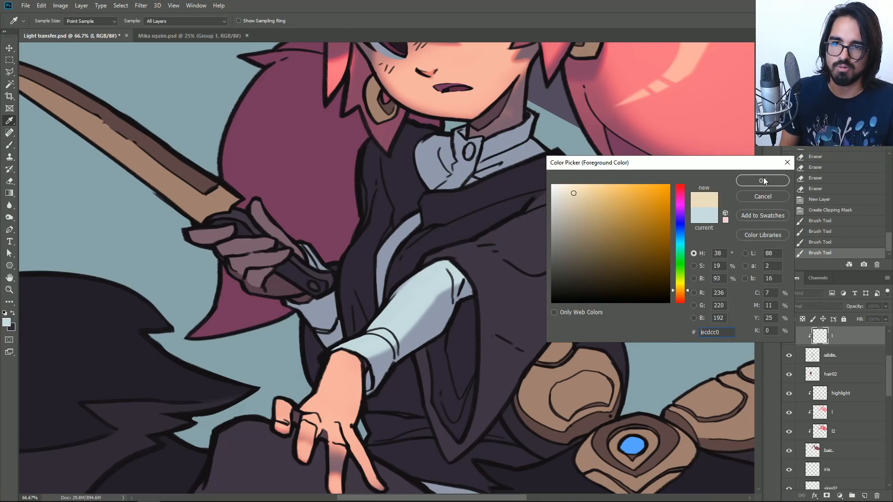
left_click(764, 181)
mouse_move(343, 344)
left_mouse_down()
mouse_move(404, 335)
mouse_move(403, 316)
left_mouse_up()
key("ctrl+z")
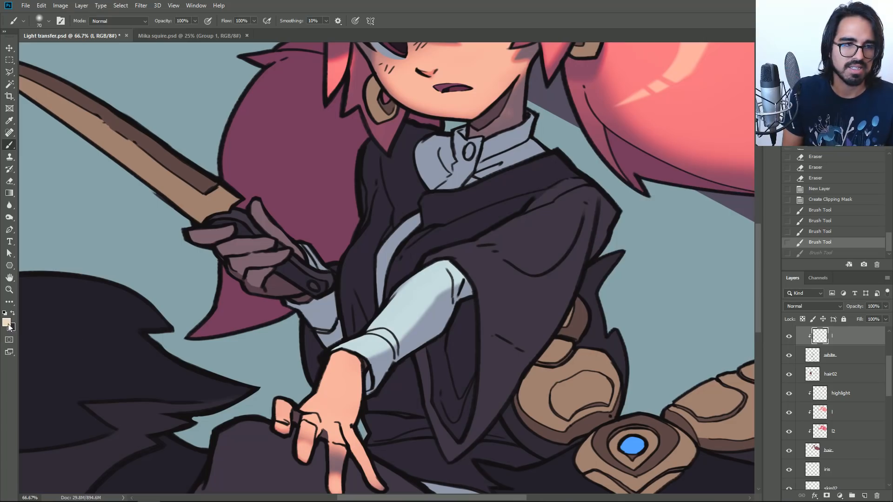
Set the foreground colour to a pale green, d3e1cc, for the light on the sleeve.
left_click(8, 326)
left_click_drag(691, 296, 684, 270)
left_click(563, 199)
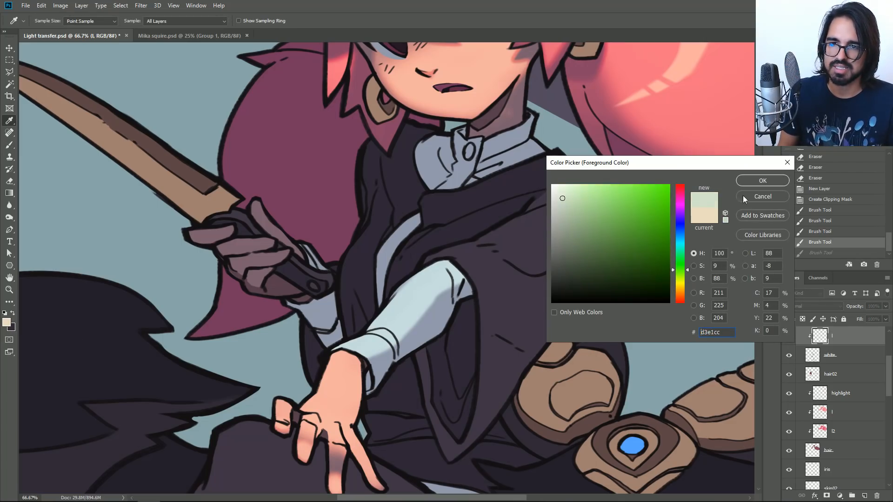
left_click(758, 183)
Paint pale green light over the forward sleeve and cuff, reducing the brush to 45 px, and erase the excess at the cuff fold.
left_click_drag(355, 339, 391, 333)
key("ctrl+z")
left_click_drag(387, 335, 362, 350)
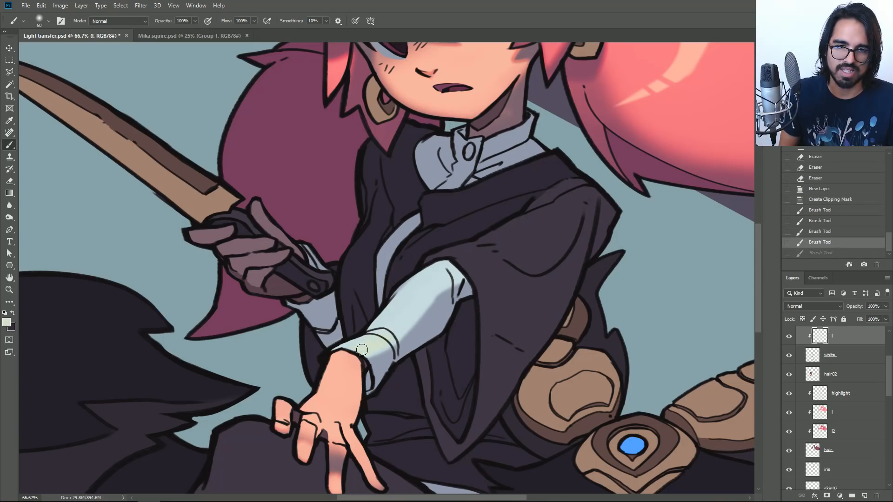
left_click_drag(442, 273, 356, 350)
key("ctrl+z")
key("bracketleft")
mouse_move(393, 326)
left_mouse_down()
mouse_move(429, 289)
mouse_move(424, 282)
mouse_move(393, 306)
mouse_move(434, 286)
mouse_move(371, 346)
mouse_move(431, 288)
mouse_move(463, 281)
mouse_move(462, 271)
mouse_move(415, 301)
left_mouse_up()
key("e")
left_click_drag(393, 350, 370, 332)
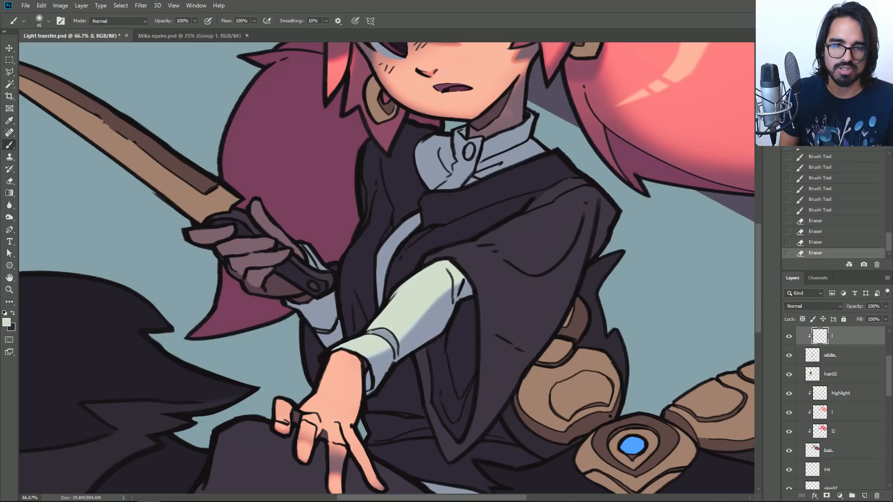
Erase the excess pale green light along the shadow edge of the forward sleeve and near the shoulder opening.
left_click(398, 352)
left_click_drag(450, 290, 461, 279)
key("ctrl+z")
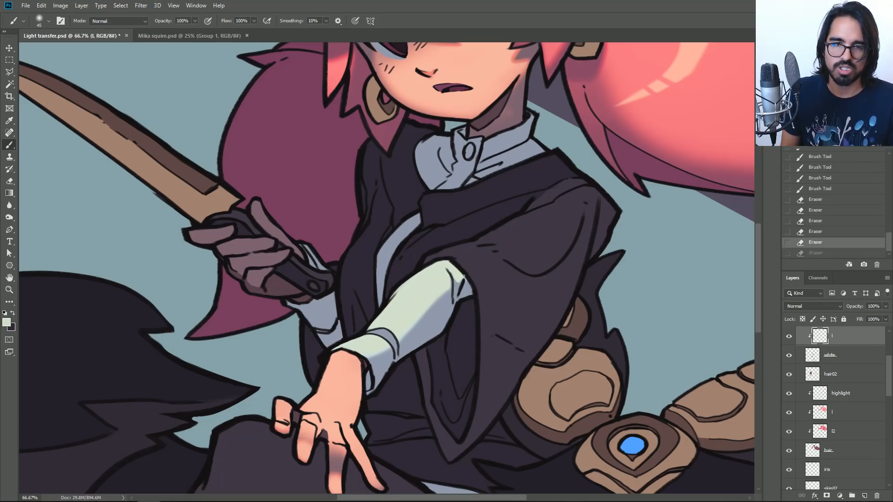
key("ctrl+shift+z")
left_click_drag(449, 262, 447, 264)
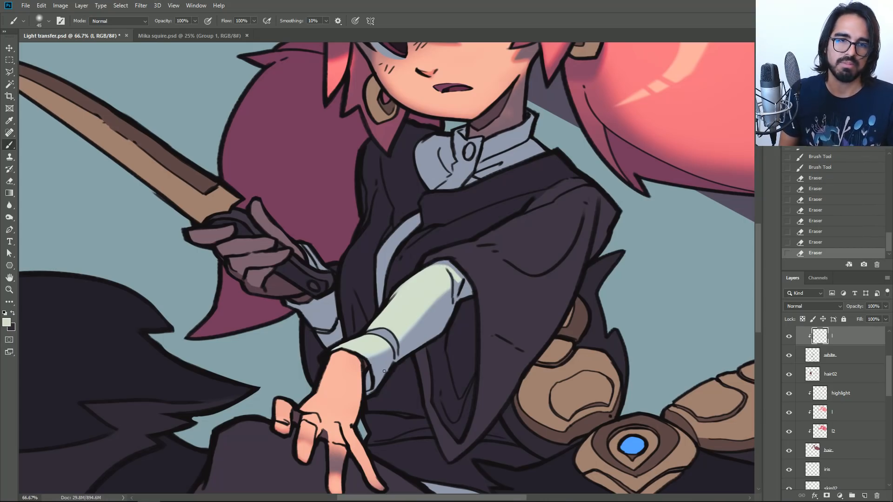
Paint pale green light on the strip of white shirt showing in the coat opening and erase its lower edge.
mouse_move(404, 239)
left_mouse_down()
mouse_move(387, 247)
mouse_move(422, 217)
left_mouse_up()
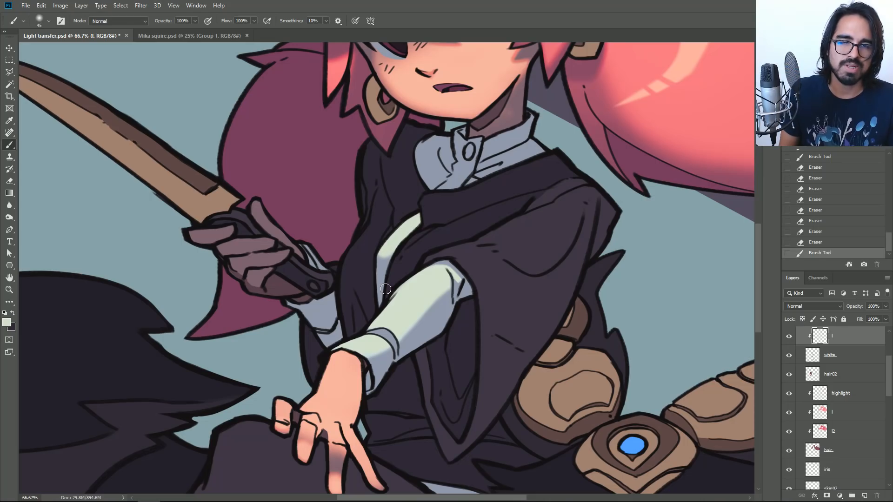
mouse_move(392, 264)
left_mouse_down()
mouse_move(386, 246)
mouse_move(418, 217)
mouse_move(387, 251)
left_mouse_up()
key("ctrl+z")
key("ctrl+shift+z")
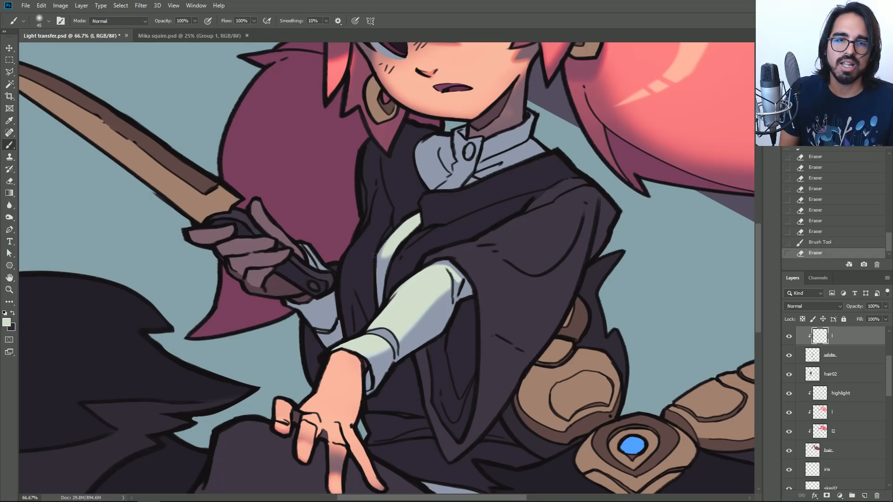
left_click_drag(441, 201, 418, 225)
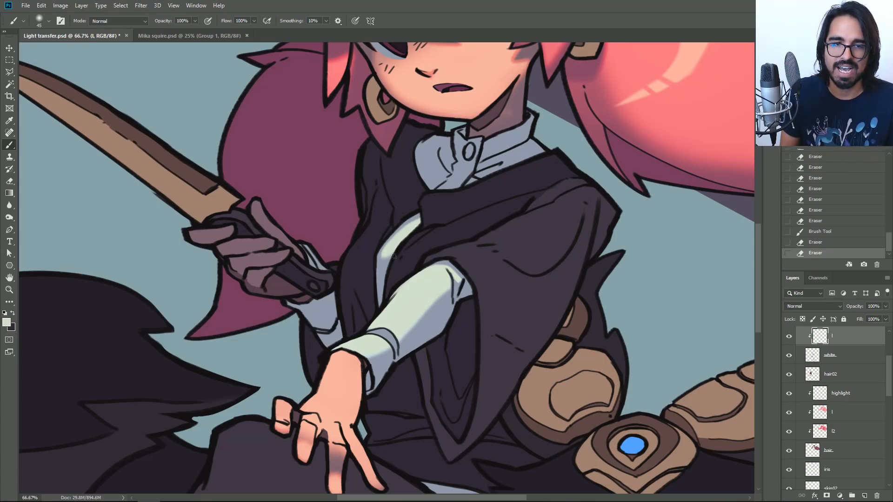
left_click_drag(373, 258, 390, 282)
Paint pale green light on the shirt front and collar below the neck, erasing the excess for shadow.
left_click_drag(438, 223, 427, 305)
mouse_move(424, 271)
left_mouse_down()
mouse_move(436, 263)
mouse_move(457, 269)
left_mouse_up()
key("ctrl+z")
mouse_move(463, 260)
left_mouse_down()
mouse_move(445, 263)
mouse_move(413, 249)
mouse_move(449, 261)
mouse_move(421, 246)
mouse_move(440, 263)
left_mouse_up()
left_click_drag(510, 241, 472, 266)
mouse_move(426, 219)
left_mouse_down()
mouse_move(409, 233)
mouse_move(460, 248)
mouse_move(506, 229)
mouse_move(534, 239)
left_mouse_up()
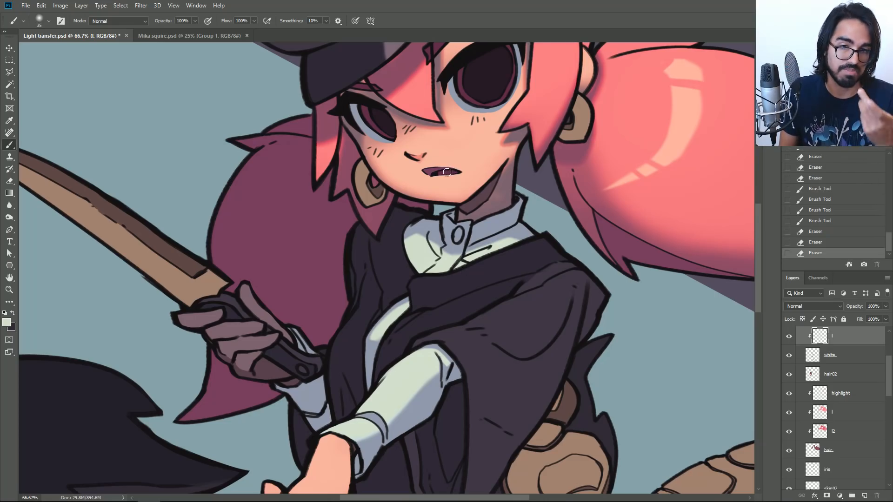
Refine the light around the collar and its button flap with a 20 px brush, erasing small shadow shapes.
key("[")
mouse_move(463, 233)
left_mouse_down()
mouse_move(483, 235)
mouse_move(468, 241)
mouse_move(500, 223)
mouse_move(460, 227)
mouse_move(497, 225)
mouse_move(507, 215)
mouse_move(472, 236)
mouse_move(465, 256)
left_mouse_up()
left_click_drag(515, 203, 513, 208)
mouse_move(448, 224)
left_mouse_down()
mouse_move(469, 225)
mouse_move(479, 243)
mouse_move(456, 262)
mouse_move(465, 269)
mouse_move(460, 245)
left_mouse_up()
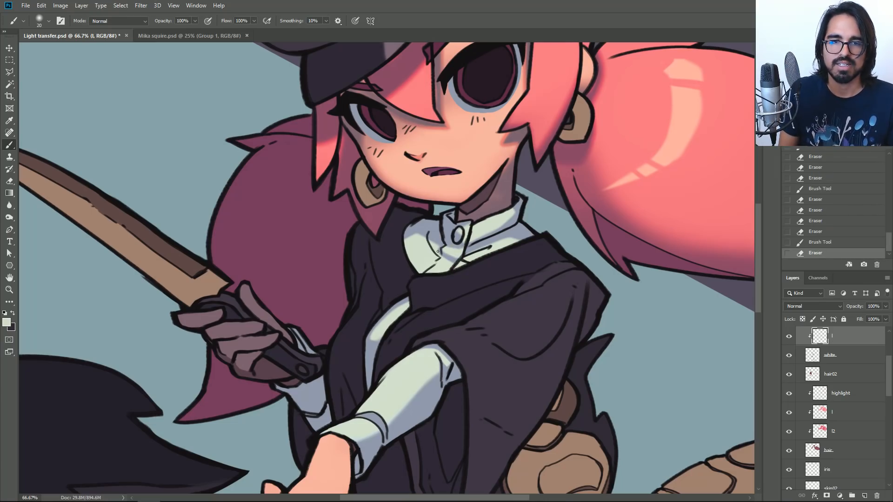
left_click(437, 245)
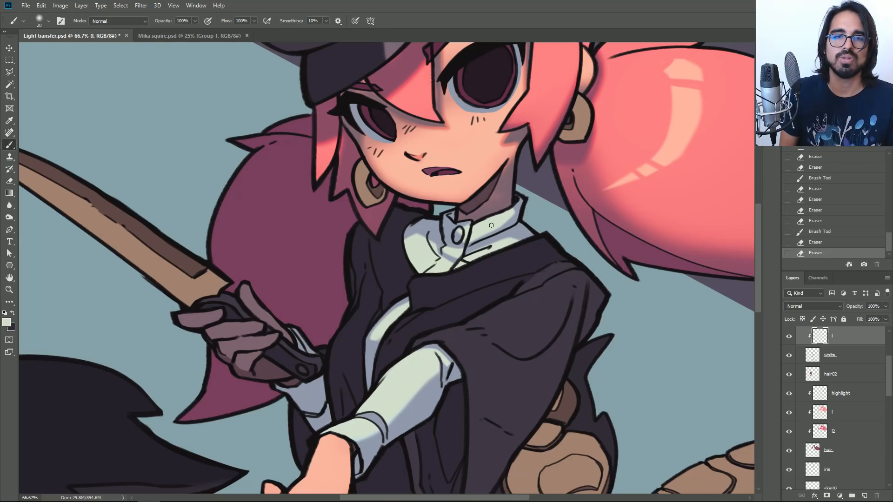
Paint pale green light on the white cloth beside the thigh with a 40 px brush.
key("ctrl+minus")
key("ctrl+minus")
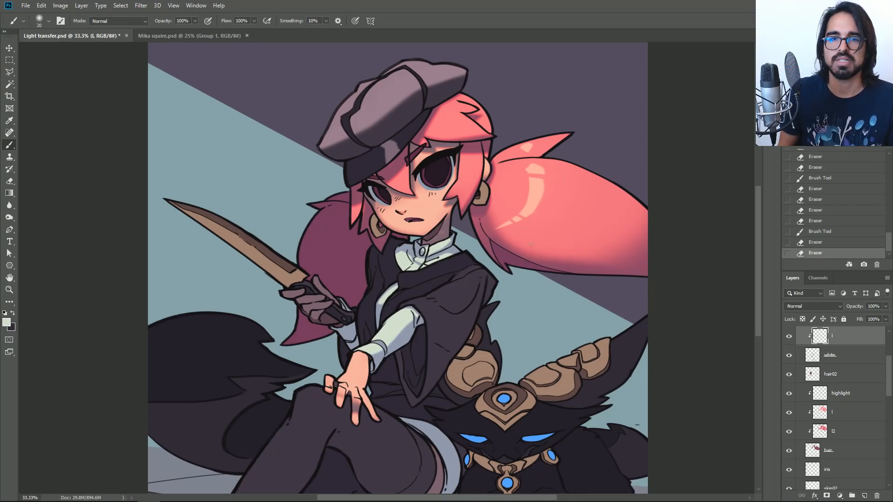
mouse_move(435, 441)
left_mouse_down()
mouse_move(442, 440)
mouse_move(431, 424)
left_mouse_up()
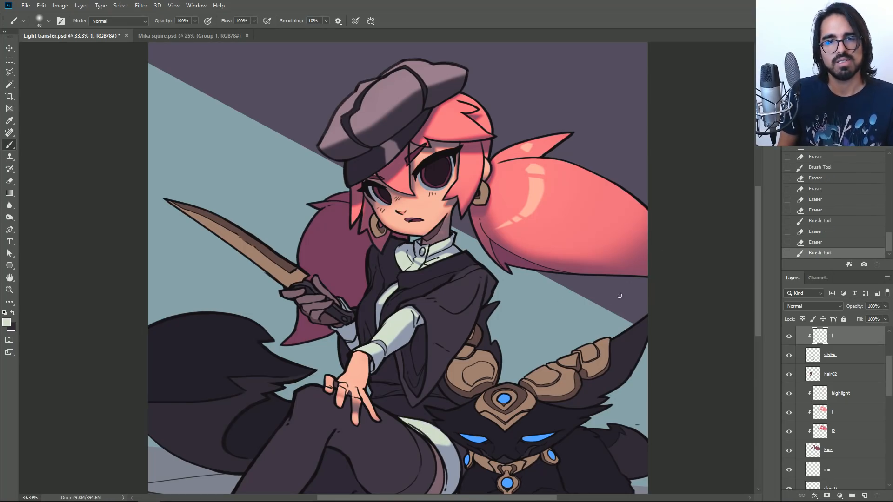
On the light layer clipped to the mask layer, paint the cape's shoulder and sleeve with the light mauve sampled from the cap.
left_click_drag(889, 386, 878, 458)
left_click(832, 441)
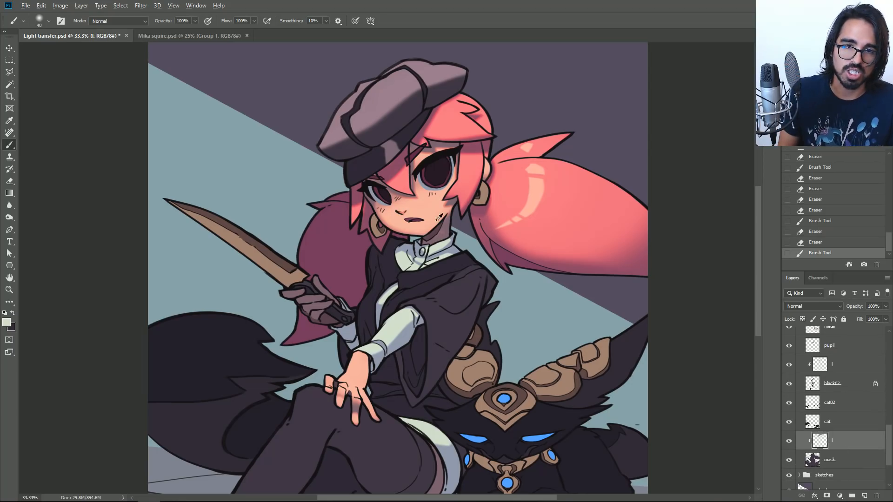
left_click(397, 89, "alt")
mouse_move(401, 277)
left_mouse_down()
mouse_move(429, 302)
mouse_move(425, 313)
mouse_move(418, 311)
mouse_move(489, 266)
mouse_move(455, 292)
mouse_move(428, 295)
mouse_move(465, 276)
left_mouse_up()
key("ctrl+z")
mouse_move(432, 318)
left_mouse_down()
mouse_move(454, 317)
mouse_move(430, 307)
left_mouse_up()
key("bracketleft")
key("bracketleft")
mouse_move(429, 320)
left_mouse_down()
mouse_move(463, 320)
mouse_move(487, 276)
mouse_move(467, 313)
left_mouse_up()
mouse_move(471, 317)
left_mouse_down()
mouse_move(433, 323)
mouse_move(500, 254)
left_mouse_up()
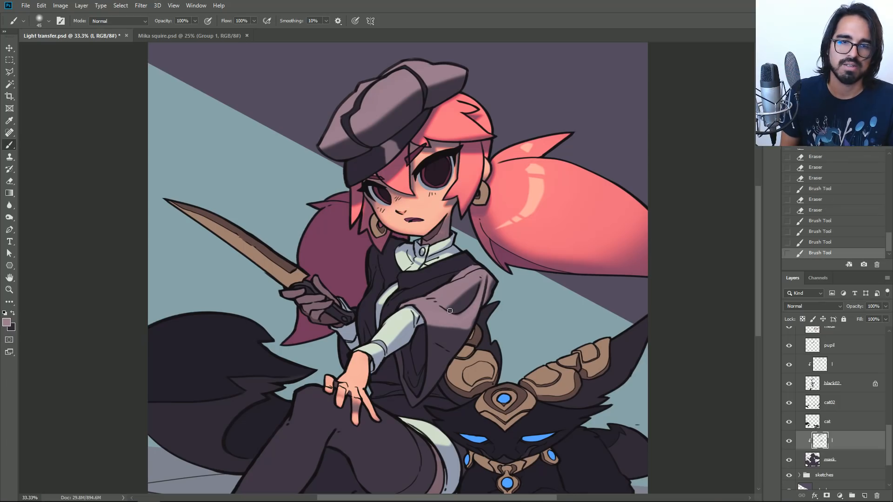
Erase the mauve light to shape the shadow in the cape's fold and lower edge, and touch up the fold.
key("e")
mouse_move(457, 314)
left_mouse_down()
mouse_move(442, 307)
mouse_move(479, 283)
left_mouse_up()
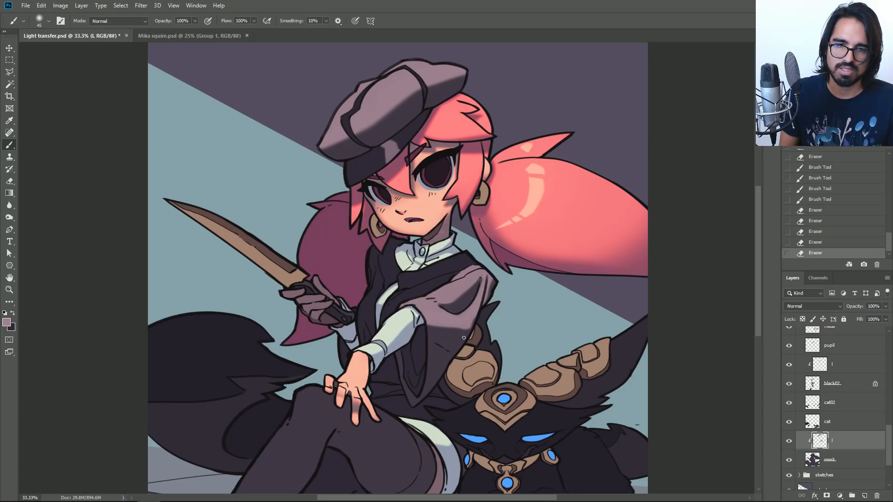
left_click_drag(426, 325, 469, 333)
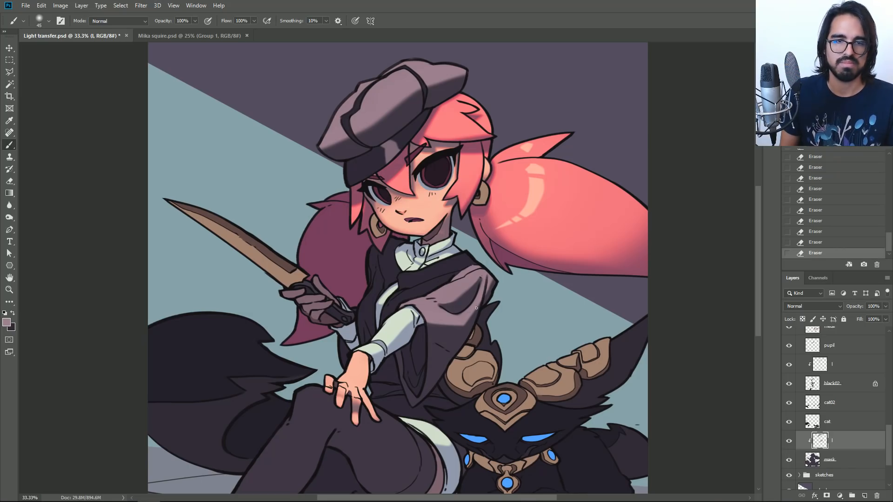
left_click_drag(439, 308, 440, 304)
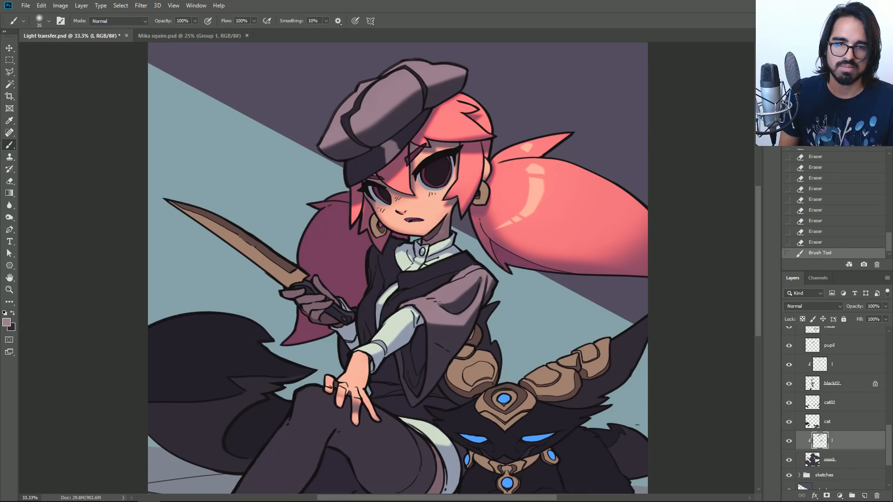
left_click(446, 295)
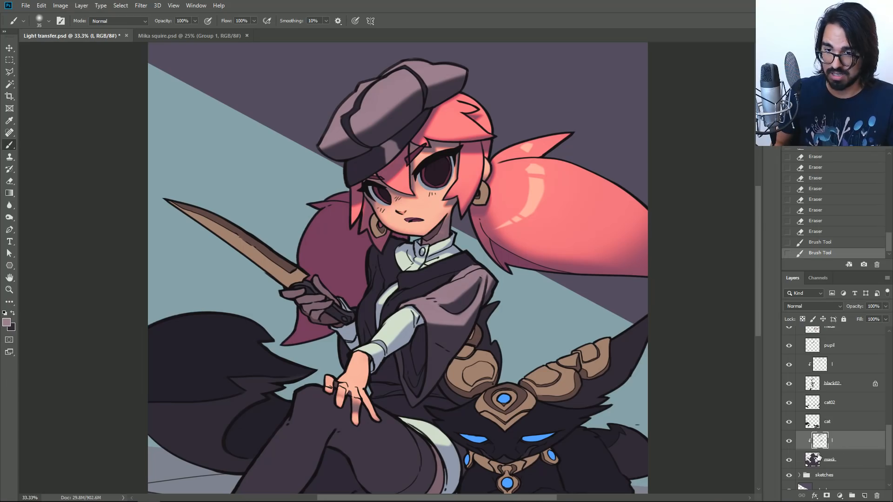
Refine the mauve light around the cape's shoulder fold and sleeve opening, enlarging the brush to 60 px.
key("ctrl+plus")
key("ctrl+plus")
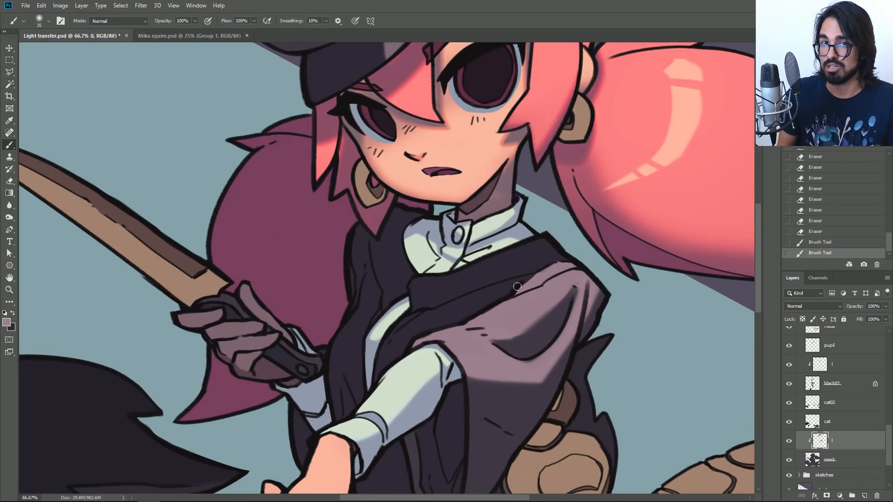
mouse_move(484, 336)
left_mouse_down()
mouse_move(505, 334)
mouse_move(484, 336)
left_mouse_up()
key("ctrl+z")
left_click(495, 341)
left_click(497, 338)
left_click(522, 331)
key("]")
key("]")
key("]")
key("]")
left_click_drag(423, 341, 434, 335)
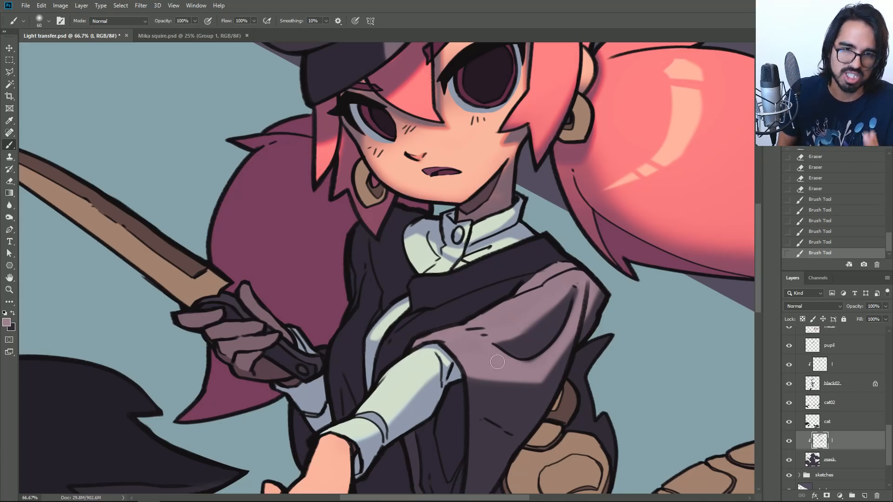
On the light layer clipped to black02, paint mauve light over the coat's front and collar, enlarging the brush to 125 px.
left_click(852, 385)
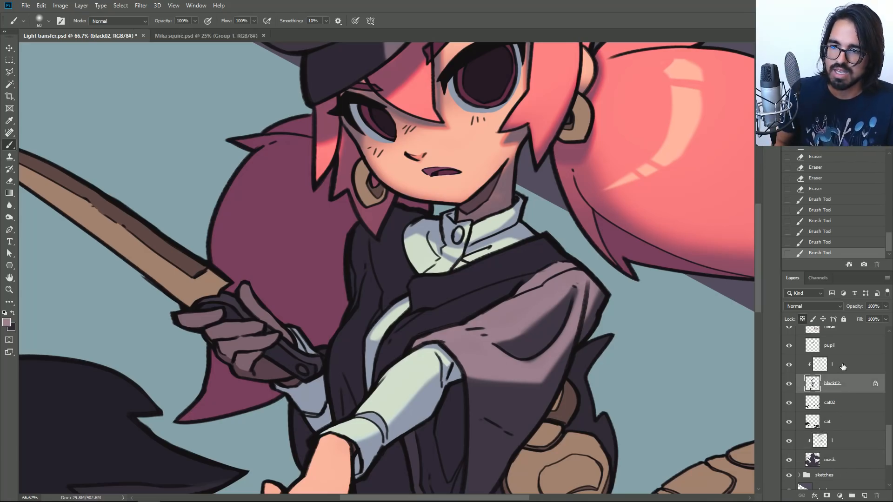
left_click(843, 367)
key("]")
key("]")
mouse_move(400, 345)
left_mouse_down()
mouse_move(428, 321)
mouse_move(346, 388)
left_mouse_up()
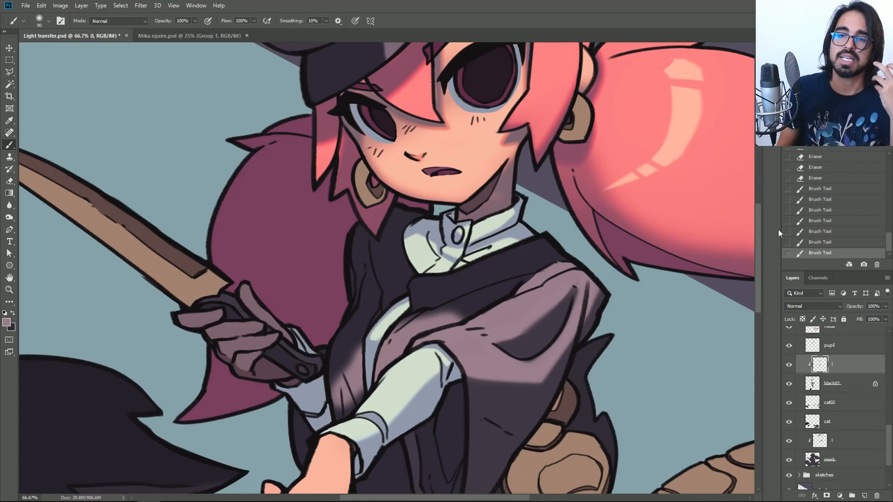
left_click(820, 242)
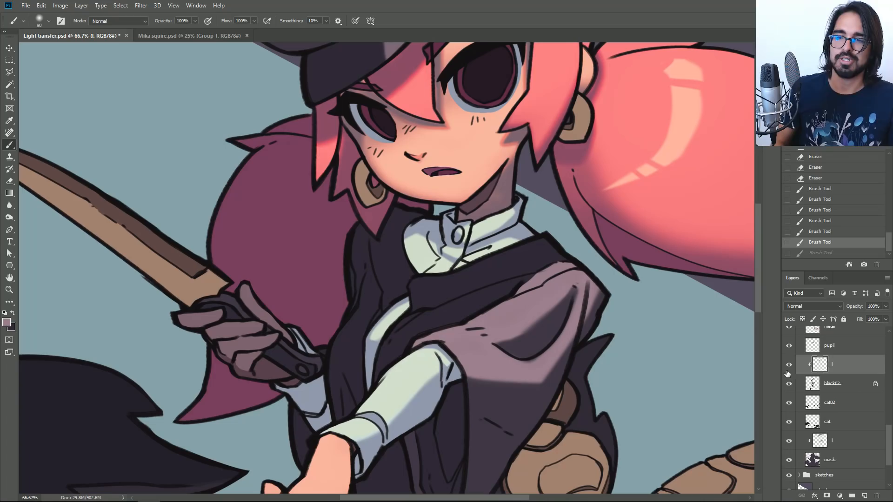
mouse_move(388, 335)
left_mouse_down()
mouse_move(357, 329)
mouse_move(400, 340)
mouse_move(419, 335)
mouse_move(357, 334)
mouse_move(389, 341)
mouse_move(372, 300)
left_mouse_up()
key("ctrl+z")
key("[")
key("]")
key("]")
key("]")
mouse_move(386, 229)
left_mouse_down()
mouse_move(419, 318)
mouse_move(521, 260)
mouse_move(488, 275)
mouse_move(409, 218)
mouse_move(352, 315)
mouse_move(391, 353)
mouse_move(351, 328)
left_mouse_up()
Erase the coat's light beneath the hair and chin and on the lower front to form cast shadows.
key("space")
left_click_drag(502, 245, 462, 356)
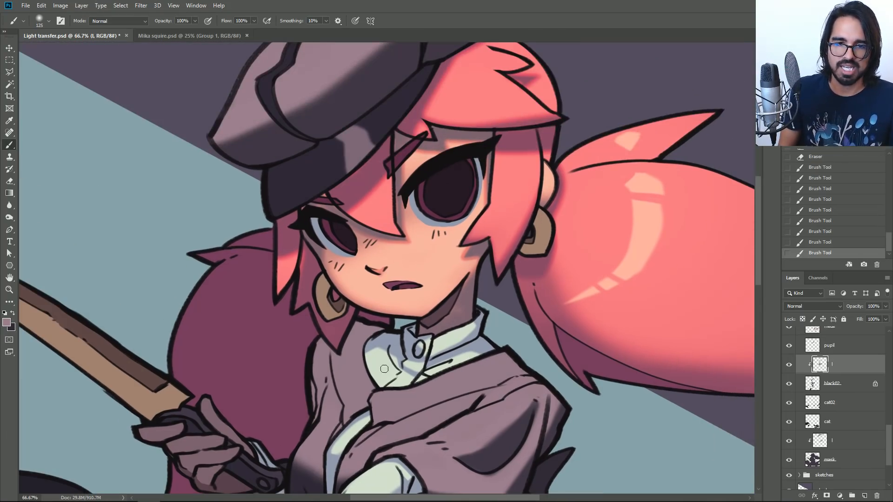
left_click_drag(355, 377, 353, 382)
mouse_move(361, 372)
left_mouse_down()
mouse_move(344, 383)
mouse_move(300, 349)
mouse_move(321, 359)
mouse_move(311, 338)
mouse_move(361, 359)
mouse_move(336, 325)
mouse_move(345, 324)
mouse_move(404, 328)
left_mouse_up()
mouse_move(504, 353)
left_mouse_down()
mouse_move(522, 350)
mouse_move(486, 347)
mouse_move(496, 353)
left_mouse_up()
key("ctrl+z")
mouse_move(356, 400)
left_mouse_down()
mouse_move(383, 339)
mouse_move(352, 379)
left_mouse_up()
key("ctrl+z")
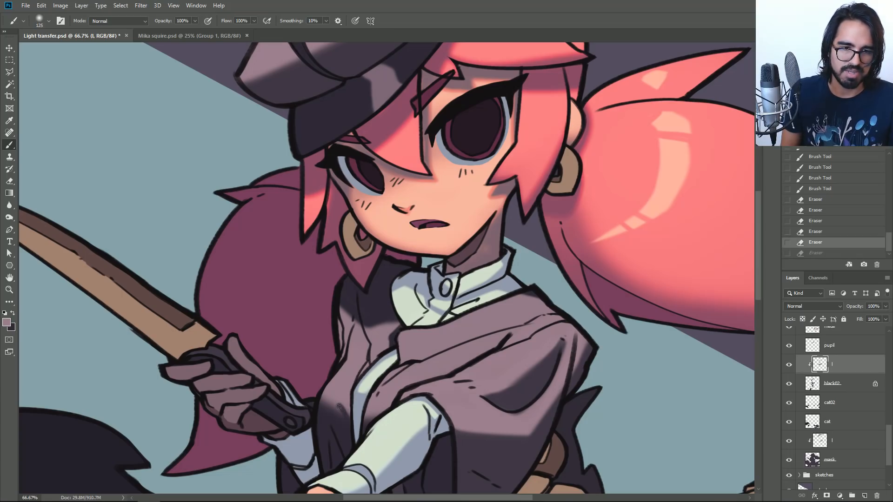
left_click_drag(344, 424, 328, 405)
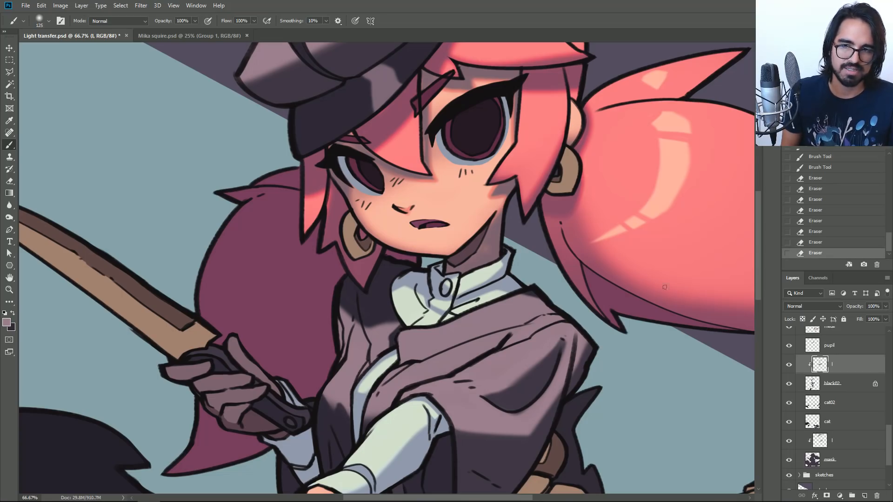
Compare the last erasures by undoing and redoing them, and erase more light from the coat's shoulder under the hair and the collar corner.
key("ctrl+z")
key("ctrl+z")
key("ctrl+z")
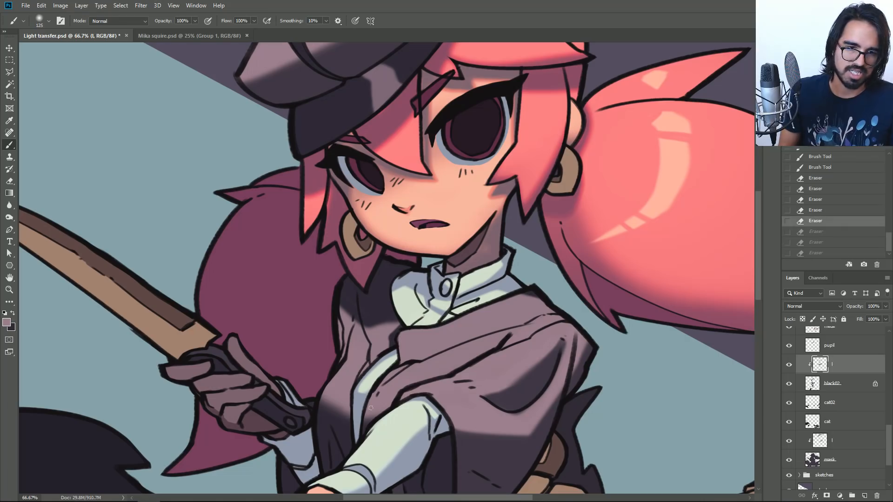
key("ctrl+shift+z")
key("ctrl+shift+z")
key("ctrl+shift+z")
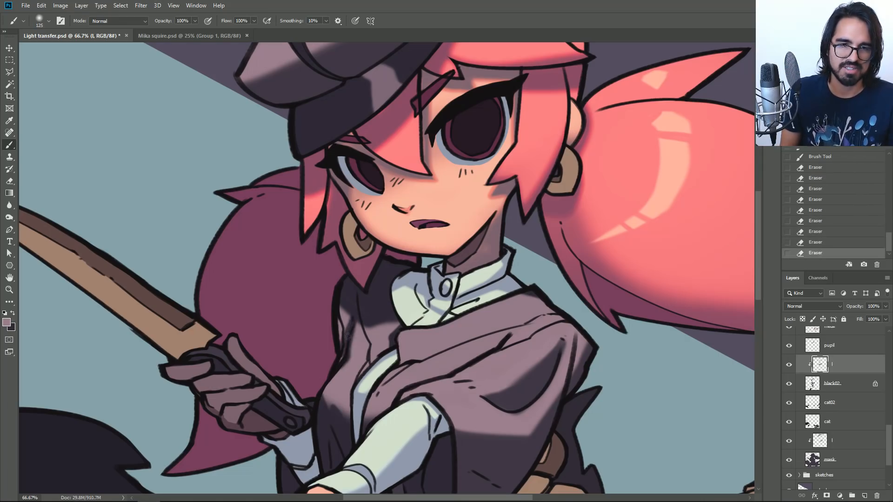
key("ctrl+z")
mouse_move(351, 357)
left_mouse_down()
mouse_move(345, 332)
mouse_move(331, 344)
mouse_move(350, 314)
left_mouse_up()
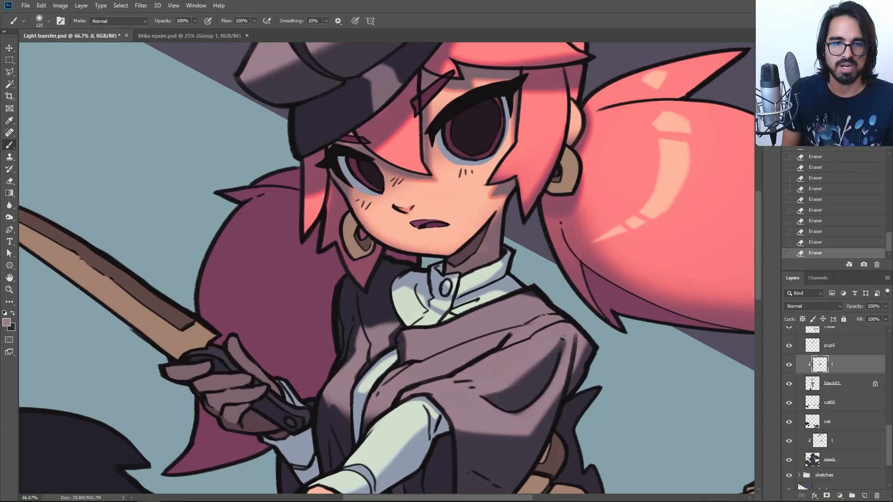
key("ctrl+z")
left_click_drag(398, 332, 401, 344)
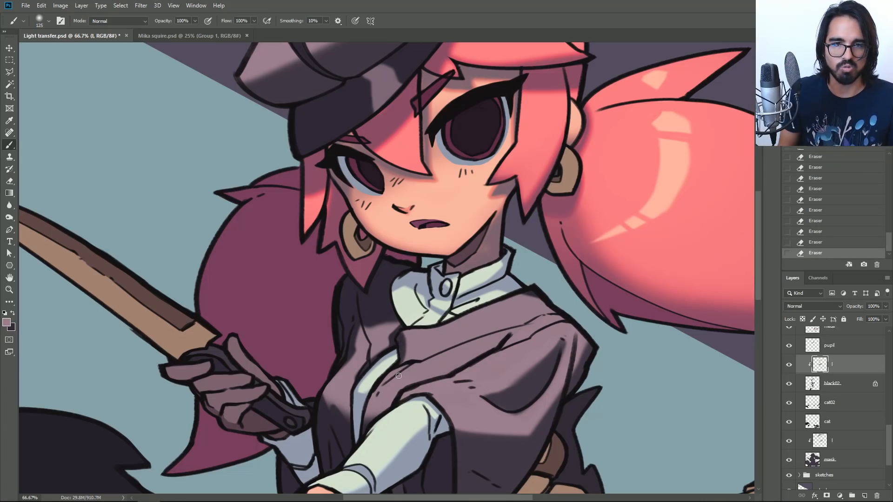
Repaint light at the collar's inner corner with a 30 px brush and erase a shadow beside the coat opening.
key("bracketleft")
key("bracketleft")
key("bracketleft")
key("bracketleft")
key("bracketleft")
key("bracketleft")
key("bracketleft")
key("bracketleft")
key("bracketleft")
key("bracketleft")
left_click_drag(406, 356, 405, 337)
key("ctrl+z")
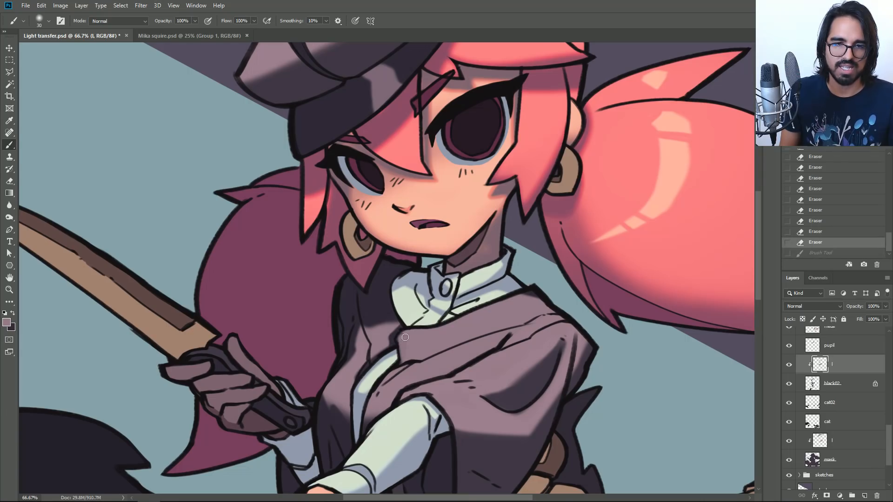
key("ctrl+shift+z")
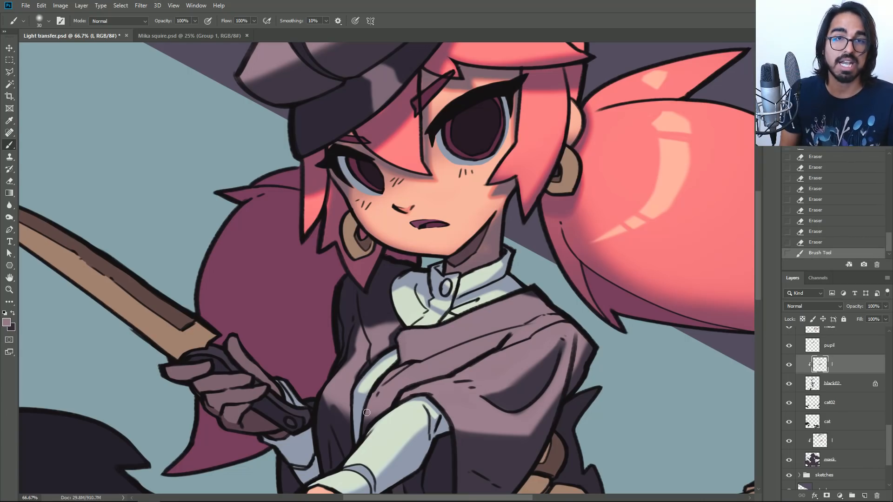
mouse_move(394, 401)
left_mouse_down()
mouse_move(372, 417)
mouse_move(391, 418)
mouse_move(379, 404)
left_mouse_up()
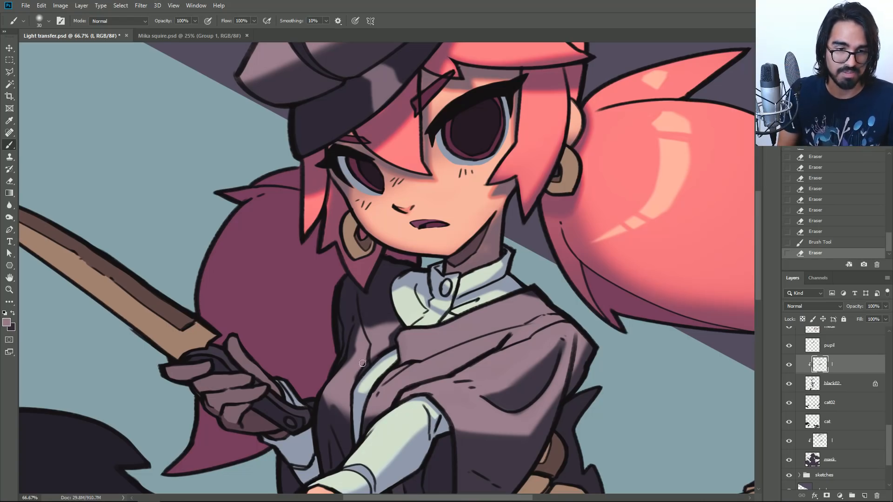
Touch up the mauve light along the coat's front edge beside the shirt opening, adjusting the brush size and erasing the excess.
key("bracketleft")
mouse_move(331, 399)
left_mouse_down()
mouse_move(348, 412)
mouse_move(325, 396)
left_mouse_up()
key("ctrl+z")
key("bracketright")
key("bracketright")
mouse_move(356, 441)
left_mouse_down()
mouse_move(331, 397)
mouse_move(349, 432)
left_mouse_up()
mouse_move(355, 443)
left_mouse_down()
mouse_move(327, 390)
mouse_move(352, 442)
mouse_move(351, 419)
left_mouse_up()
key("ctrl+z")
key("ctrl+shift+z")
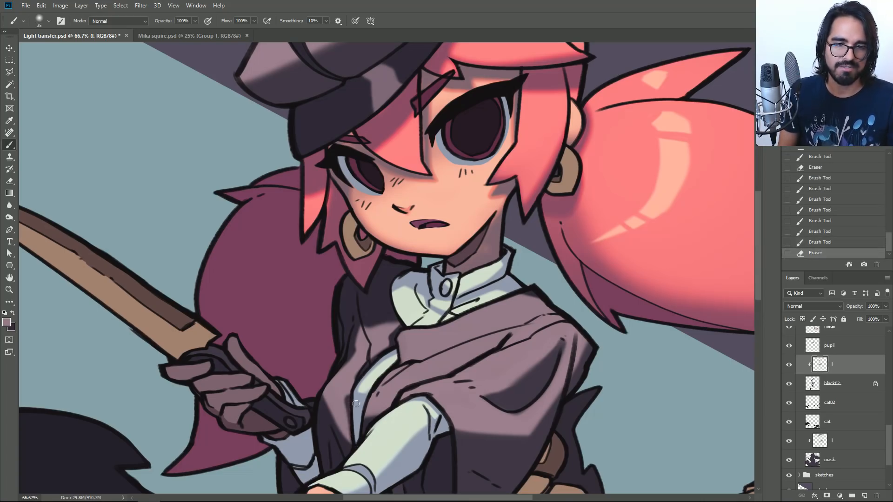
key("ctrl+z")
key("ctrl+shift+z")
Erase light along the lapel's lower fold above the forward sleeve to leave a thin shadow beside the shirt opening.
mouse_move(350, 443)
left_mouse_down()
mouse_move(334, 419)
mouse_move(391, 410)
mouse_move(398, 391)
mouse_move(435, 382)
left_mouse_up()
key("ctrl+z")
key("ctrl+z")
mouse_move(384, 412)
left_mouse_down()
mouse_move(399, 392)
mouse_move(438, 376)
left_mouse_up()
key("ctrl+z")
mouse_move(391, 405)
left_mouse_down()
mouse_move(383, 414)
mouse_move(416, 391)
left_mouse_up()
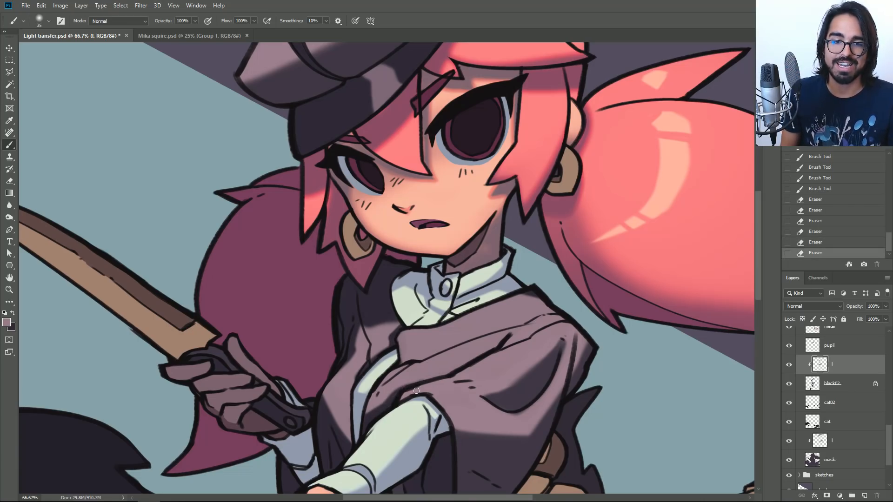
left_click_drag(370, 419, 376, 392)
mouse_move(375, 391)
left_mouse_down()
mouse_move(367, 396)
mouse_move(401, 342)
left_mouse_up()
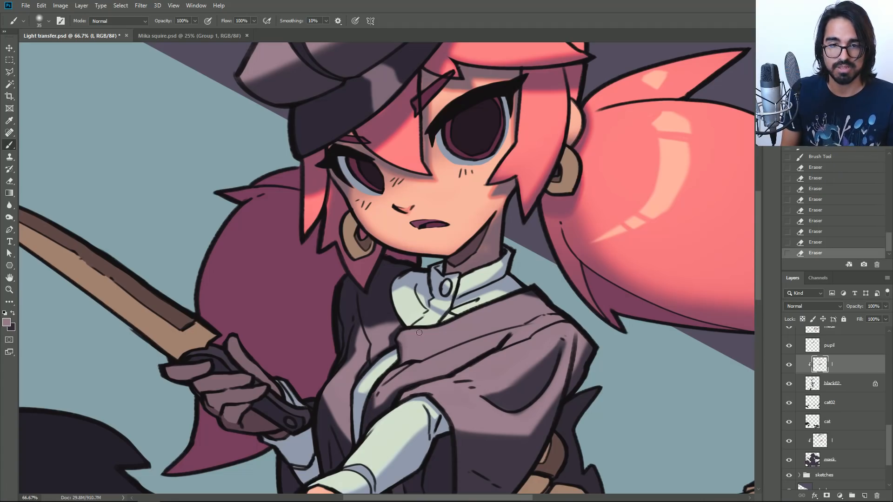
mouse_move(452, 375)
left_mouse_down()
mouse_move(511, 330)
mouse_move(480, 350)
mouse_move(503, 335)
left_mouse_up()
key("ctrl+z")
mouse_move(415, 361)
left_mouse_down()
mouse_move(511, 324)
mouse_move(404, 363)
mouse_move(517, 320)
left_mouse_up()
key("ctrl+z")
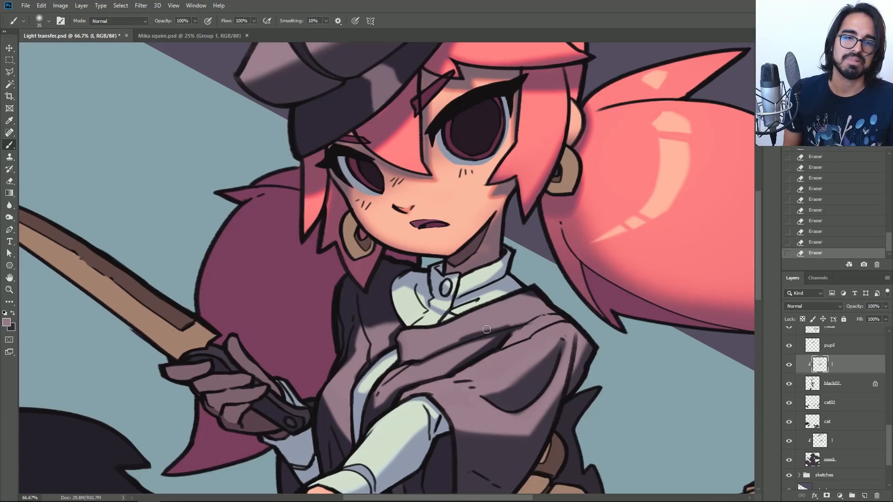
Paint mauve light with a smaller brush along the fold across the cape's upper front, undoing the first stroke.
key("[")
left_click_drag(428, 354, 479, 335)
key("ctrl+z")
left_click_drag(427, 354, 506, 327)
left_click_drag(473, 334, 537, 321)
key("[")
key("[")
key("ctrl+minus")
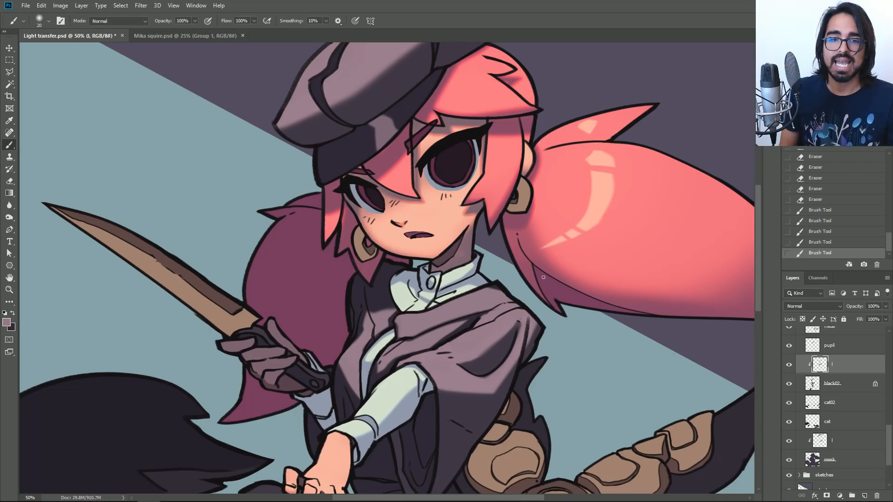
Load the coat's light layer as a selection and create a clipped layer named l2 directly above black02.
left_click(819, 364, "ctrl")
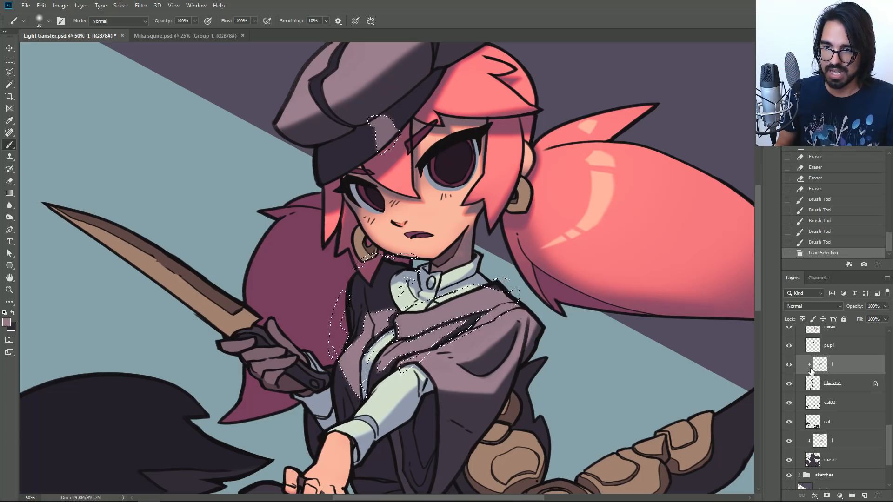
left_click(837, 384)
key("ctrl+shift+n")
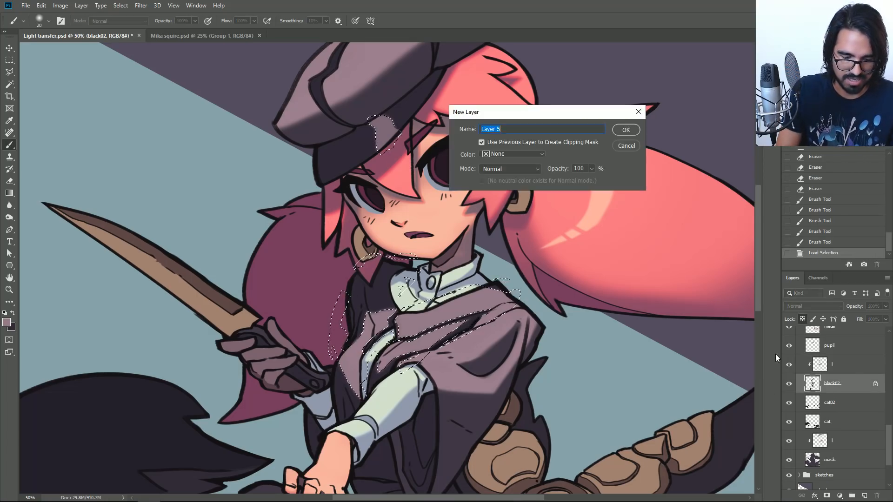
type("l2")
key("Return")
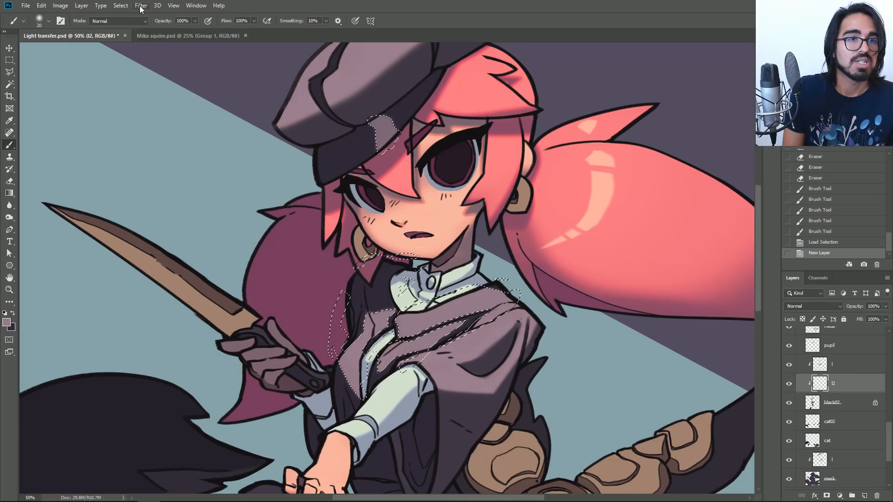
Expand the selection taken from the coat's light shapes.
left_click(141, 6)
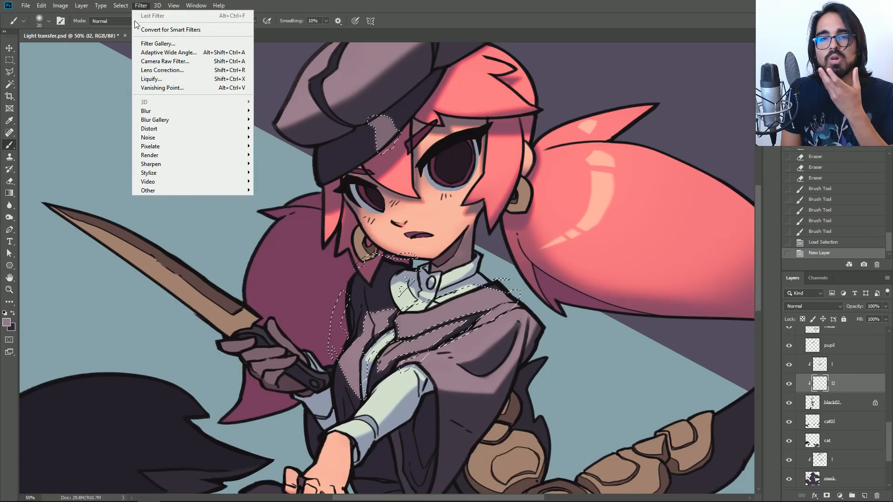
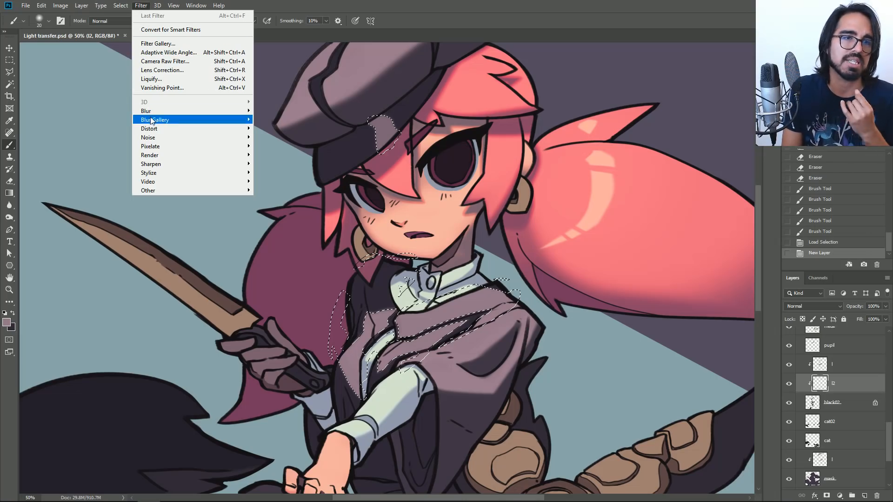
mouse_move(116, 9)
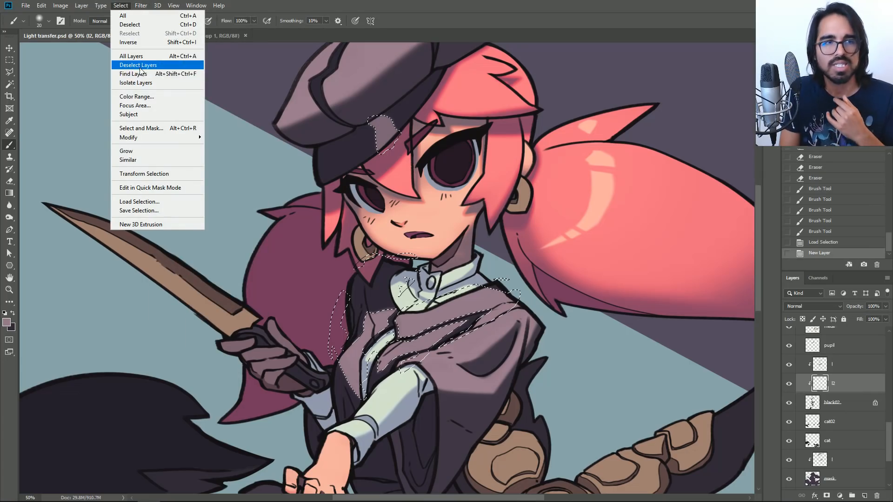
mouse_move(134, 137)
left_click(228, 156)
left_click(602, 184)
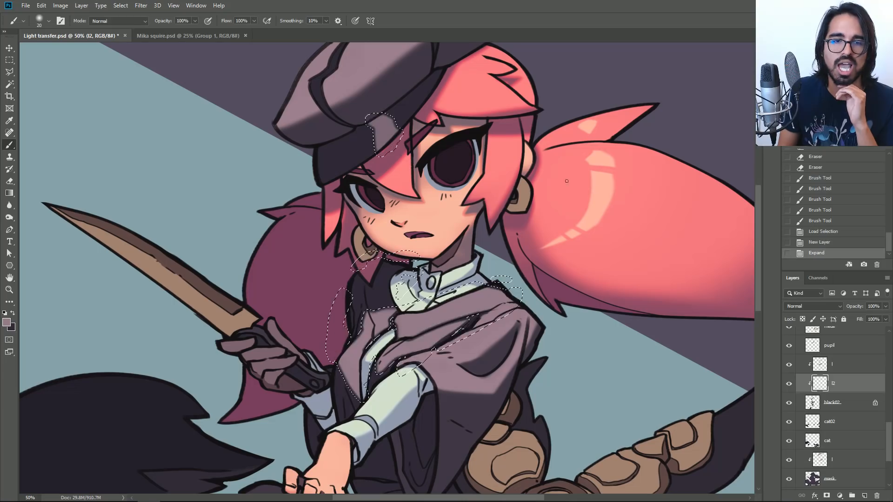
Fill the expanded selection on l2 with the dark mauve 5f4153 and deselect.
left_click(7, 322)
left_click_drag(582, 235, 589, 259)
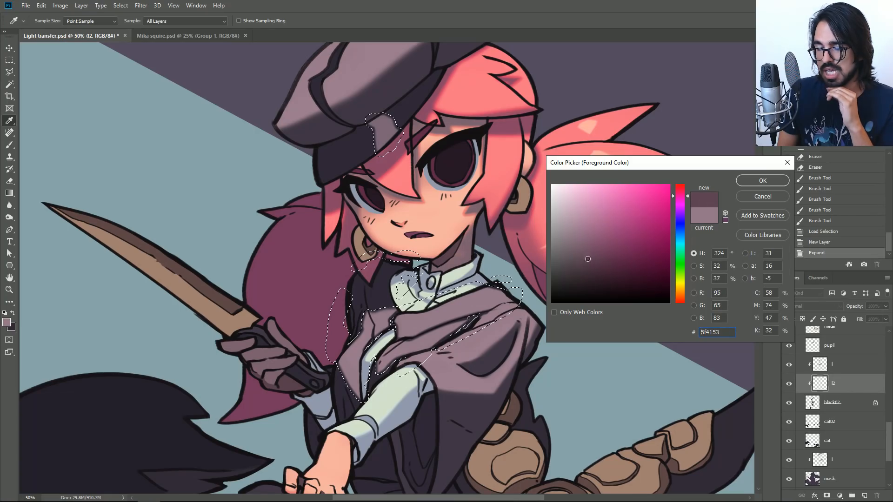
left_click(763, 181)
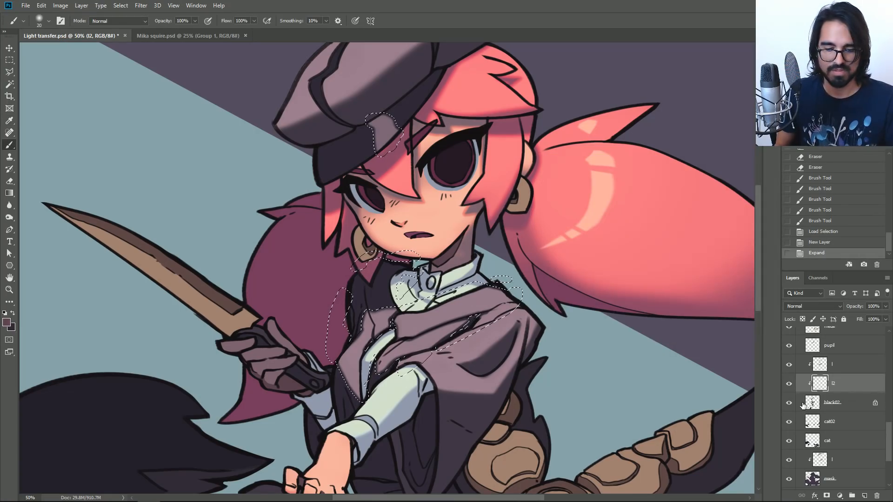
key("alt+BackSpace")
key("ctrl+h")
key("ctrl+d")
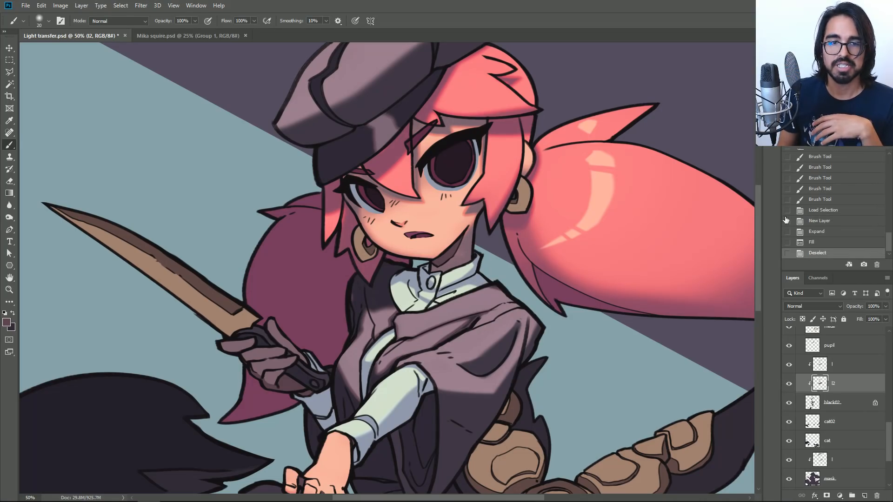
Paint pale greenish light on the lower whites of both eyes, on the light layer clipped to the white layer.
key("ctrl+plus")
left_click_drag(386, 209, 378, 334)
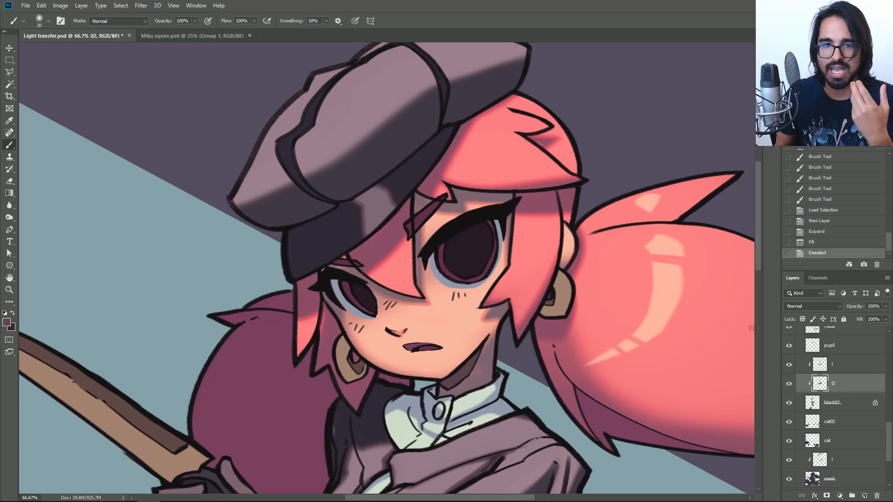
left_click_drag(887, 433, 888, 359)
left_click(834, 368)
left_click_drag(418, 435, 440, 347)
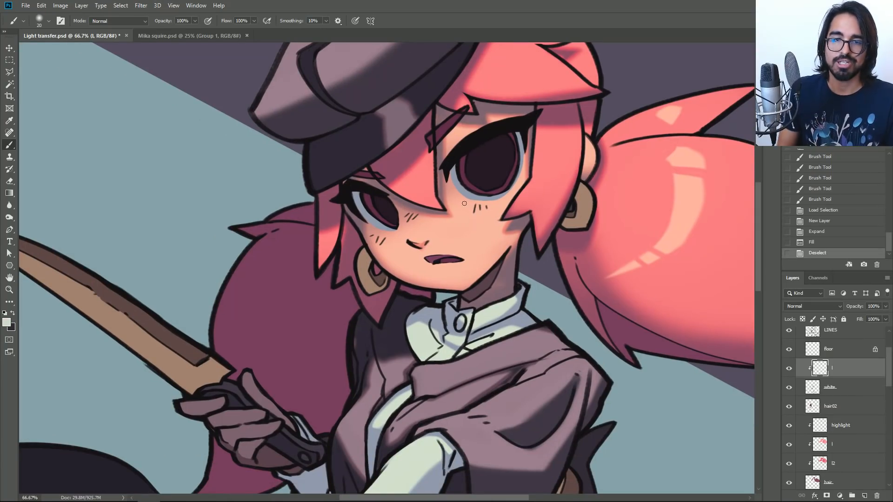
key("bracketleft")
mouse_move(458, 184)
left_mouse_down()
mouse_move(484, 199)
mouse_move(509, 189)
left_mouse_up()
key("bracketleft")
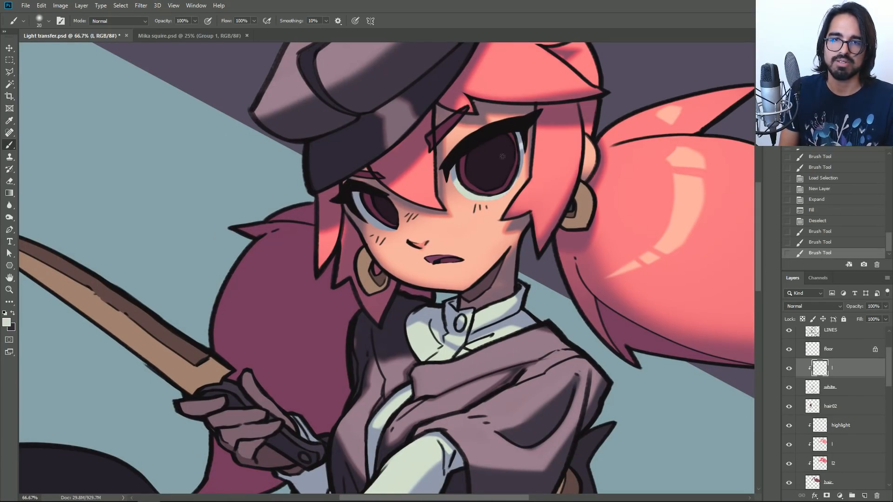
mouse_move(371, 214)
left_mouse_down()
mouse_move(389, 230)
mouse_move(384, 226)
left_mouse_up()
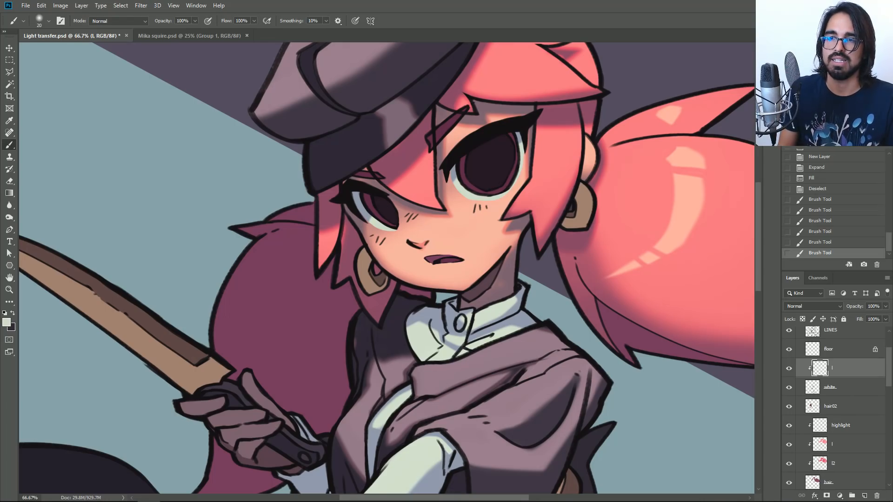
Examine the lit eye whites up close and check how they read in the whole illustration.
key("ctrl+plus")
key("ctrl+plus")
left_click_drag(538, 271, 415, 466)
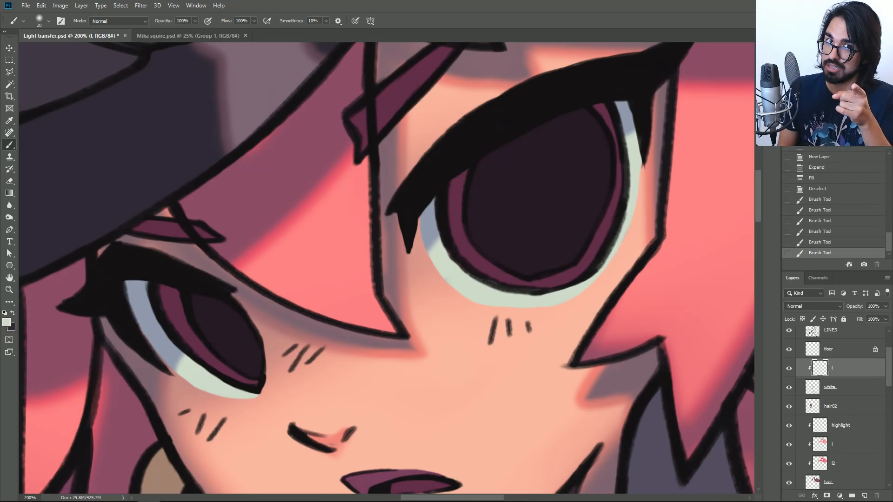
key("ctrl+minus")
key("ctrl+minus")
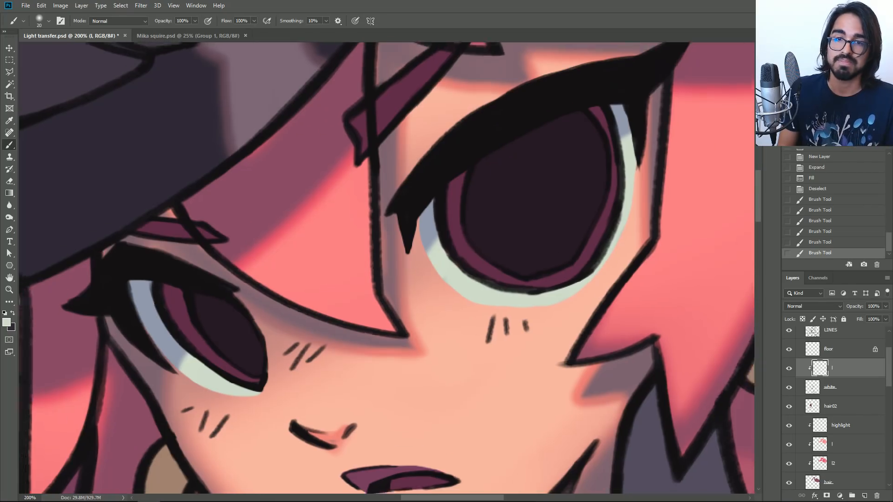
left_click_drag(437, 336, 434, 288)
key("ctrl+minus")
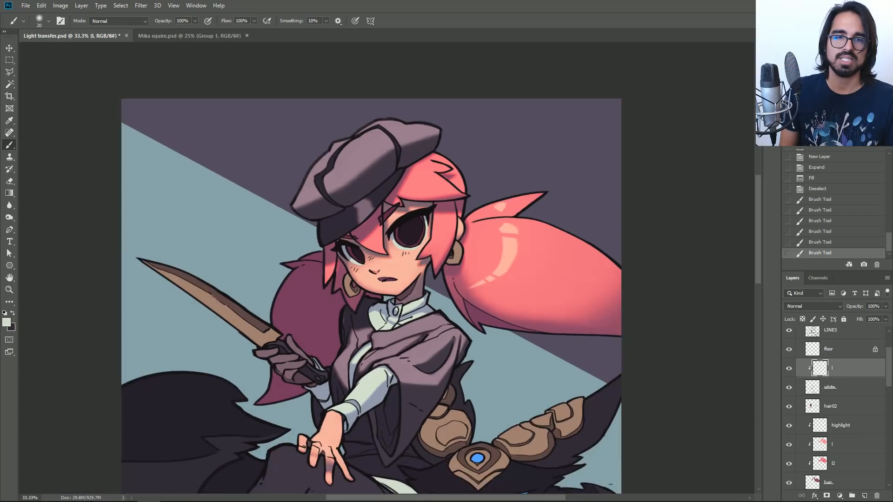
scroll(372, 268, "down", 2)
left_click_drag(438, 279, 441, 300)
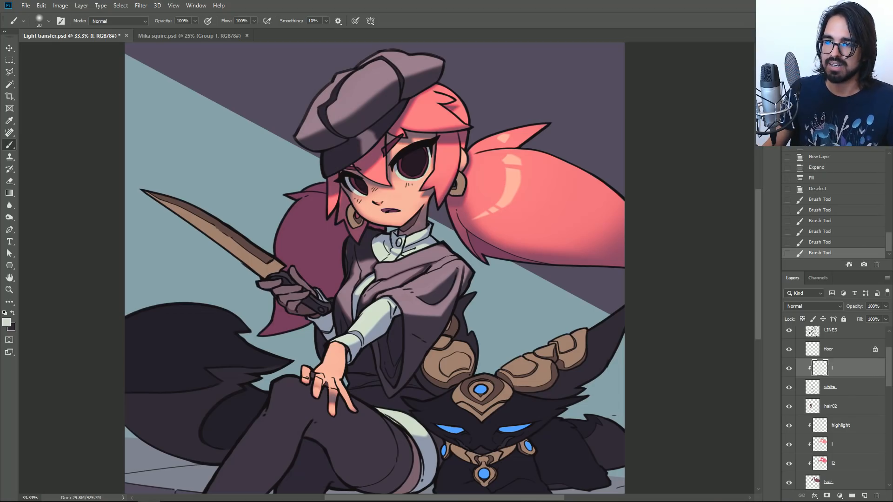
Compare the document's opening snapshot with the current painting and return to the latest history state.
left_click_drag(890, 240, 888, 157)
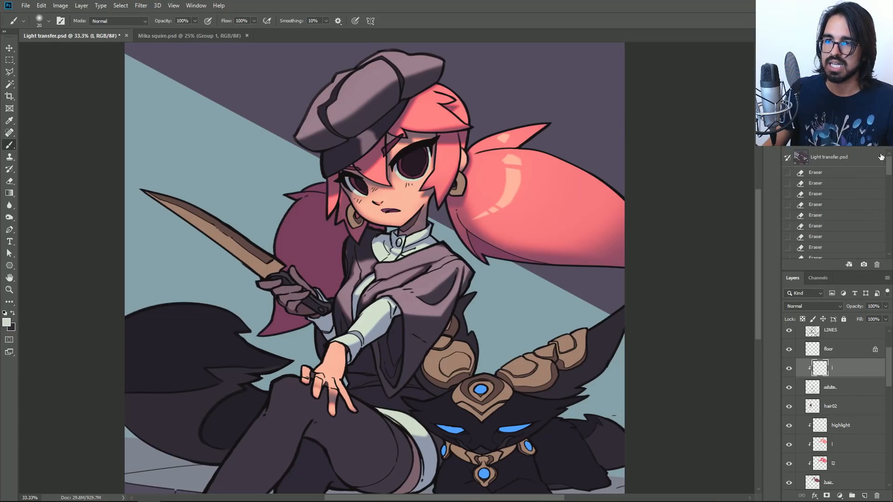
left_click(837, 158)
left_click_drag(888, 168, 888, 257)
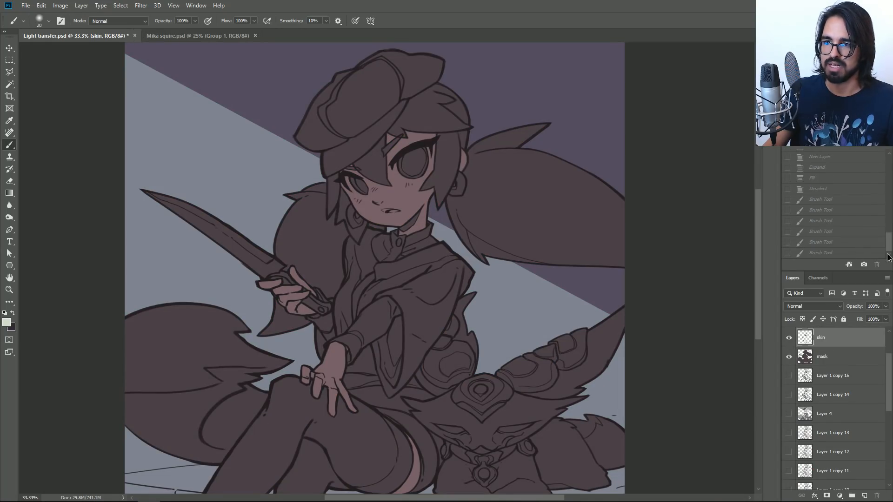
left_click(821, 253)
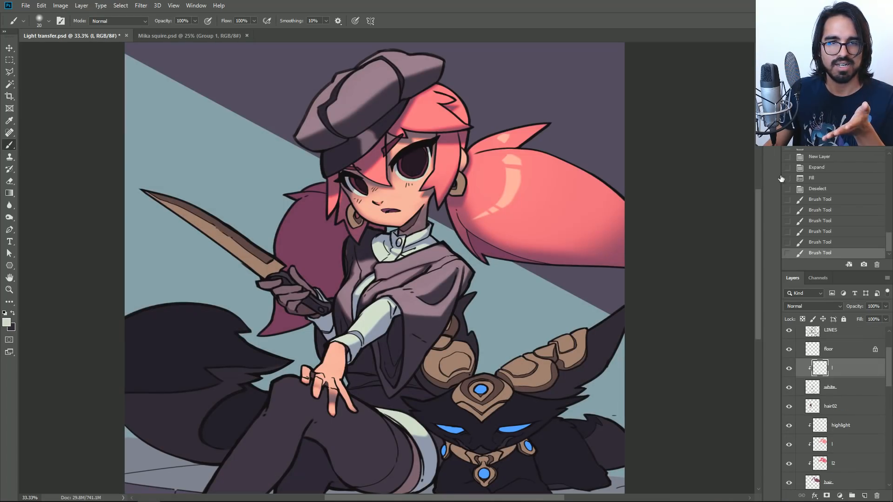
Save the current layer visibility as a layer comp named light and compare it with the Masked comp.
left_click(772, 42)
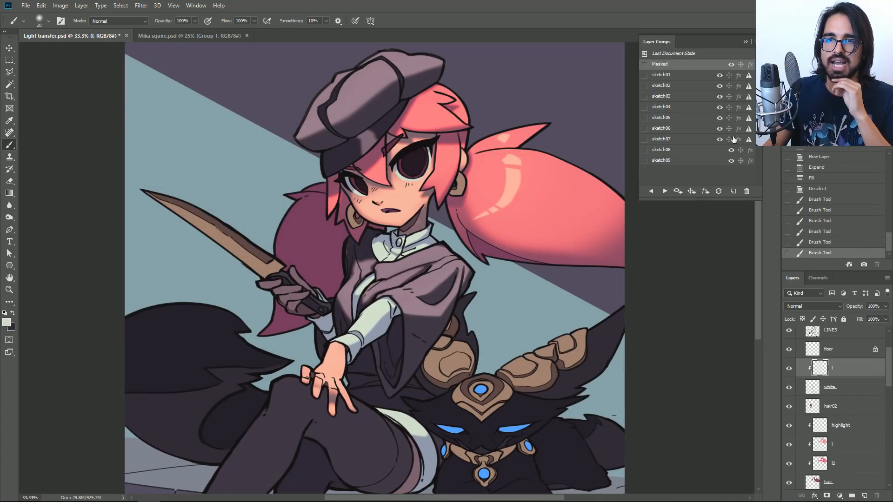
left_click(734, 192)
type("light")
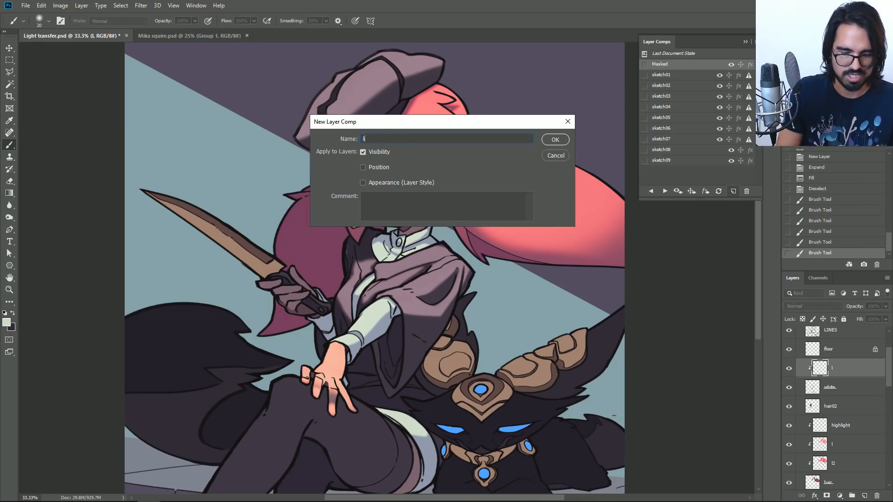
key("Return")
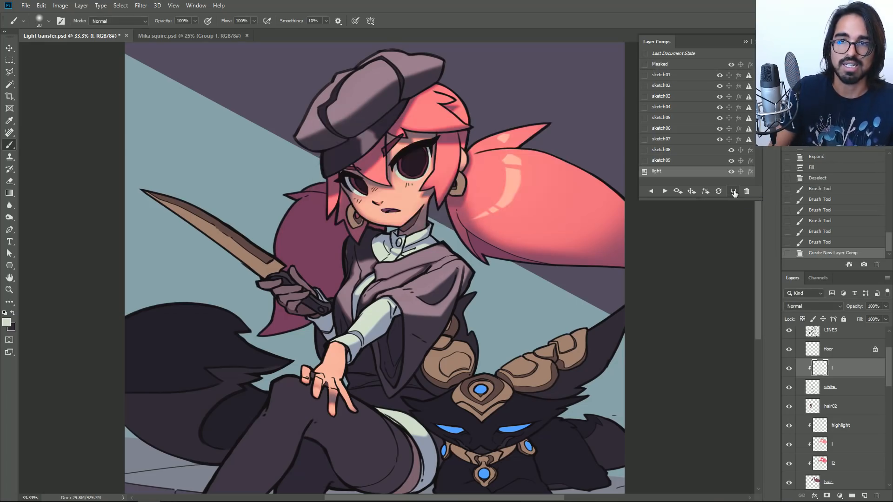
left_click(644, 64)
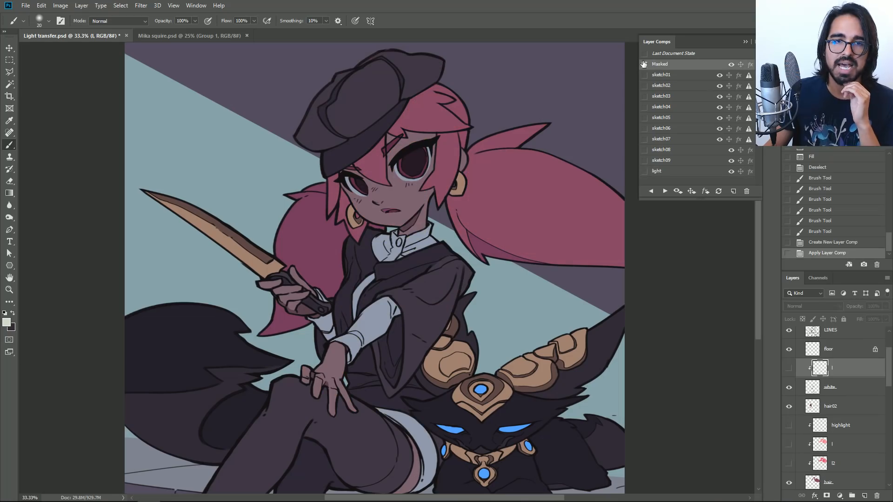
left_click(644, 172)
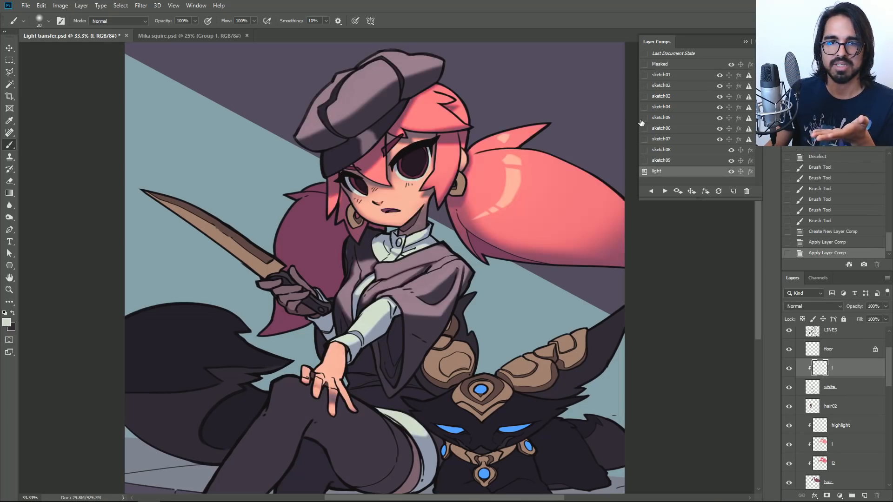
Switch between the Masked and light layer comps to compare the character without and with lighting, ending on light.
left_click(645, 65)
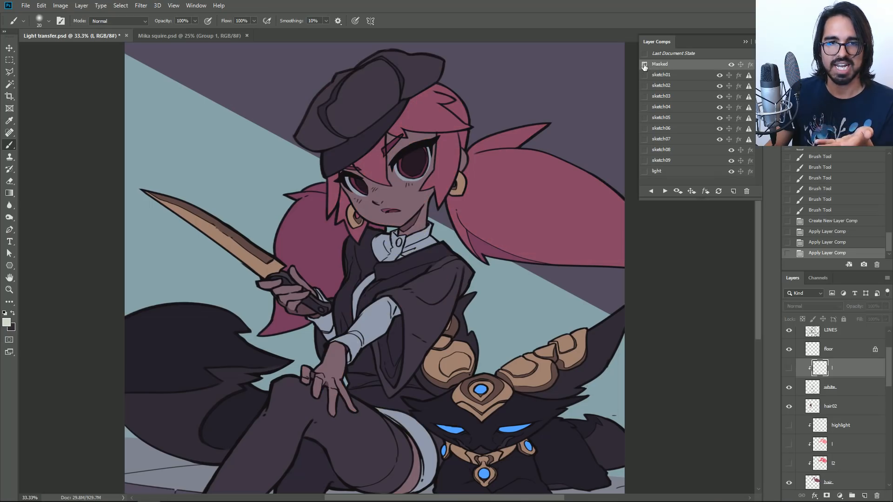
left_click(645, 172)
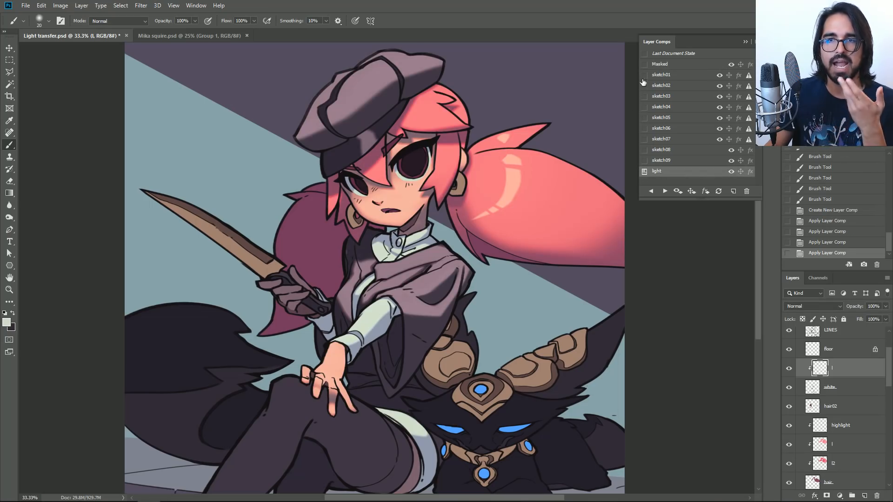
left_click(645, 64)
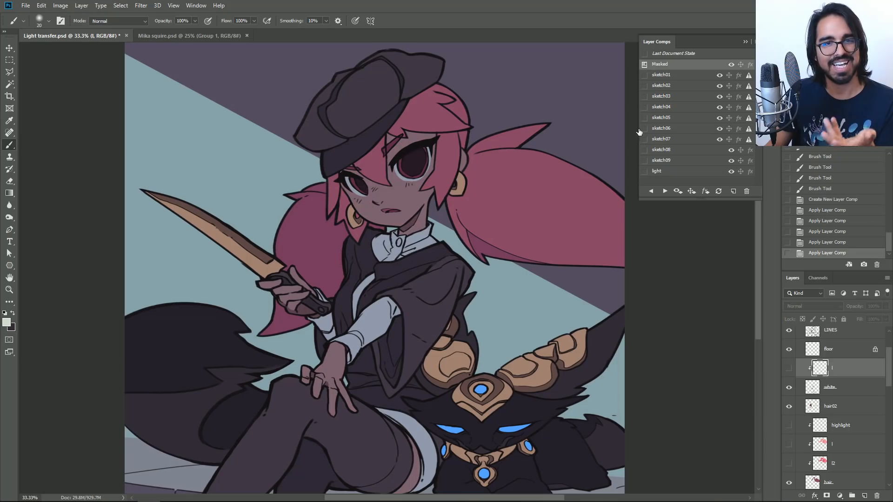
left_click(644, 173)
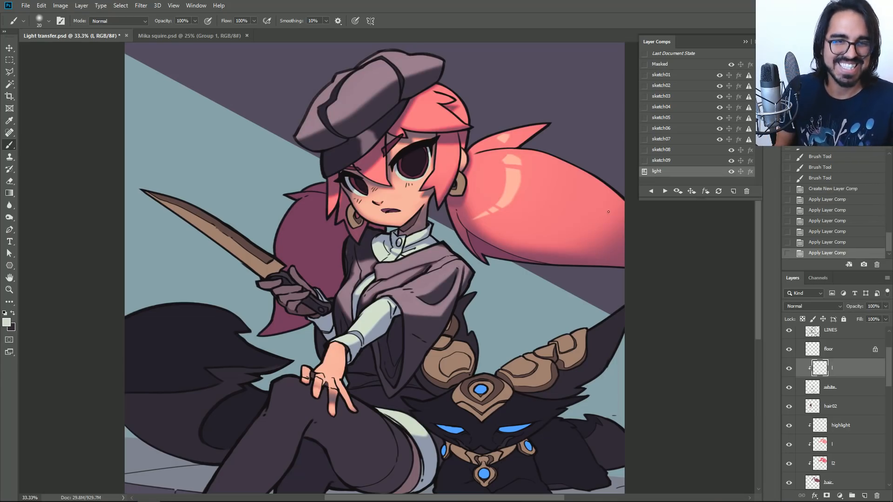
Select the iris layer and lock its transparent pixels.
key("ctrl+plus")
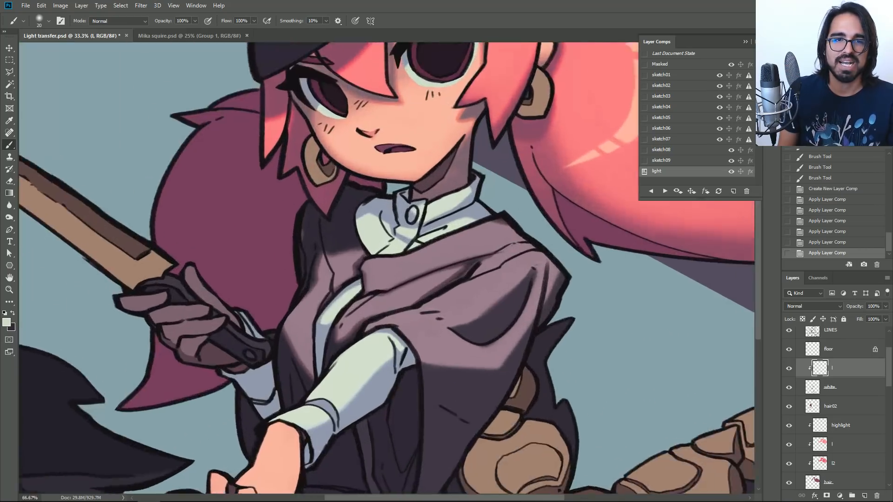
key("ctrl+plus")
key("ctrl+plus")
scroll(386, 268, "up", 4)
scroll(386, 267, "down", 1)
left_click_drag(386, 268, 437, 278)
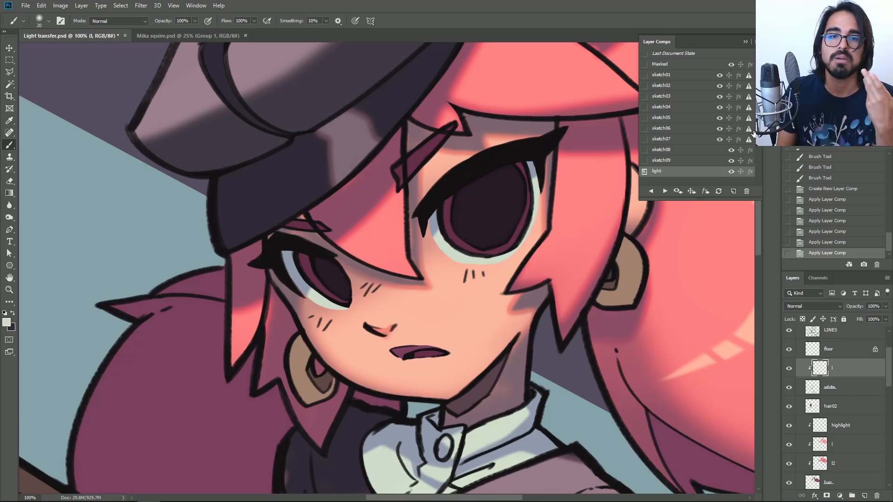
left_click_drag(886, 367, 891, 392)
left_click(844, 399)
left_click(802, 319)
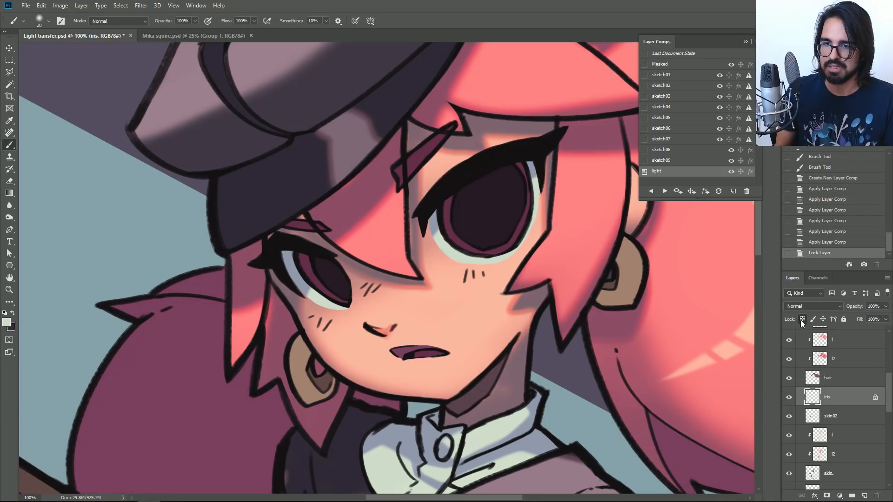
Sample the purple of the iris and adjust the foreground colour to a brighter, redder pink.
left_click(510, 245, "alt")
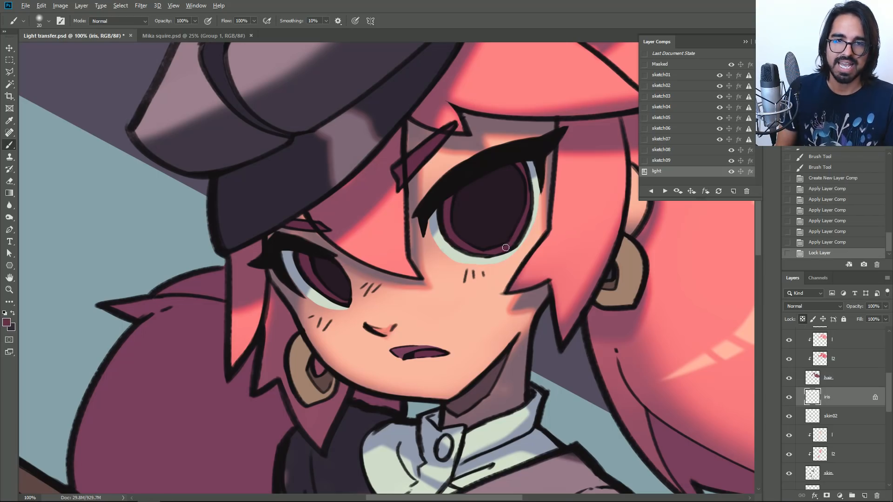
left_click(6, 322)
left_click_drag(623, 258, 623, 233)
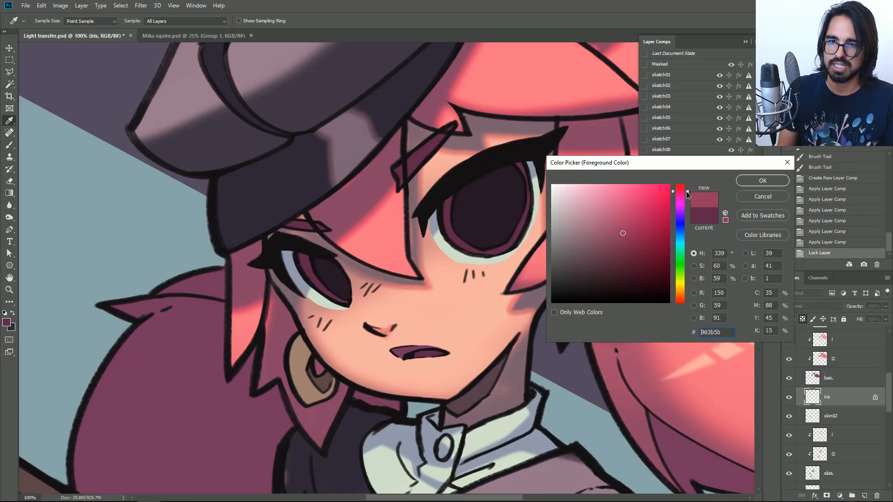
left_click(763, 181)
Enlarge the soft brush to size 100 and paint the brighter tone along the lower part of both irises.
key("bracketright")
key("bracketright")
key("bracketright")
key("bracketright")
key("bracketright")
key("bracketright")
key("bracketright")
key("bracketright")
key("bracketright")
key("bracketright")
left_click_drag(334, 295, 339, 297)
mouse_move(453, 250)
left_mouse_down()
mouse_move(520, 228)
mouse_move(486, 248)
mouse_move(511, 231)
mouse_move(477, 242)
left_mouse_up()
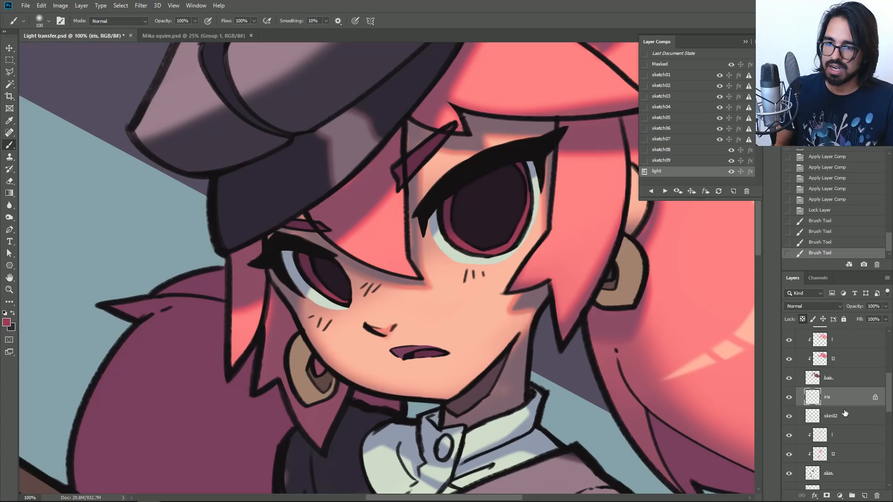
Make the pupil layer active, lock its transparent pixels and return to the Brush tool.
mouse_move(890, 398)
left_mouse_down()
mouse_move(890, 360)
mouse_move(888, 401)
left_mouse_up()
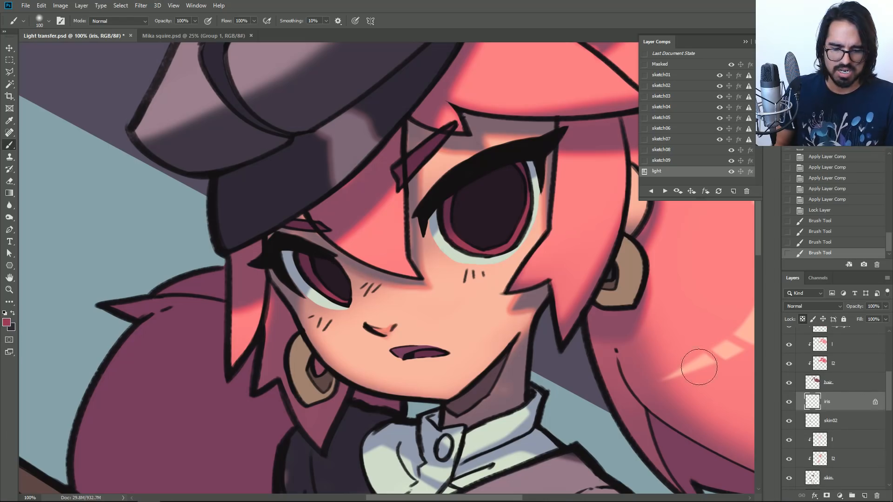
key("v")
right_click(493, 207)
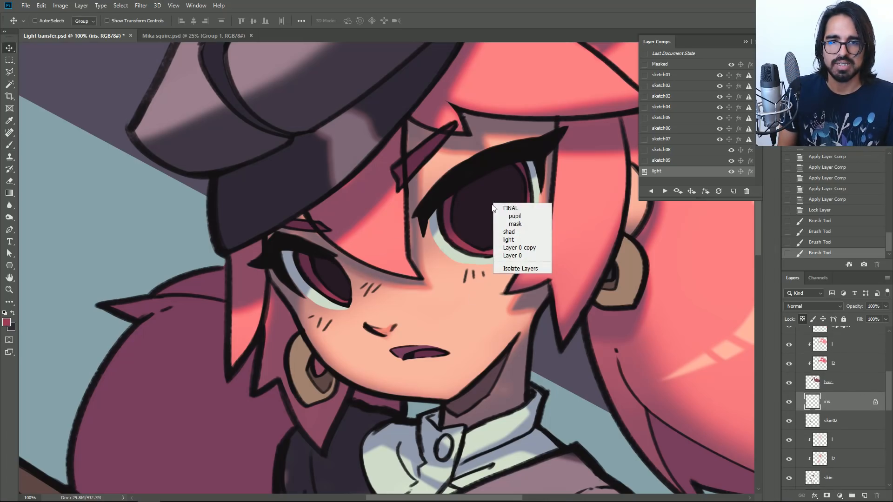
left_click(506, 221)
left_click(802, 320)
key("b")
Sample the dark pupil colour and lighten the foreground colour to the muted purple 3a2c3d.
left_click(466, 236, "alt")
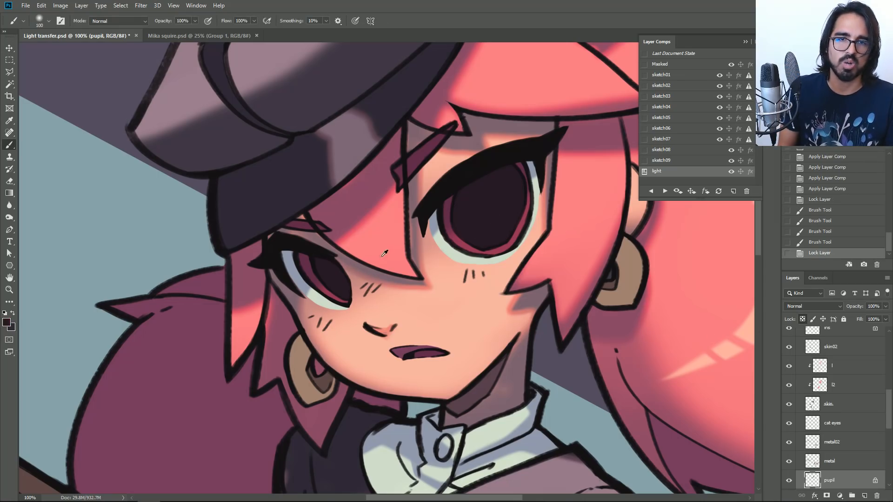
left_click(6, 323)
left_click(592, 277)
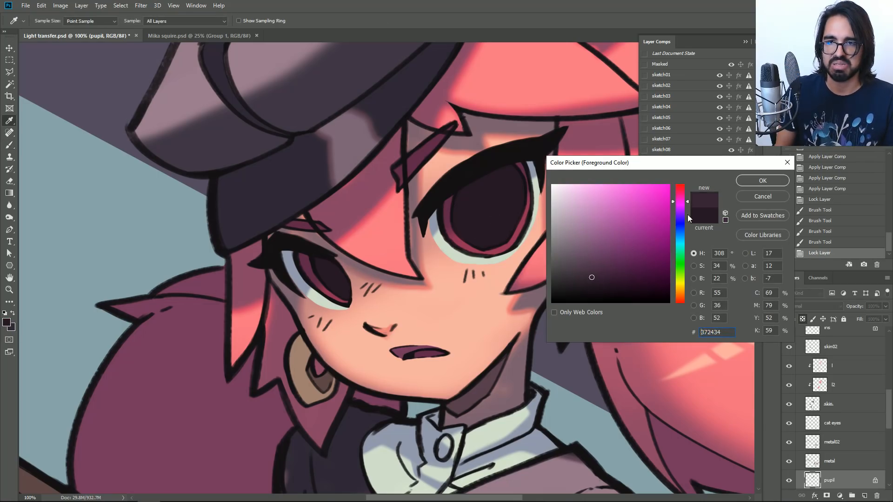
left_click(585, 275)
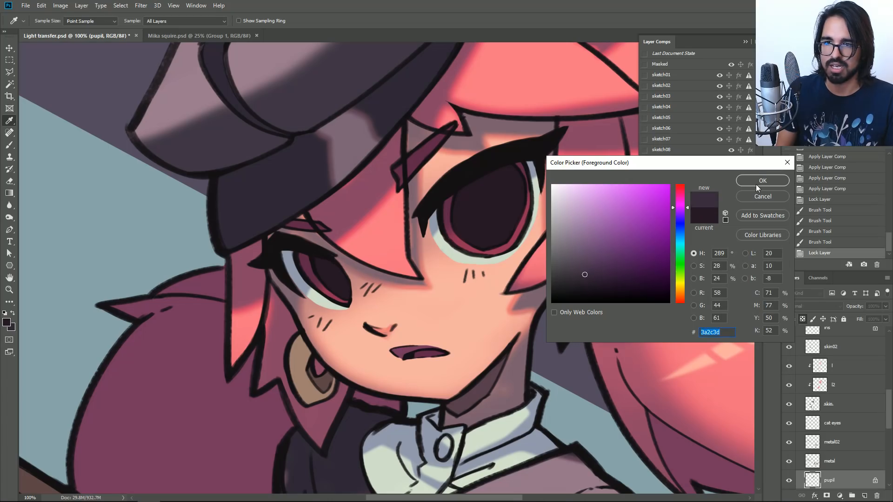
left_click(755, 184)
Paint the lighter purple softly over the lower part of both pupils with a size 200 brush.
left_click_drag(340, 298, 350, 307)
key("ctrl+z")
key("ctrl+shift+z")
mouse_move(532, 254)
left_mouse_down()
mouse_move(500, 242)
mouse_move(507, 236)
mouse_move(470, 210)
left_mouse_up()
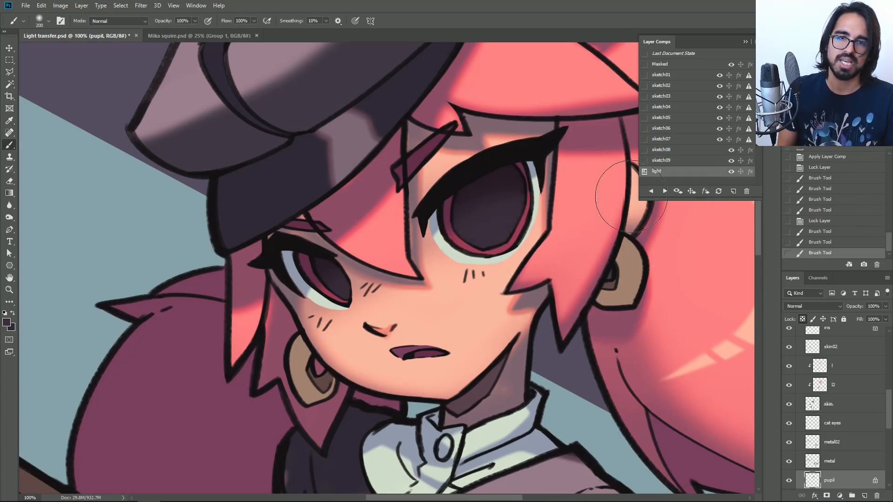
Sample a pink from the hair, select the hair02 layer and lock its transparent pixels.
key("ctrl+minus")
key("ctrl+minus")
key("ctrl+minus")
key("ctrl+minus")
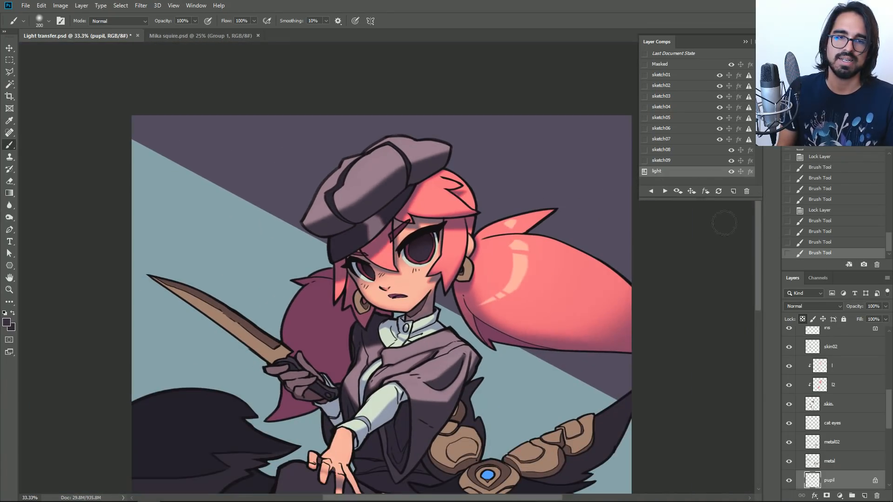
scroll(381, 268, "left", 2)
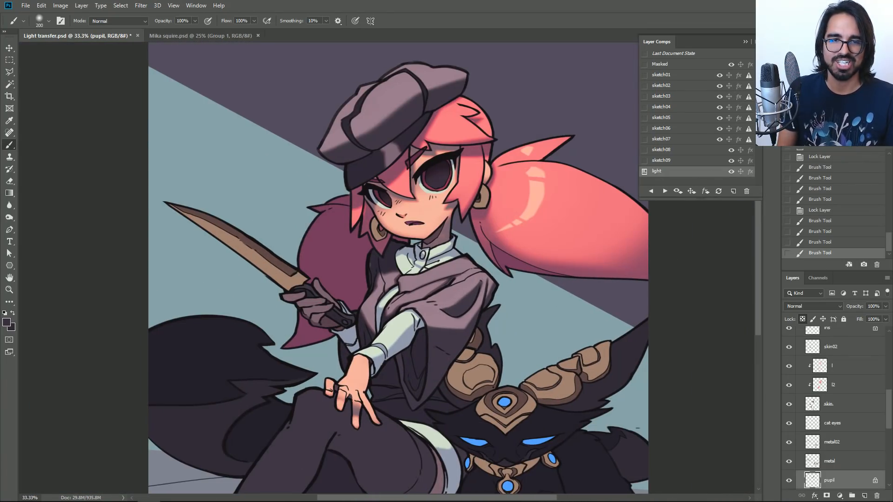
key("ctrl+plus")
key("ctrl+plus")
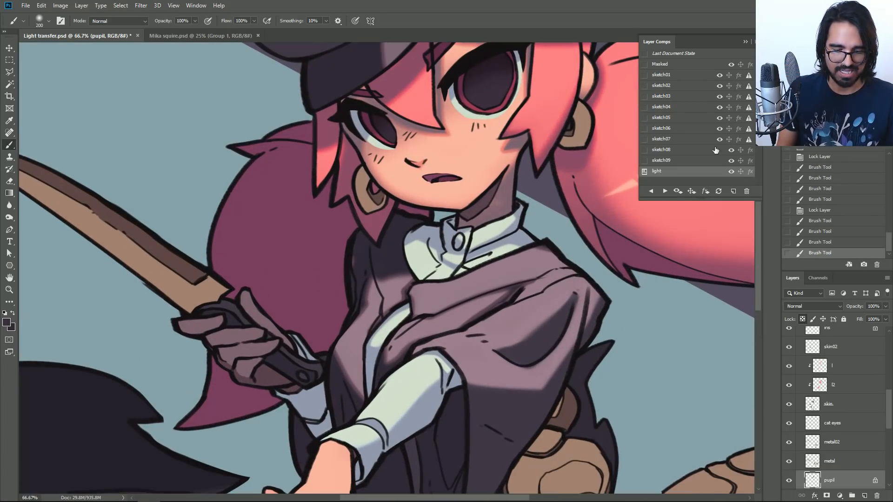
left_click(551, 140, "alt")
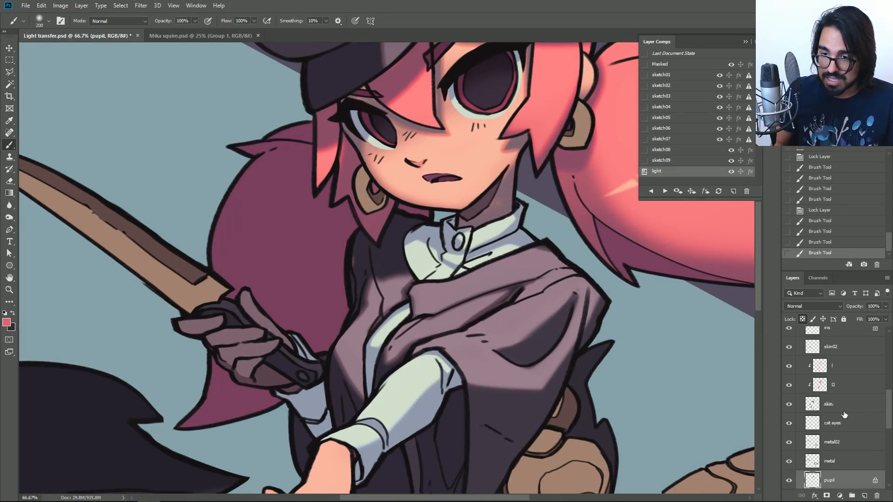
left_click_drag(886, 419, 890, 375)
left_click(831, 398)
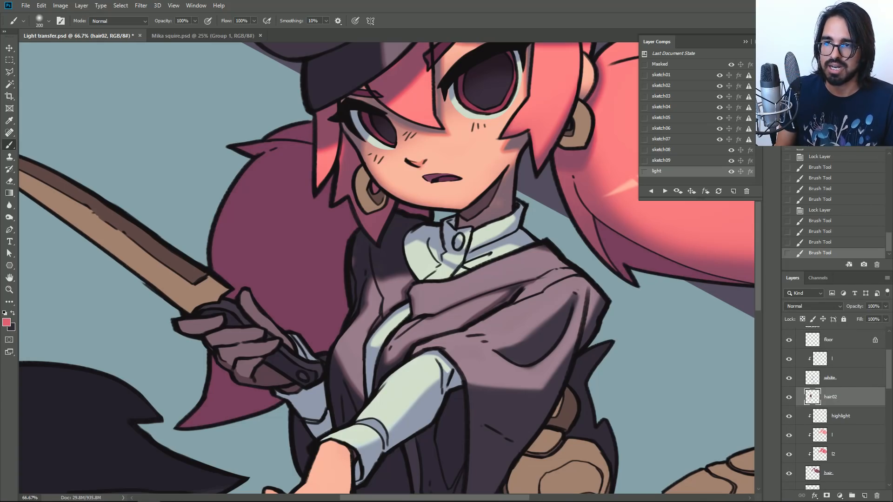
key("ctrl+plus")
left_click(803, 319)
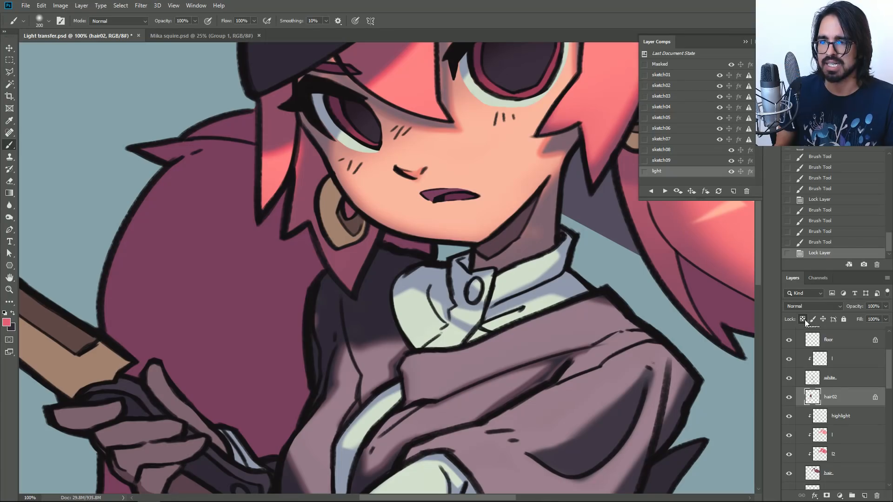
Brush the sampled pink across the upper lip with a smaller brush, undoing and repeating strokes as needed.
key("bracketleft")
left_click_drag(439, 196, 483, 197)
key("ctrl+z")
left_click_drag(428, 207, 480, 199)
key("ctrl+z")
left_click_drag(423, 202, 489, 190)
key("ctrl+z")
left_click_drag(419, 201, 507, 187)
left_click_drag(453, 193, 516, 185)
Sample a lighter salmon tone beside the jaw and repaint the light on the upper lip with a larger soft brush.
left_click(553, 171, "alt")
key("bracketright")
key("bracketright")
mouse_move(444, 199)
left_mouse_down()
mouse_move(486, 192)
mouse_move(444, 204)
mouse_move(478, 200)
mouse_move(446, 201)
mouse_move(500, 185)
left_mouse_up()
key("ctrl+z")
key("ctrl+z")
key("ctrl+z")
left_click_drag(448, 210, 484, 199)
left_click_drag(538, 211, 508, 310)
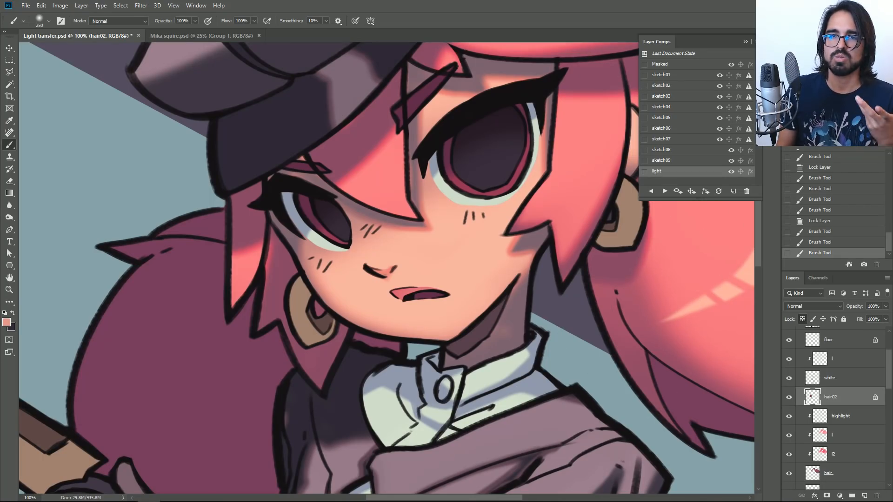
Show the layer of sketched lighting notes, review its marks over the whole figure and the ground, and hide it again.
key("ctrl+minus")
key("ctrl+minus")
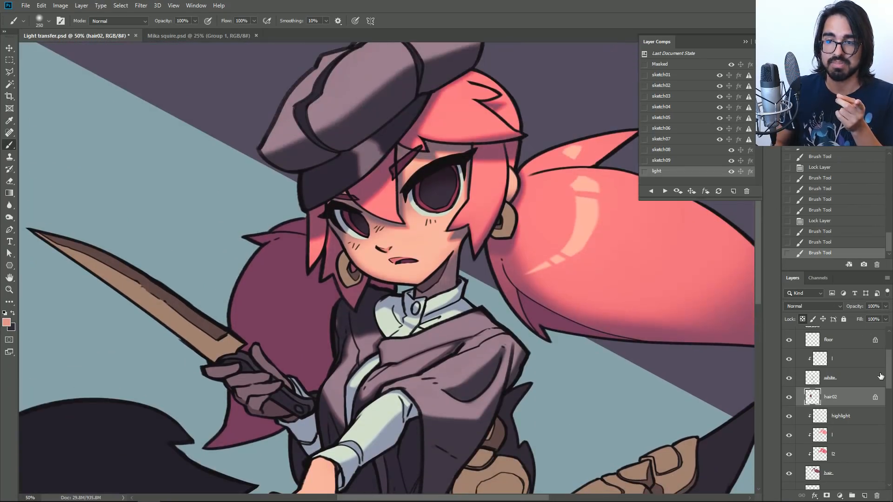
scroll(787, 360, "up", 3)
left_click(789, 356)
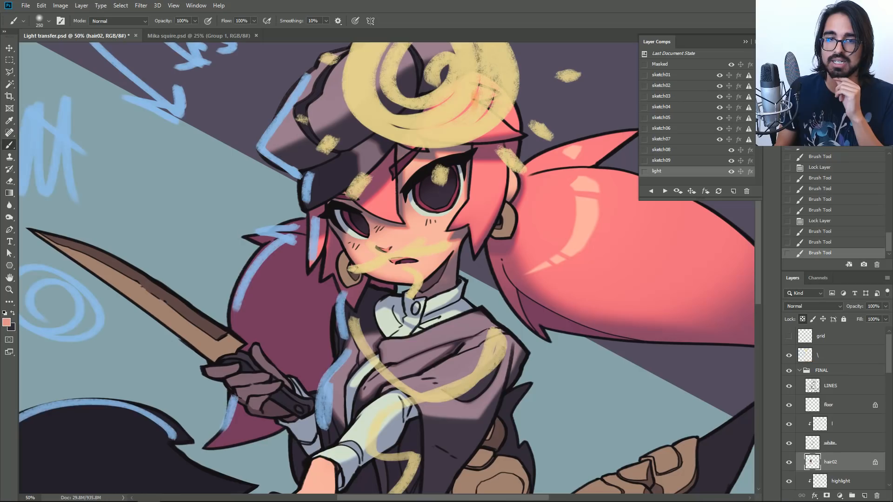
left_click_drag(386, 261, 386, 291)
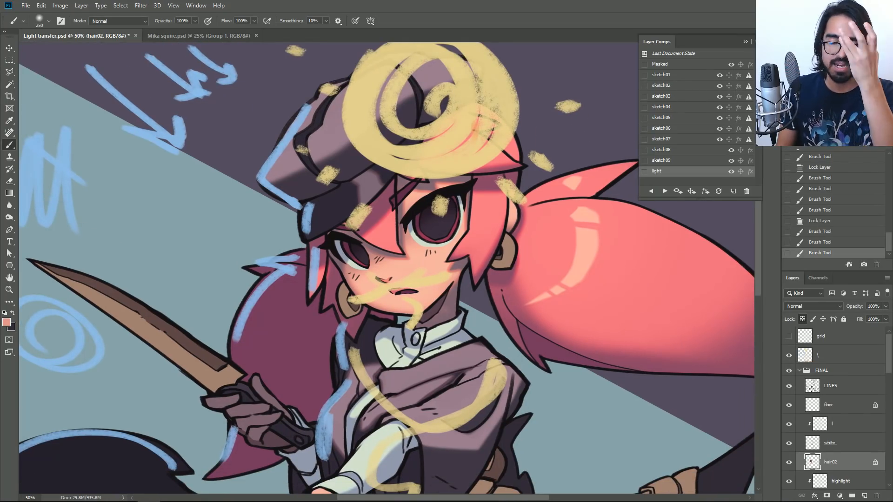
scroll(386, 268, "down", 10)
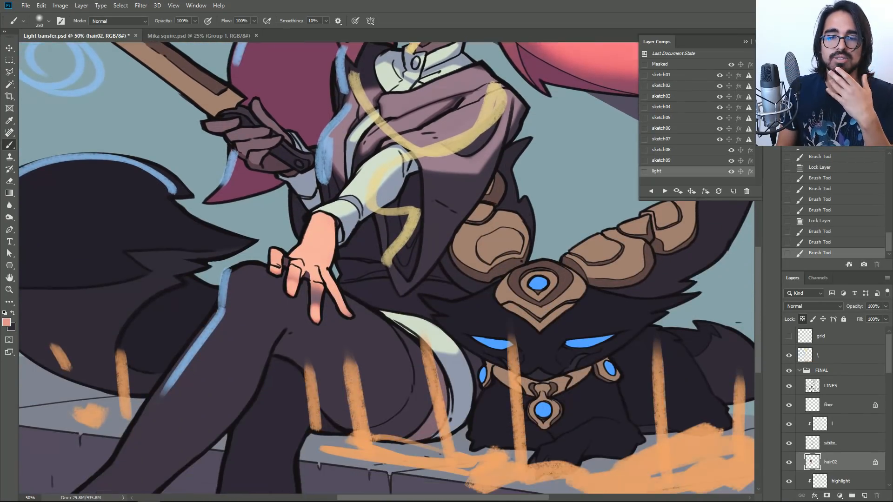
scroll(386, 268, "up", 7)
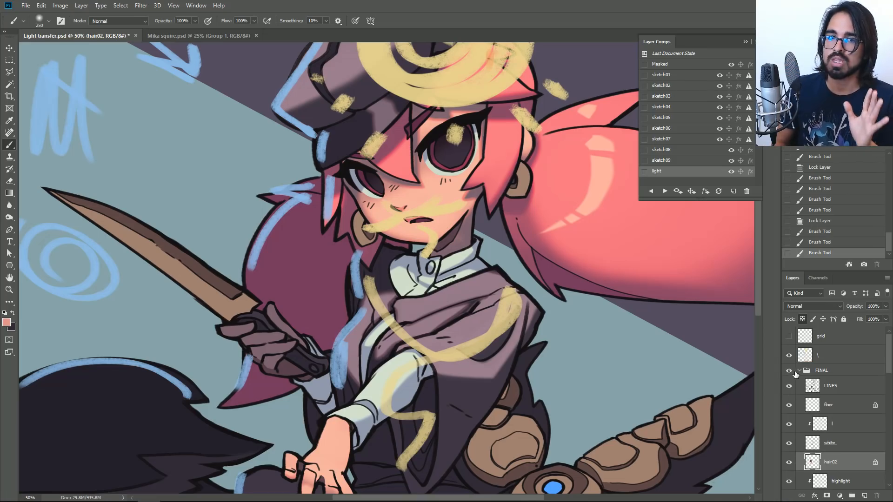
left_click(789, 357)
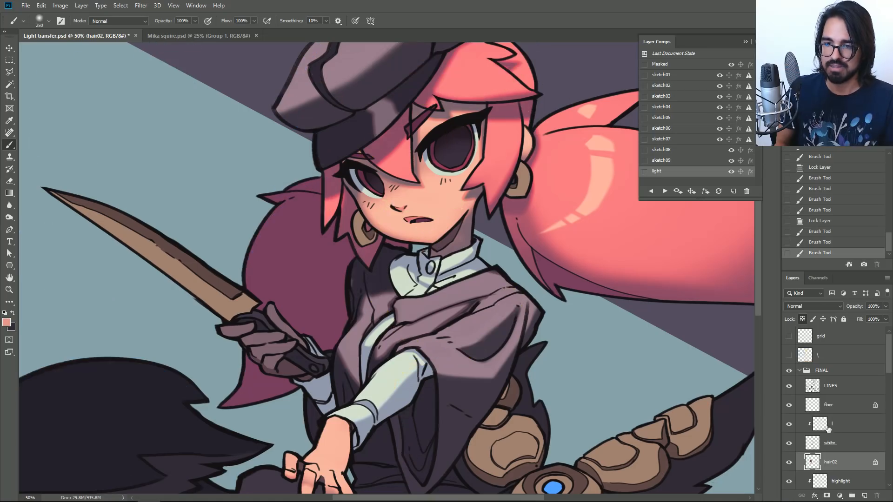
Find the ground's base colour in the layer stack and select the Layer 0 copy layer.
scroll(841, 420, "down", 8)
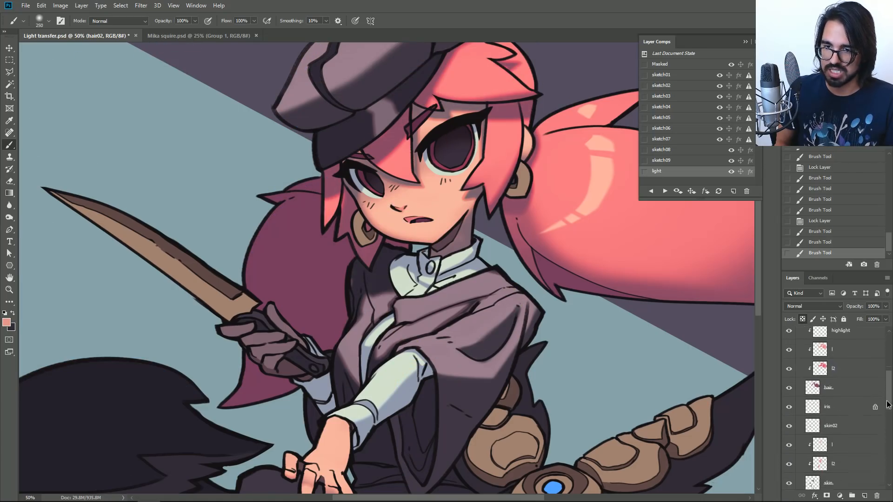
left_click(840, 419)
left_click_drag(517, 410, 513, 173)
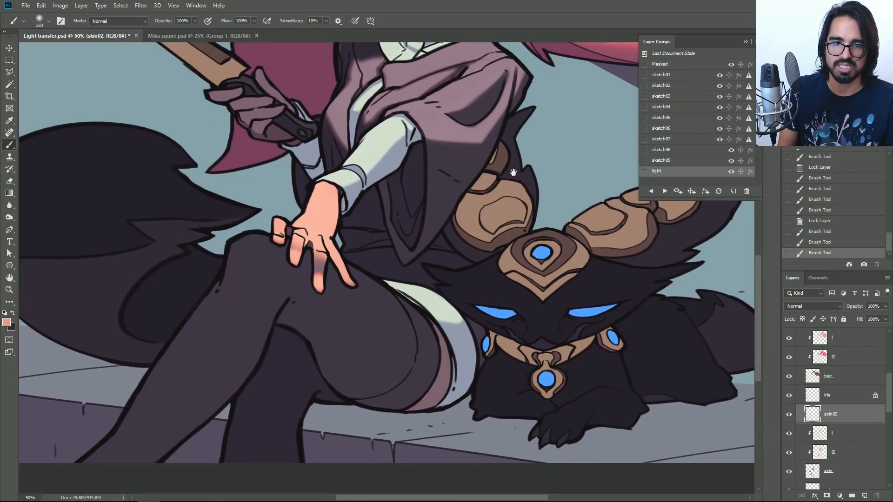
scroll(890, 426, "down", 4)
scroll(891, 427, "down", 5)
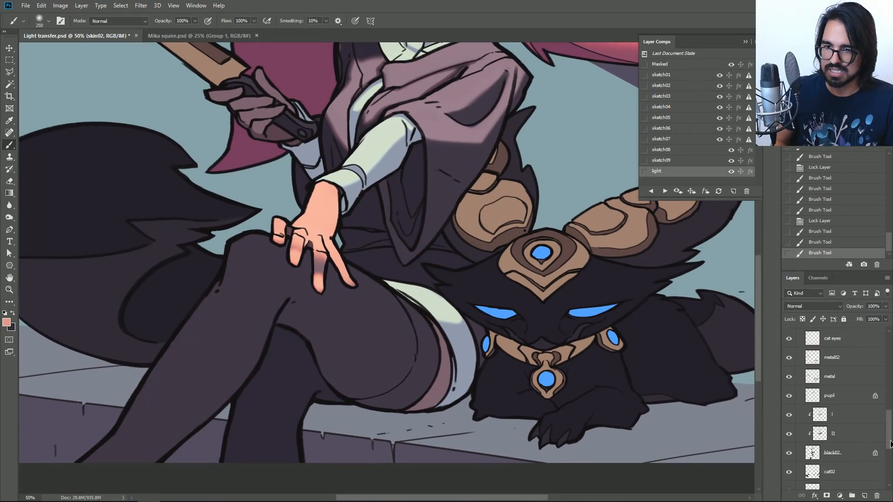
left_click(818, 427)
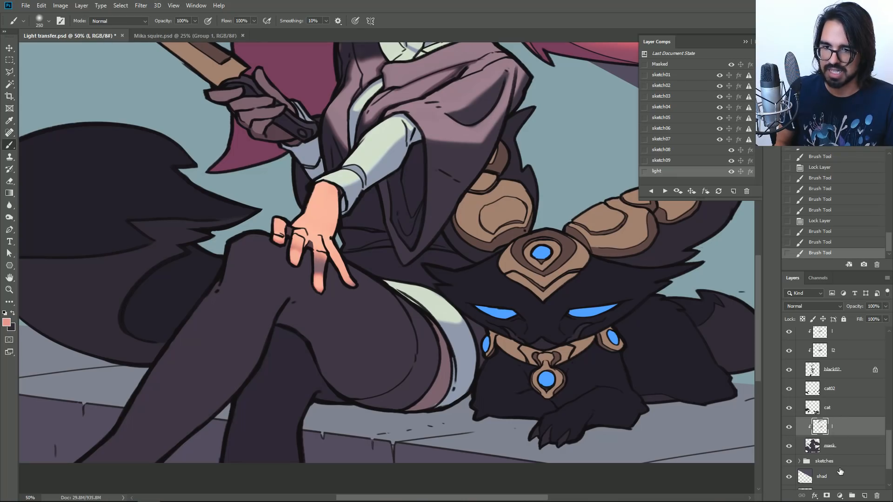
scroll(879, 455, "down", 2)
left_click(821, 442)
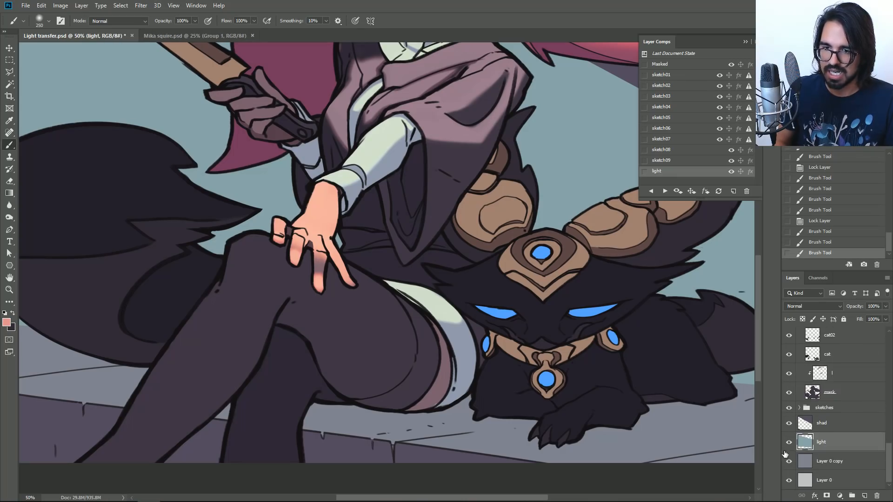
left_click(812, 468)
Sample the ground's grey, change it to a warm beige (#c6b5ab) and paint it along the ledge top with a larger brush.
left_click(33, 333, "alt")
left_click(7, 323)
left_click_drag(562, 225, 565, 213)
left_click(681, 295)
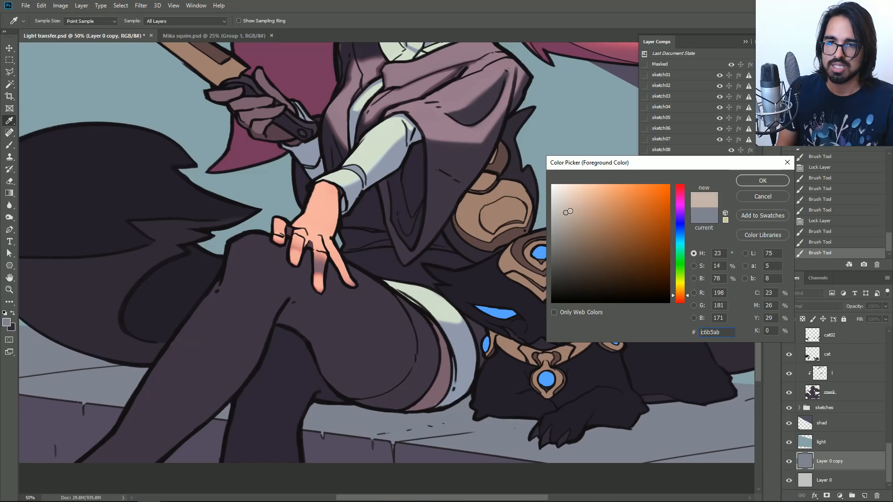
left_click(762, 180)
key("b")
key("ctrl+minus")
key("bracketright")
key("bracketright")
key("bracketright")
key("bracketright")
key("bracketright")
key("bracketright")
mouse_move(179, 346)
left_mouse_down()
mouse_move(630, 395)
mouse_move(193, 344)
mouse_move(510, 373)
mouse_move(603, 371)
left_mouse_up()
Lighten the beige and repaint the whole top surface of the ledge, undoing the last stray stroke.
left_click(6, 321)
left_click_drag(566, 213, 566, 196)
left_click(763, 181)
mouse_move(181, 341)
left_mouse_down()
mouse_move(633, 398)
mouse_move(583, 378)
mouse_move(682, 376)
left_mouse_up()
left_click_drag(179, 340, 119, 345)
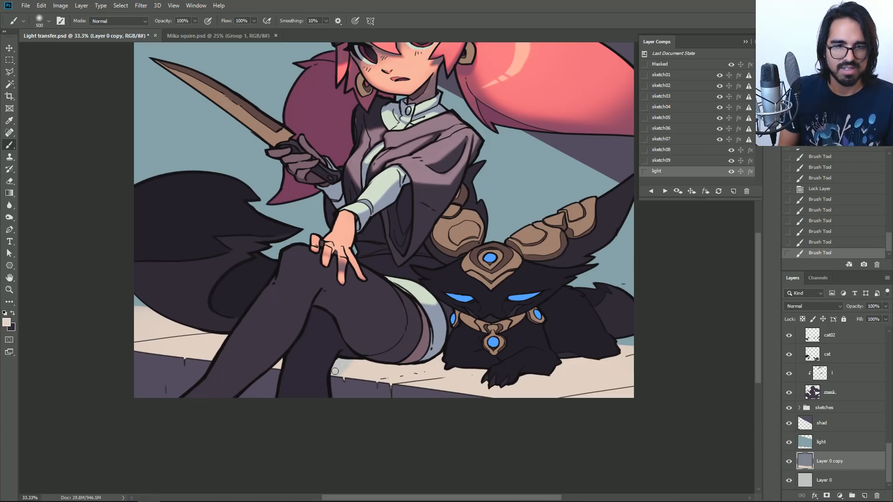
key("ctrl+z")
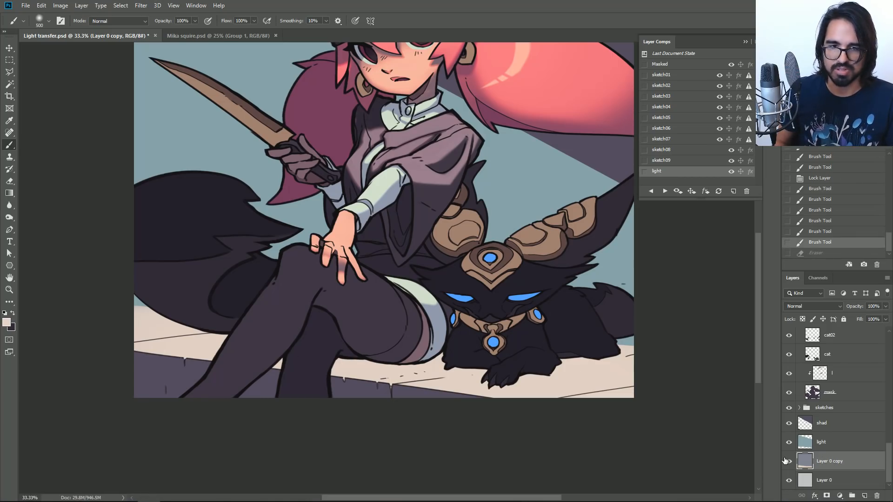
Sample the dark purple of the ledge's front, shrink the brush and try a shadow stroke beneath the thigh, undoing it.
left_click(190, 369, "alt")
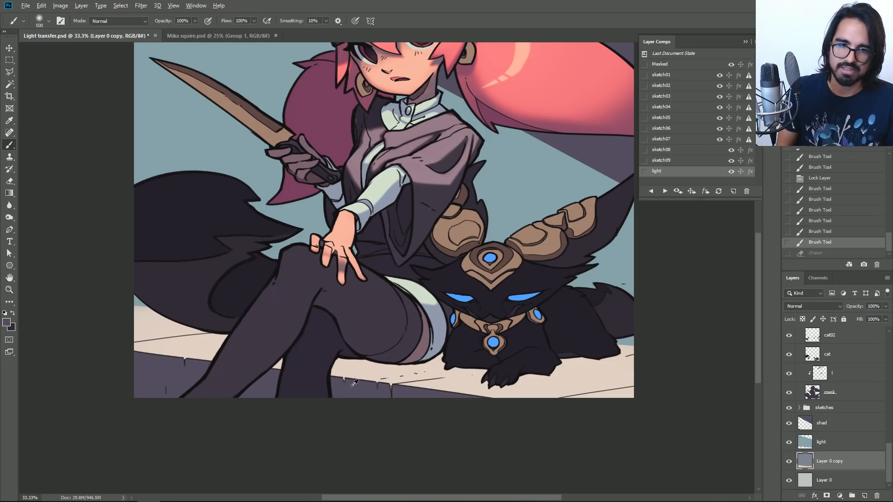
key("[")
key("[")
key("[")
key("[")
key("[")
key("[")
key("[")
key("[")
mouse_move(349, 367)
left_mouse_down()
mouse_move(337, 351)
mouse_move(343, 372)
mouse_move(345, 350)
left_mouse_up()
key("ctrl+z")
key("ctrl+z")
key("ctrl+z")
Lighten the sampled purple slightly and add a new layer above the Layer 0 copy layer.
left_click(6, 322)
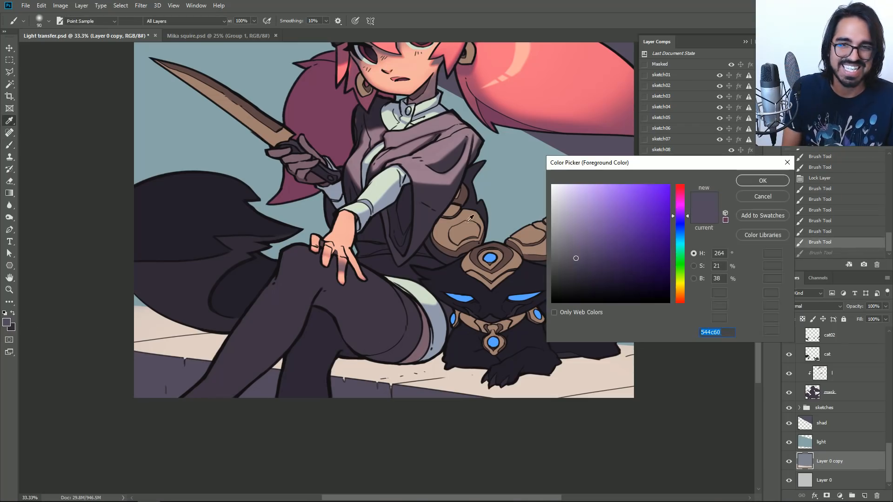
left_click_drag(577, 256, 573, 245)
left_click(749, 183)
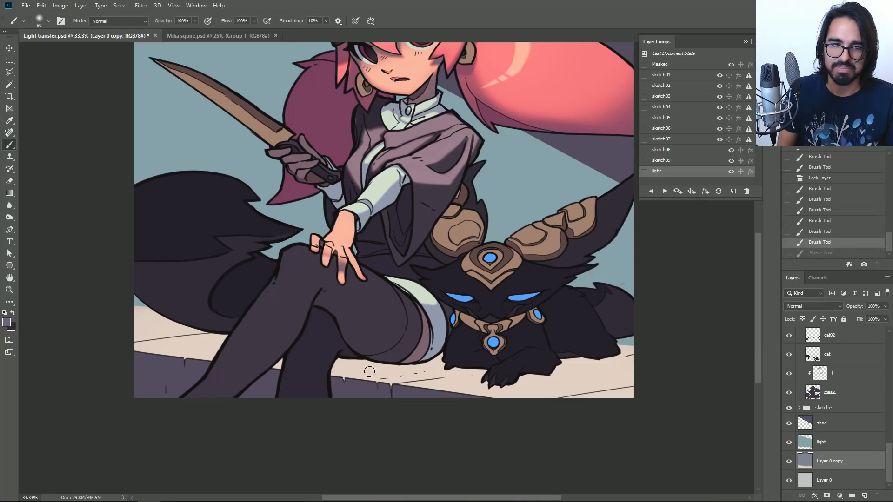
key("ctrl+shift+n")
key("Return")
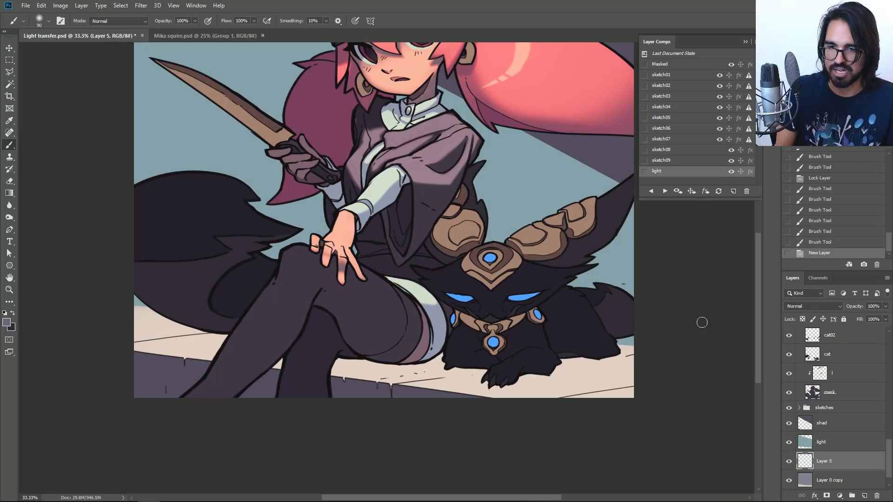
Paint soft purple contact shadows on the ledge beneath the thigh and the cat, reducing the brush size and redoing strokes as needed.
left_click_drag(349, 359, 332, 377)
key("ctrl+z")
mouse_move(345, 362)
left_mouse_down()
mouse_move(356, 344)
mouse_move(334, 359)
mouse_move(393, 355)
mouse_move(327, 358)
mouse_move(467, 361)
left_mouse_up()
key("bracketleft")
key("bracketleft")
key("bracketleft")
mouse_move(379, 361)
left_mouse_down()
mouse_move(452, 354)
mouse_move(418, 363)
left_mouse_up()
left_click_drag(430, 367, 487, 371)
key("ctrl+z")
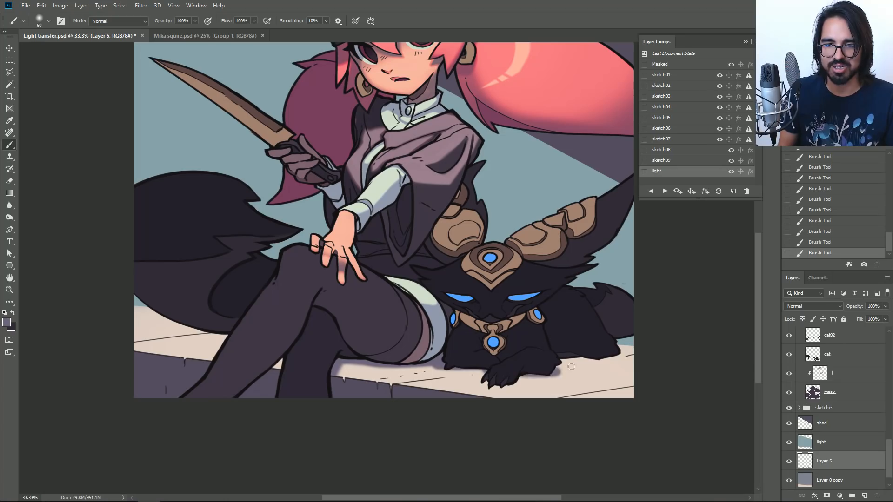
mouse_move(564, 361)
left_mouse_down()
mouse_move(597, 360)
mouse_move(575, 368)
mouse_move(635, 354)
left_mouse_up()
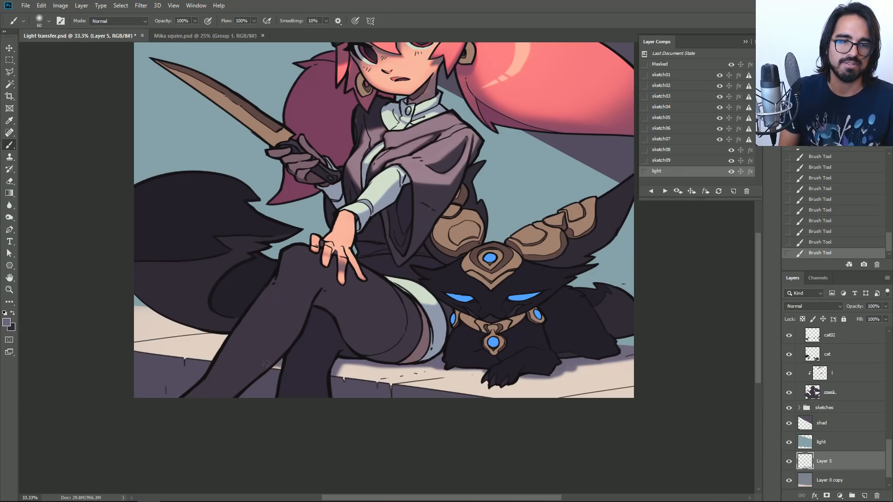
Paint a contact shadow on the ledge beneath the large tail and trim its edge with the ledge's beige.
left_click_drag(228, 339, 138, 326)
key("ctrl+z")
left_click_drag(228, 340, 167, 331)
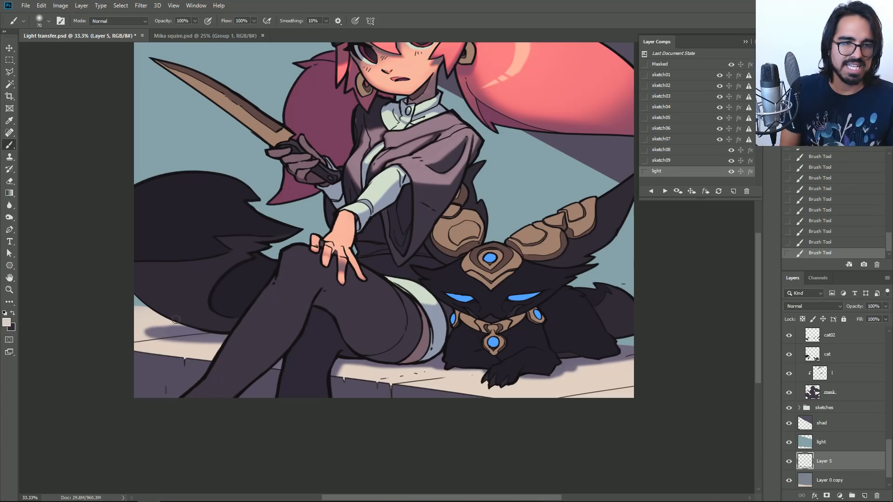
left_click_drag(132, 330, 218, 324)
On the mask layer, set the foreground colour to a reddish purple (#5a4358) and lock the layer's transparent pixels.
left_click_drag(543, 308, 516, 385)
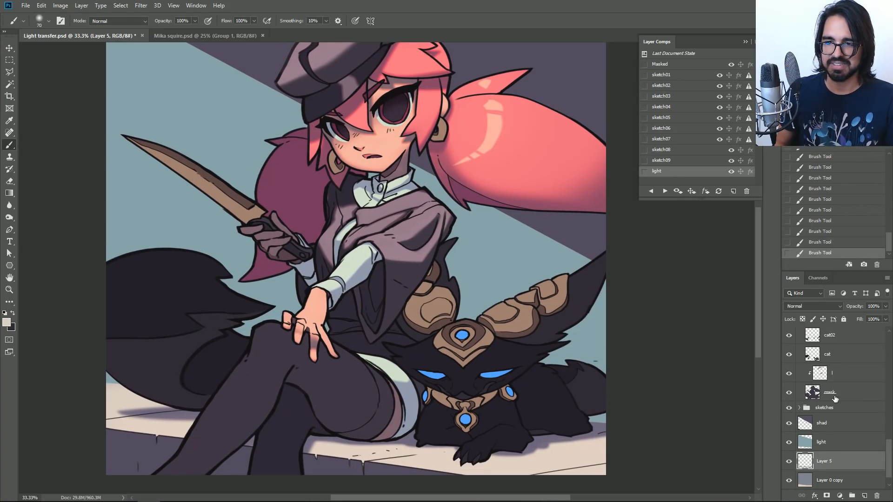
left_click(854, 396)
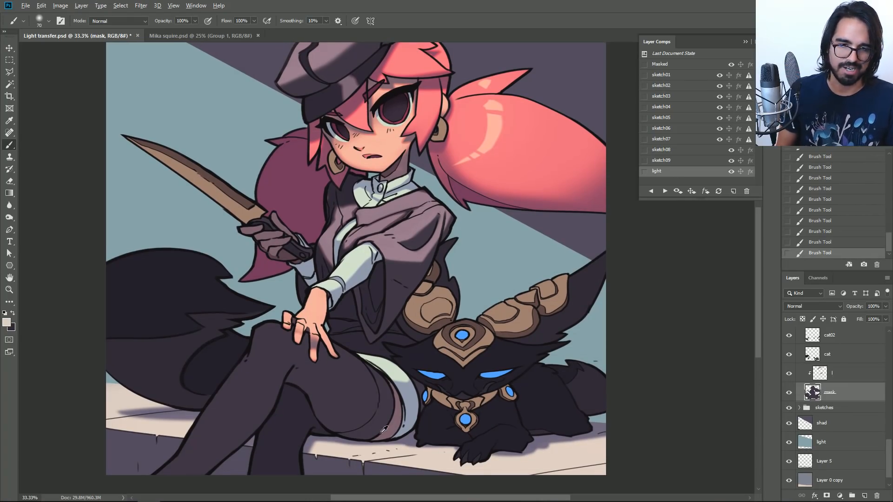
left_click(10, 325)
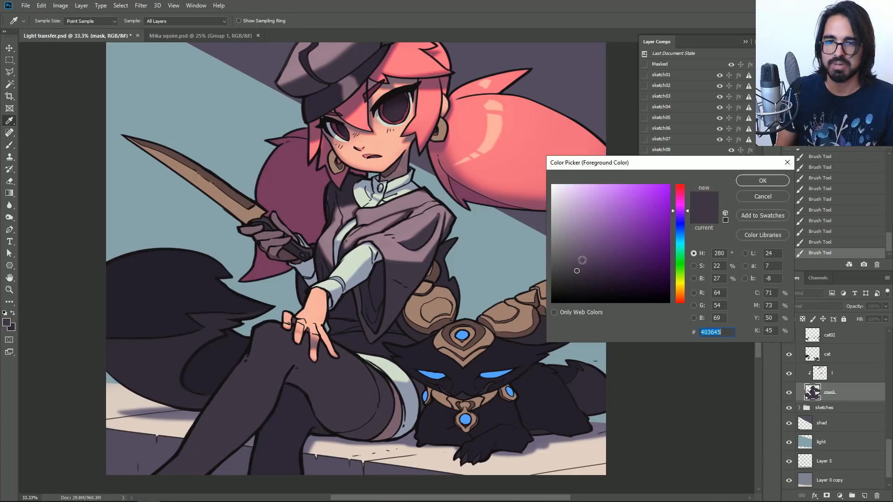
left_click(685, 202)
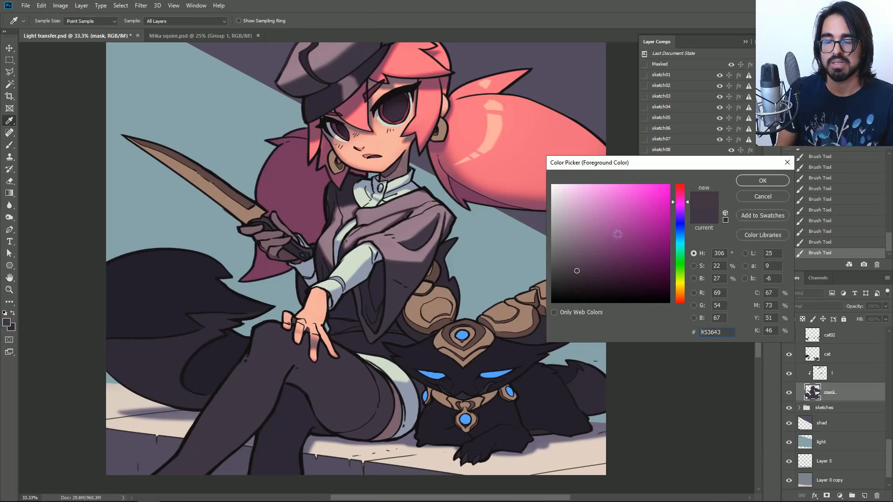
left_click(579, 256)
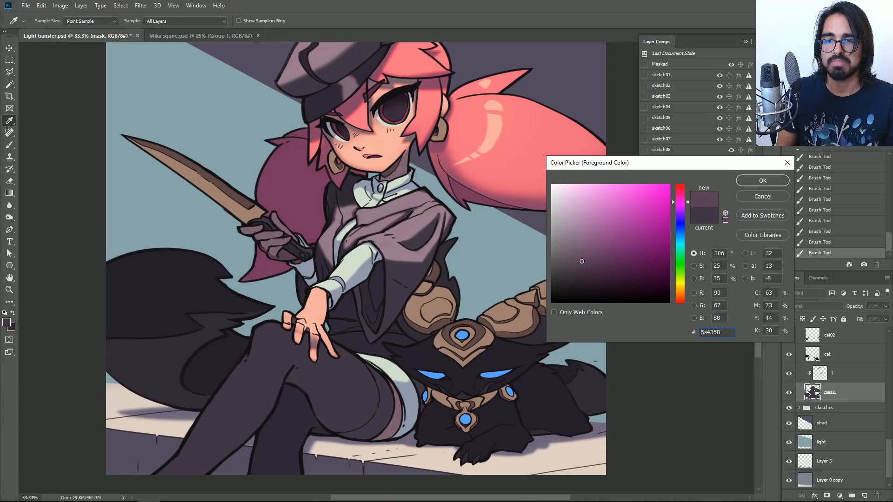
left_click(762, 181)
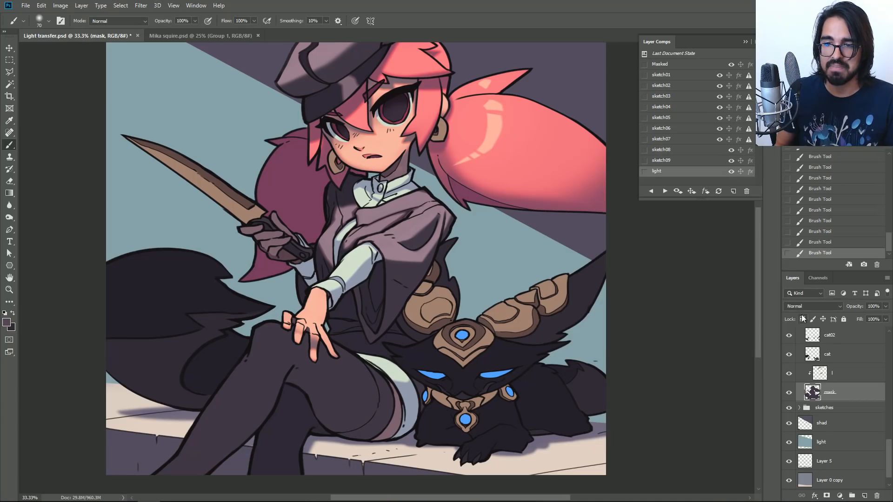
left_click(789, 394)
left_click(788, 393)
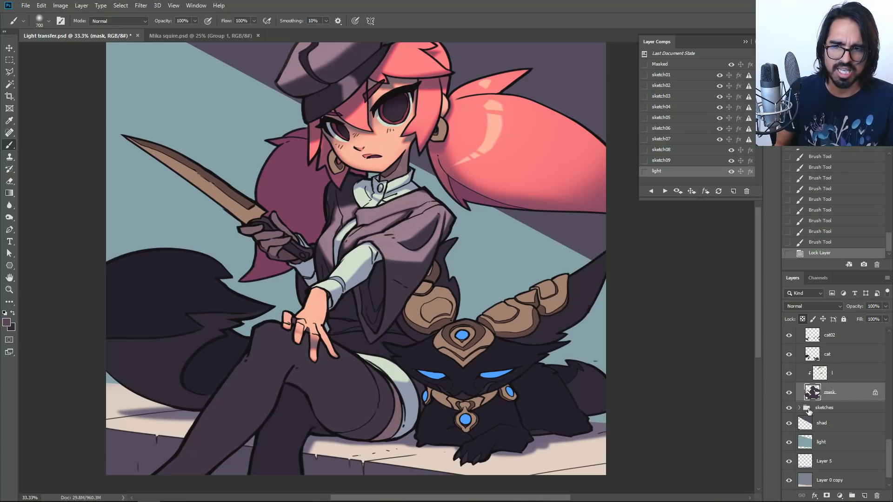
left_click(802, 319)
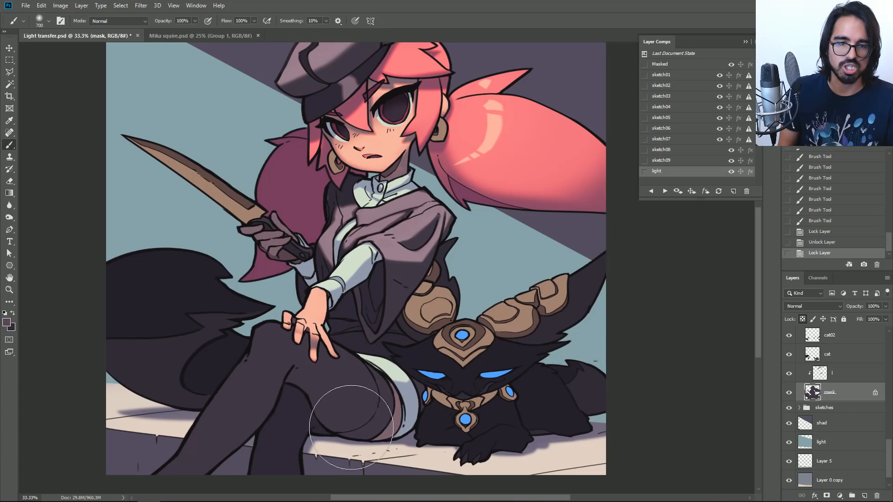
Try brushing the reddish purple as bounced light on the underside of the thigh and the lower shawl, comparing before and after.
mouse_move(363, 431)
left_mouse_down()
mouse_move(313, 400)
mouse_move(370, 446)
mouse_move(306, 406)
mouse_move(354, 443)
mouse_move(376, 443)
mouse_move(331, 419)
mouse_move(354, 435)
left_mouse_up()
key("ctrl+z")
key("ctrl+z")
key("bracketleft")
key("bracketleft")
mouse_move(288, 392)
left_mouse_down()
mouse_move(249, 466)
mouse_move(284, 398)
left_mouse_up()
key("ctrl+z")
key("ctrl+shift+z")
key("bracketleft")
left_click_drag(383, 342, 407, 293)
key("ctrl+z")
key("ctrl+shift+z")
key("ctrl+z")
key("ctrl+shift+z")
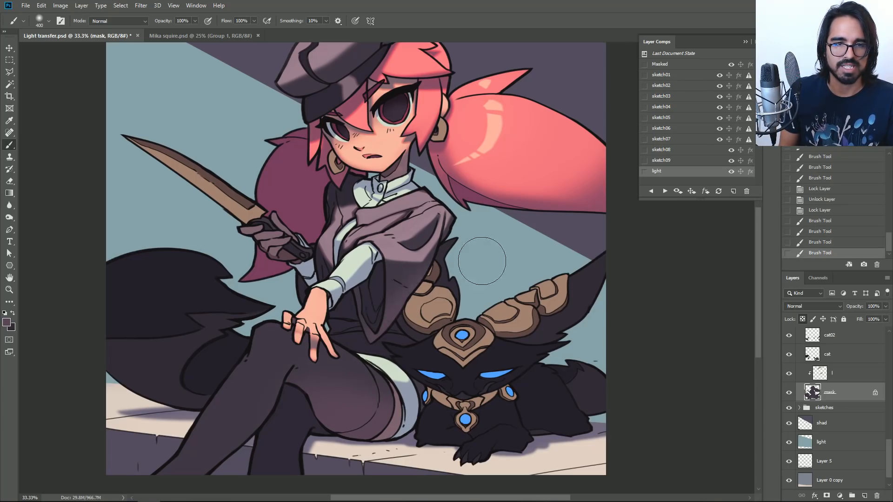
Try reworking the bounced light on the shaded part of the shawl in close-up, checking the light layer above the mask.
scroll(419, 226, "up", 2)
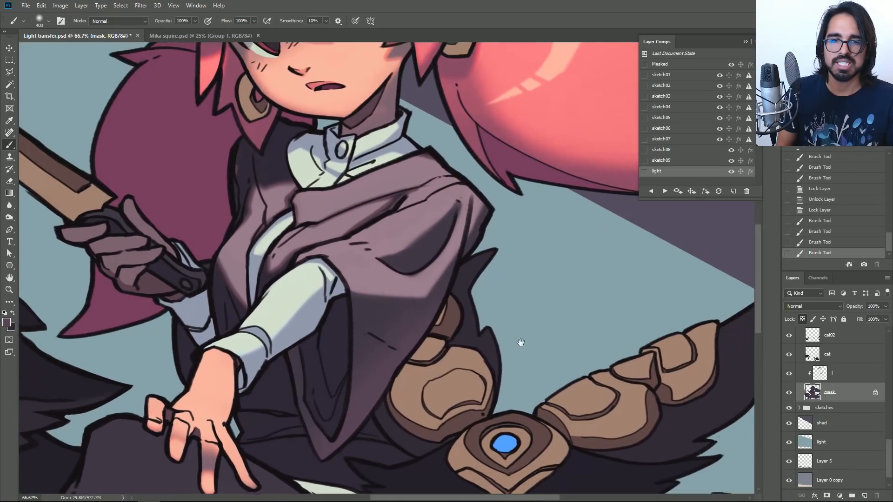
left_click_drag(417, 237, 437, 223)
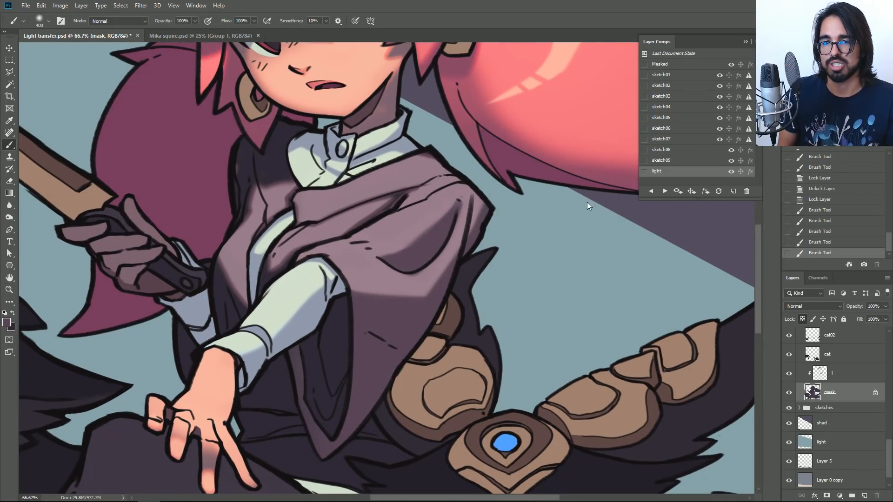
key("ctrl+z")
left_click_drag(344, 418, 391, 345)
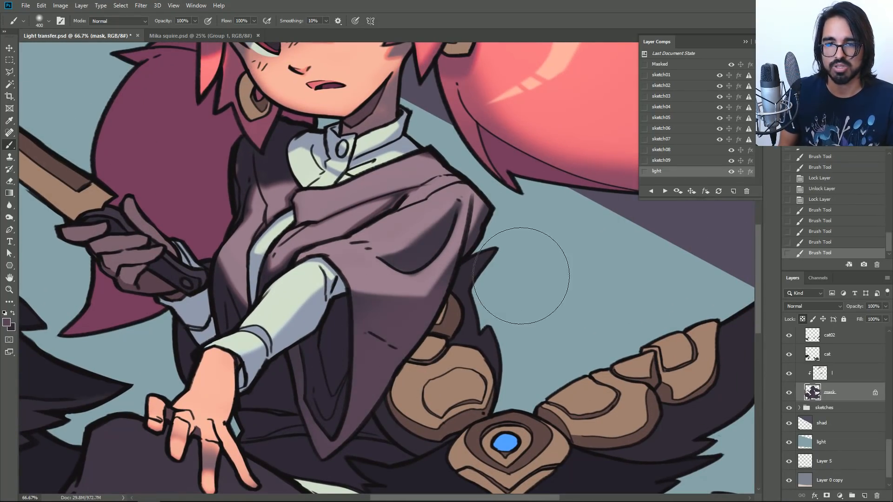
left_click(818, 243)
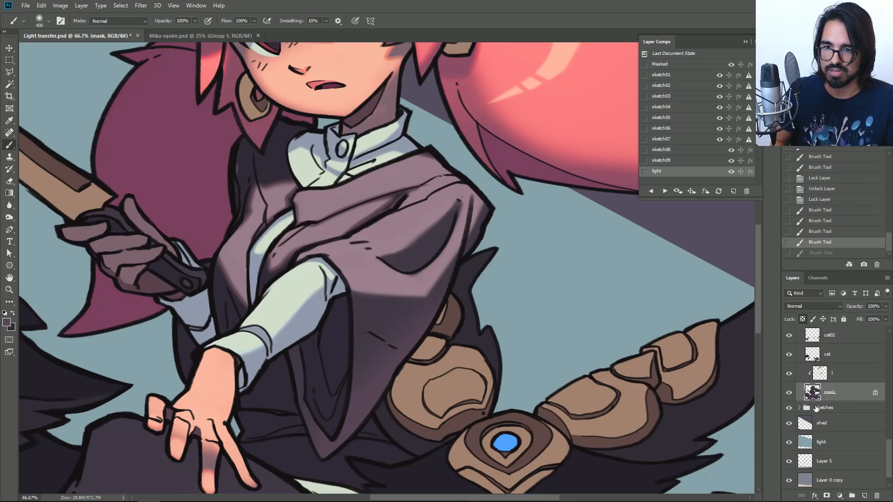
left_click(789, 374)
left_click(788, 374)
key("ctrl+shift+z")
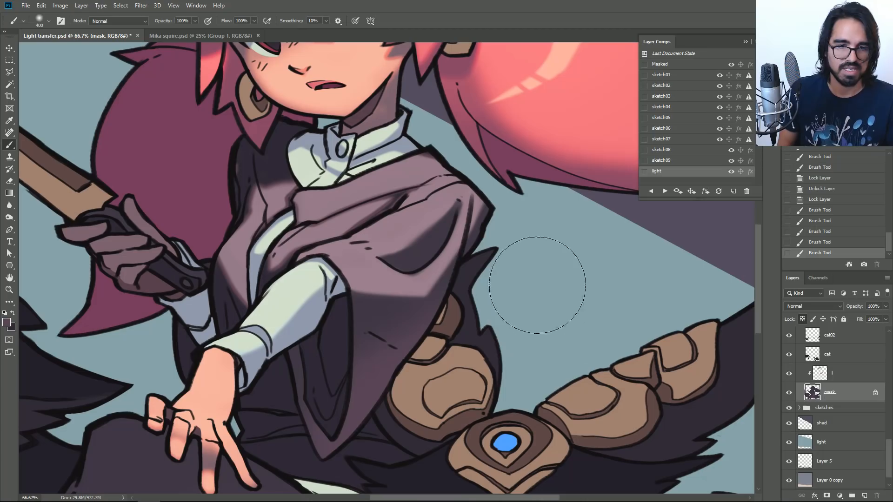
left_click_drag(370, 433, 409, 313)
Shift the hue of the foreground purple closer to red.
left_click(7, 322)
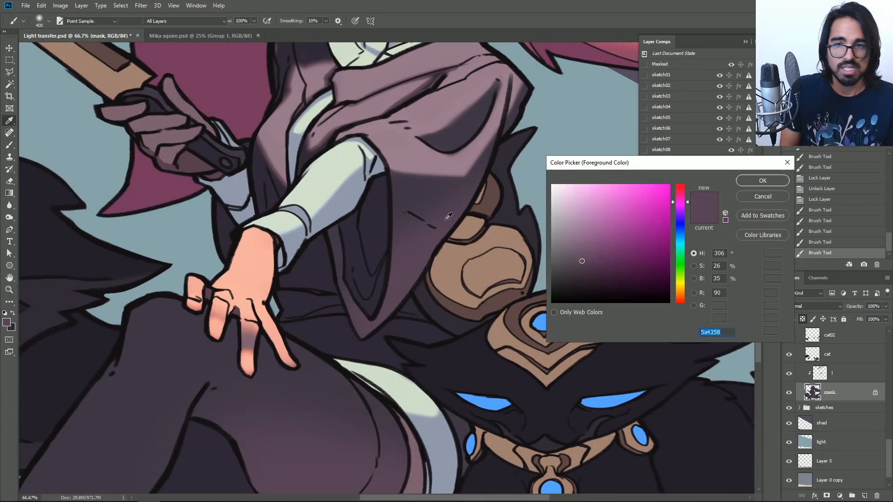
left_click(685, 192)
left_click(749, 180)
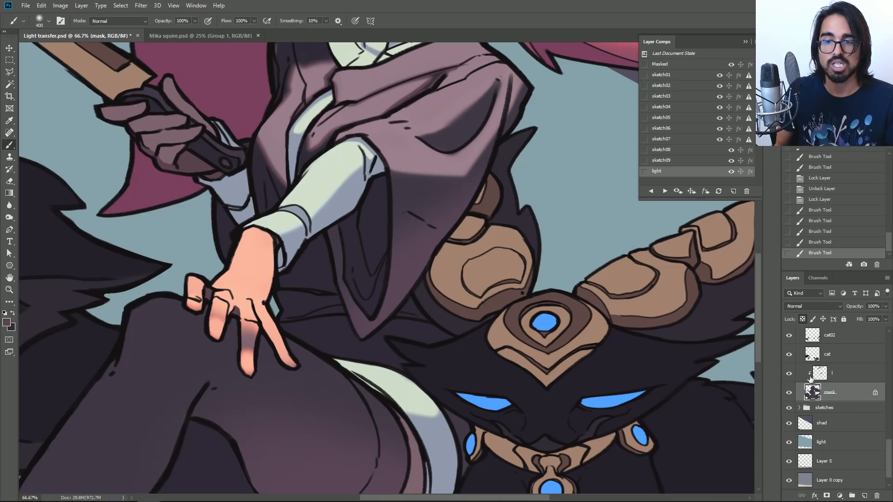
Try the warmer purple on the shawl's lower edge and revert the history to the state before the mask layer's bounced-light strokes.
left_click_drag(420, 299, 479, 225)
left_click(839, 242)
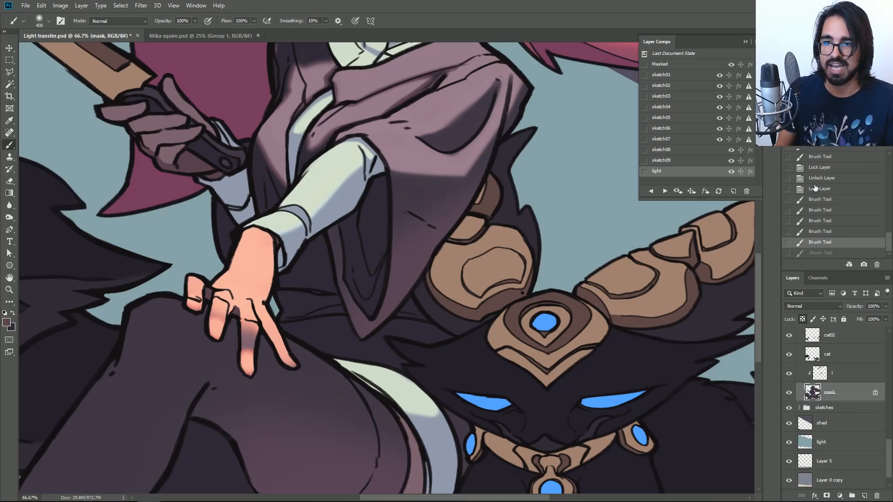
left_click(815, 188)
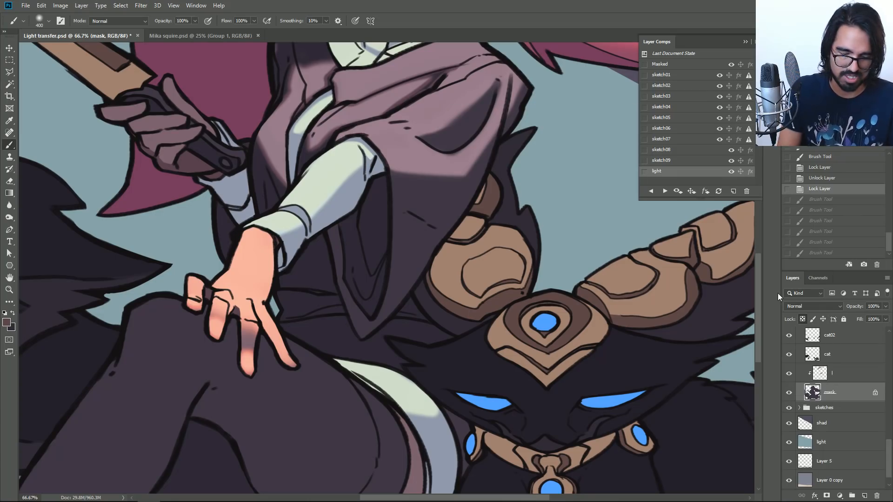
Create a new layer named rl clipped directly above the mask layer.
key("ctrl+shift+n")
type("rl")
key("Return")
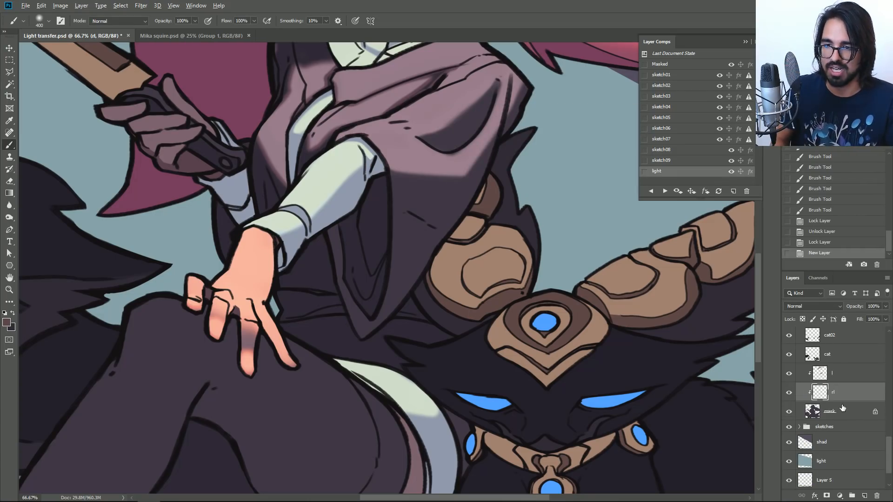
Paint the warm purple bounced light on the thigh's underside and the shaded lower shawl on the rl layer, adjusting the brush size.
left_click_drag(415, 441, 465, 307)
key("bracketright")
key("bracketright")
mouse_move(451, 393)
left_mouse_down()
mouse_move(288, 317)
mouse_move(397, 401)
mouse_move(415, 400)
mouse_move(279, 321)
mouse_move(375, 363)
left_mouse_up()
key("ctrl+z")
key("bracketleft")
left_click_drag(515, 207, 485, 331)
left_click(421, 306)
left_click_drag(422, 305, 484, 215)
key("ctrl+z")
left_click_drag(465, 272, 500, 239)
Brush the warm purple along the shaded underside of the cap with a smaller brush, comparing with and without the stroke.
mouse_move(595, 149)
left_mouse_down()
mouse_move(510, 329)
mouse_move(599, 388)
mouse_move(504, 456)
mouse_move(538, 490)
left_mouse_up()
left_click_drag(507, 263, 512, 416)
key("[")
key("[")
key("[")
key("[")
key("[")
key("[")
left_click_drag(298, 278, 469, 185)
key("ctrl+z")
left_click_drag(240, 305, 470, 184)
key("ctrl+z")
key("ctrl+shift+z")
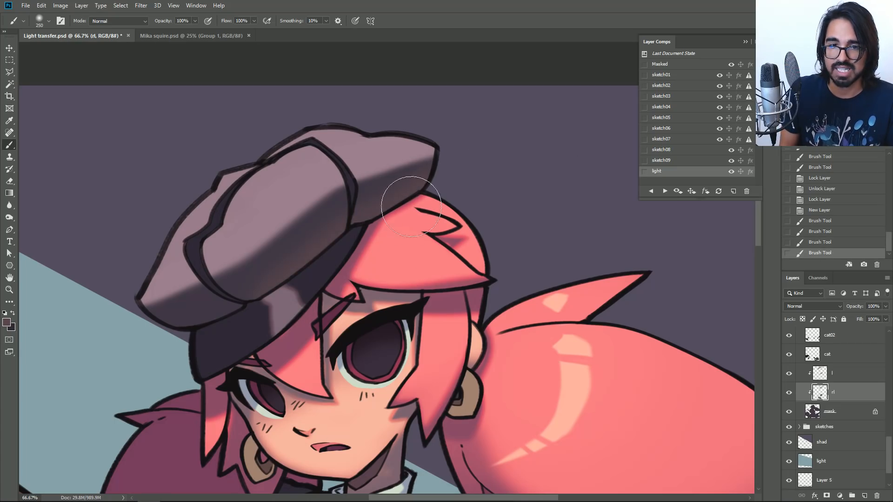
Sample a pink from the hair beside the cap and try it along the cap's underside with a larger brush, undoing the stroke.
left_click(414, 200, "alt")
key("bracketright")
key("bracketright")
key("bracketright")
left_click_drag(299, 279, 425, 203)
key("ctrl+z")
key("ctrl+shift+z")
key("ctrl+z")
key("ctrl+shift+z")
key("ctrl+z")
Darken the sampled pink to a deeper red and brush it as bounced light across the cap's underside above the hair.
left_click(7, 321)
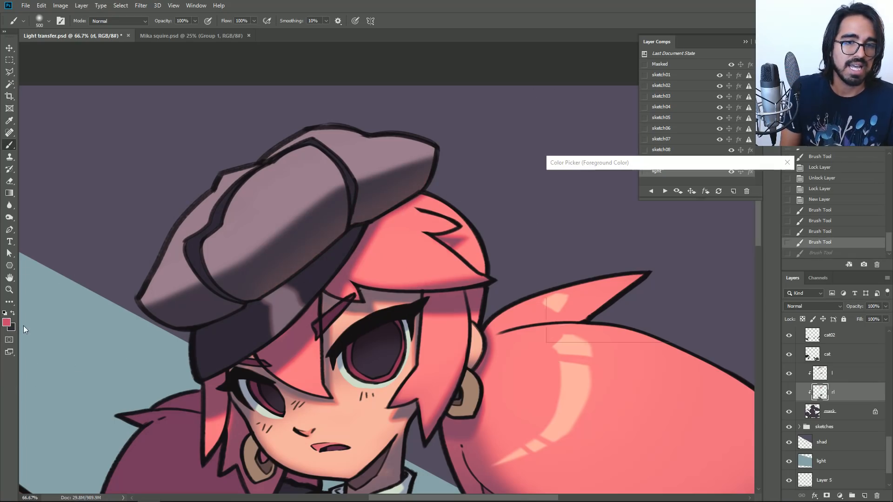
left_click(392, 249)
left_click_drag(621, 206, 623, 224)
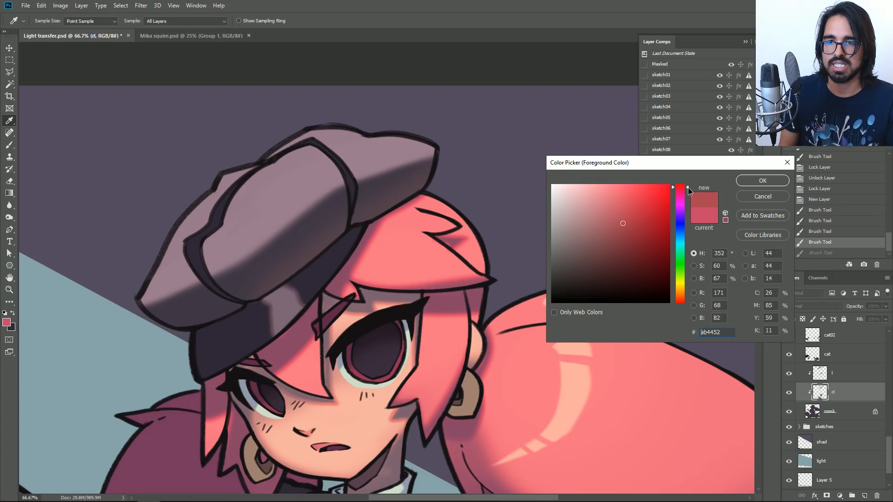
left_click(762, 180)
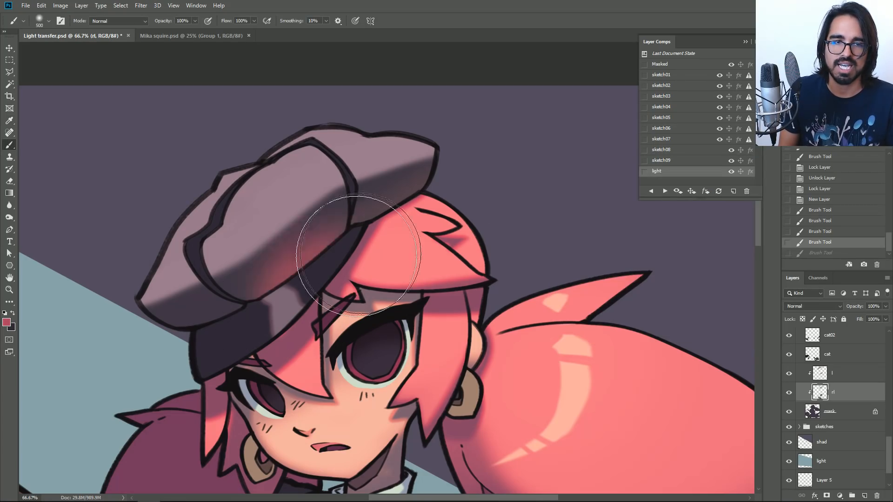
left_click_drag(376, 249, 455, 209)
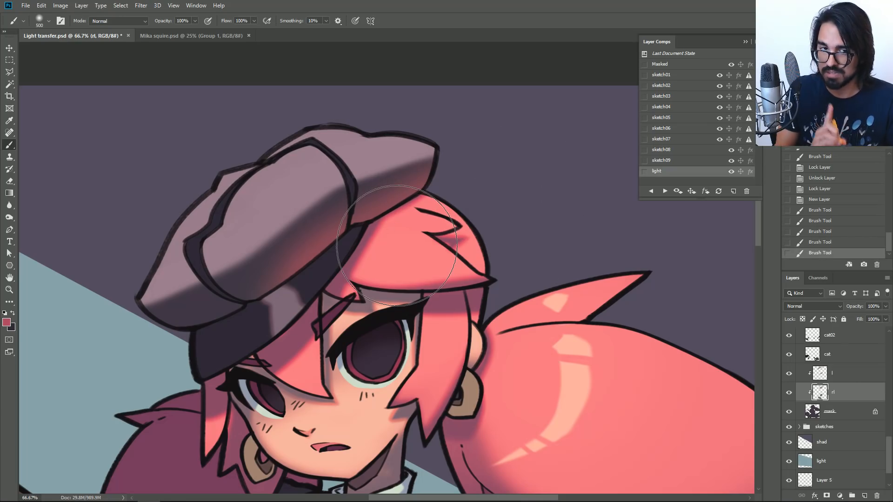
left_click_drag(335, 212, 345, 147)
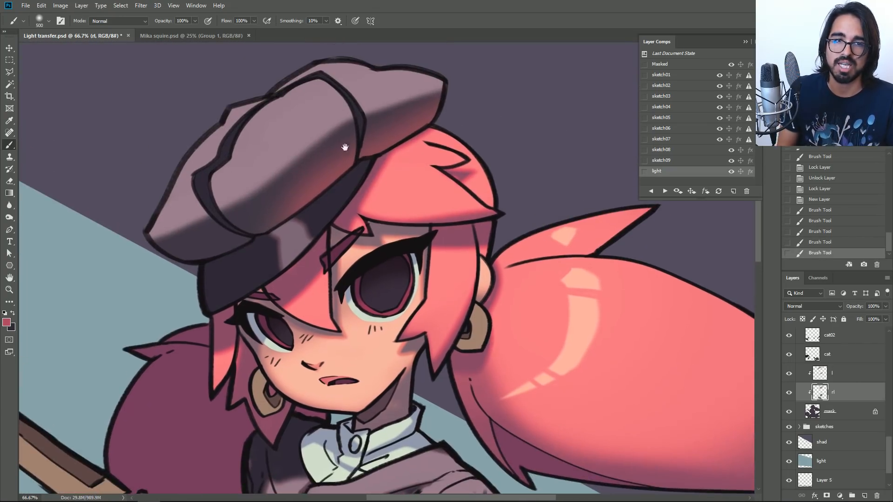
Compare the whole illustration with and without the rl bounced-light layer above the mask.
key("ctrl+minus")
key("ctrl+minus")
left_click_drag(471, 328, 494, 210)
left_click(791, 393)
left_click(789, 394)
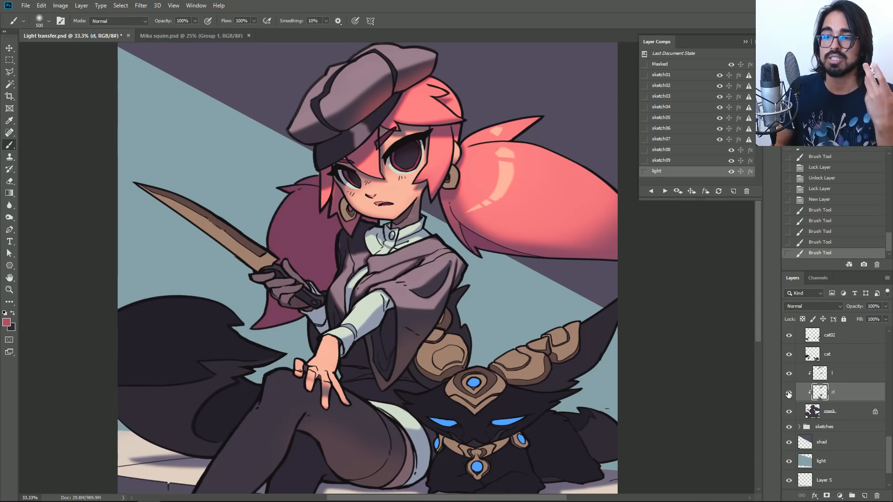
left_click(788, 393)
left_click(789, 395)
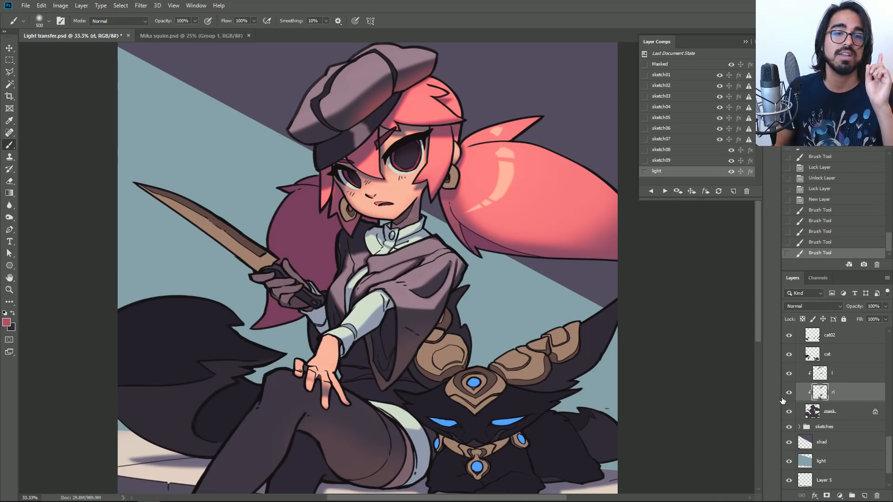
Identify the layer that holds the rear ponytail by toggling the mask and hair layers, and select hair02.
left_click(812, 417)
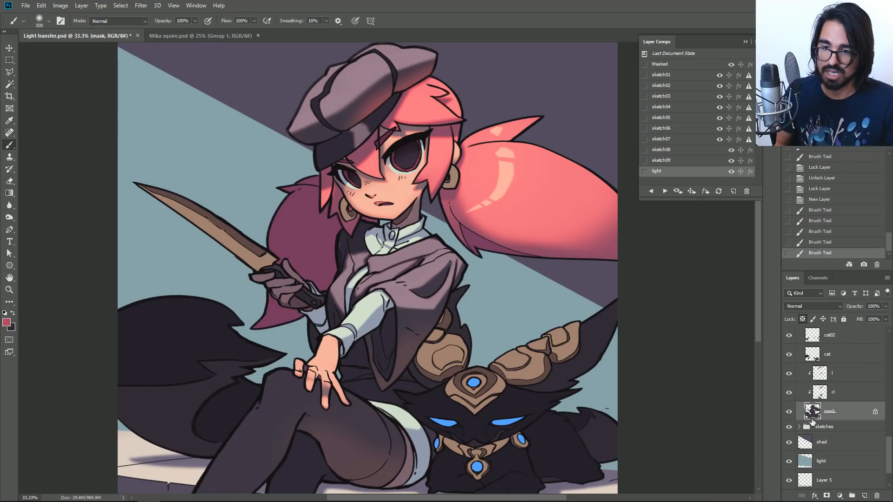
left_click(789, 412)
left_click(789, 412)
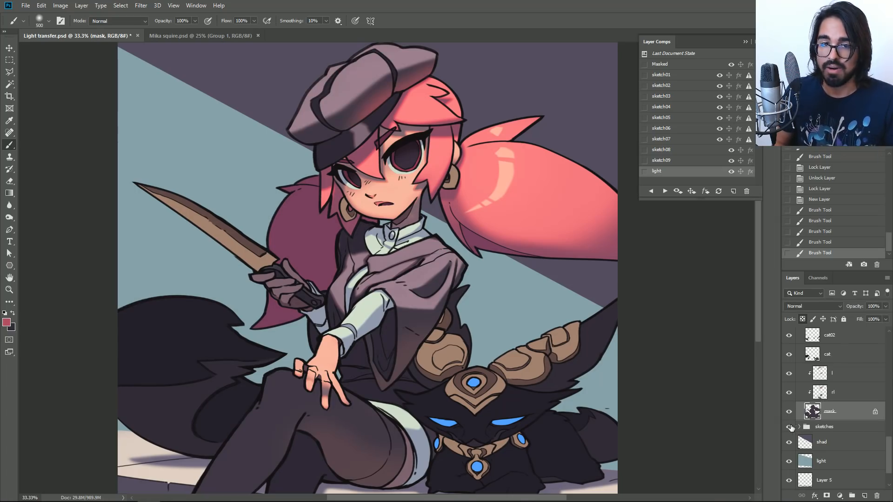
left_click_drag(889, 442, 884, 386)
left_click(838, 362)
left_click(788, 363)
left_click(787, 363)
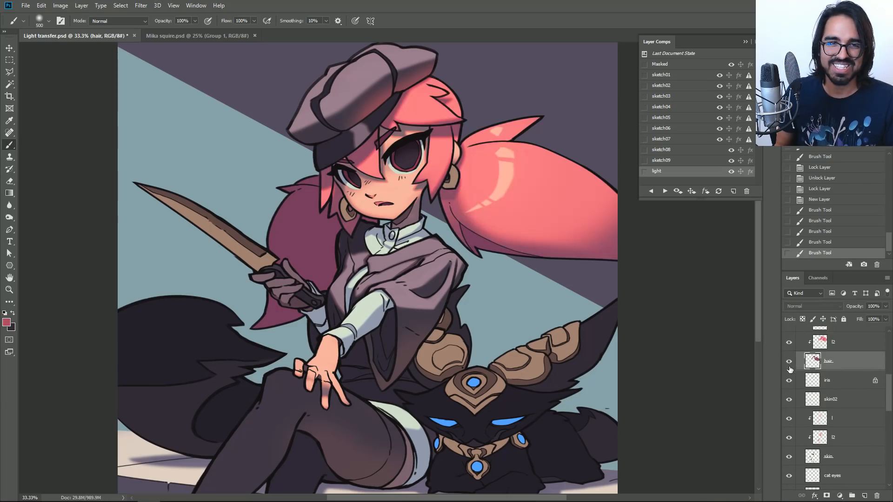
left_click_drag(888, 387, 889, 367)
left_click(837, 355)
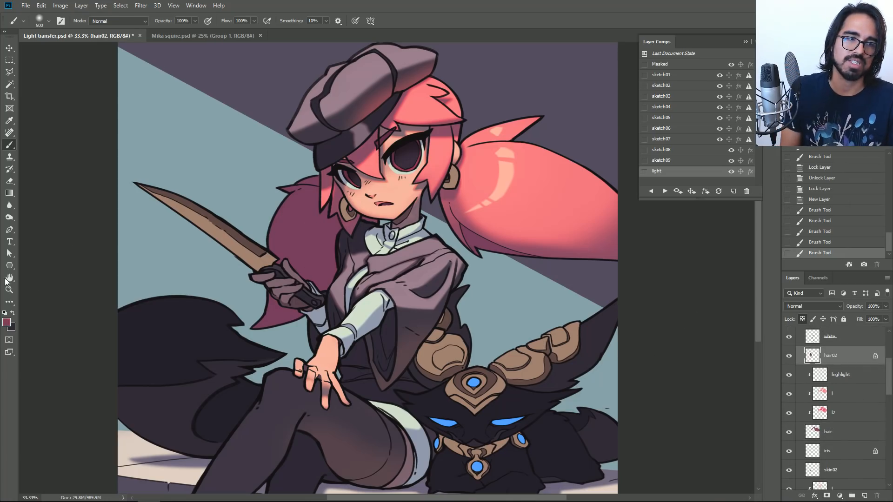
Set the foreground colour to a greyish blue, #677385, for the rear ponytail's bounced light.
left_click(6, 322)
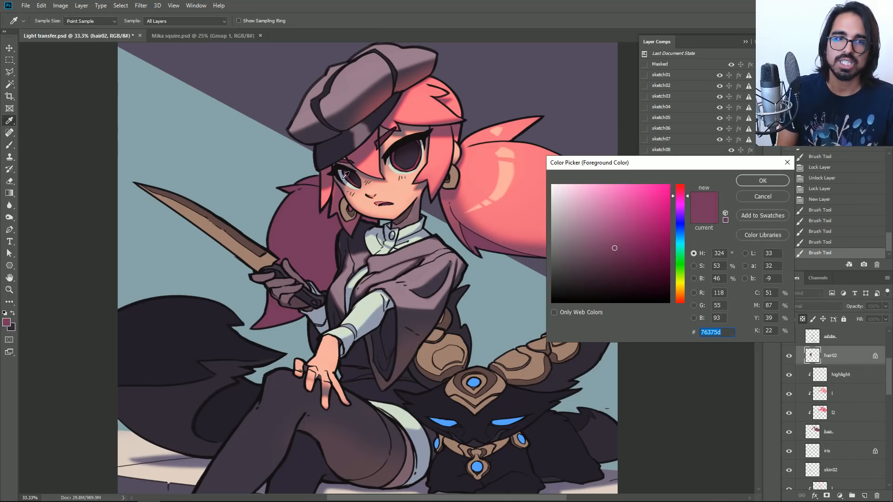
left_click(507, 293)
left_click_drag(690, 242, 689, 233)
left_click(578, 239)
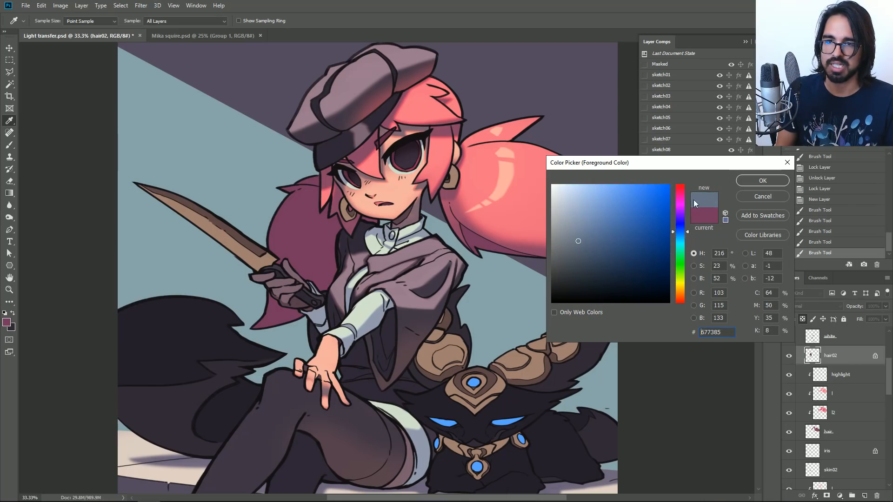
left_click(763, 180)
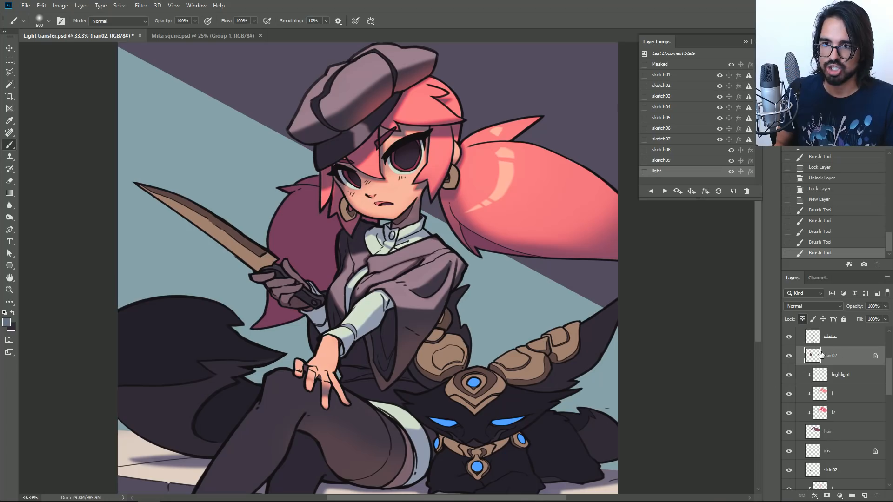
Create a new layer named rl above hair02 and clip it to the hair02 layer.
key("ctrl+shift+n")
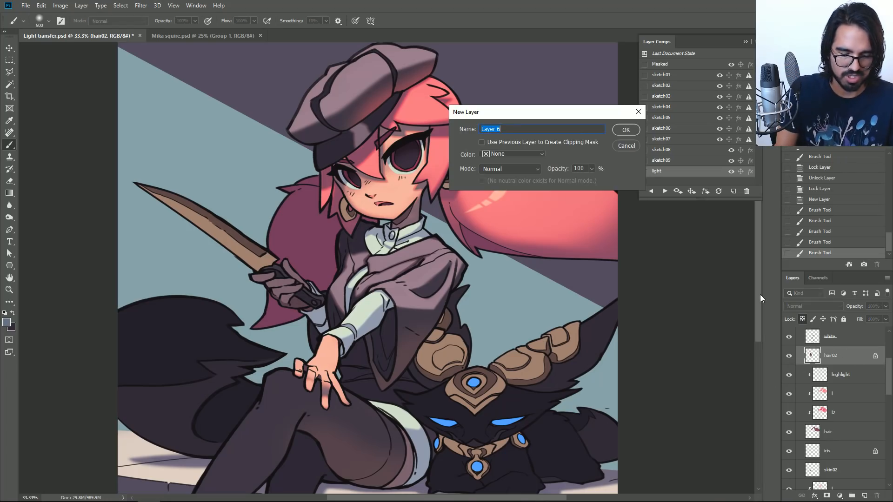
type("rl")
key("Return")
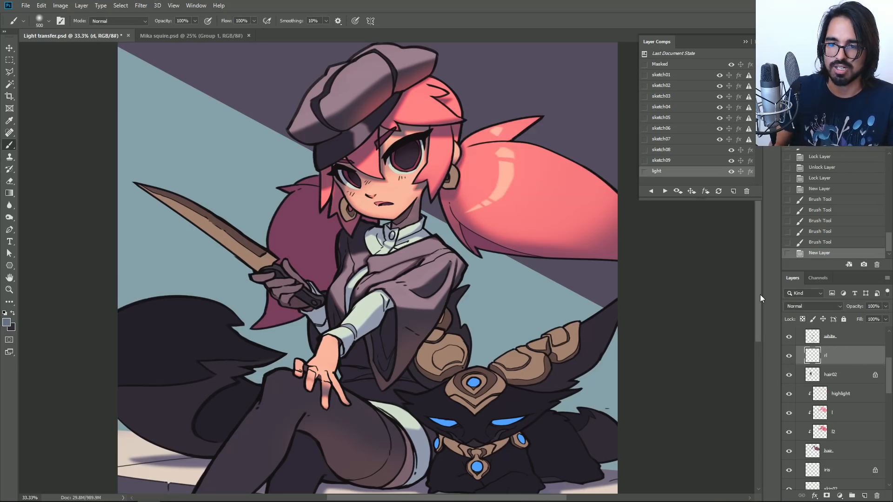
left_click(844, 365, "alt")
Try the greyish blue on the rear ponytail's lower tip with a much smaller brush and undo the stroke.
key("bracketleft")
key("bracketleft")
key("bracketleft")
key("bracketleft")
key("bracketleft")
key("bracketleft")
key("bracketleft")
key("bracketleft")
key("bracketleft")
left_click_drag(256, 321, 272, 298)
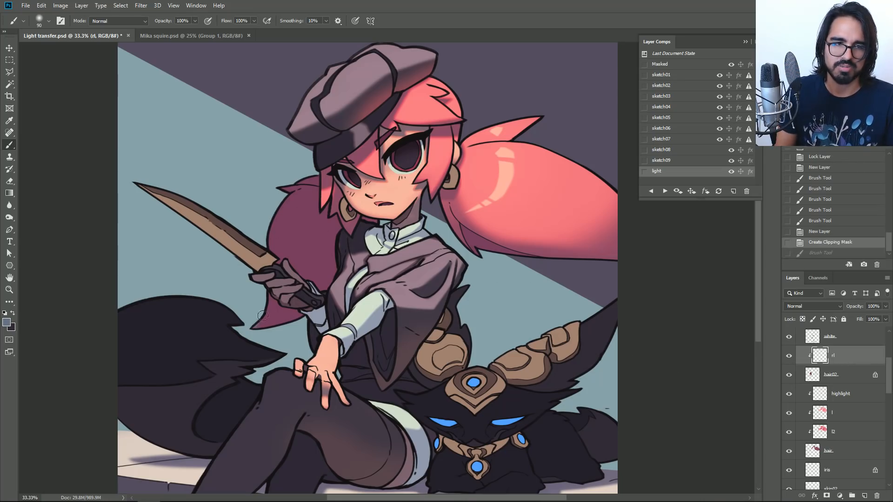
key("ctrl+z")
Set the foreground colour to the muted violet-blue #555177 and brush it along the rear ponytail's outer edge.
left_click(7, 323)
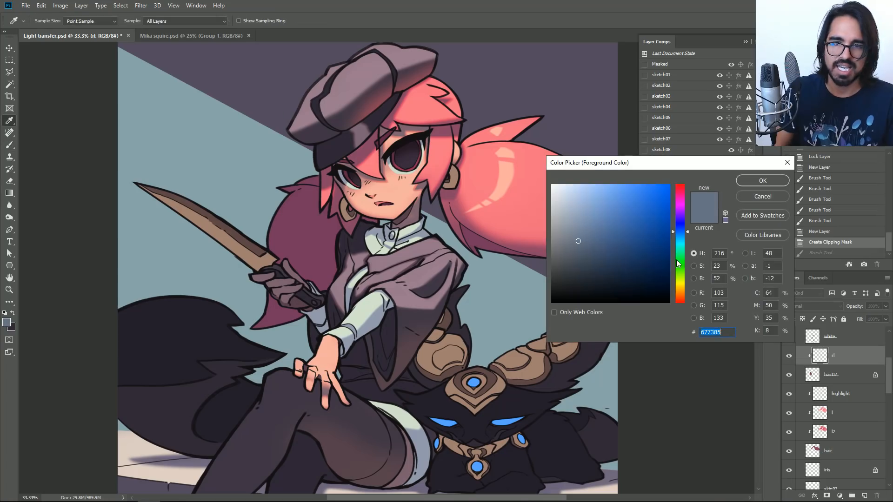
left_click_drag(687, 227, 687, 222)
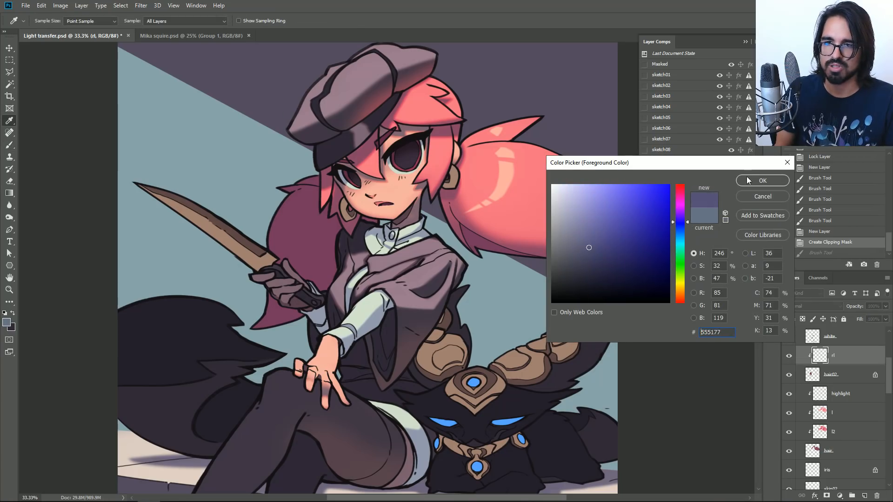
left_click(762, 181)
left_click_drag(270, 223, 284, 229)
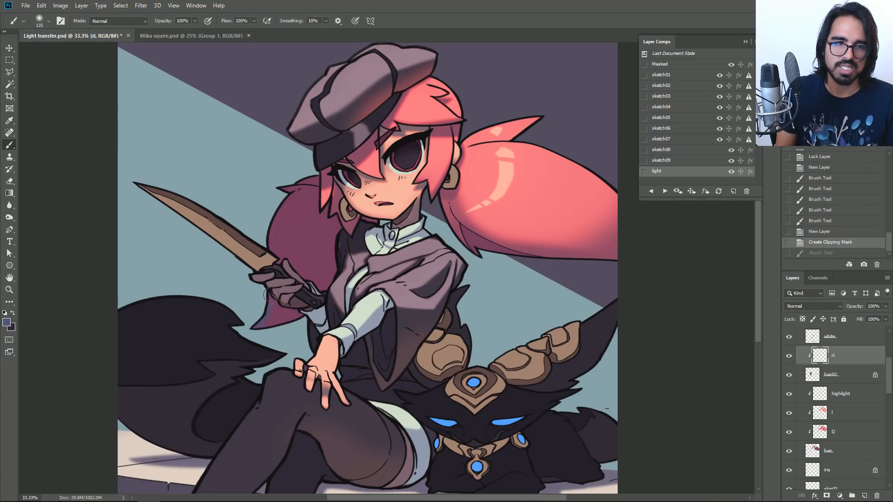
Lighten the colour to #5f5b87 and brush it up the rear ponytail's outer edge with progressively smaller brushes.
left_click(7, 322)
left_click(587, 238)
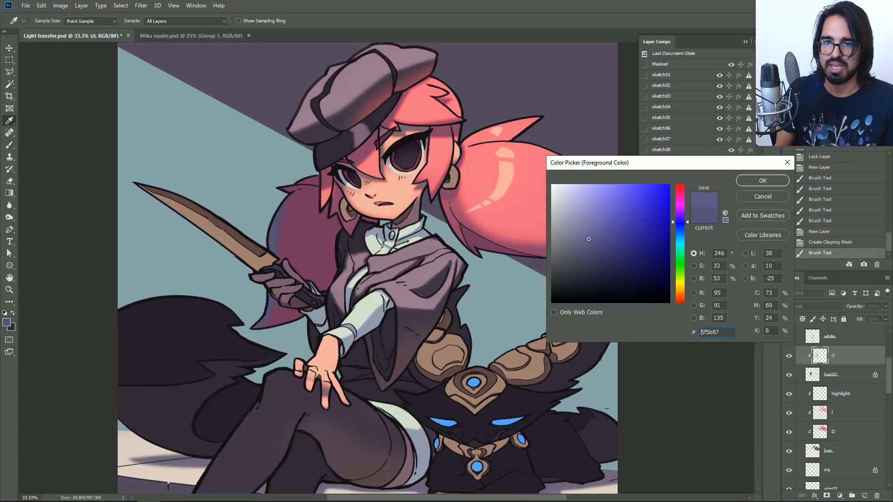
left_click(758, 180)
left_click_drag(263, 313, 271, 301)
key("bracketleft")
key("bracketleft")
key("bracketleft")
left_click_drag(274, 251, 281, 212)
mouse_move(280, 215)
left_mouse_down()
mouse_move(324, 181)
mouse_move(302, 186)
left_mouse_up()
key("bracketleft")
key("bracketleft")
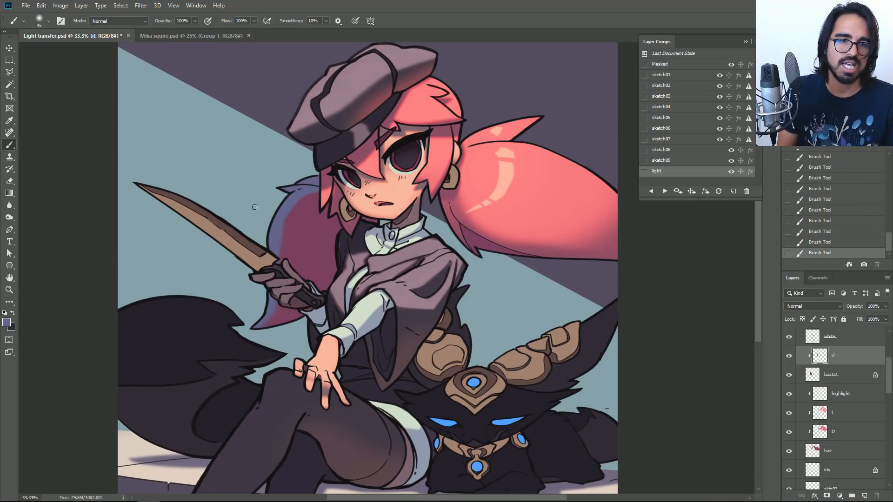
Lighten the colour to #75729a, undo the last stroke and brush bounced light along the rear ponytail's outer edge.
left_click(7, 323)
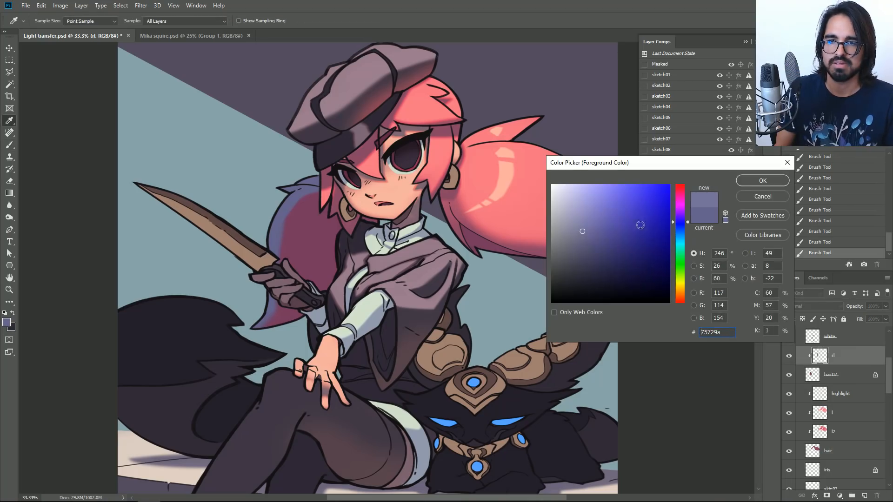
left_click(763, 181)
key("ctrl+z")
mouse_move(258, 324)
left_mouse_down()
mouse_move(275, 306)
mouse_move(275, 255)
left_mouse_up()
left_click_drag(270, 307, 277, 220)
left_click_drag(293, 190, 286, 207)
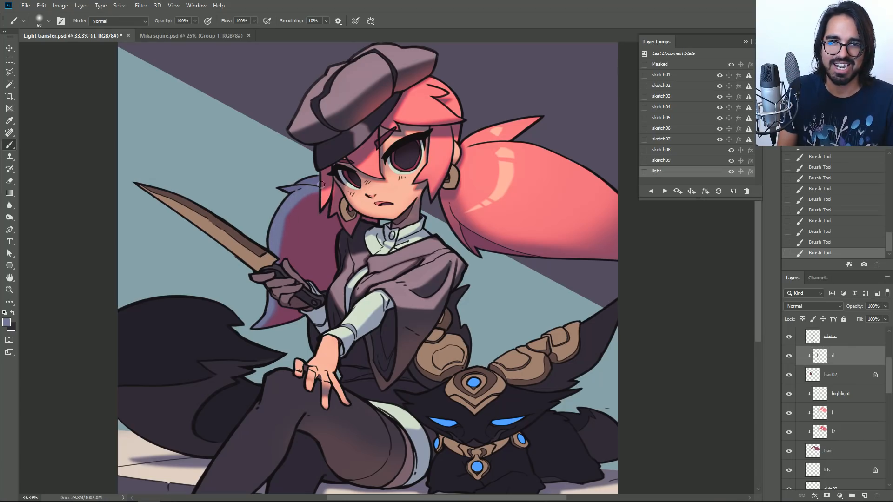
Adjust the ponytail's rl layer with Hue/Saturation, setting the hue to +31 and the lightness to -3.
key("ctrl+u")
mouse_move(730, 289)
left_mouse_down()
mouse_move(743, 288)
mouse_move(730, 288)
left_mouse_up()
mouse_move(730, 242)
left_mouse_down()
mouse_move(751, 239)
mouse_move(731, 242)
mouse_move(745, 243)
left_mouse_up()
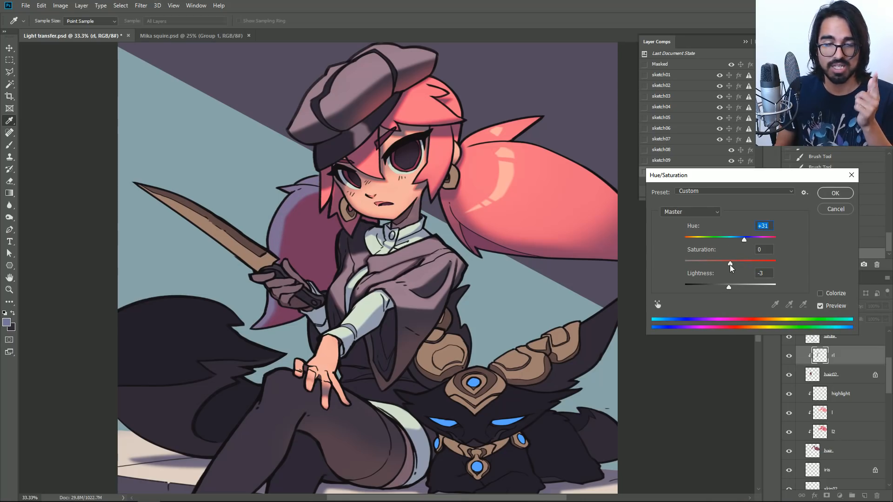
left_click(826, 197)
Sample the bounced-light colour from the rear ponytail and adjust its hue as the foreground colour.
left_click(7, 322)
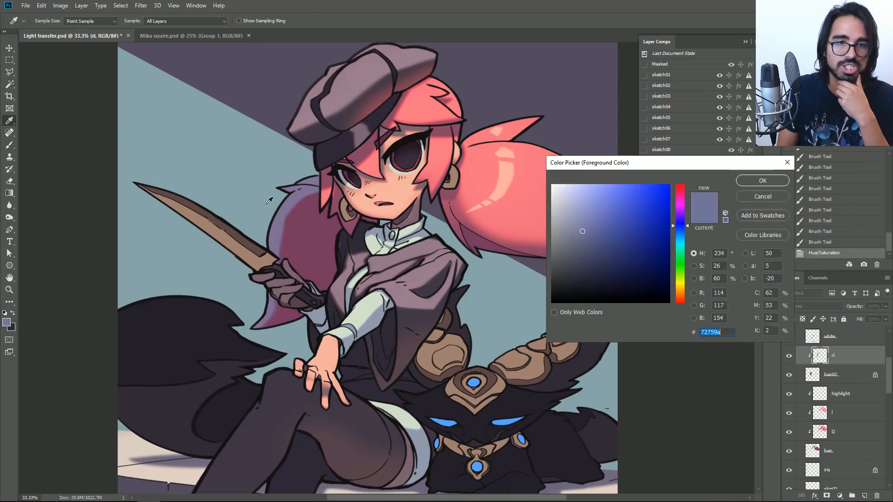
left_click(291, 195)
left_click_drag(688, 213, 687, 213)
left_click(758, 181)
key("b")
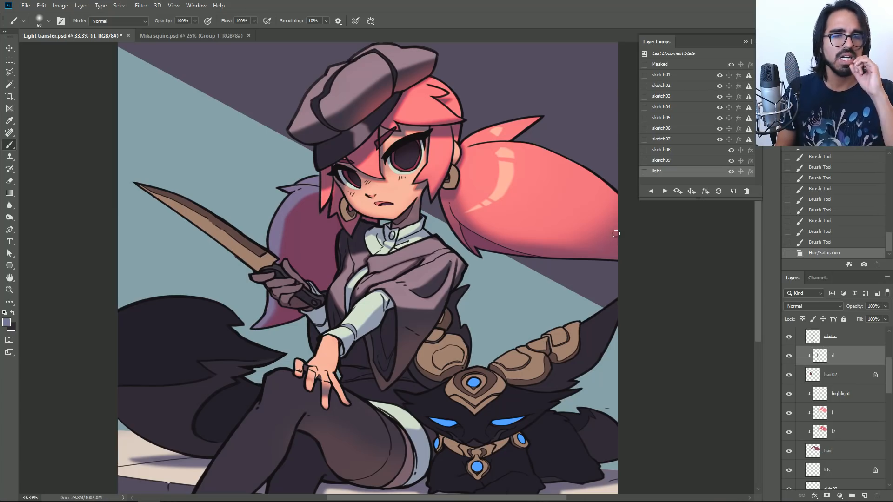
Sample the cap brim's dark colour, identify the brim's layer by toggling mask and black02, and select black02.
left_click(334, 147, "alt")
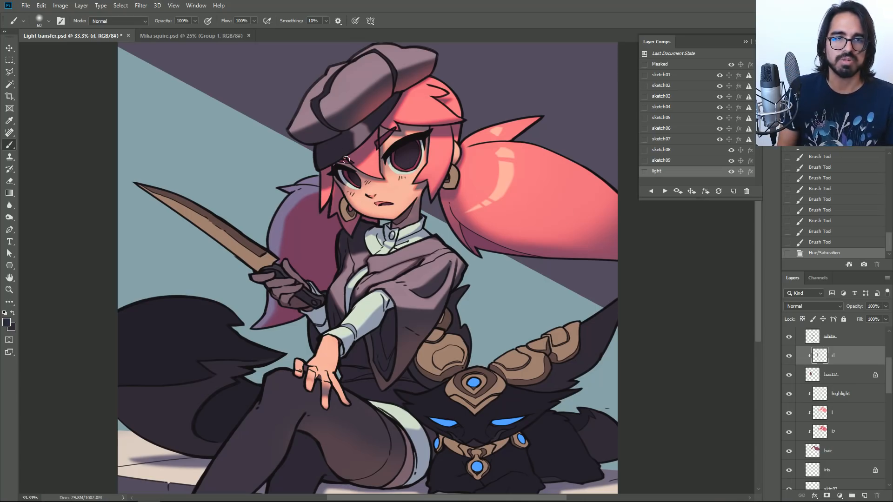
mouse_move(885, 376)
left_mouse_down()
mouse_move(890, 364)
mouse_move(891, 450)
left_mouse_up()
left_click(852, 448)
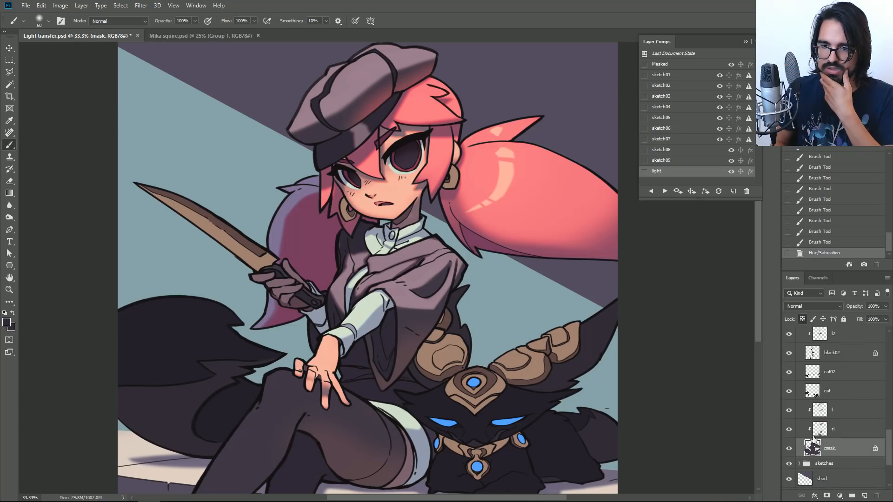
left_click(789, 448)
left_click(788, 448)
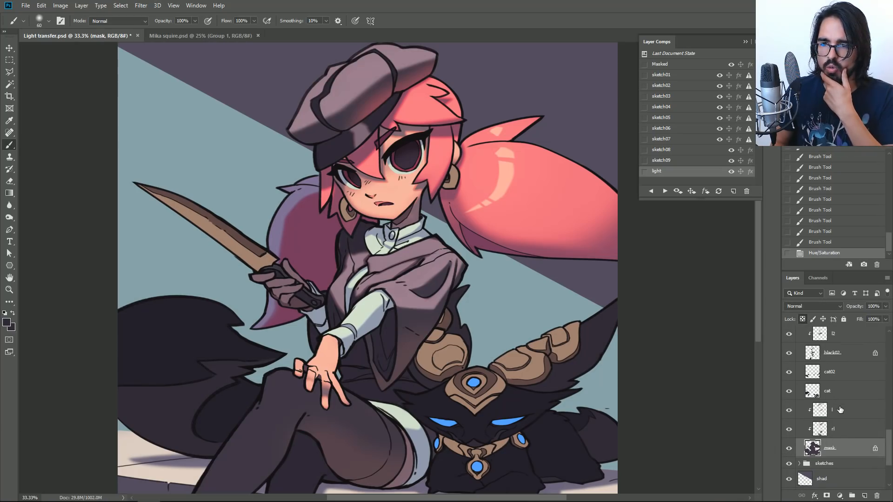
left_click(832, 414)
left_click(841, 390)
left_click(838, 357)
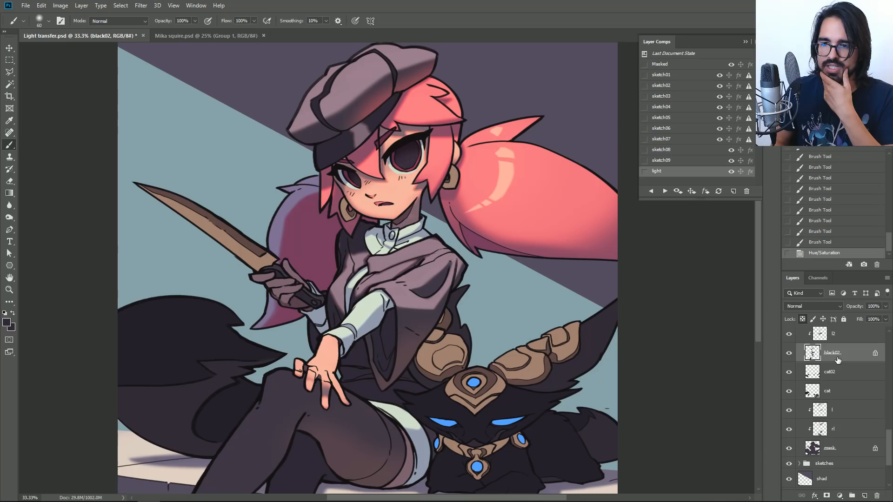
left_click(844, 339)
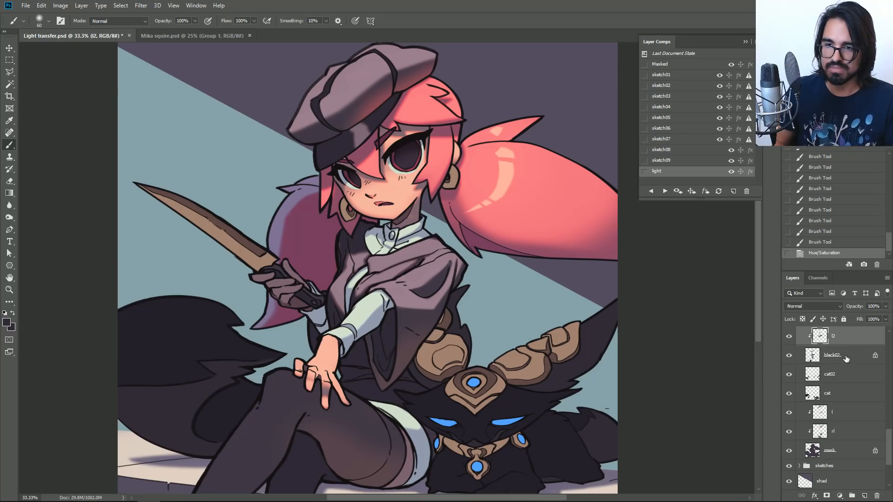
left_click(846, 358)
left_click(789, 355)
left_click(789, 356)
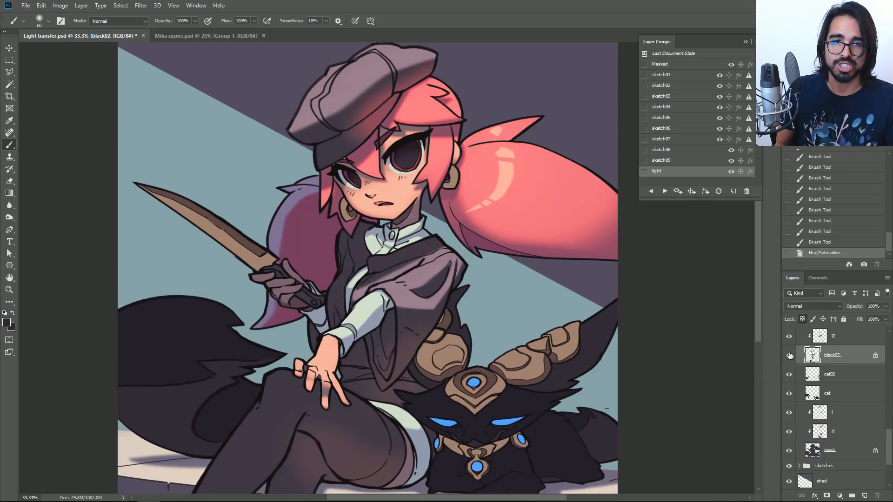
Try a stroke of the dark sampled colour near the cap's brim with a larger brush and undo it.
left_click_drag(502, 335, 504, 432)
key("bracketright")
key("bracketright")
key("bracketright")
key("bracketright")
left_click_drag(318, 276, 332, 218)
key("ctrl+z")
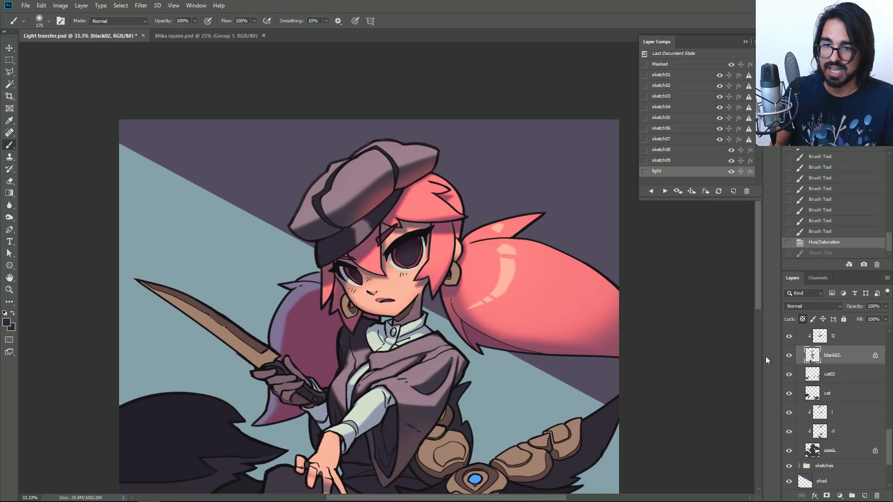
Try the lavender sampled from the rear ponytail on the cap's brim with a larger brush, compare and undo it.
left_click(296, 293, "alt")
key("bracketright")
key("bracketright")
key("bracketright")
key("bracketright")
left_click_drag(307, 253, 314, 264)
key("ctrl+z")
key("ctrl+shift+z")
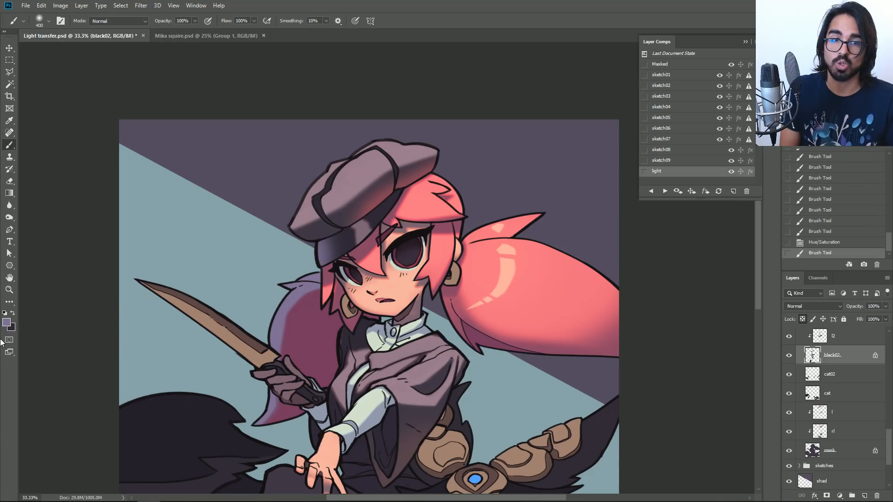
key("ctrl+z")
Darken the colour to the purple #5e4a78 and brush it as bounced light over the brim's outer end, comparing with and without it.
left_click(6, 322)
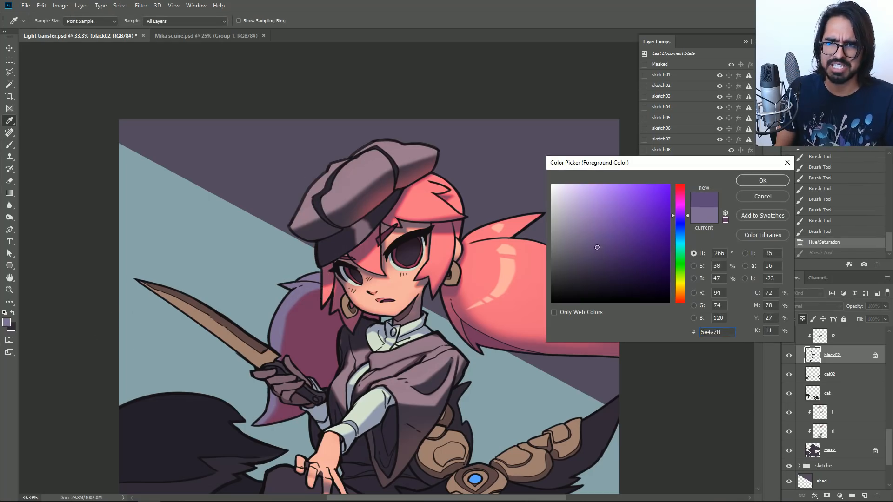
left_click(763, 185)
mouse_move(312, 253)
left_mouse_down()
mouse_move(307, 224)
mouse_move(310, 247)
left_mouse_up()
key("ctrl+z")
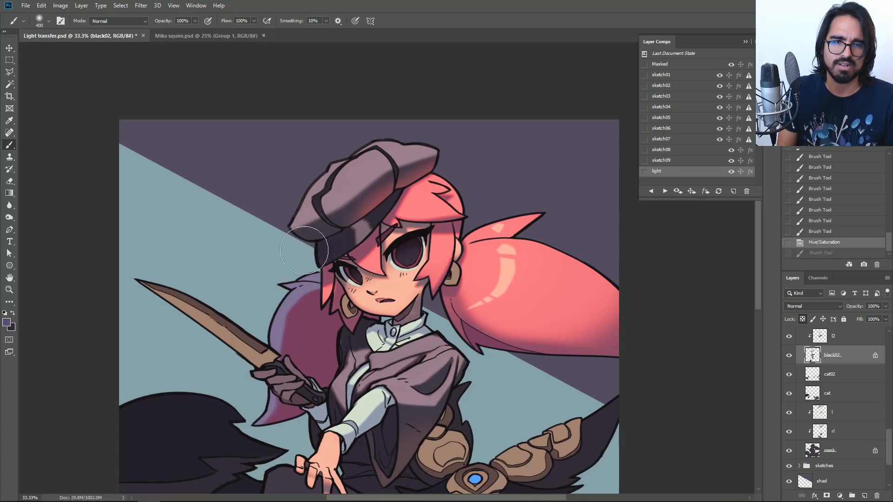
key("ctrl+shift+z")
left_click(328, 179)
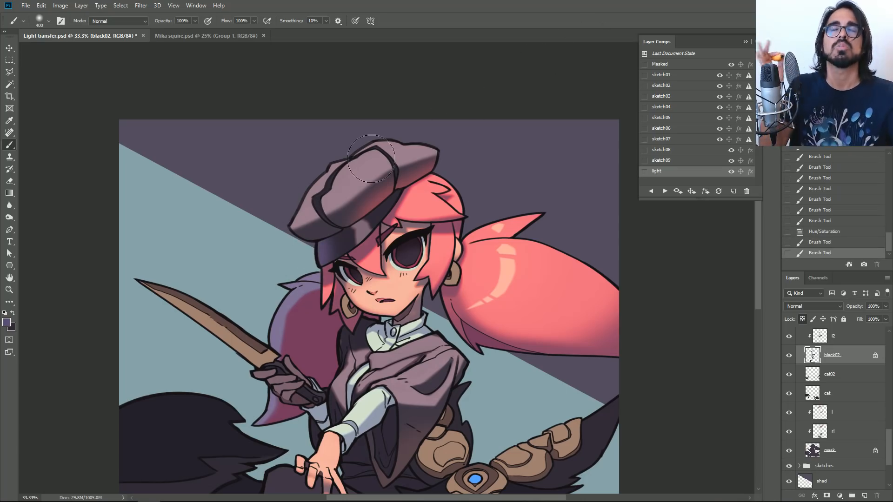
left_click_drag(328, 179, 310, 102)
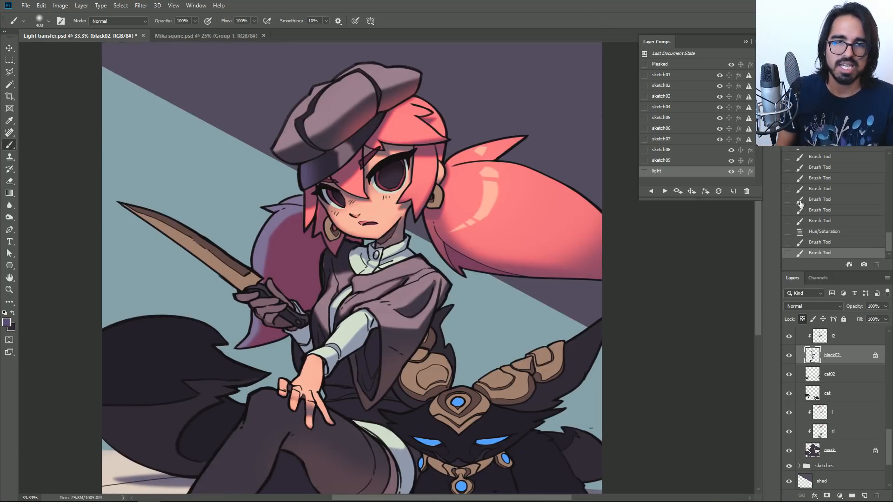
left_click_drag(889, 441, 890, 421)
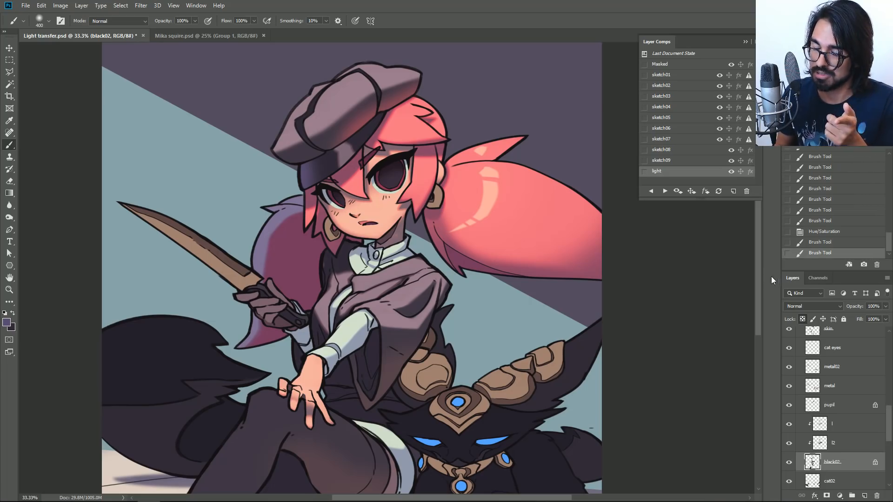
Select the background's light layer and toggle its visibility to identify the area it covers.
left_click_drag(889, 422, 889, 457)
left_click(837, 462)
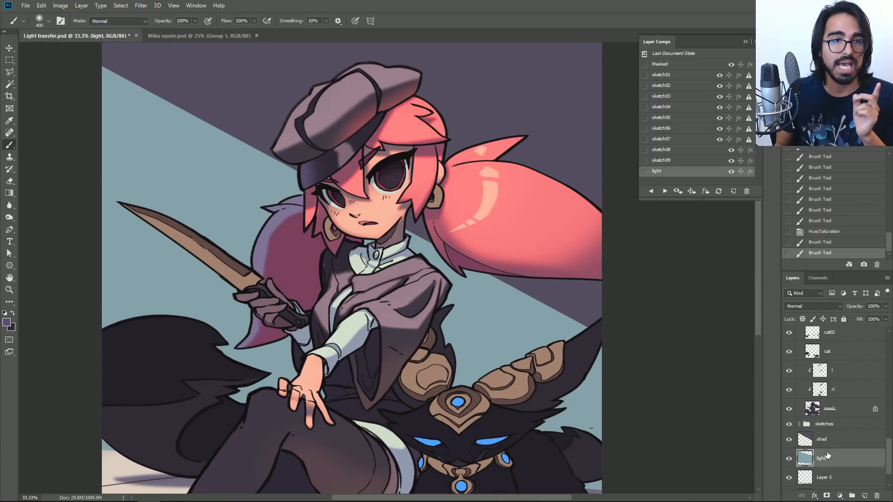
left_click(789, 460)
left_click(789, 461)
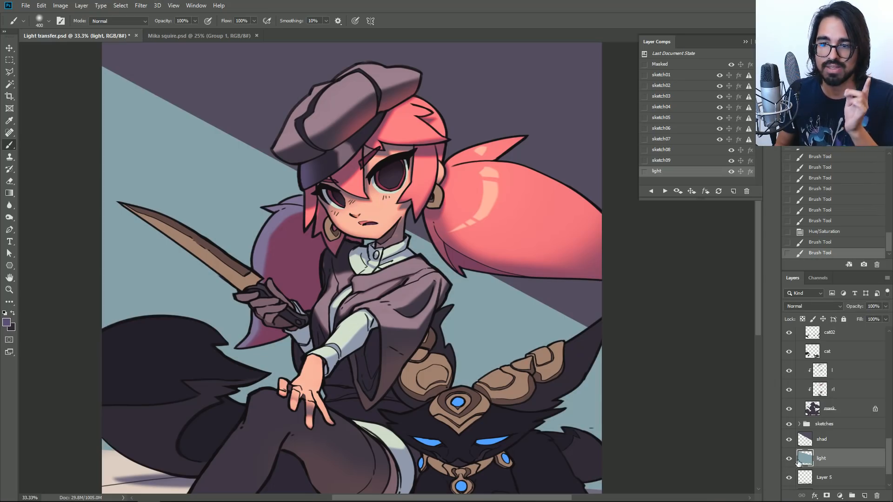
Sample the teal background, lighten it to pale blue-green #bfd4d1, lock the light layer's transparent pixels and fill it with that colour.
left_click(6, 322)
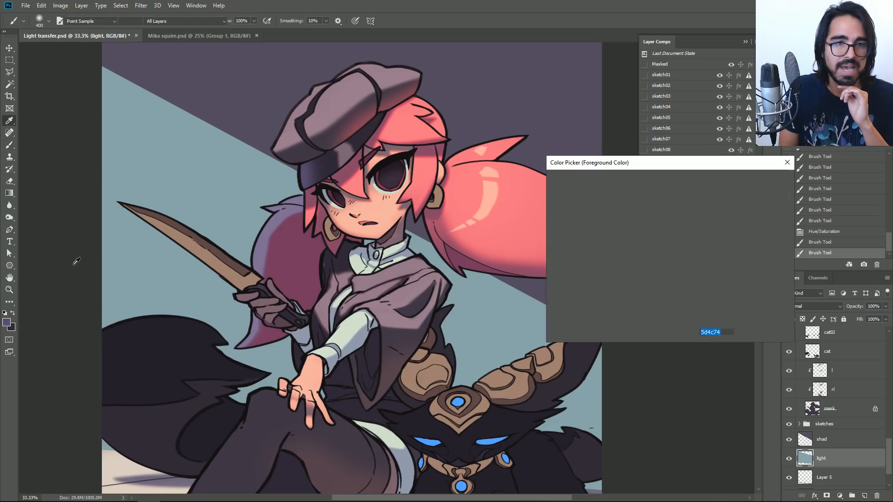
left_click(227, 172)
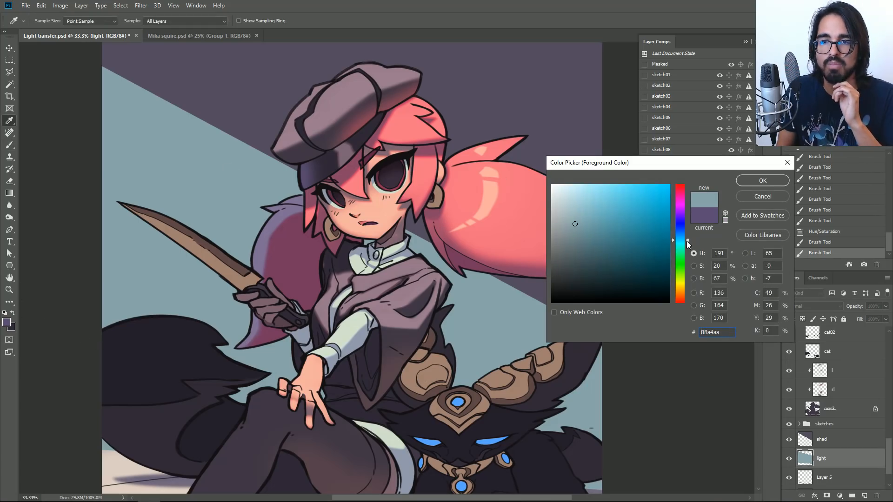
left_click_drag(576, 222, 564, 209)
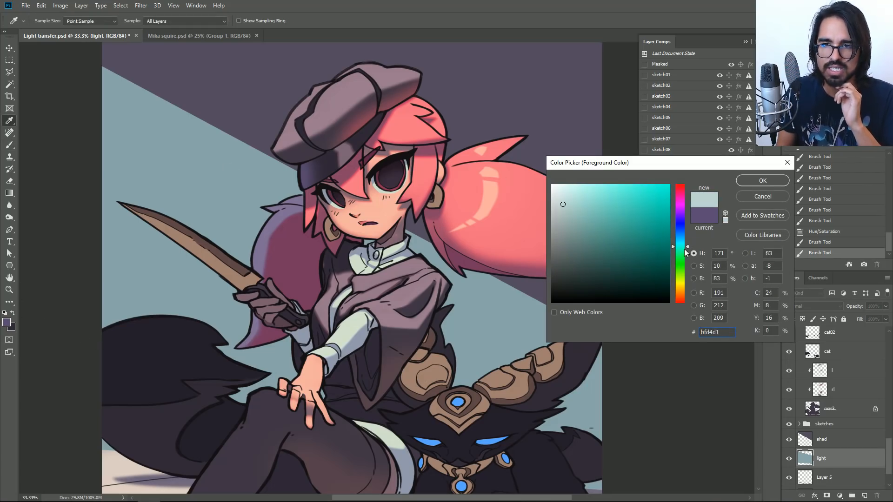
left_click(762, 180)
left_click(802, 319)
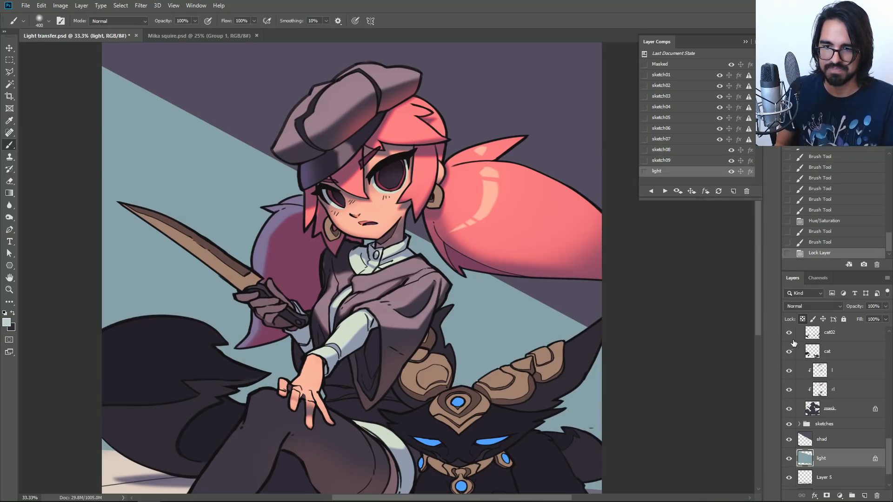
key("alt+BackSpace")
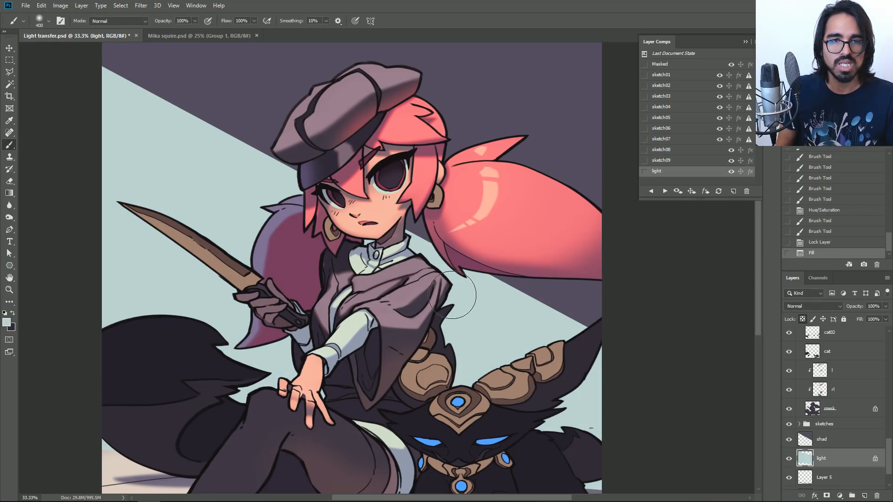
Load the shad layer's outline as a selection and invert it to cover the lit part of the background.
left_click(805, 461, "ctrl")
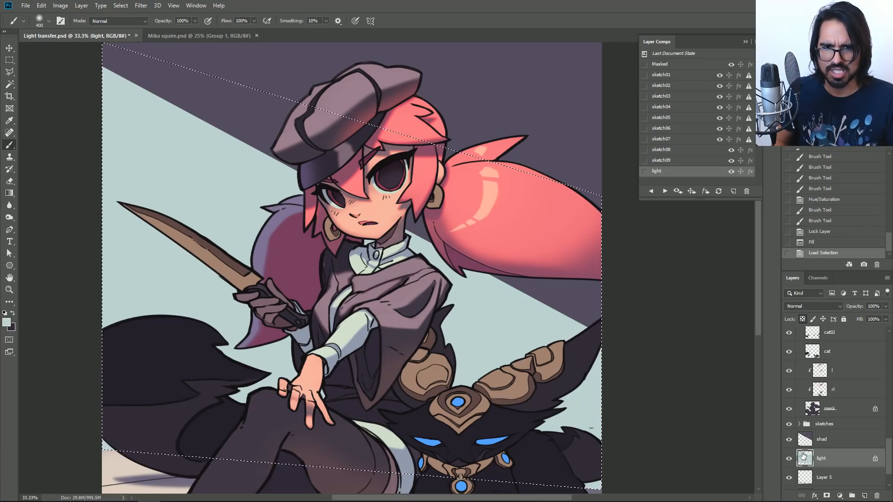
key("ctrl+z")
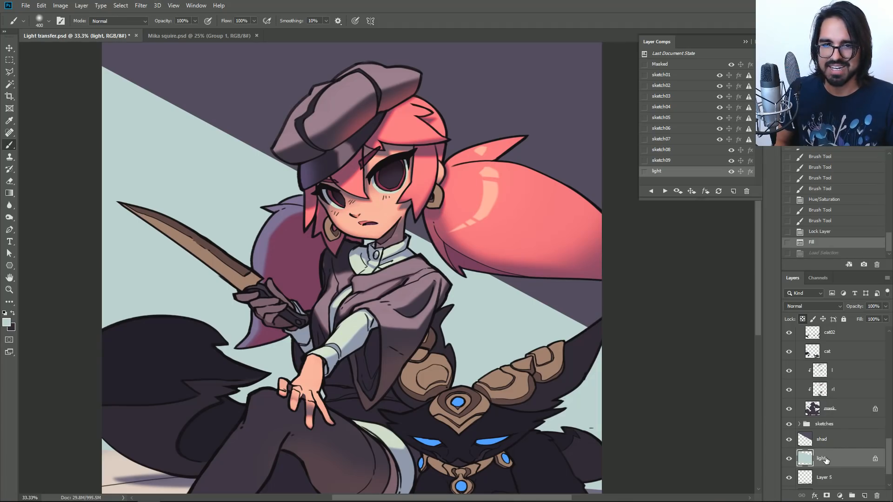
left_click(806, 440, "ctrl")
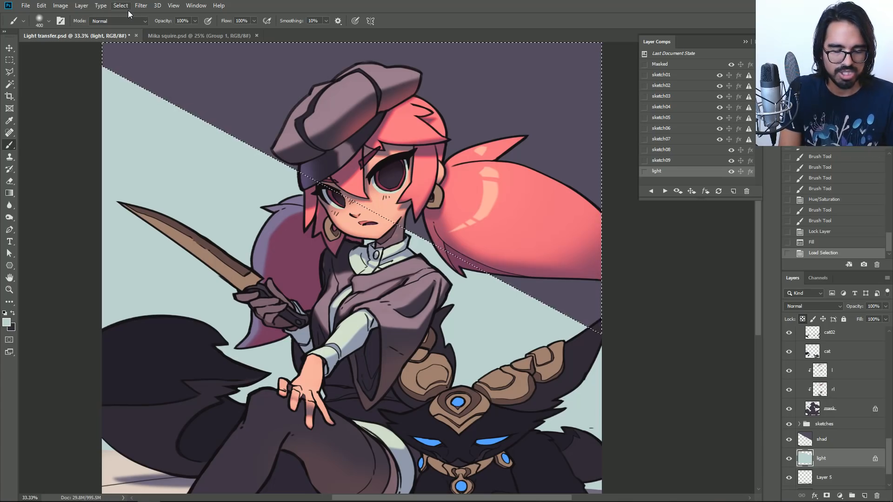
key("ctrl+shift+i")
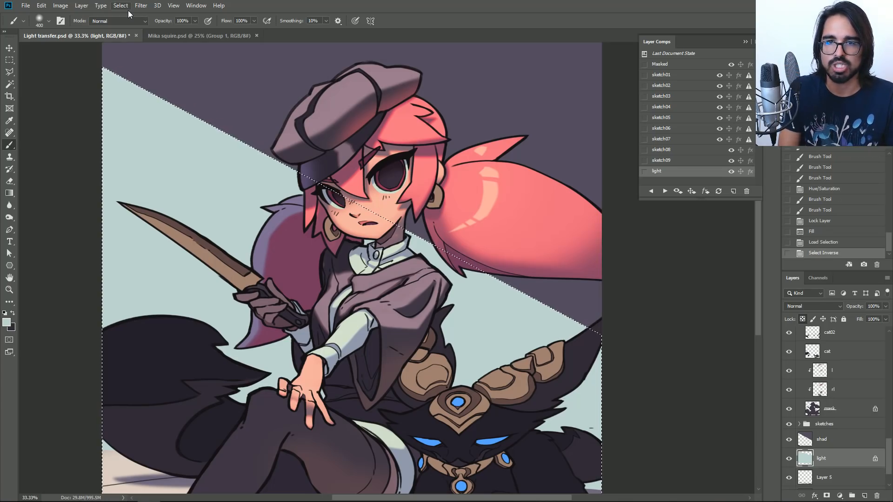
Trim the stone ledge and ground out of the lit background selection with a freehand Lasso outline.
mouse_move(354, 297)
left_mouse_down()
mouse_move(368, 230)
mouse_move(389, 219)
mouse_move(344, 249)
mouse_move(354, 290)
left_mouse_up()
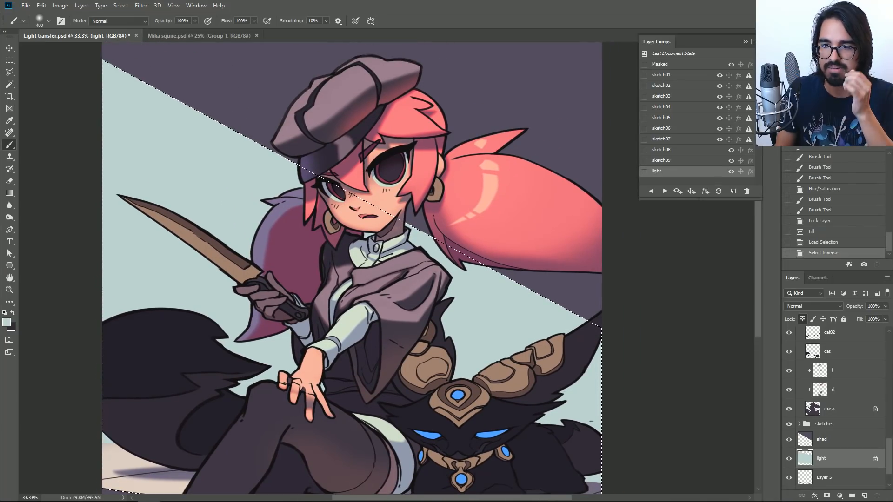
scroll(351, 268, "down", 2)
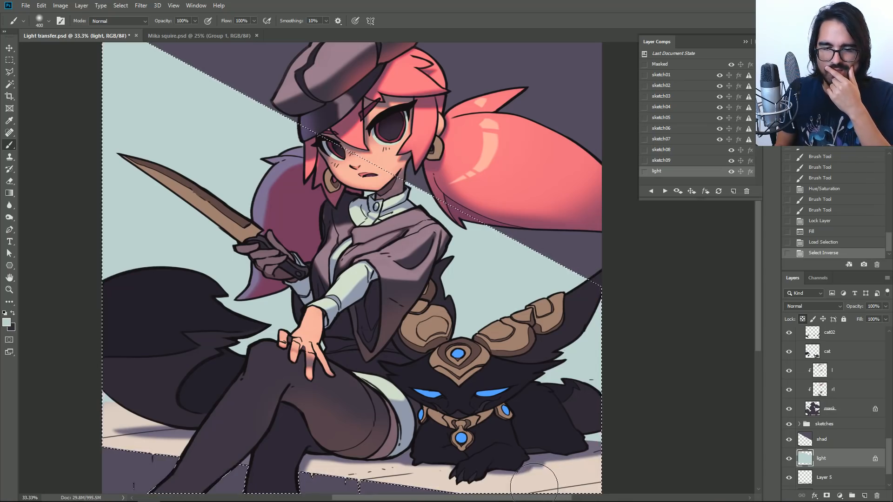
key("l")
left_click_drag(90, 375, 149, 383)
mouse_move(307, 412)
left_mouse_down()
mouse_move(574, 411)
mouse_move(418, 494)
mouse_move(149, 494)
left_mouse_up()
mouse_move(407, 379)
left_mouse_down()
mouse_move(402, 337)
mouse_move(414, 369)
left_mouse_up()
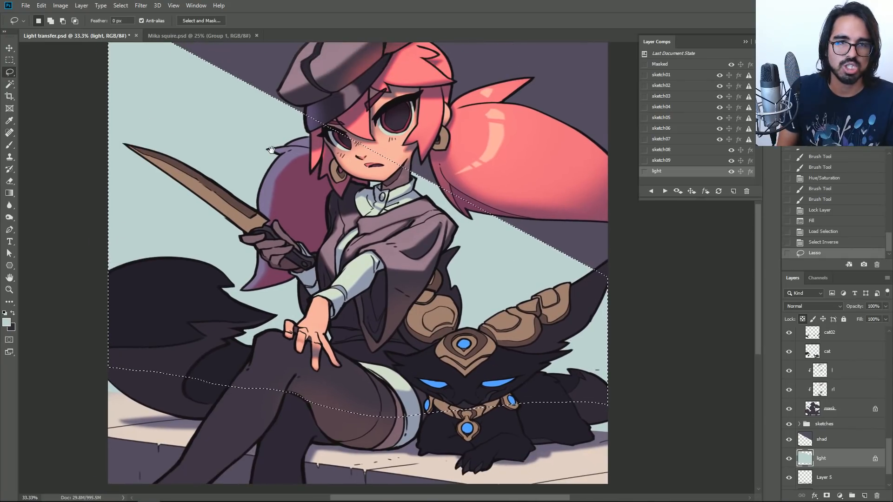
left_click_drag(308, 145, 313, 244)
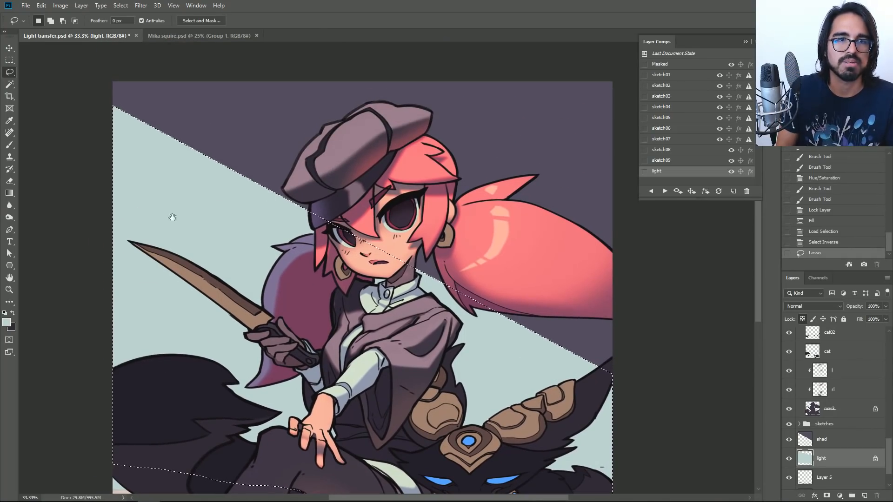
Expand the lit background selection outward.
left_click(140, 6)
left_click(142, 6)
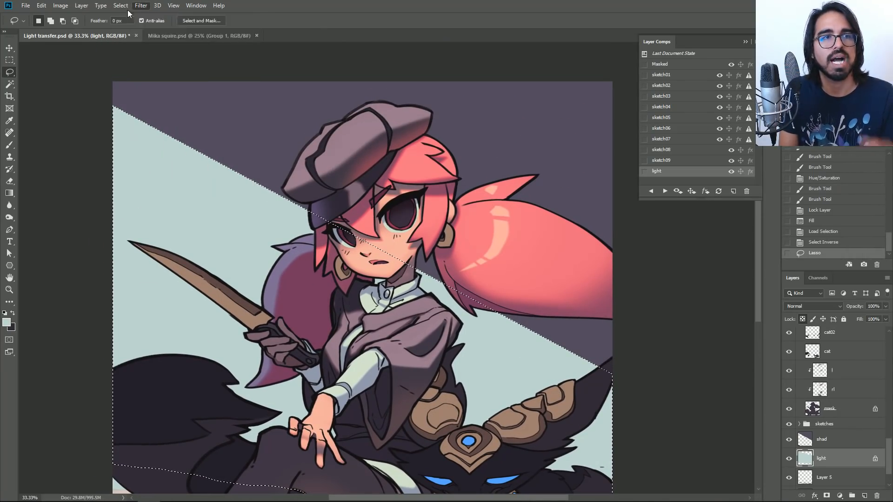
left_click(121, 5)
mouse_move(130, 139)
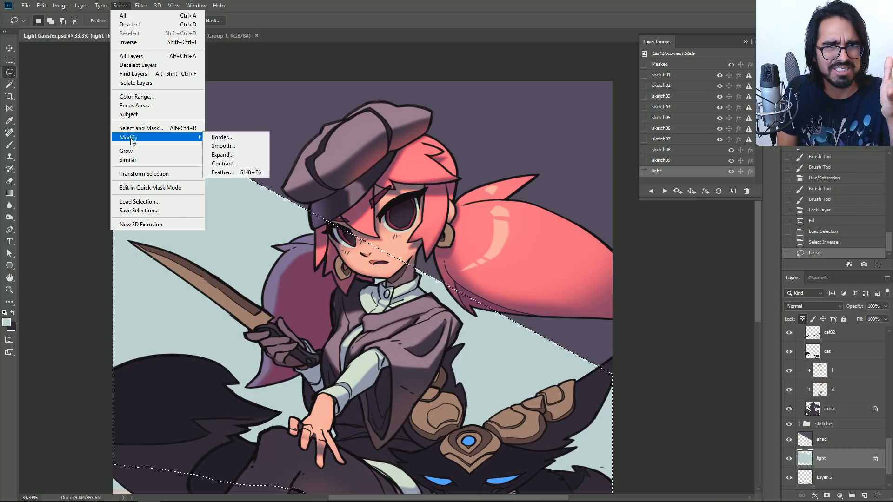
left_click(223, 157)
left_click(597, 185)
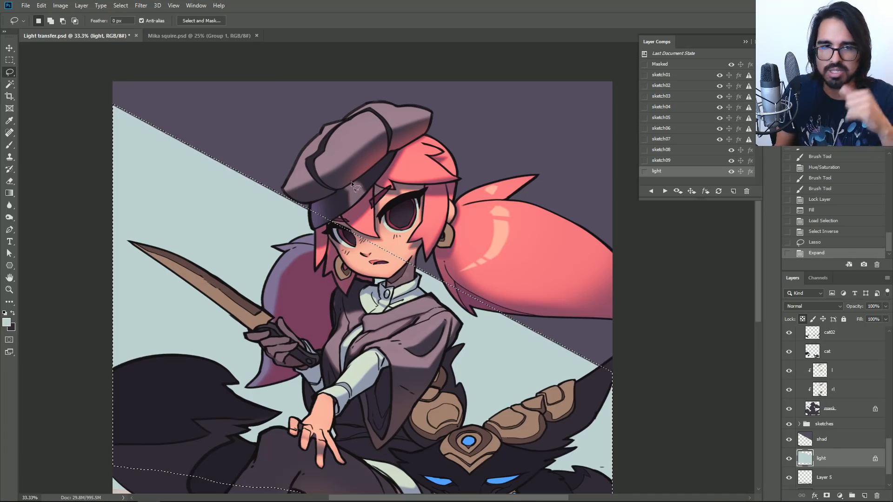
Expand the lit background selection a second time to widen it further.
left_click(141, 5)
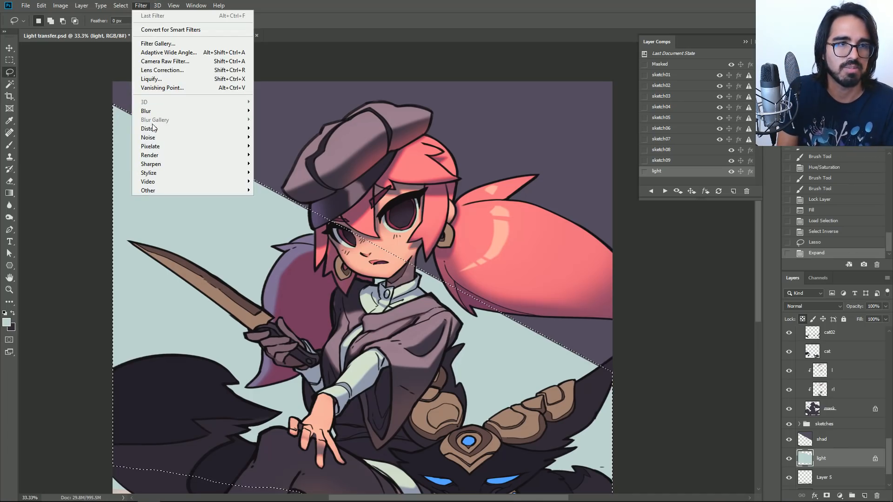
mouse_move(113, 10)
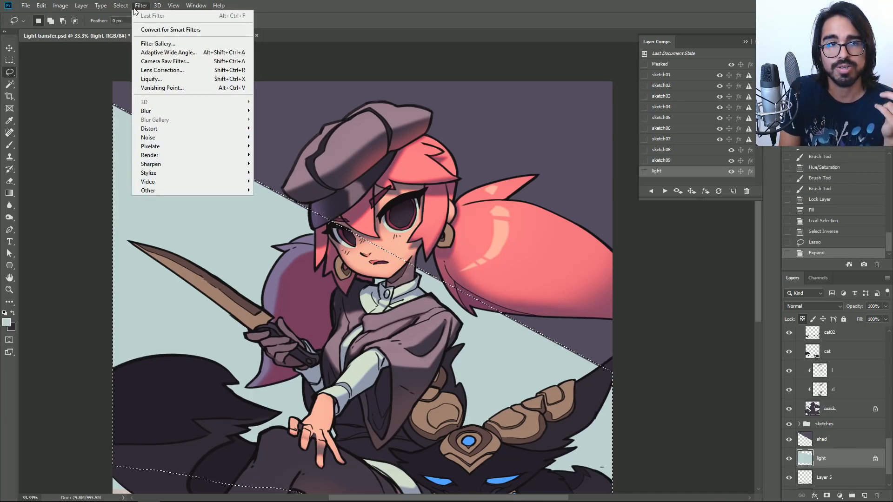
mouse_move(147, 114)
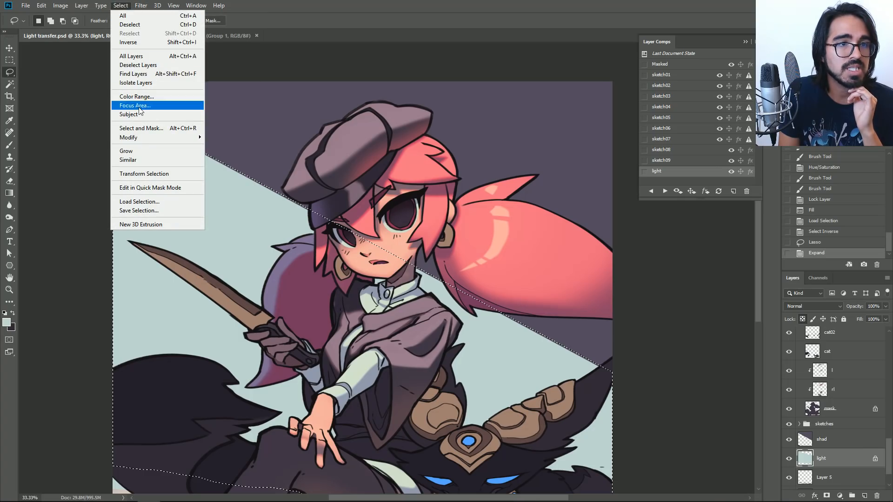
mouse_move(191, 138)
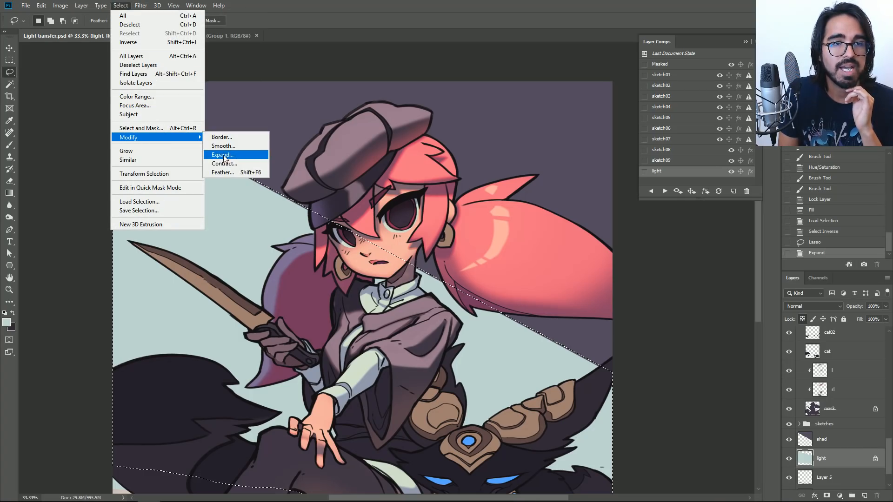
left_click(223, 155)
left_click(602, 185)
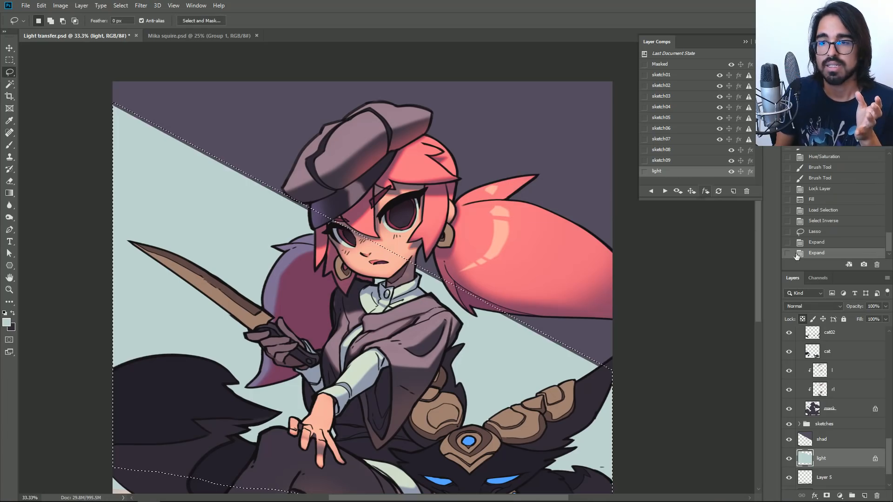
Look up the recorded Expand action, and return the document history to the Lasso state before both expansions.
left_click(817, 143)
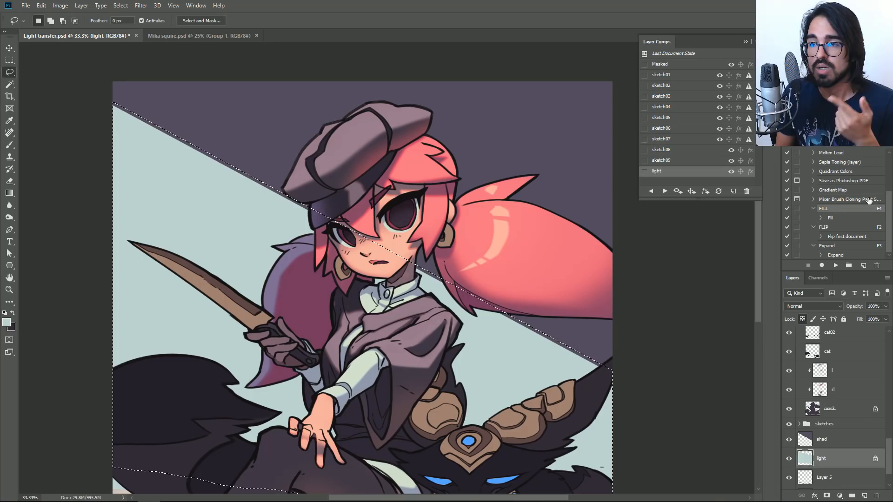
left_click(834, 247)
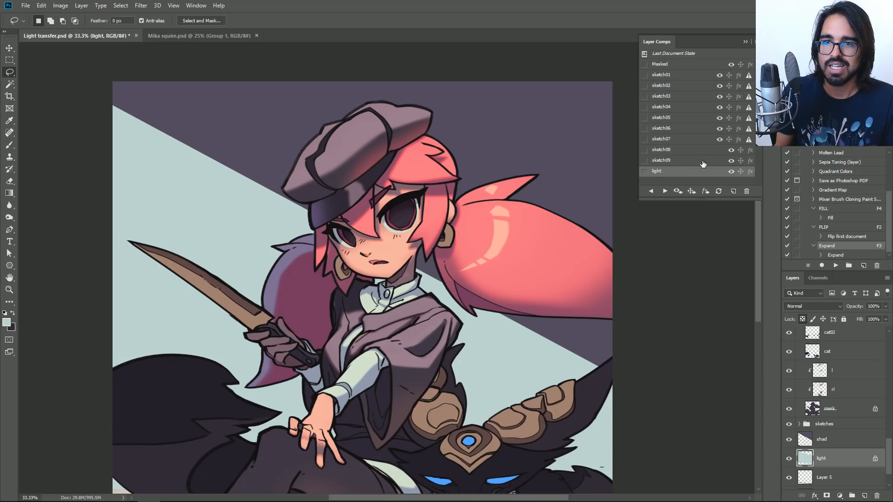
left_click(797, 147)
left_click(813, 242)
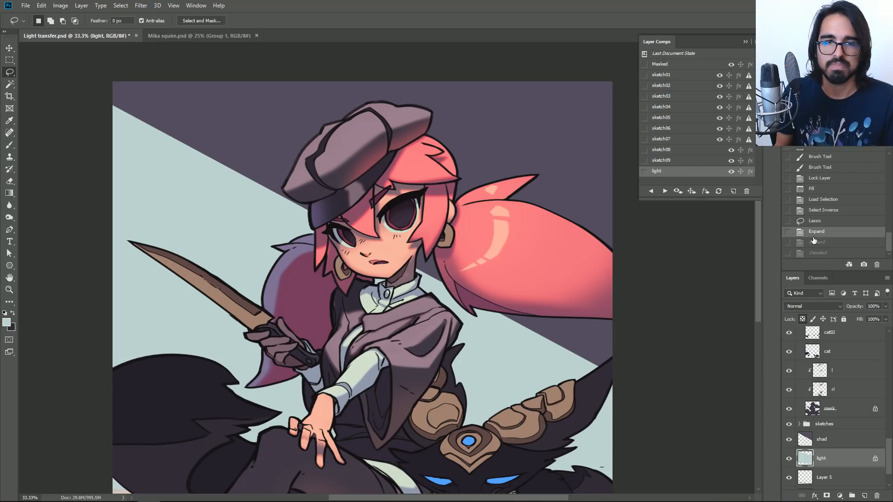
left_click(814, 221)
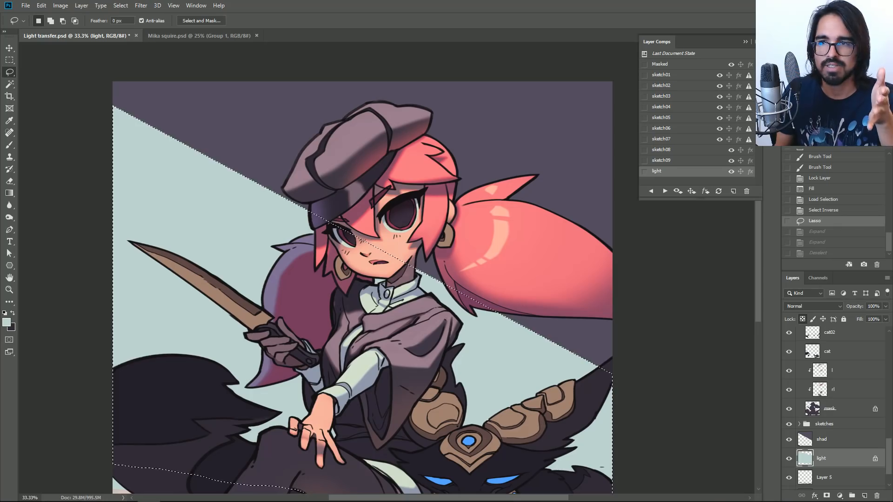
Delete the existing Expand action from the recorded actions.
key("ctrl+plus")
key("ctrl+plus")
key("Home")
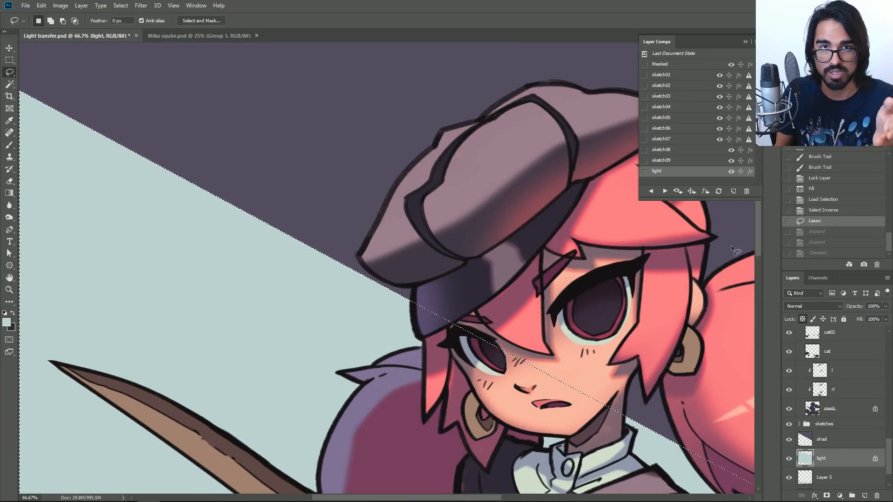
left_click(821, 146)
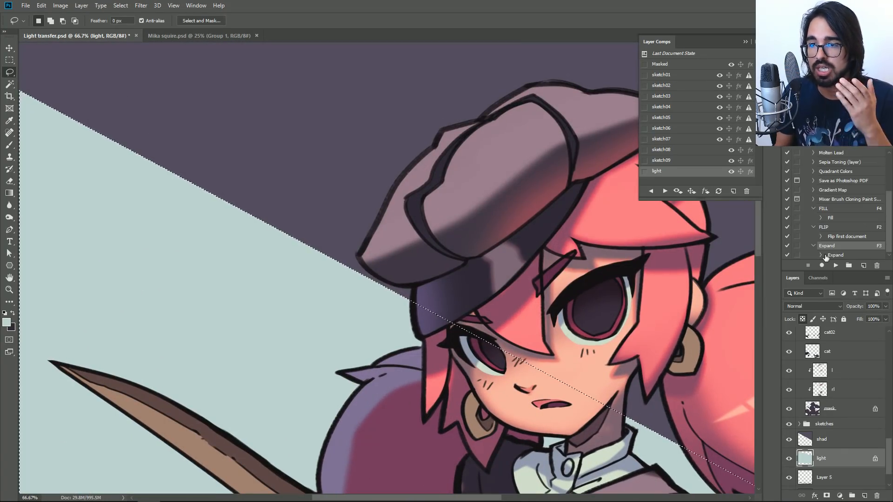
left_click(876, 265)
left_click(406, 189)
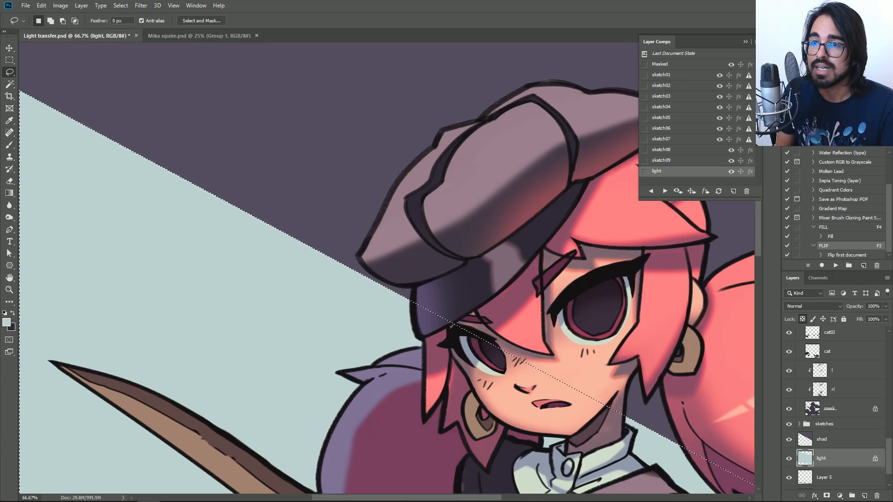
Create a new action in the Default Actions set and name it EXPAND.
left_click_drag(859, 133, 860, 150)
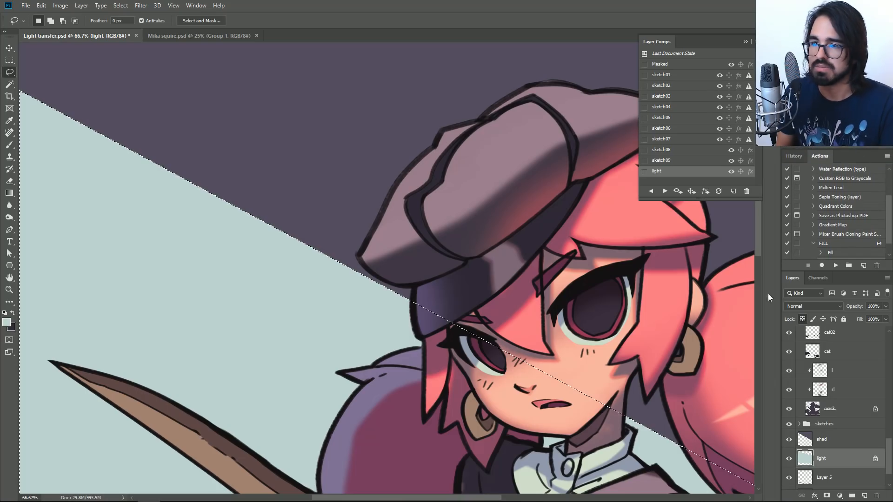
left_click(196, 5)
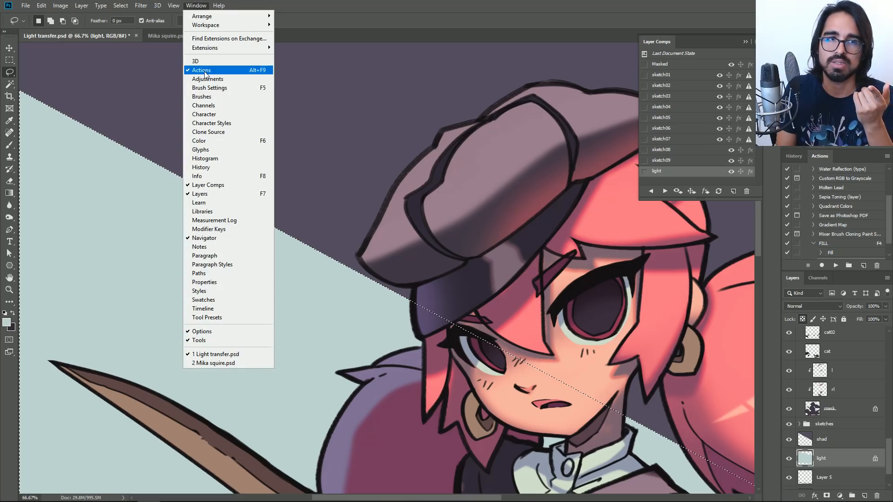
left_click(847, 260)
left_click(864, 265)
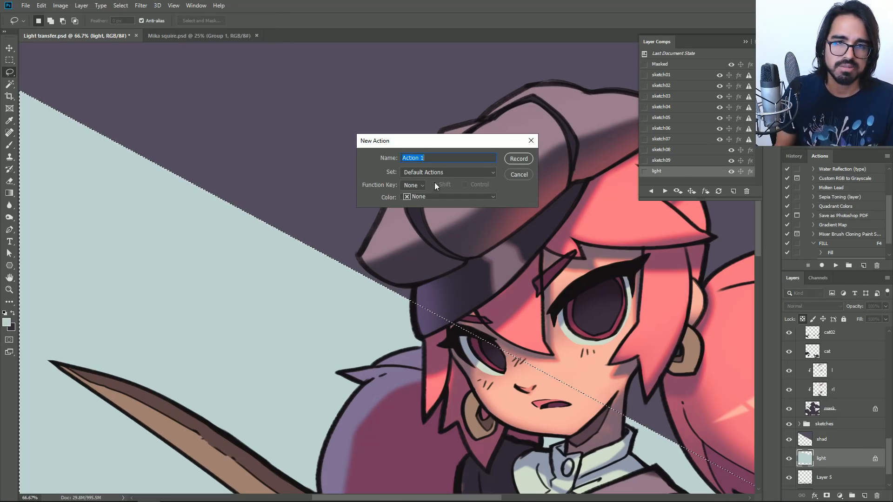
type("EXPAMND")
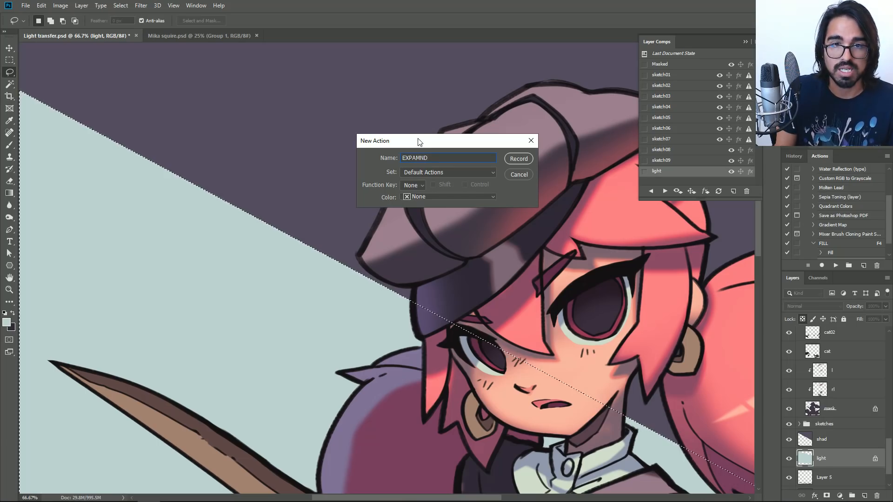
key("BackSpace")
key("BackSpace")
key("BackSpace")
type("ND")
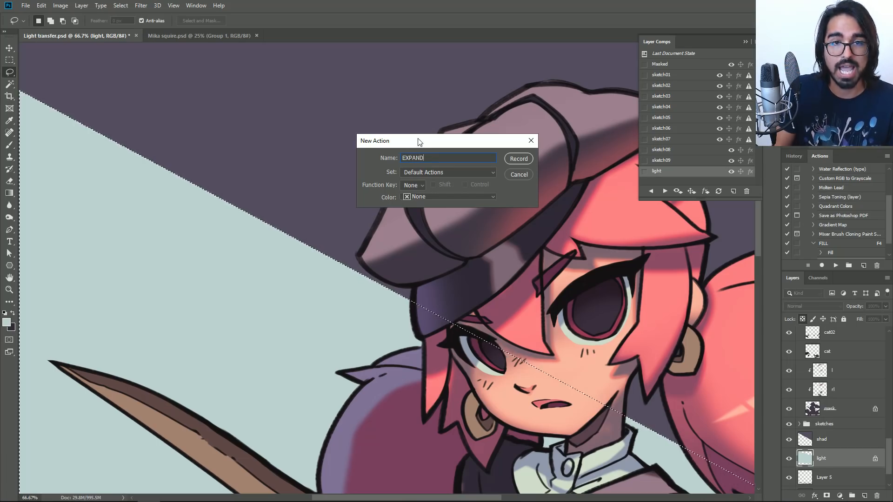
Assign F3 as the EXPAND action's function key, accept the shortcut override and start recording.
left_click(413, 185)
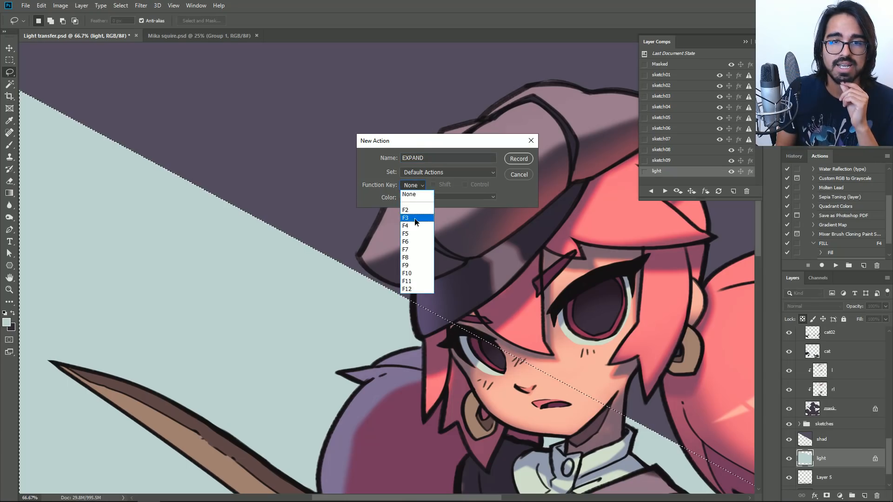
left_click(416, 218)
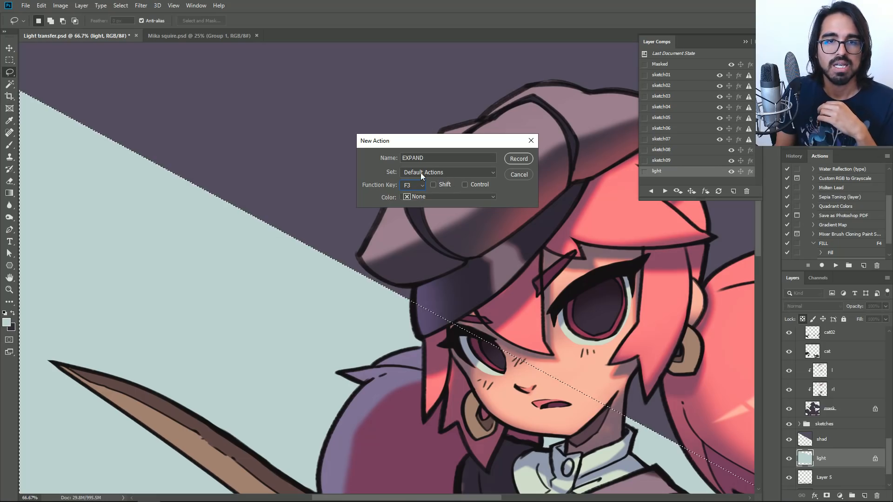
left_click(520, 158)
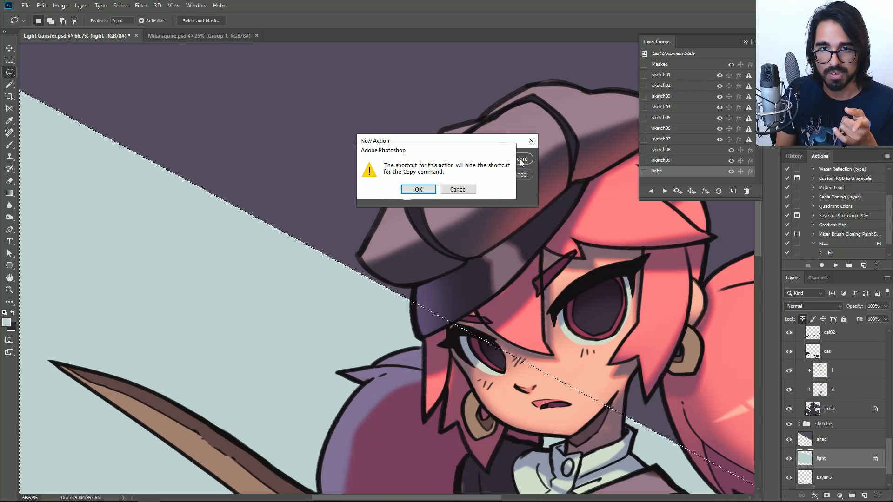
left_click(418, 189)
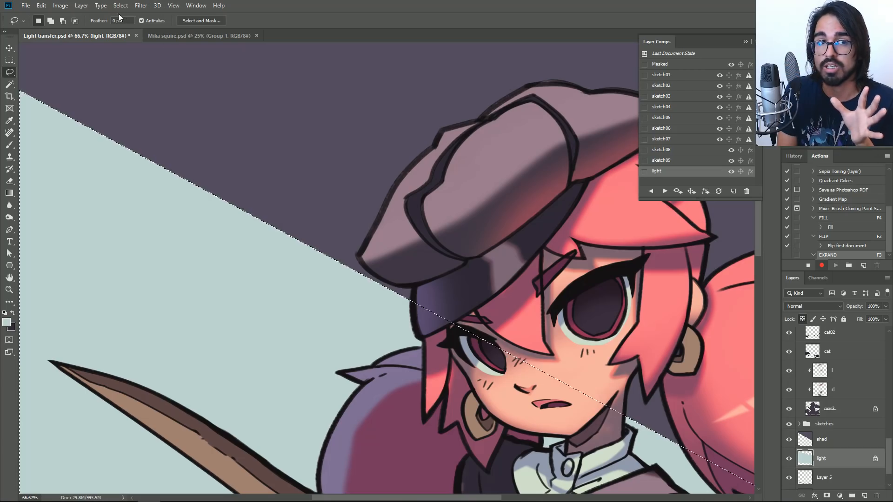
Record an expansion of the current selection by 1 pixel into the EXPAND action and stop recording.
left_click(140, 6)
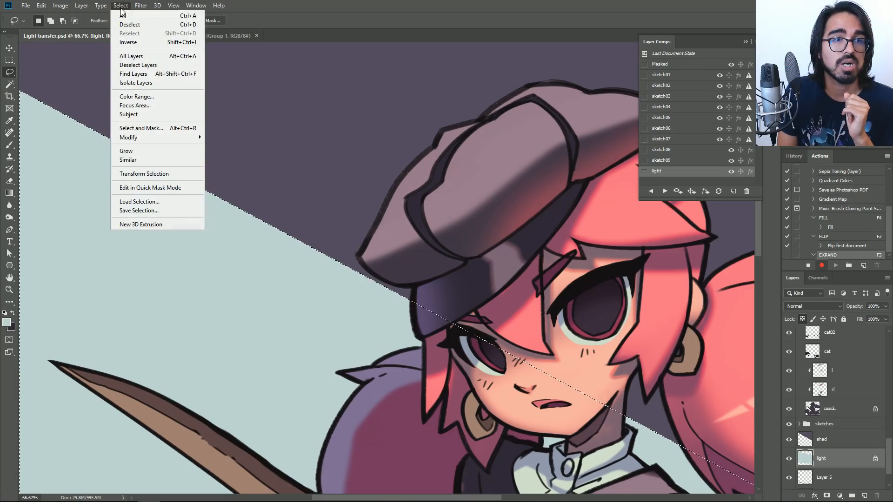
mouse_move(134, 139)
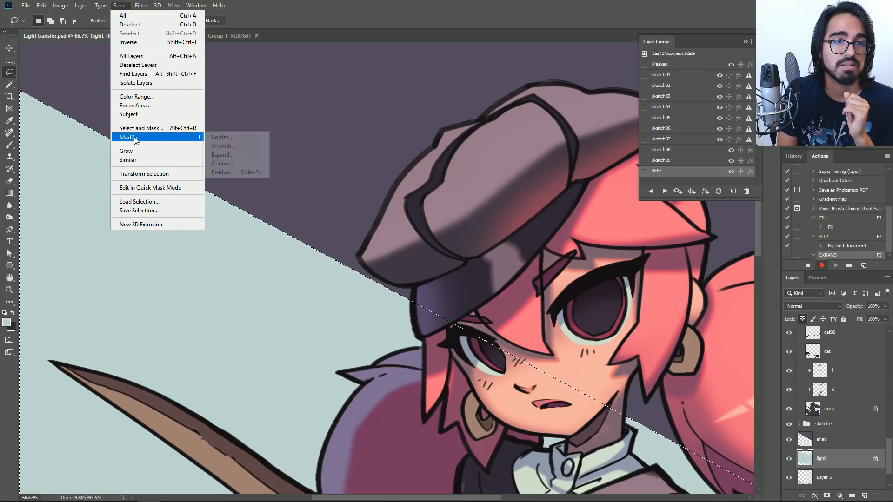
left_click(223, 155)
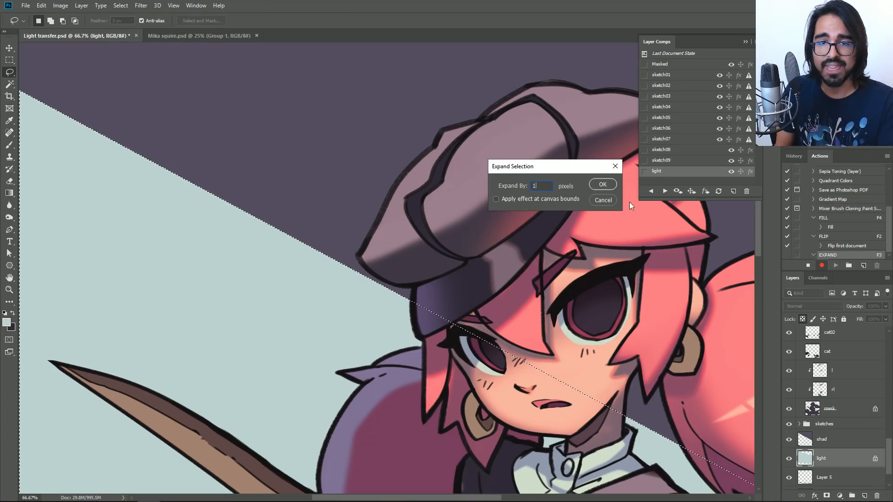
left_click(604, 184)
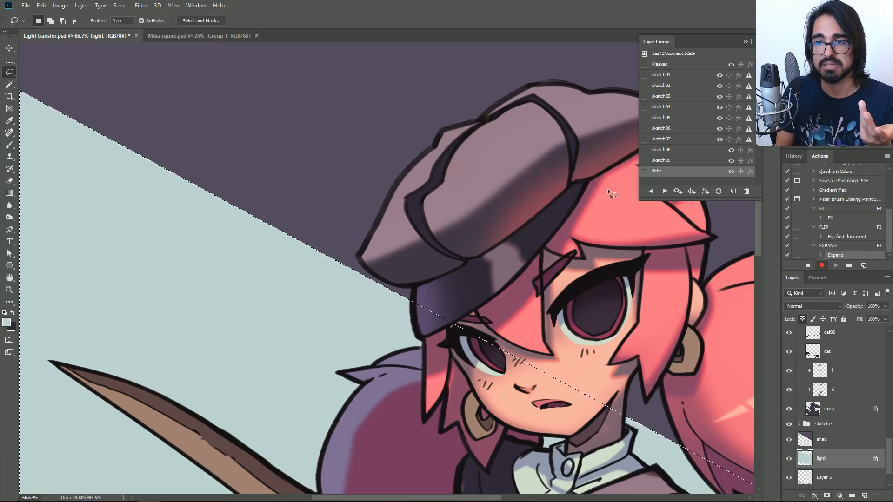
left_click(808, 265)
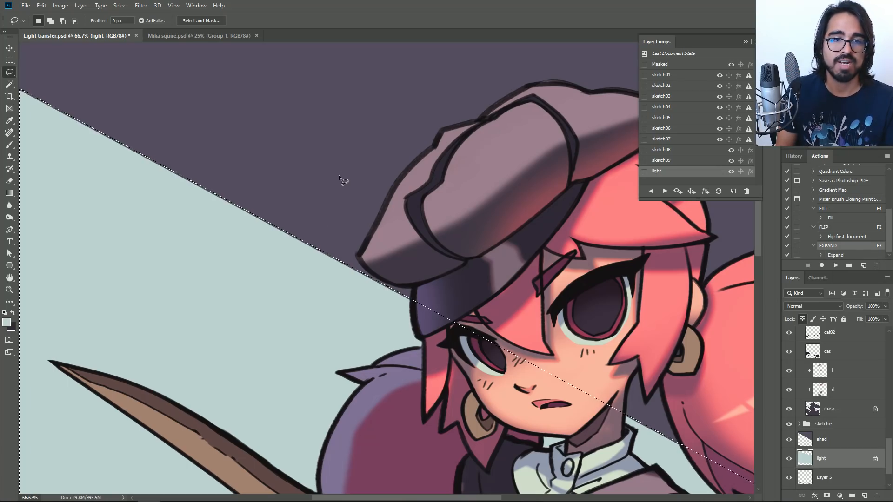
Run the EXPAND action repeatedly to widen the lit background selection past its diagonal edge into the shadow area.
key("ctrl+plus")
key("ctrl+plus")
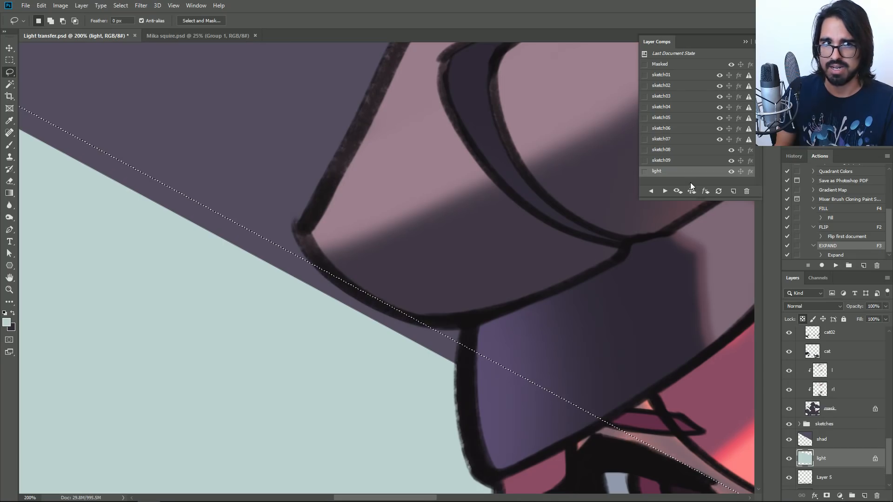
key("ctrl+minus")
key("ctrl+minus")
key("ctrl+minus")
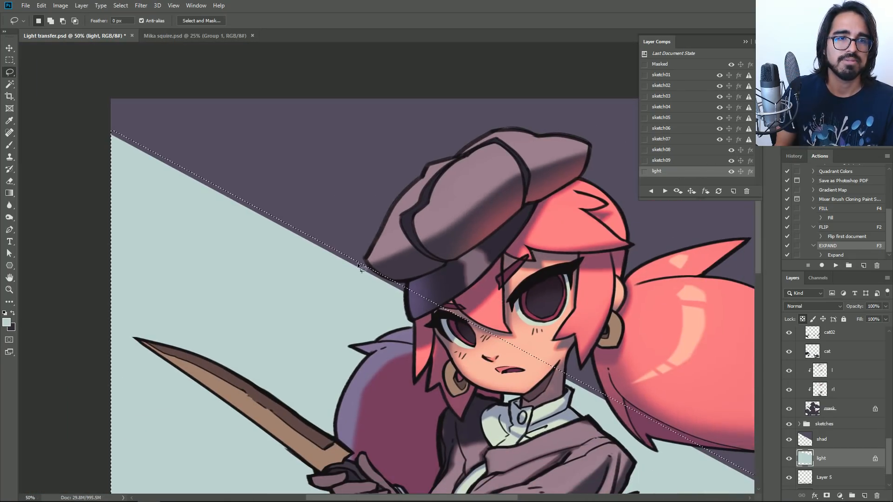
Fill the expanded selection on the light layer.
left_click(42, 5)
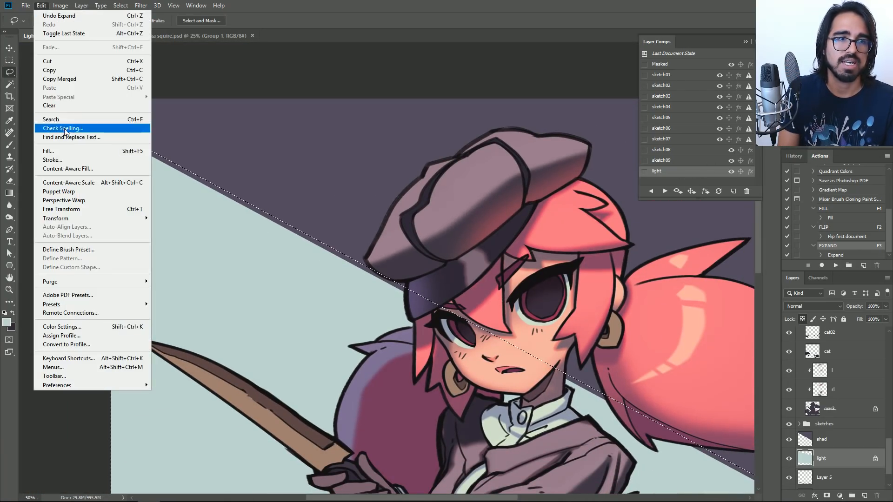
left_click(48, 151)
left_click(507, 142)
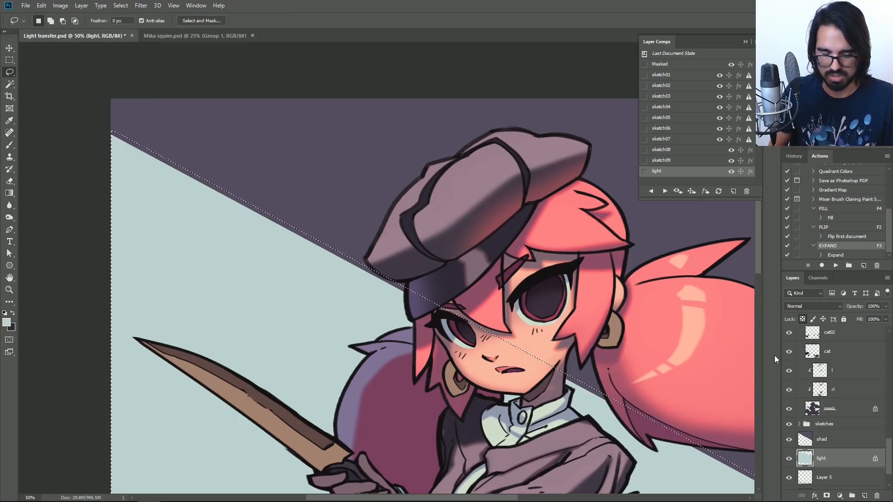
Try a new layer named l, filled with the light colour through the FILL action and placed above the shad layer.
key("ctrl+shift+n")
type("l")
key("Return")
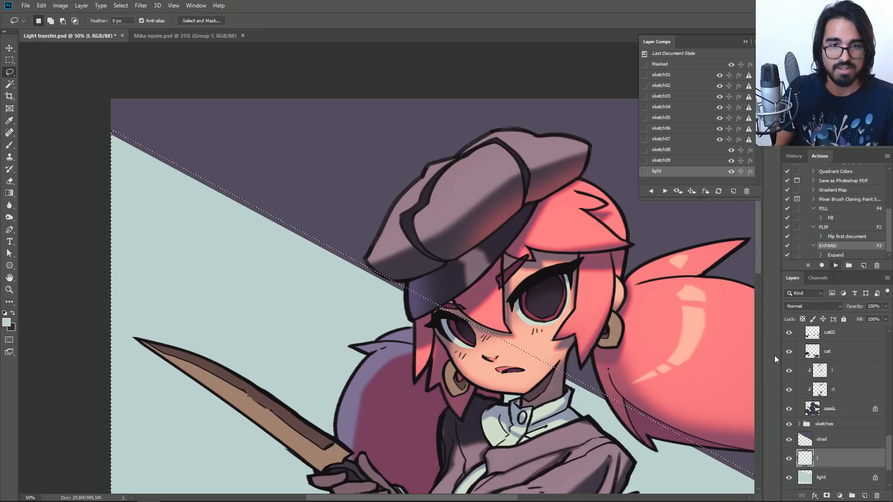
key("F4")
left_click_drag(835, 458, 834, 441)
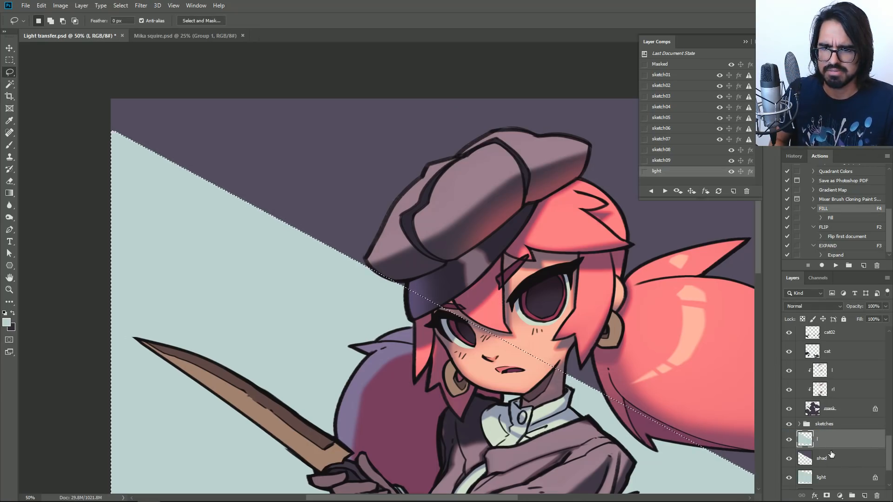
key("ctrl+d")
key("ctrl+minus")
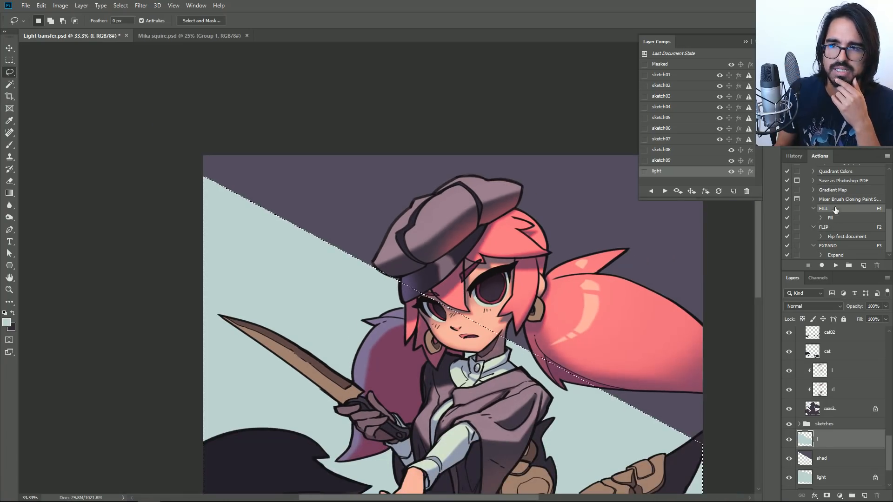
Return the history to the New Layer state before the fill, and delete the empty l layer.
left_click(794, 155)
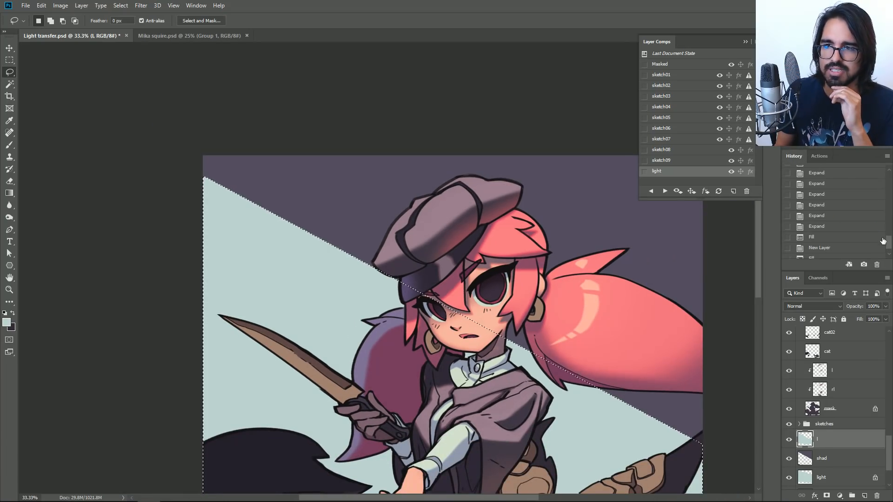
scroll(879, 247, "down", 1)
left_click(818, 243)
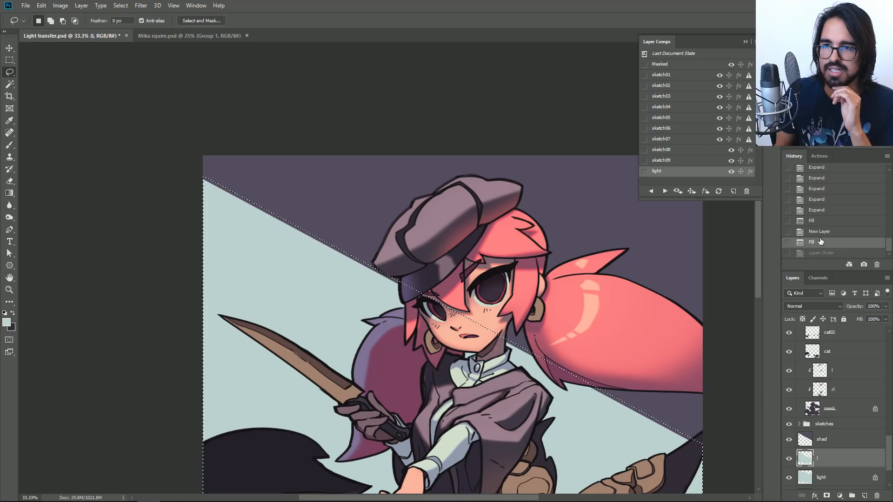
left_click(819, 235)
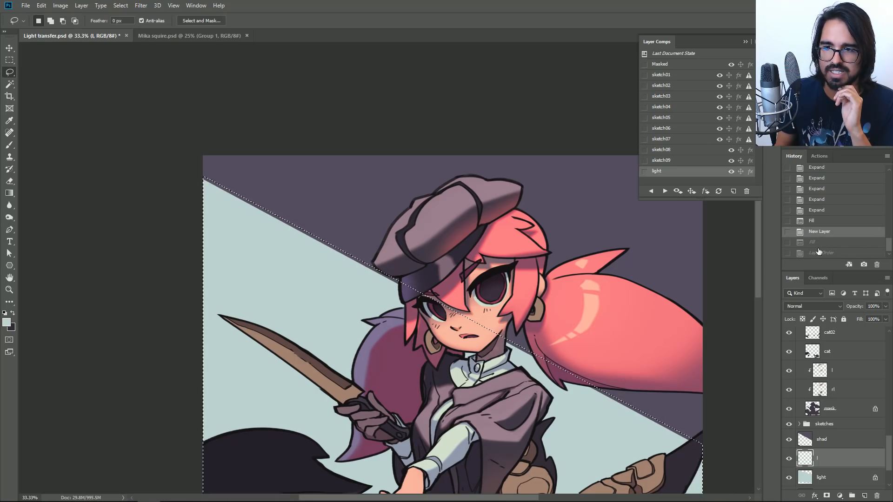
left_click(822, 441)
left_click_drag(824, 462, 877, 496)
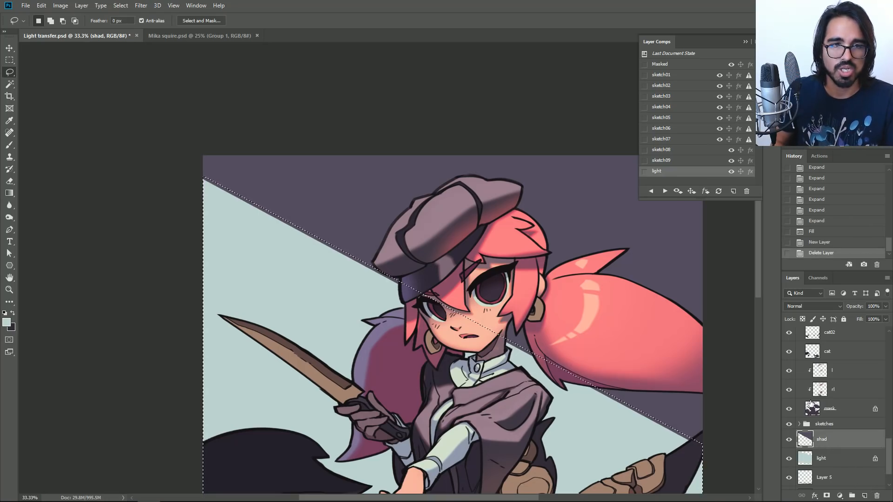
Try filling the selection with the light colour directly on the shad layer and deselecting, and undo both.
key("alt+BackSpace")
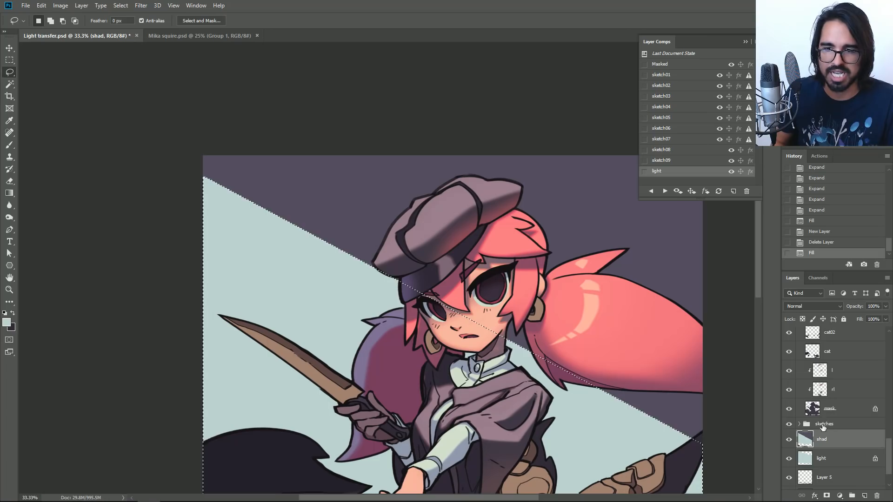
key("ctrl+d")
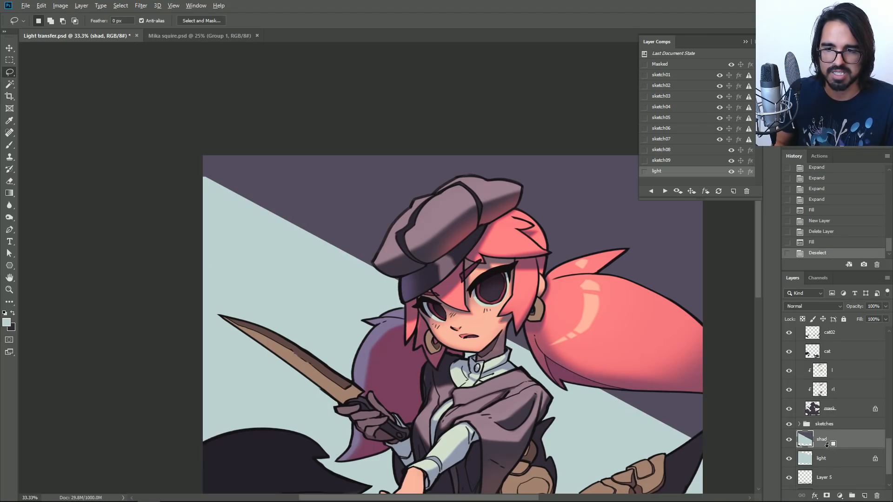
key("ctrl+z")
key("ctrl+z")
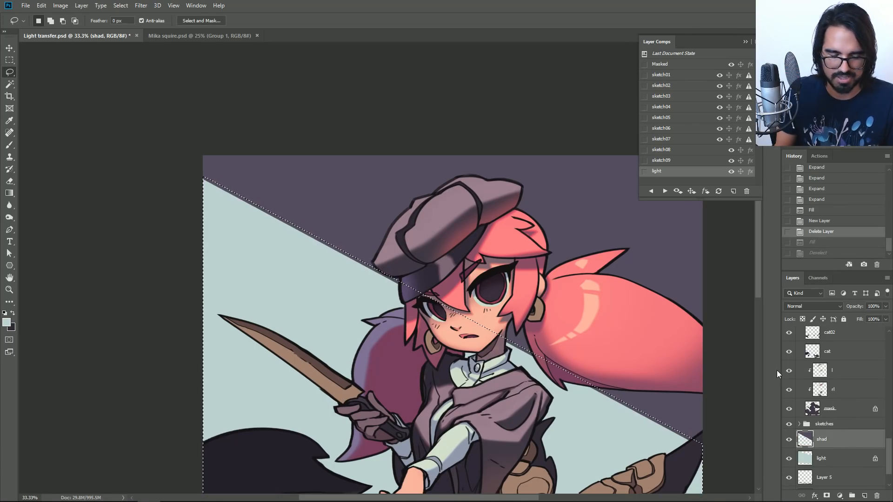
Create a new layer named l above the shad layer.
key("ctrl+shift+n")
type("l")
key("Return")
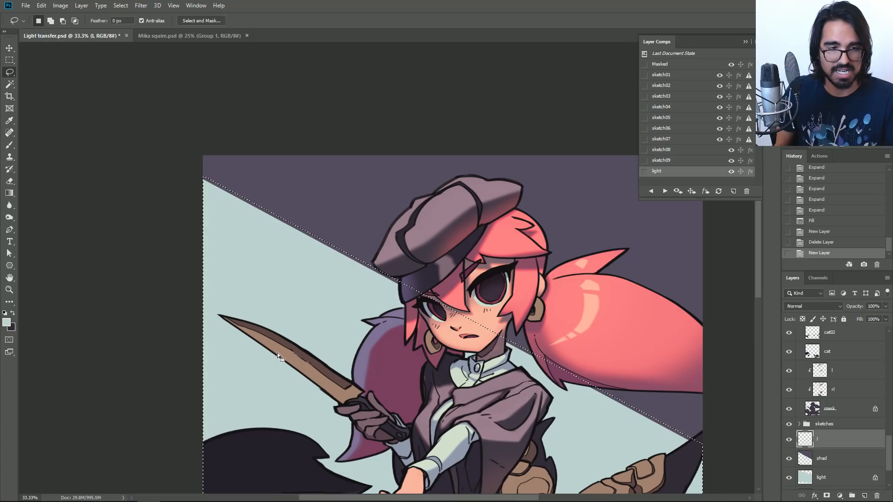
Set the foreground colour to a medium purple, fill the expanded selection with it on the l layer, and deselect.
left_click(6, 322)
left_click(587, 227)
mouse_move(682, 228)
left_mouse_down()
mouse_move(680, 195)
mouse_move(668, 219)
left_mouse_up()
left_click(610, 212)
left_click(746, 181)
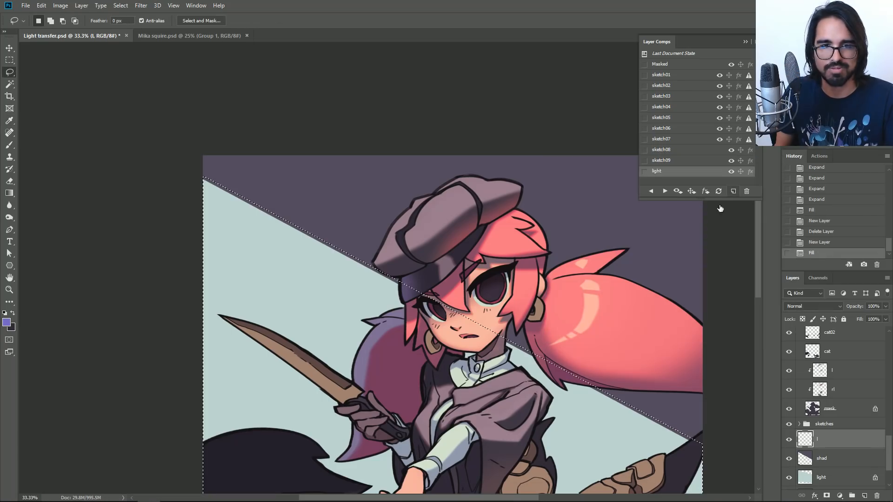
key("alt+BackSpace")
key("ctrl+d")
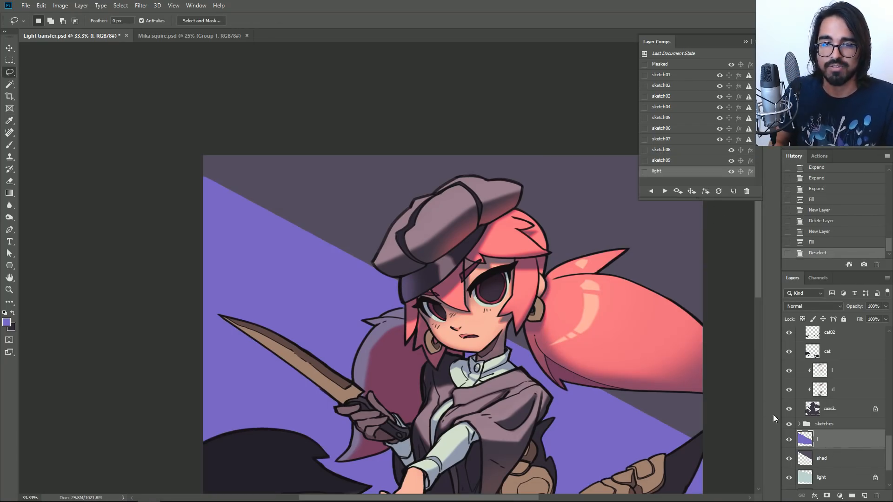
Clip the purple l layer to the shad layer and inspect the coloured strip along the shadow edge.
left_click(833, 447, "alt")
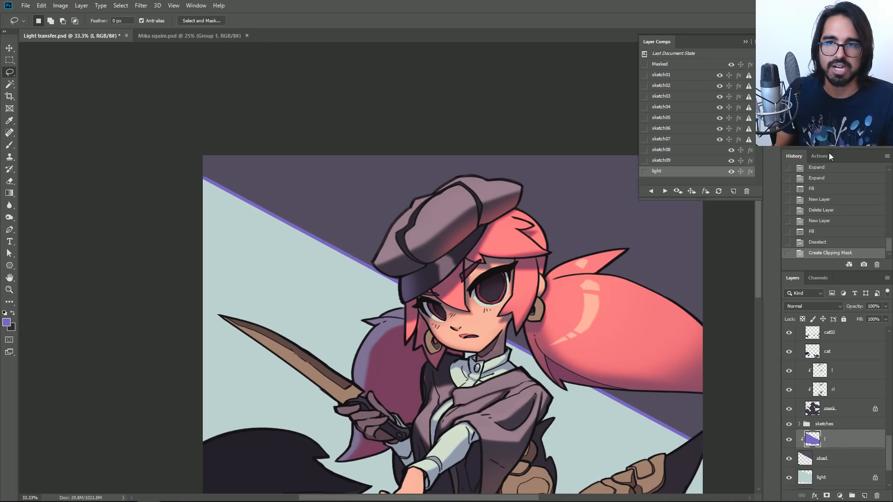
key("ctrl+plus")
key("ctrl+plus")
key("ctrl+plus")
mouse_move(178, 209)
left_mouse_down()
mouse_move(283, 175)
mouse_move(358, 131)
left_mouse_up()
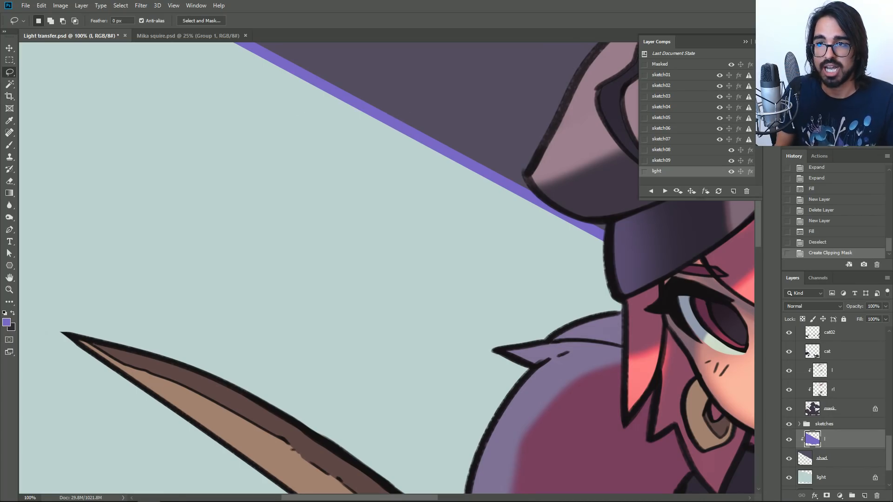
scroll(321, 309, "down", 3)
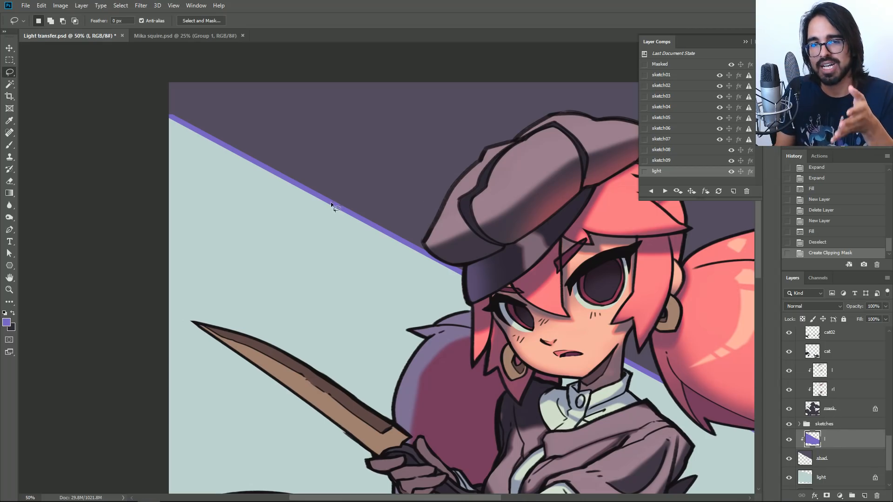
Apply a Gaussian Blur with a radius of about 20.8 pixels to the purple l layer along the shadow edge.
left_click(141, 6)
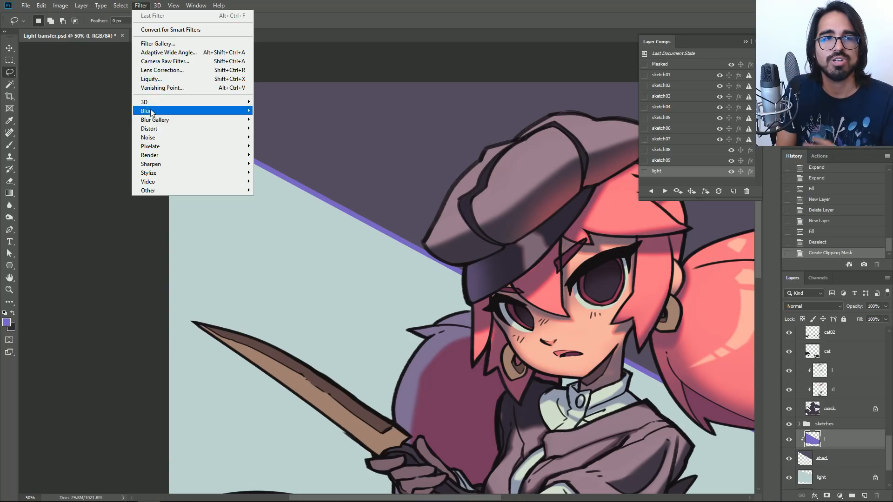
mouse_move(173, 114)
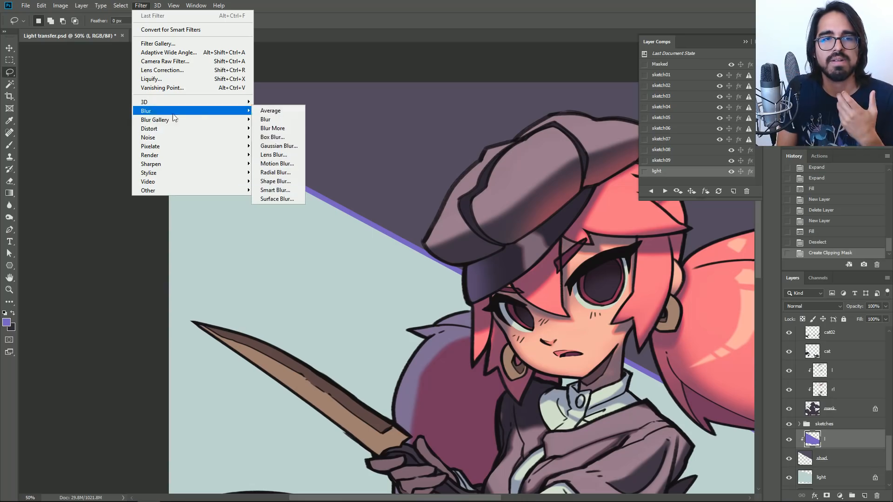
left_click(278, 146)
left_click_drag(667, 254, 690, 251)
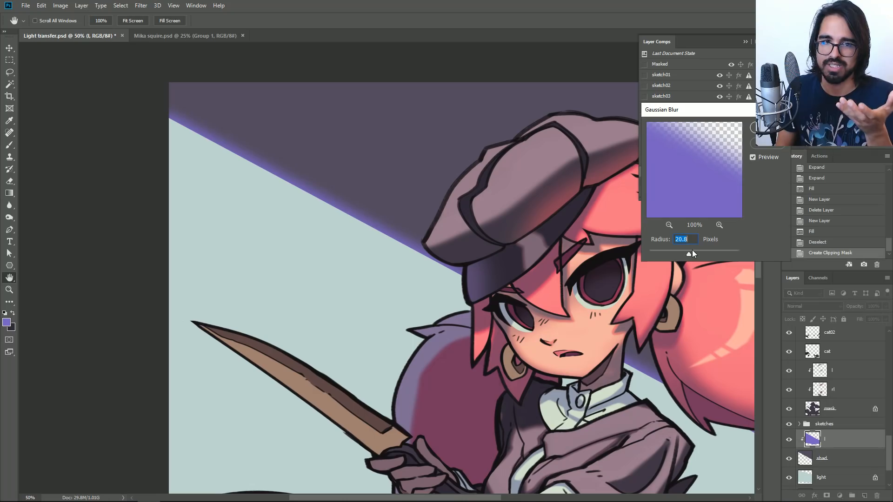
left_click(766, 127)
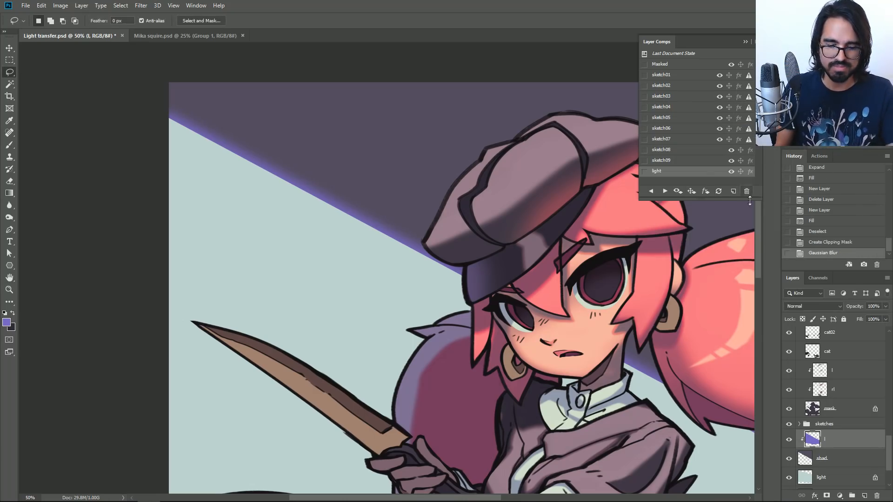
Shift the blurred transition to a lighter blue with Hue/Saturation, using hue -33 and lightness +12.
key("ctrl+u")
mouse_move(730, 238)
left_mouse_down()
mouse_move(744, 238)
mouse_move(716, 239)
left_mouse_up()
left_click(740, 286)
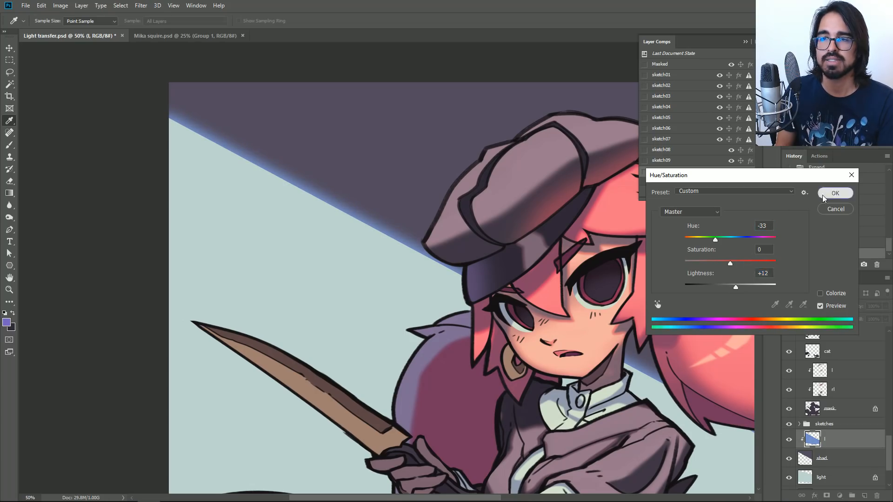
left_click(835, 193)
key("l")
key("ctrl+minus")
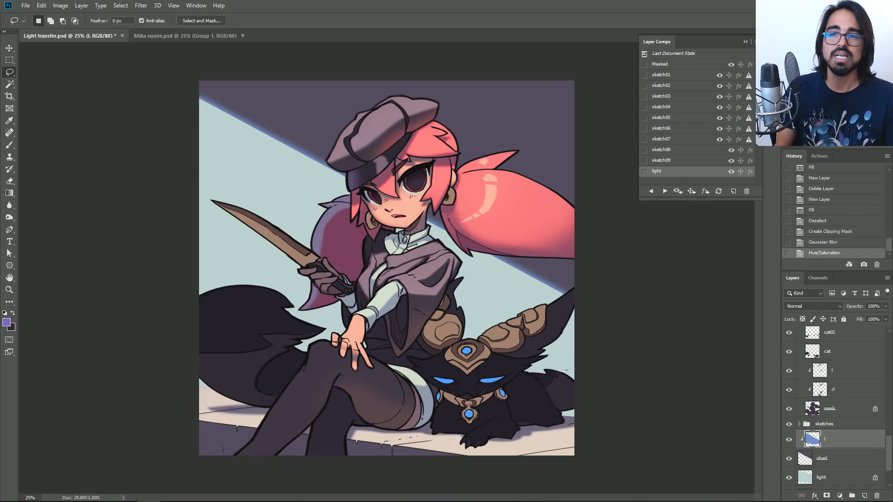
Add a new layer named color directly above the LINES layer in the FINAL group.
key("ctrl+plus")
key("ctrl+plus")
key("ctrl+plus")
left_click_drag(395, 196, 307, 429)
left_click_drag(390, 271, 467, 234)
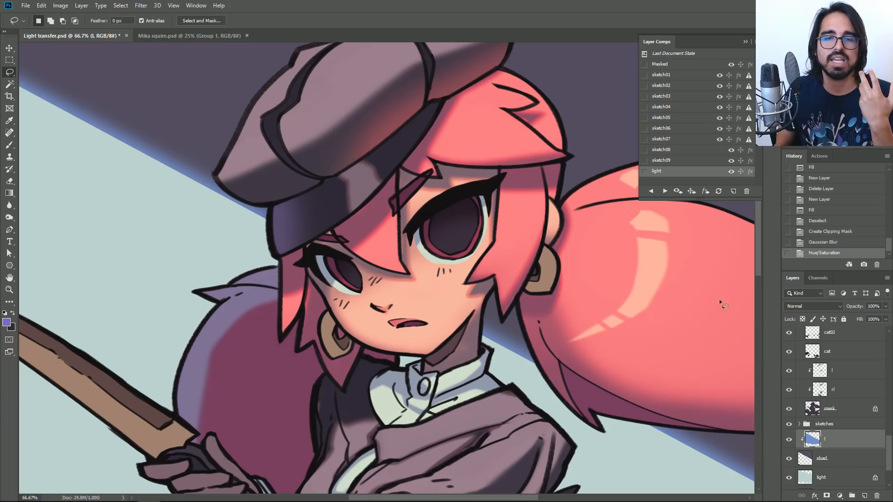
left_click_drag(888, 444, 886, 342)
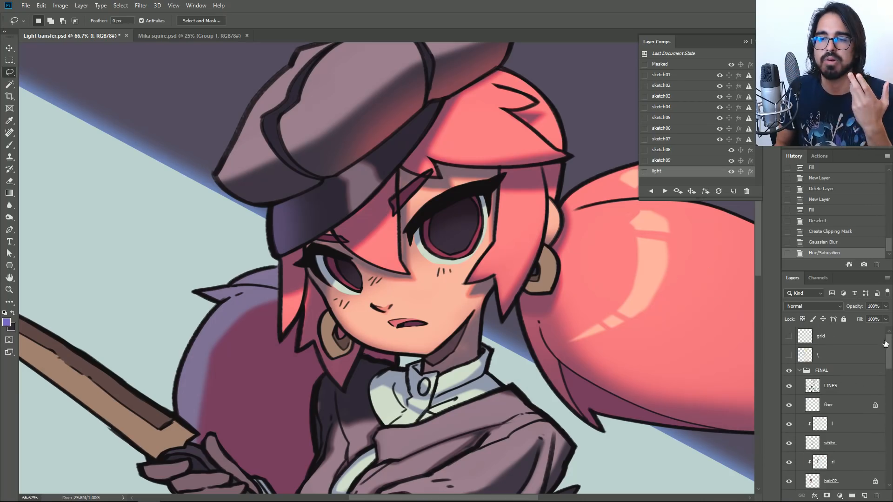
left_click(830, 385)
key("ctrl+shift+n")
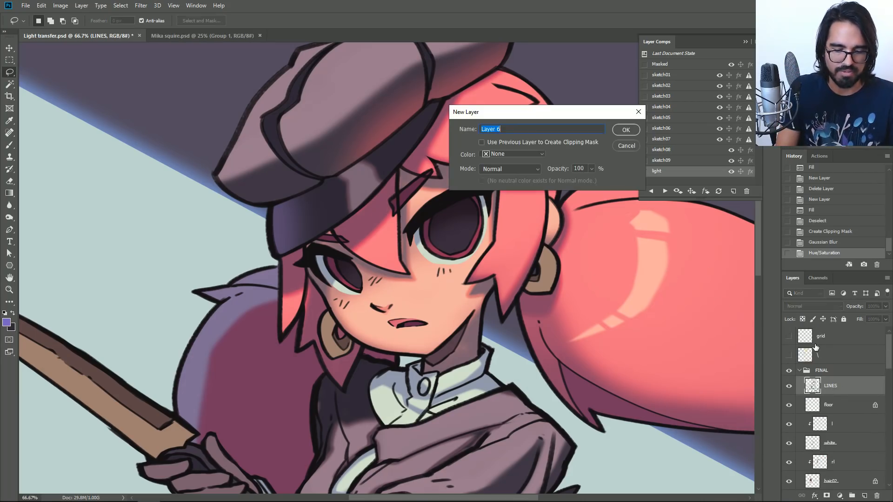
type("color")
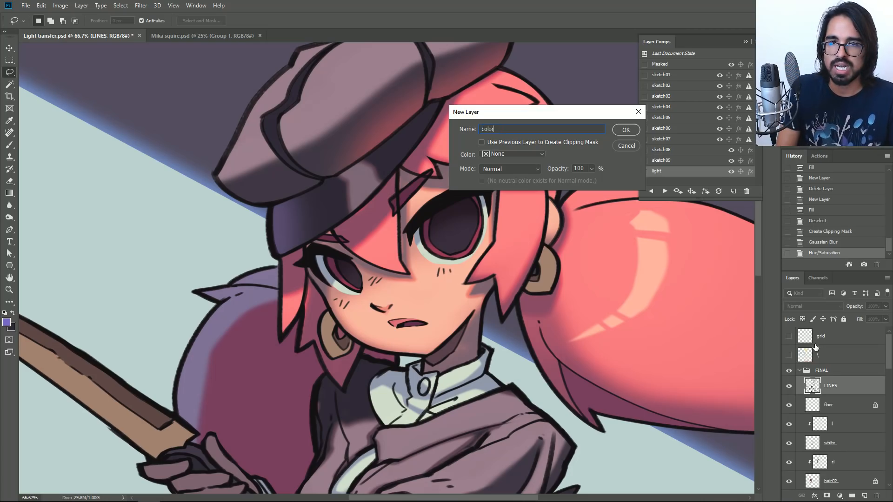
key("Return")
Try shifting the LINES layer sideways and undo the move.
left_click(834, 409)
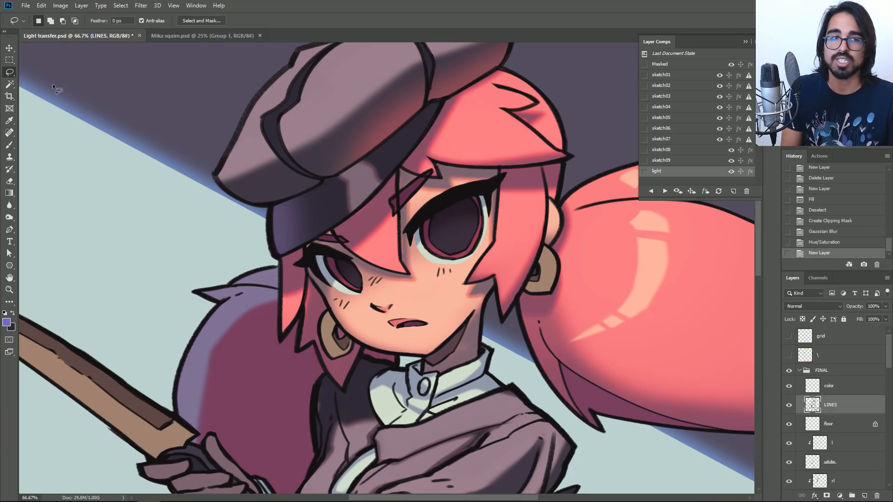
key("v")
mouse_move(361, 233)
left_mouse_down()
mouse_move(353, 242)
mouse_move(373, 233)
left_mouse_up()
key("ctrl+z")
Hide the LINES layer to examine the artwork without its outlines, and show it again.
left_click(790, 406)
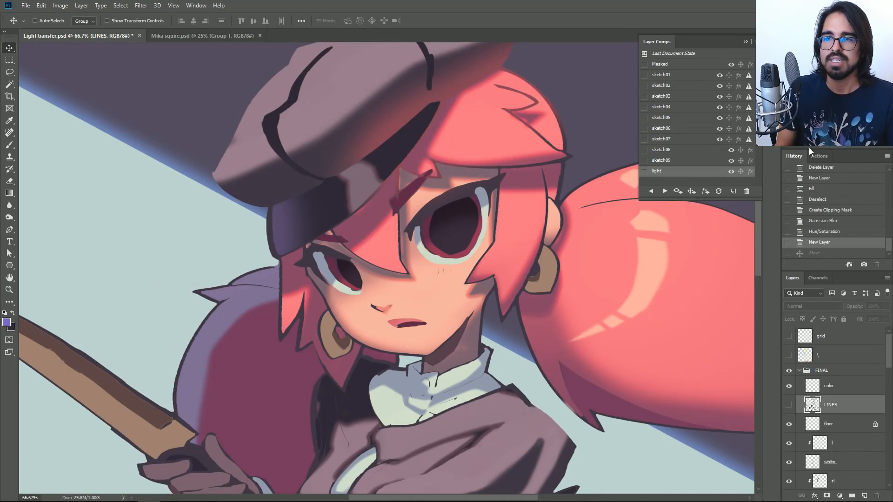
key("ctrl+minus")
key("ctrl+minus")
scroll(381, 268, "down", 3)
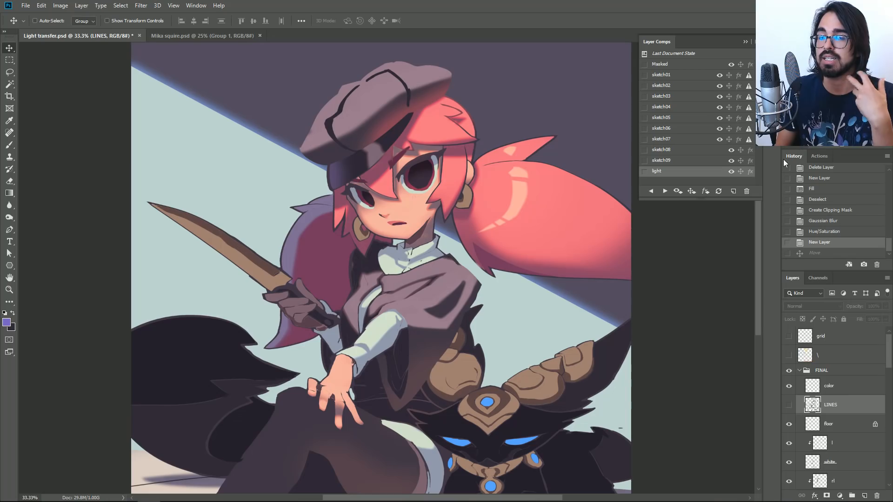
left_click(789, 405)
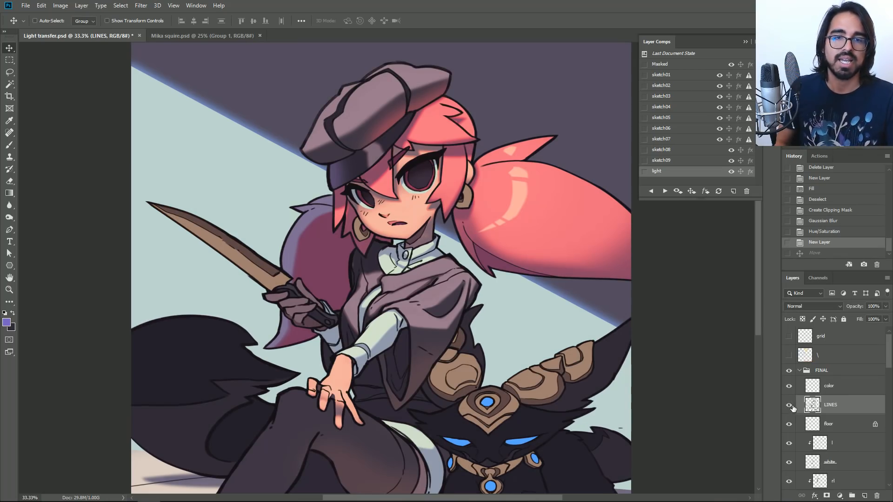
Clip the color layer to the LINES layer and set the foreground colour to dark wine #632442.
left_click(836, 391)
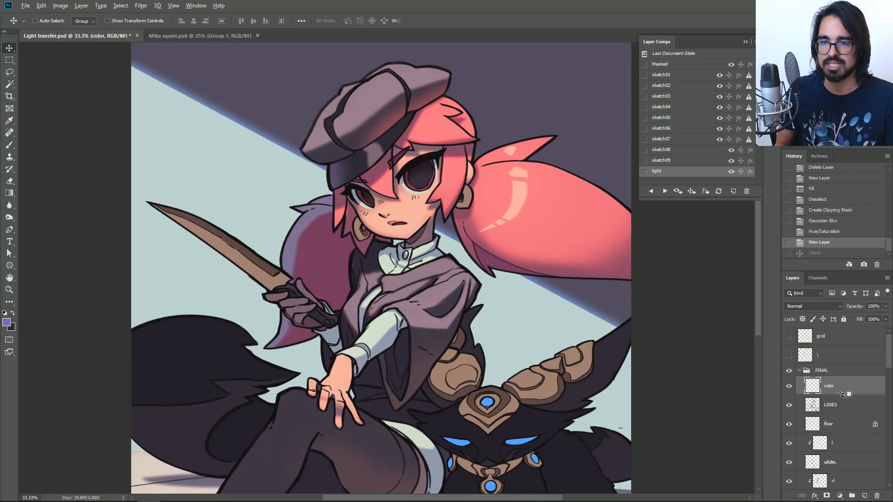
left_click(843, 395, "alt")
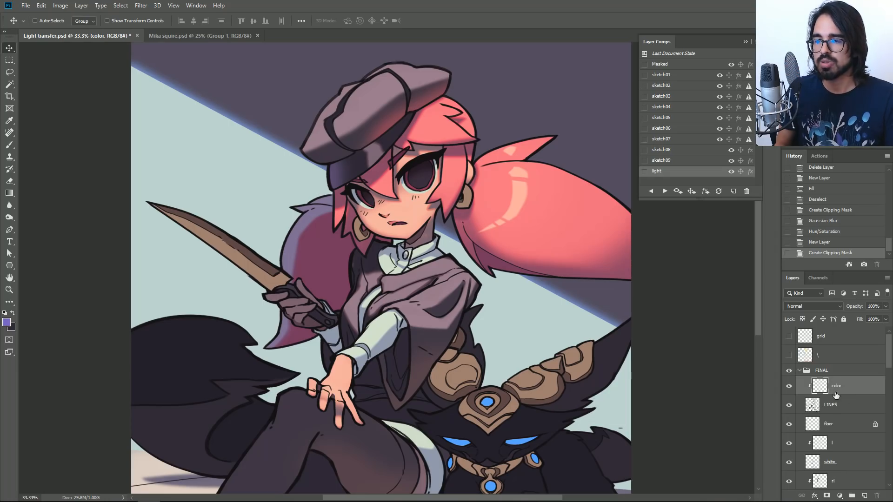
left_click(7, 322)
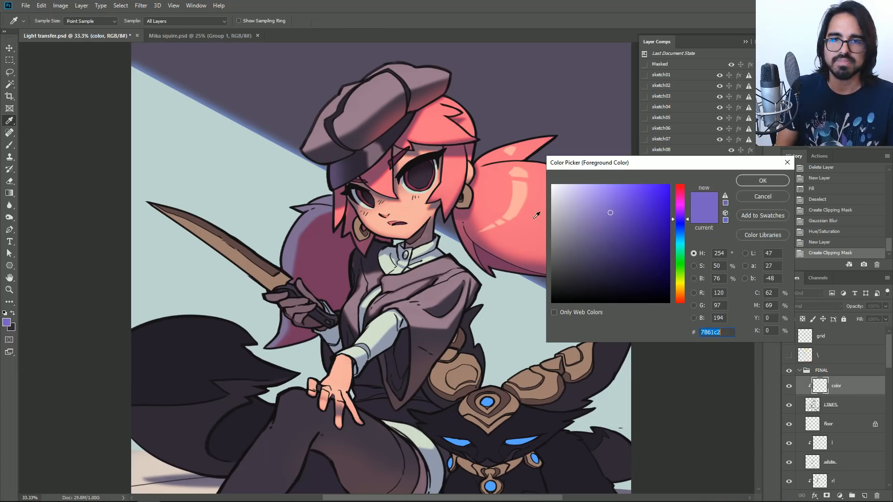
left_click_drag(683, 202, 682, 194)
mouse_move(644, 224)
left_mouse_down()
mouse_move(622, 277)
mouse_move(627, 257)
left_mouse_up()
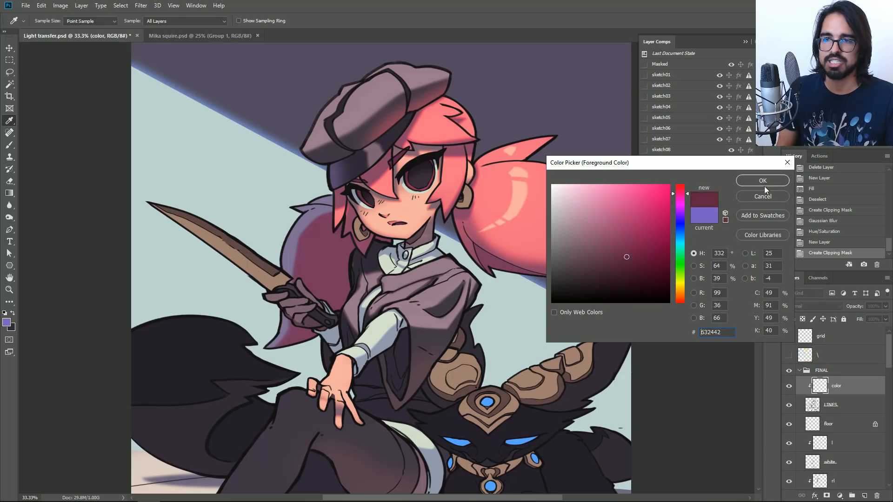
left_click(763, 184)
Tint the upper outline of the large ponytail on the color layer with the K Soft brush, reducing its size to 200 px.
key("b")
right_click(589, 166)
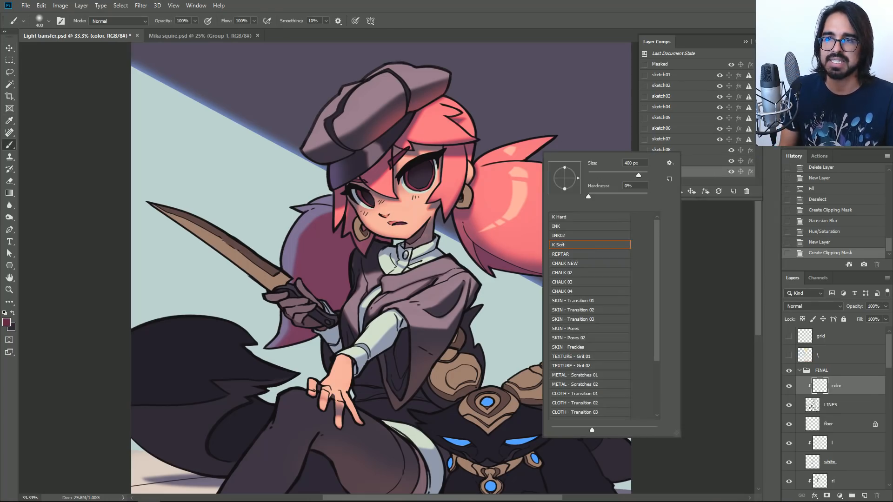
key("Return")
left_click(745, 42)
key("ctrl+plus")
key("ctrl+plus")
left_click_drag(507, 186, 387, 338)
key("bracketright")
left_click_drag(569, 183, 587, 184)
key("bracketleft")
key("bracketleft")
key("bracketleft")
key("bracketleft")
left_click_drag(514, 174, 452, 207)
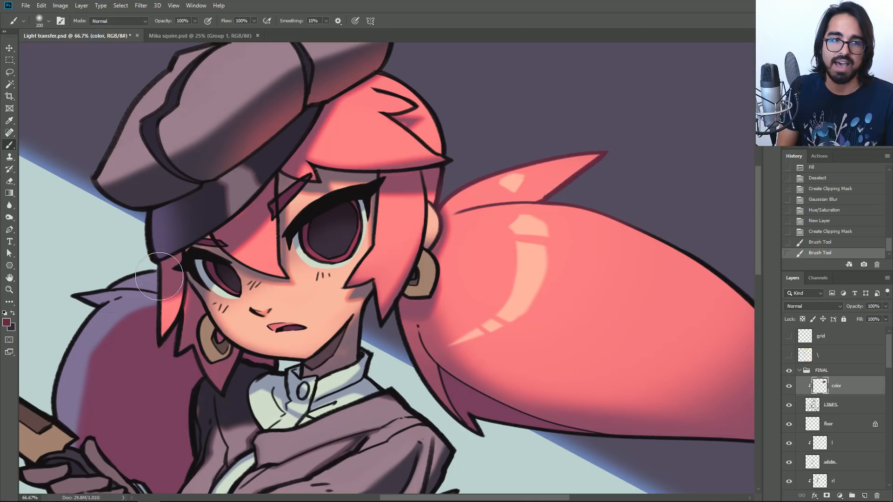
Set the foreground colour to a more saturated dark magenta with a hue of 330°.
left_click(8, 321)
left_click_drag(660, 193, 633, 216)
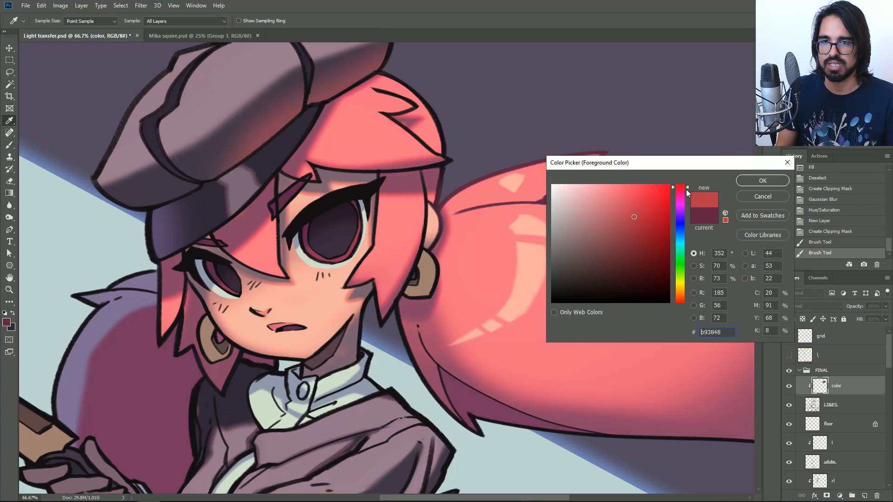
left_click_drag(687, 192, 687, 198)
left_click_drag(636, 243, 635, 262)
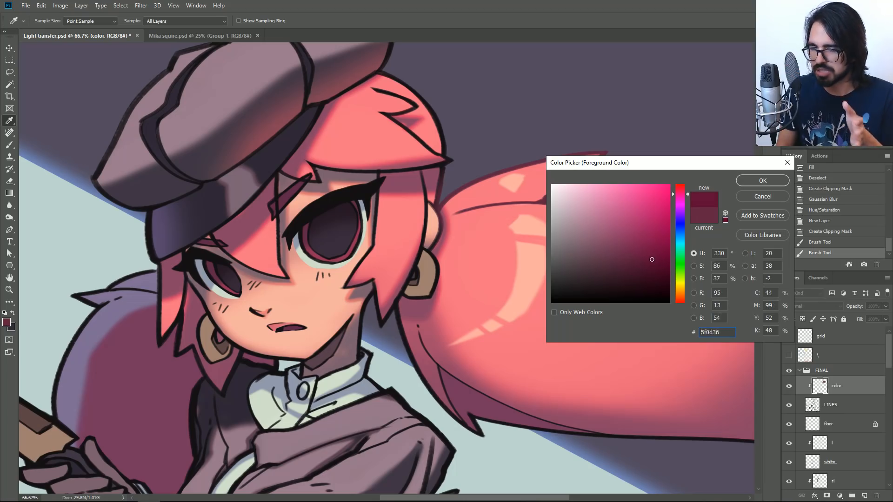
left_click_drag(652, 259, 637, 260)
key("Return")
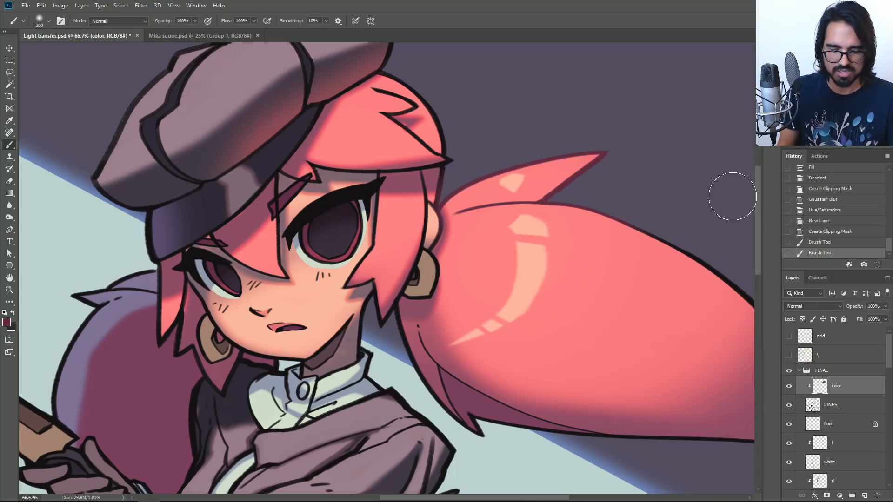
Tint the ponytail's outer edge and the hair outlines around the crown and face, reducing the brush to 125 px.
left_click_drag(628, 221, 746, 298)
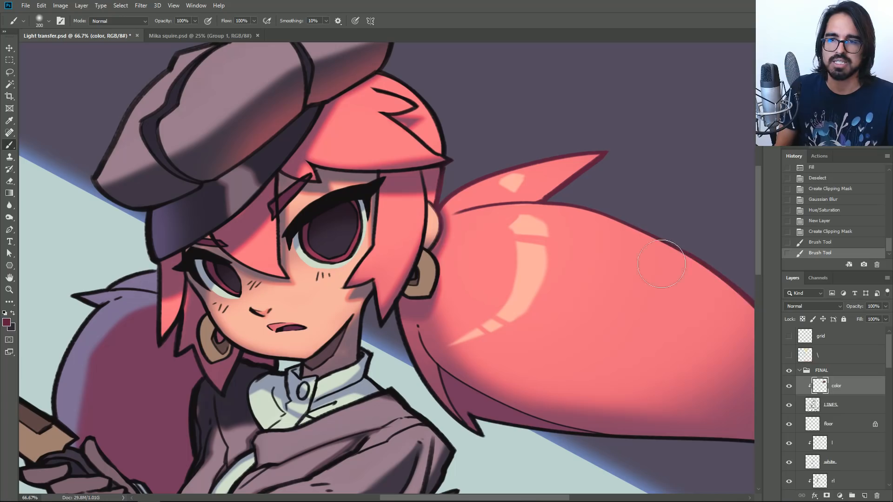
mouse_move(435, 195)
left_mouse_down()
mouse_move(433, 146)
mouse_move(403, 99)
mouse_move(380, 160)
mouse_move(326, 161)
mouse_move(323, 153)
mouse_move(423, 201)
mouse_move(388, 193)
mouse_move(367, 285)
left_mouse_up()
key("bracketright")
key("bracketright")
key("bracketleft")
key("bracketleft")
key("bracketleft")
key("bracketleft")
key("bracketleft")
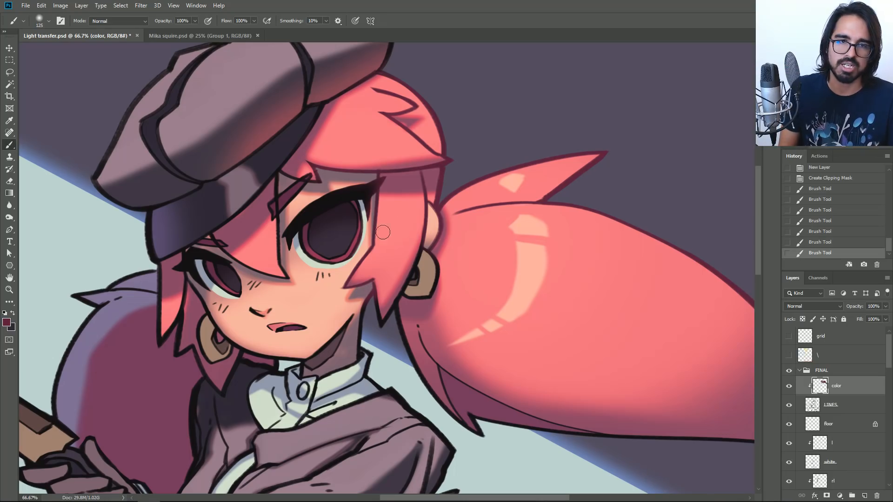
Retouch the outline of the hair strand beside the larger eye and compare it by undoing and redoing the stroke.
left_click_drag(353, 274, 377, 213)
key("ctrl+z")
key("ctrl+shift+z")
key("ctrl+z")
key("ctrl+shift+z")
Refine the tinted outlines around the larger eye, fringe and ear with smaller brush sizes, erasing colour that spills onto the eyelashes.
key("ctrl+plus")
key("ctrl+plus")
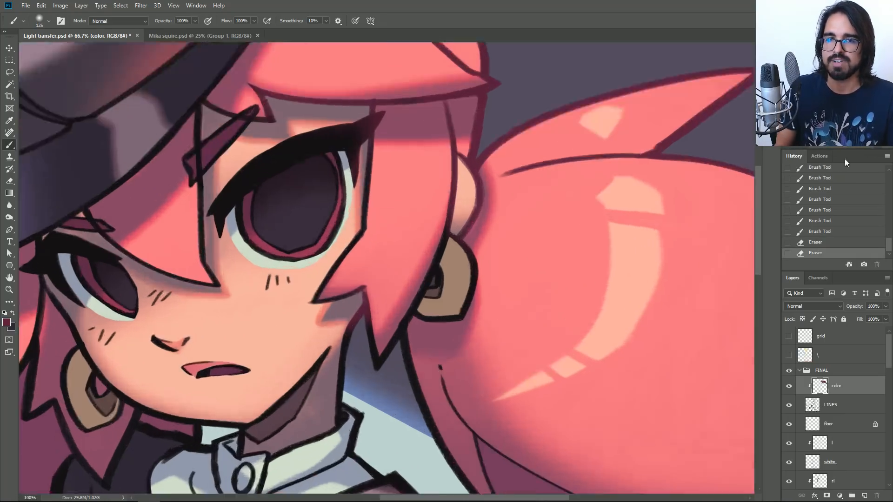
mouse_move(308, 320)
left_mouse_down()
mouse_move(420, 263)
mouse_move(425, 319)
left_mouse_up()
mouse_move(333, 266)
left_mouse_down()
mouse_move(293, 296)
mouse_move(329, 275)
left_mouse_up()
key("bracketleft")
key("bracketleft")
left_click_drag(386, 205, 397, 164)
key("space")
left_click_drag(395, 192, 364, 343)
mouse_move(336, 311)
left_mouse_down()
mouse_move(340, 195)
mouse_move(297, 264)
mouse_move(306, 196)
mouse_move(331, 172)
mouse_move(290, 191)
mouse_move(292, 174)
left_mouse_up()
key("bracketleft")
key("bracketleft")
key("bracketleft")
key("bracketleft")
key("bracketleft")
key("bracketleft")
key("bracketleft")
key("bracketleft")
key("bracketleft")
key("bracketleft")
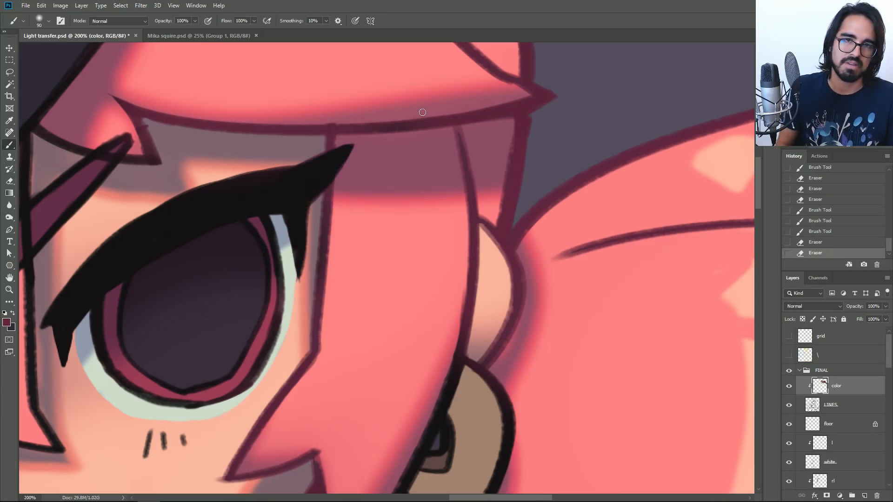
Tint the eyebrows and the outlines of the fringe and hair strand beside the smaller eye with a 100 px brush.
key("ctrl+minus")
key("ctrl+minus")
key("bracketright")
mouse_move(299, 212)
left_mouse_down()
mouse_move(263, 265)
mouse_move(252, 314)
mouse_move(211, 295)
mouse_move(186, 303)
left_mouse_up()
mouse_move(174, 366)
left_mouse_down()
mouse_move(170, 340)
mouse_move(153, 326)
mouse_move(162, 354)
left_mouse_up()
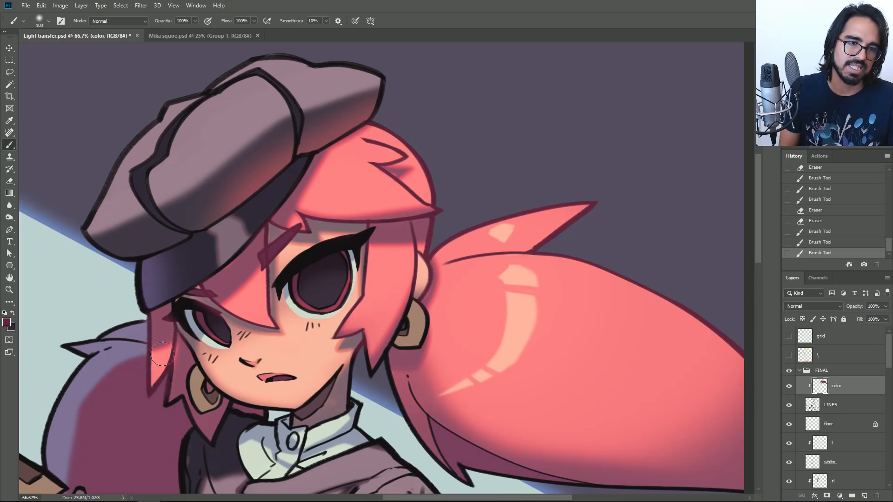
left_click_drag(266, 346, 353, 257)
left_click_drag(255, 289, 270, 270)
Set the foreground colour to very dark wine #2e0a1c and tint the lines beside the smaller eye and around the face.
left_click(7, 322)
left_click(245, 299)
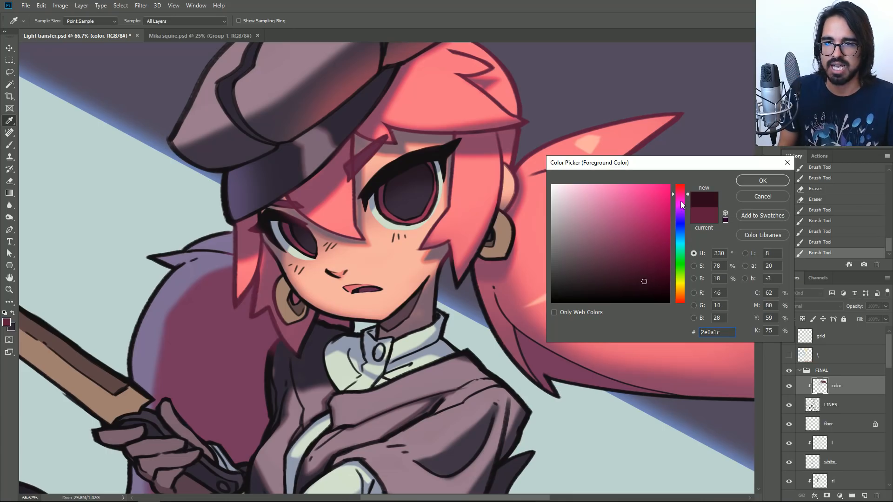
left_click(745, 183)
left_click_drag(260, 286, 254, 252)
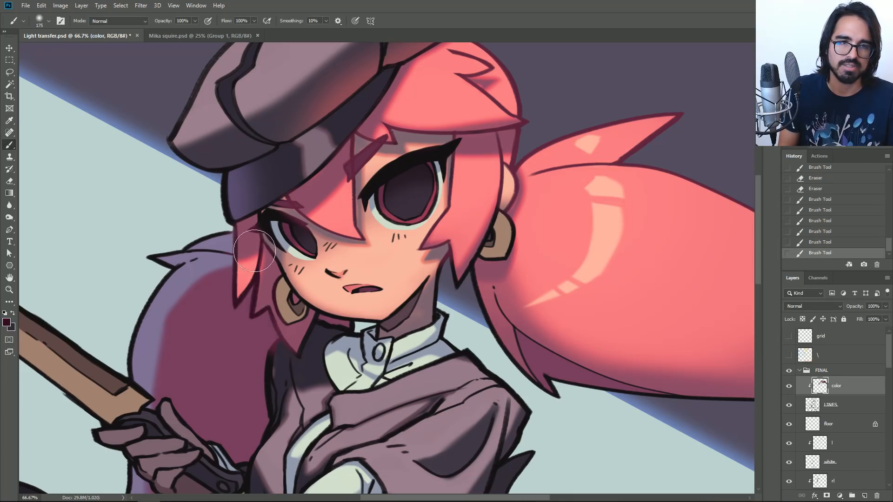
left_click_drag(292, 325, 291, 328)
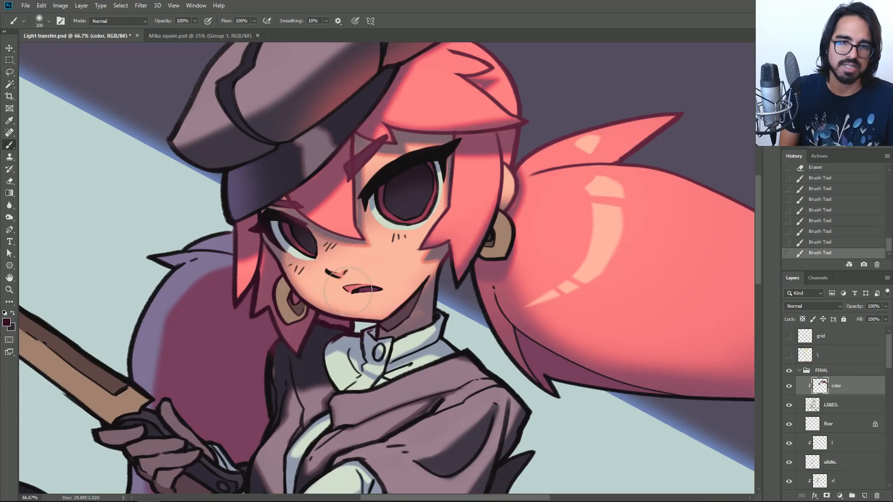
Undo the stroke over the smaller eye and tint the outline along the chin and jaw.
left_click_drag(298, 247, 282, 232)
key("ctrl+z")
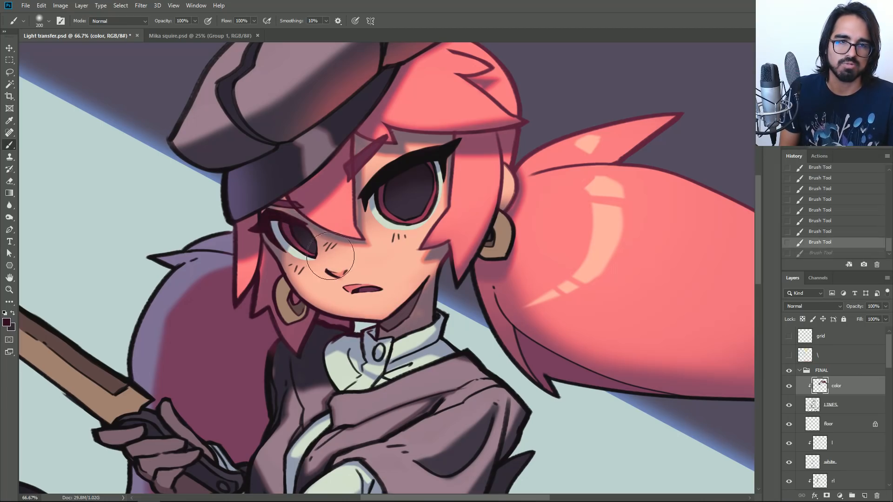
mouse_move(391, 325)
left_mouse_down()
mouse_move(412, 319)
mouse_move(420, 292)
left_mouse_up()
Try tinting the hat's outer outline with the dark wine colour and undo the stroke.
left_click_drag(452, 153, 476, 237)
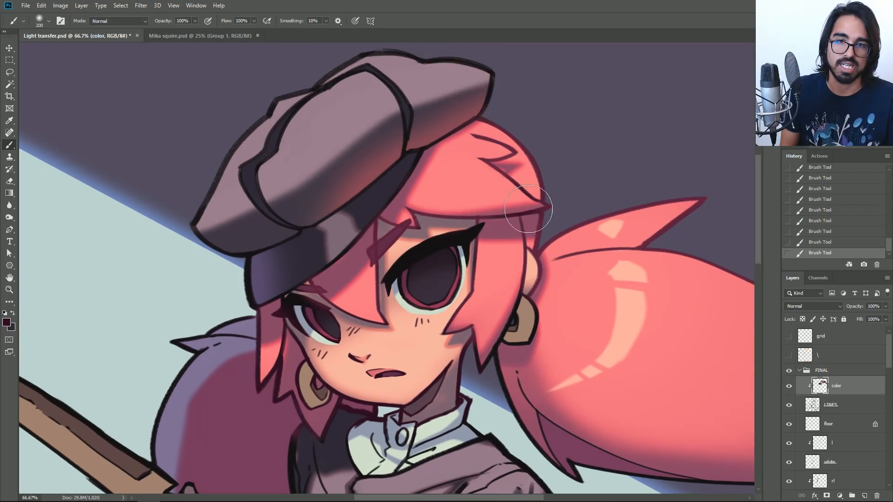
mouse_move(191, 228)
left_mouse_down()
mouse_move(266, 133)
mouse_move(304, 105)
mouse_move(239, 174)
mouse_move(372, 76)
mouse_move(404, 97)
mouse_move(483, 81)
left_mouse_up()
key("ctrl+z")
Reduce the brush to 100 px, sample the dark purple of the hat's brim, and tint the hat's outline with it.
key("bracketleft")
key("bracketleft")
key("bracketleft")
key("bracketleft")
key("ctrl+z")
left_click(276, 272, "alt")
left_click_drag(254, 285, 255, 259)
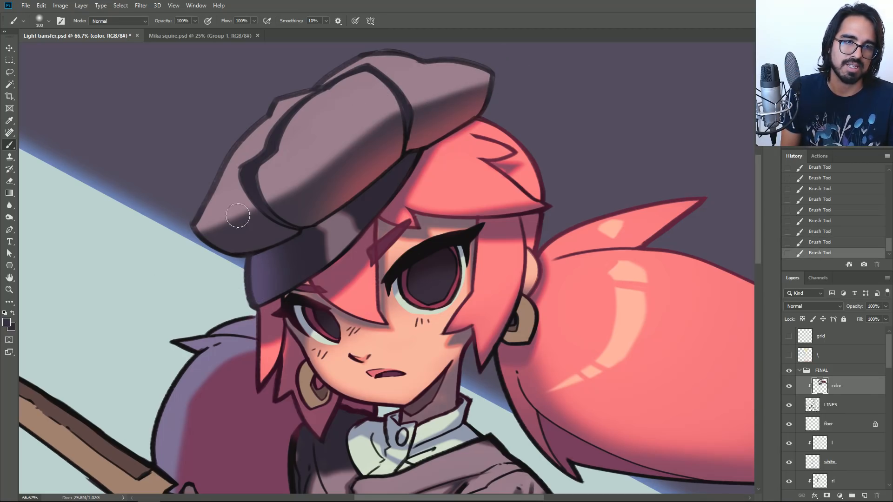
Tint the outline of the shaded ponytail behind the face with a muted magenta, using a 175 px brush.
left_click_drag(246, 348, 385, 224)
key("bracketright")
mouse_move(306, 322)
left_mouse_down()
mouse_move(298, 262)
mouse_move(327, 215)
mouse_move(365, 190)
mouse_move(381, 215)
left_mouse_up()
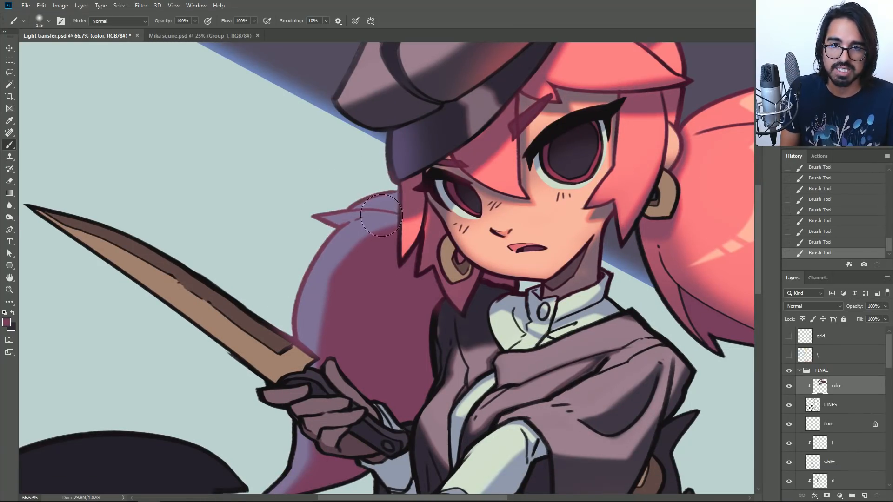
Tint the outline of the shaded ponytail's lighter edge with a muted purple, using a 150 px brush.
key("bracketleft")
key("ctrl+z")
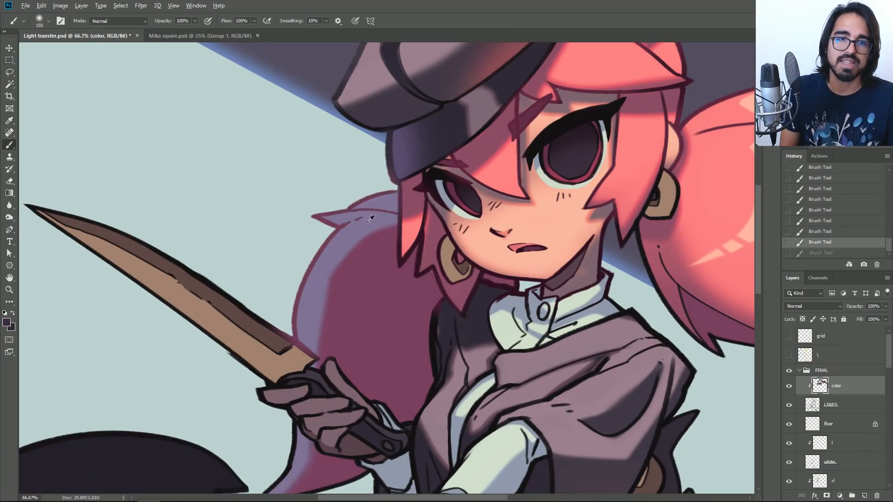
key("ctrl+shift+z")
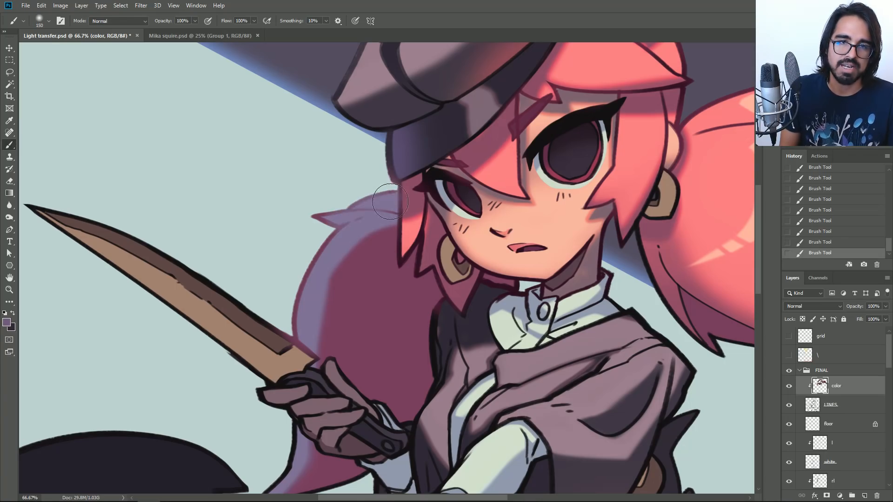
mouse_move(356, 215)
left_mouse_down()
mouse_move(310, 287)
mouse_move(298, 334)
left_mouse_up()
mouse_move(298, 425)
left_mouse_down()
mouse_move(335, 308)
mouse_move(319, 342)
mouse_move(372, 363)
mouse_move(400, 353)
left_mouse_up()
key("bracketleft")
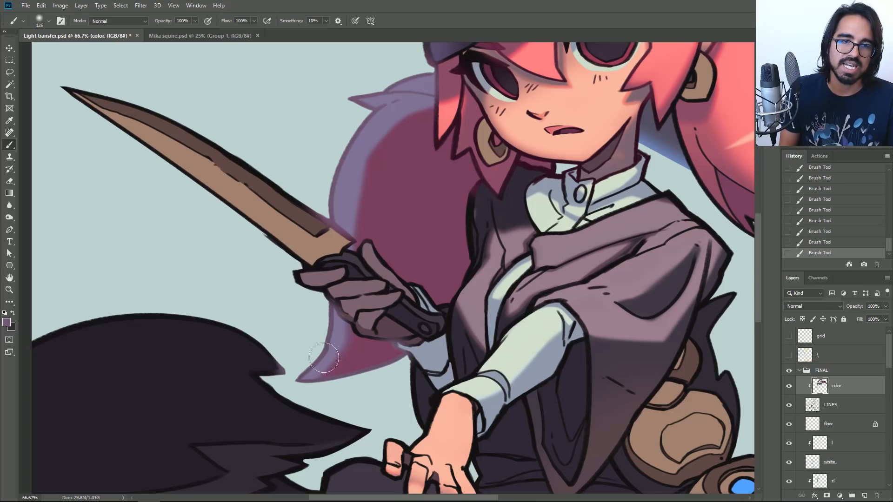
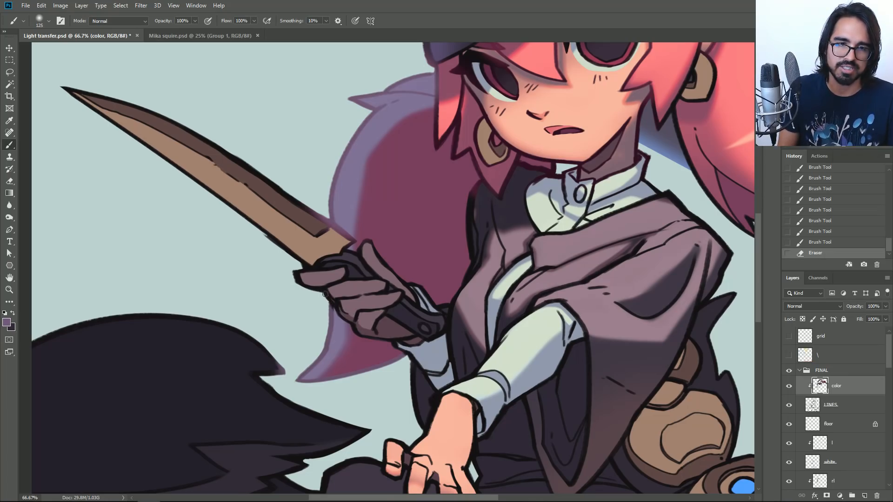
Erase the purple tint that spilled over the outline of the gloved hand holding the knife.
key("ctrl+z")
key("ctrl+shift+z")
Choose a dark wine colour and tint the lines around the outer corner of the smaller eye.
mouse_move(477, 197)
left_mouse_down()
mouse_move(376, 395)
mouse_move(391, 395)
left_mouse_up()
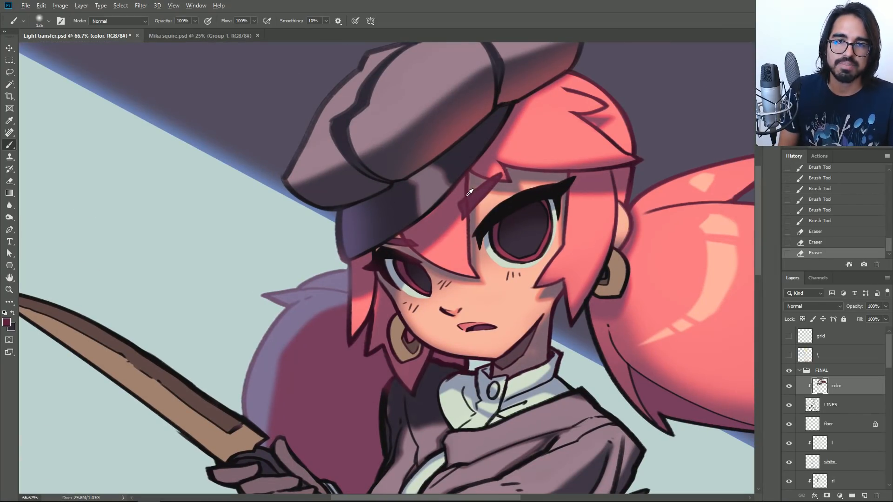
left_click(7, 323)
left_click(644, 269)
left_click(750, 180)
mouse_move(369, 290)
left_mouse_down()
mouse_move(360, 320)
mouse_move(380, 262)
mouse_move(370, 293)
left_mouse_up()
key("ctrl+z")
key("ctrl+z")
left_click_drag(363, 263, 383, 279)
Tint the fringe lines and the larger eye's outline with the dark wine, undoing strokes that miss.
left_click_drag(471, 195, 435, 257)
key("ctrl+z")
left_click_drag(431, 215, 470, 267)
left_click_drag(429, 289, 420, 281)
key("ctrl+z")
mouse_move(512, 251)
left_mouse_down()
mouse_move(525, 240)
mouse_move(505, 266)
left_mouse_up()
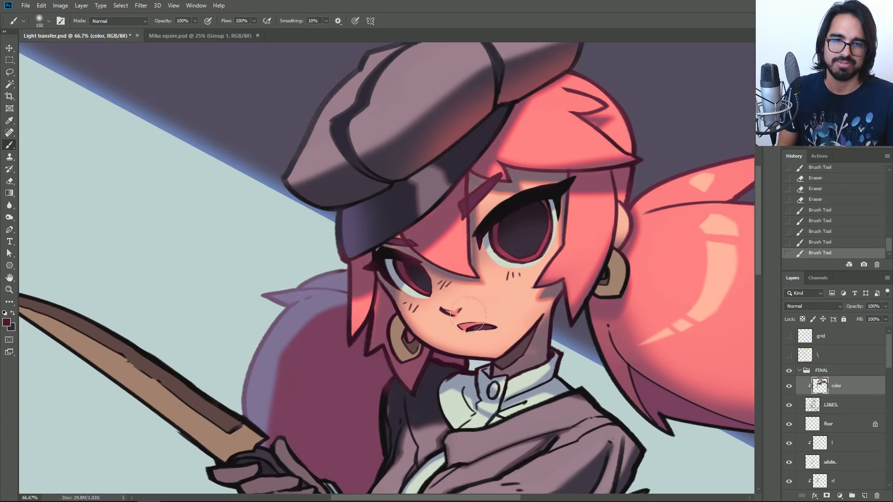
left_click_drag(579, 245, 519, 264)
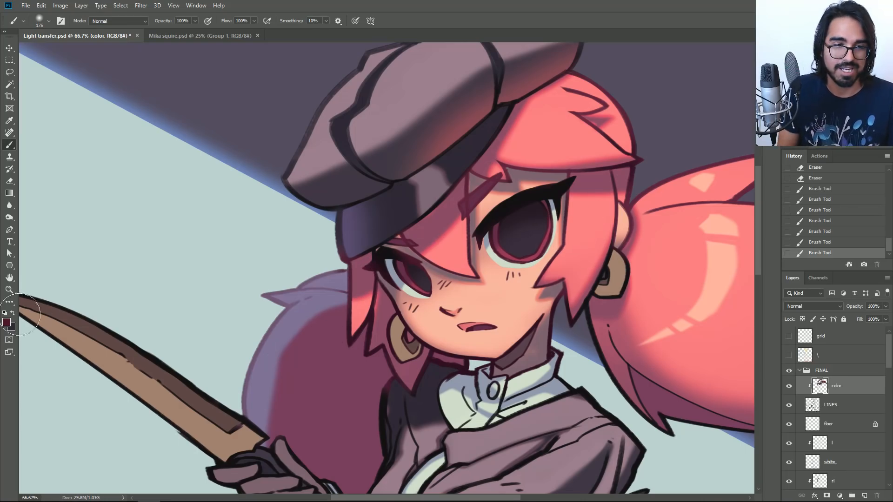
Set the painting colour to wine #61133a, tint the iris outlines, and undo a stroke over the mouth.
left_click(6, 322)
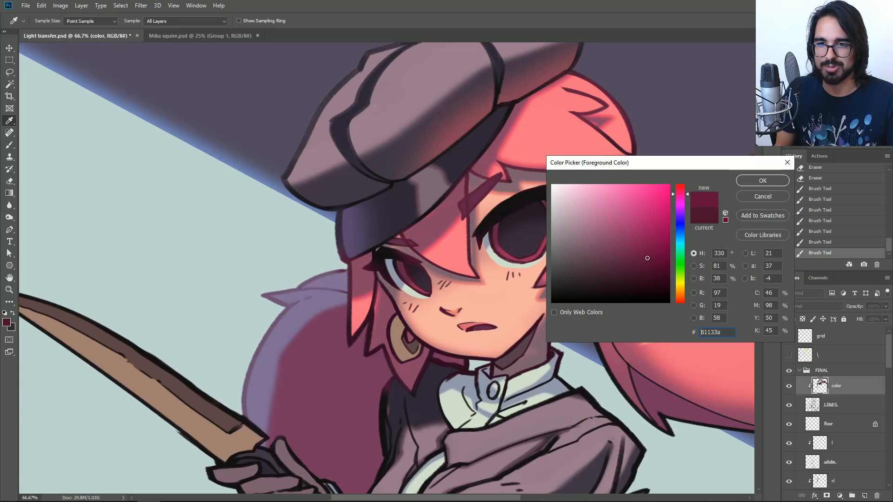
left_click(754, 181)
left_click_drag(429, 286, 417, 294)
left_click_drag(517, 262, 509, 255)
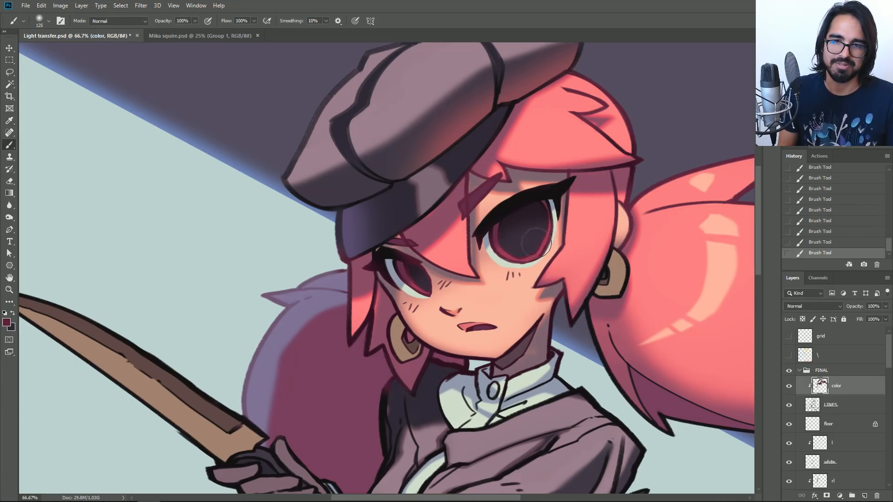
key("ctrl+z")
key("bracketleft")
mouse_move(469, 327)
left_mouse_down()
mouse_move(474, 322)
mouse_move(467, 325)
left_mouse_up()
key("ctrl+z")
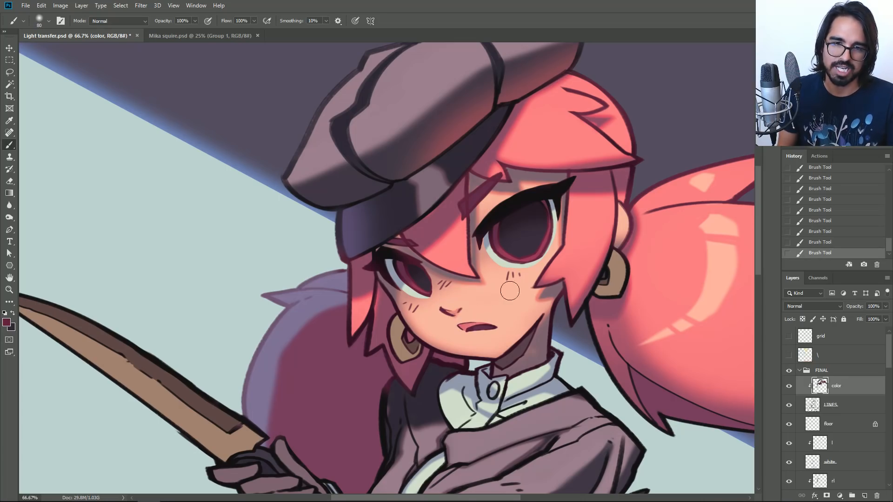
Choose a darker wine colour and tint the lower outline of the large lit ponytail with a 175 px brush.
left_click_drag(577, 213, 487, 238)
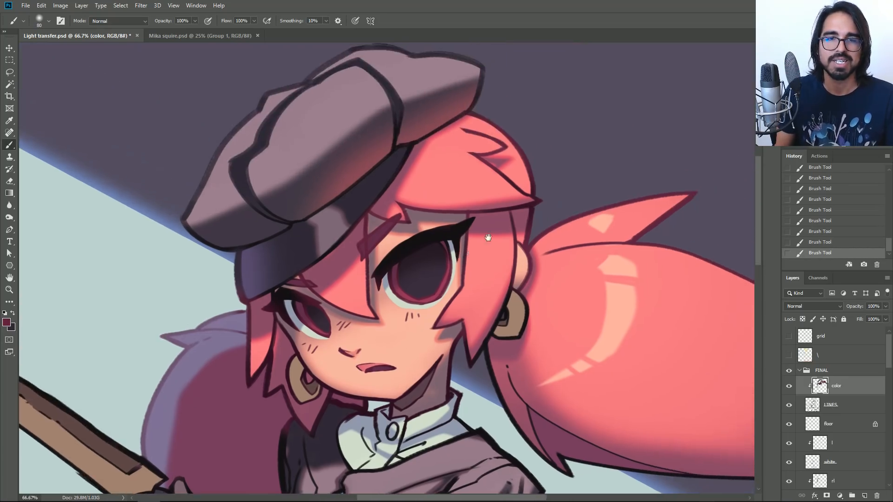
mouse_move(576, 372)
left_mouse_down()
mouse_move(556, 289)
mouse_move(466, 291)
left_mouse_up()
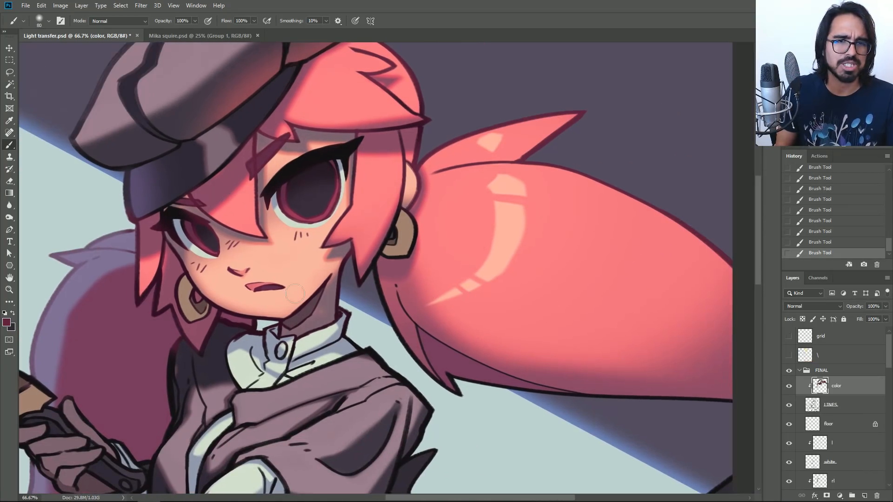
left_click(7, 323)
left_click(644, 276)
left_click(761, 182)
key("b")
key("bracketright")
key("bracketright")
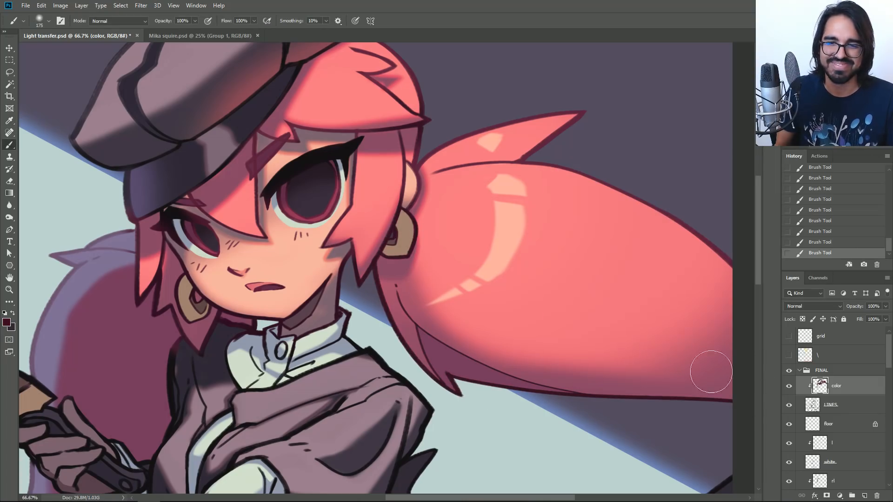
key("ctrl+z")
key("ctrl+shift+z")
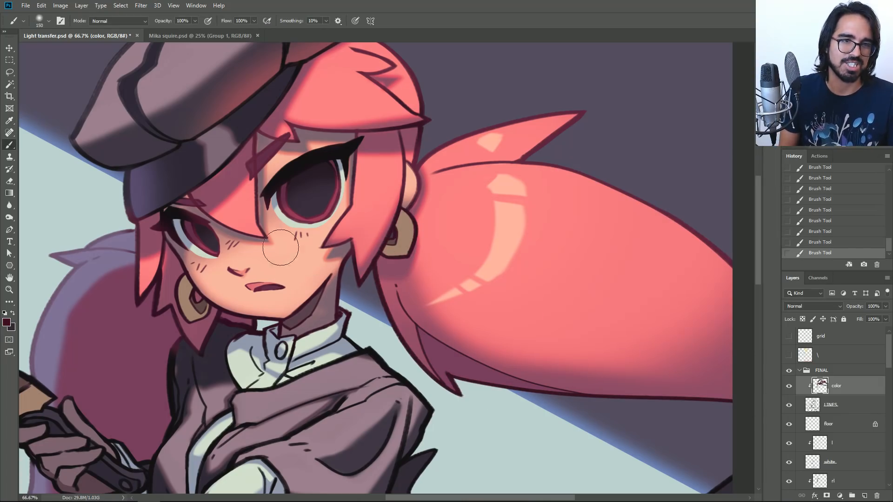
Undo the last stroke, enlarge the brush to 250 px, and tint the larger eye's lines with the darker wine.
key("ctrl+z")
key("bracketright")
key("bracketright")
key("bracketright")
left_click_drag(301, 204, 330, 187)
key("ctrl+z")
key("ctrl+shift+z")
Set the painting colour to near-black plum #1a0c16 and tint the smaller eye's upper lashes with a 175 px brush.
left_click_drag(300, 246, 453, 306)
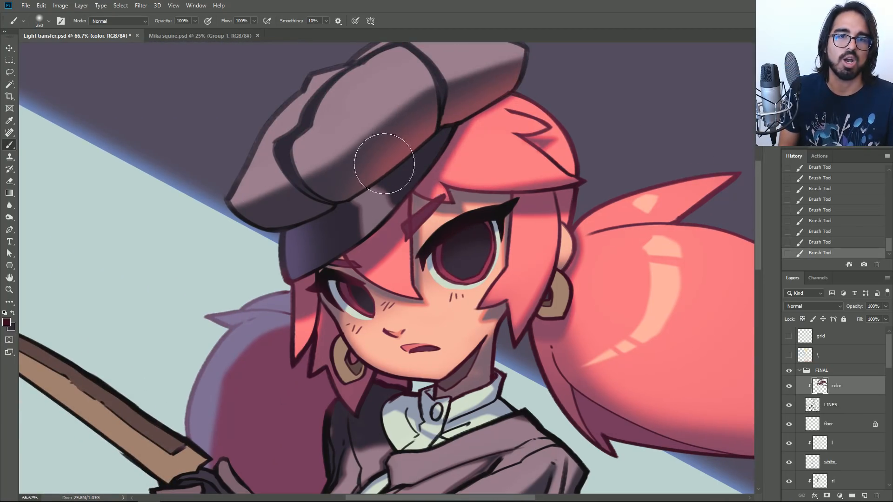
left_click(7, 322)
left_click(513, 211)
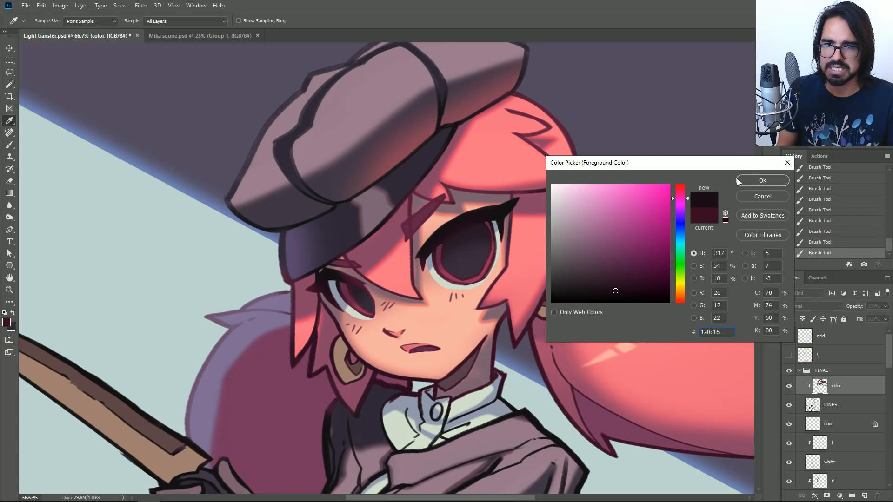
left_click(761, 181)
mouse_move(436, 243)
left_mouse_down()
mouse_move(504, 224)
mouse_move(472, 235)
left_mouse_up()
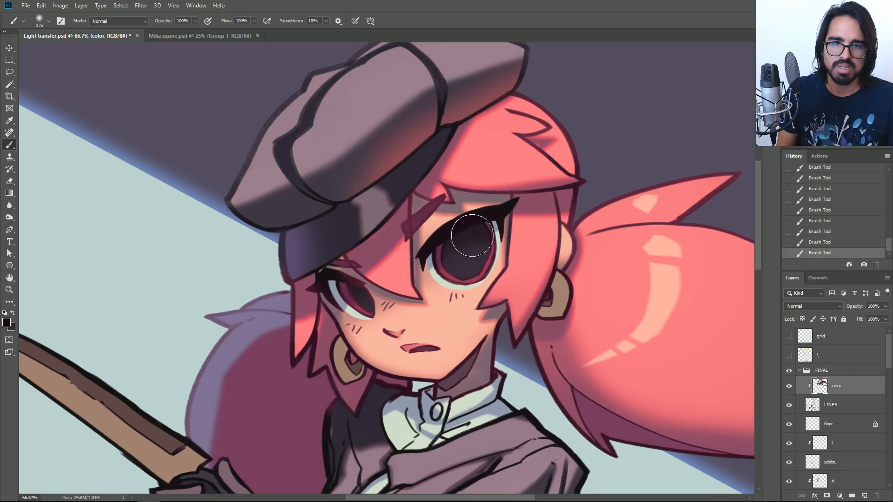
key("ctrl+z")
left_click_drag(332, 288, 357, 279)
key("ctrl+z")
key("ctrl+shift+z")
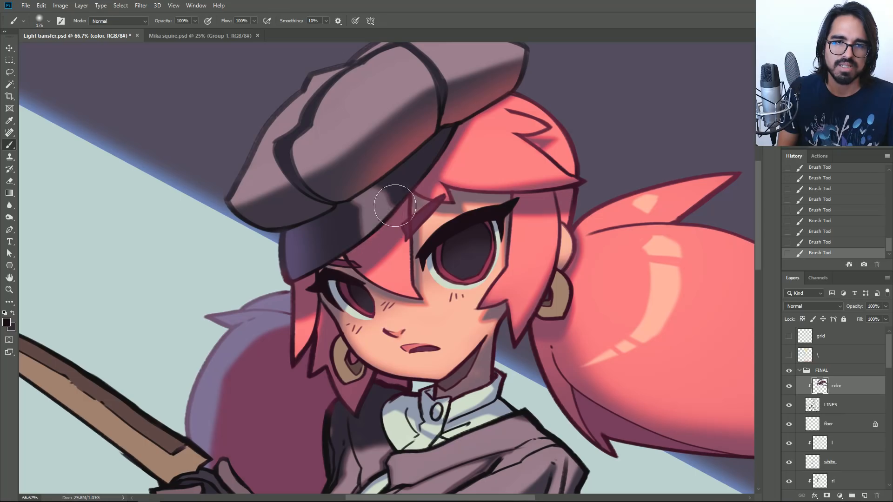
Reduce the brush to 150 px and darken the outlines of the eyebrow and the smaller eye's lashes.
key("[")
key("ctrl+z")
key("ctrl+shift+z")
left_click_drag(316, 272, 335, 310)
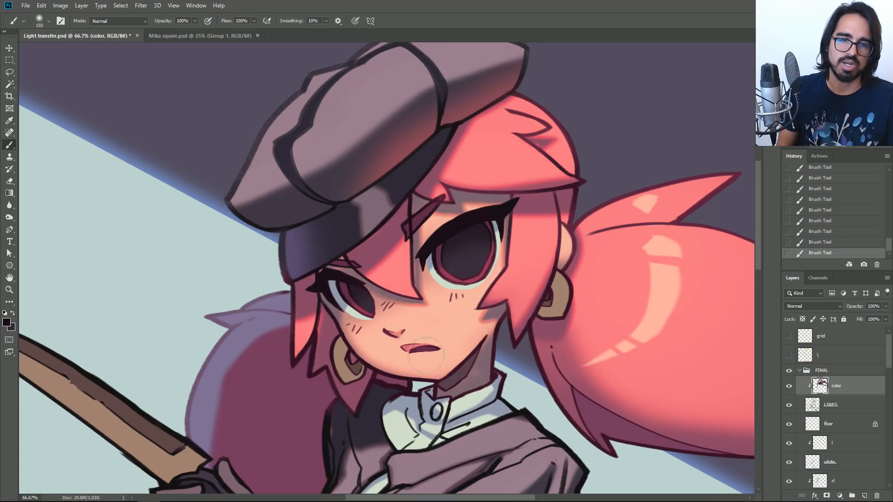
Change the painting colour to a slightly lighter dark plum, #260c1f, and enlarge the brush to 250 px.
left_click(7, 323)
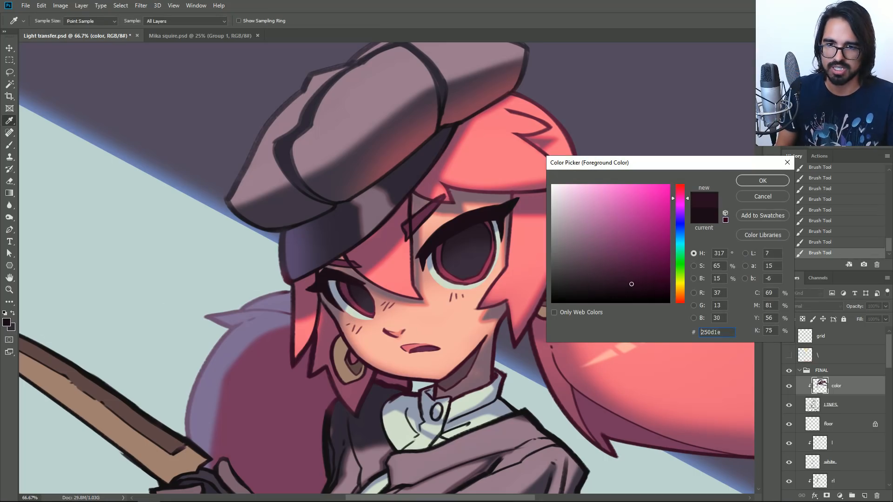
left_click(762, 183)
left_click_drag(493, 370, 499, 265)
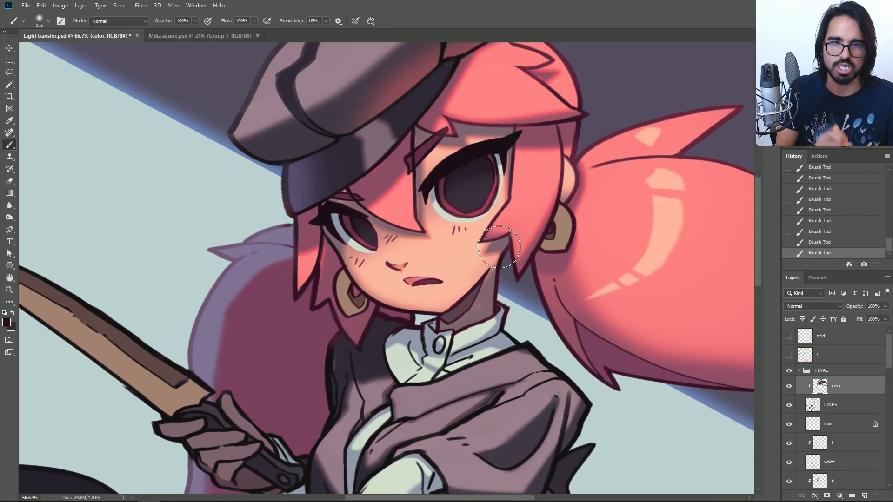
mouse_move(499, 247)
left_mouse_down()
mouse_move(427, 169)
mouse_move(438, 169)
left_mouse_up()
key("bracketright")
key("bracketright")
Set the painting colour to dark blue #1f1a3f and tint the white collar's outlines with a 175 px brush.
left_click(7, 323)
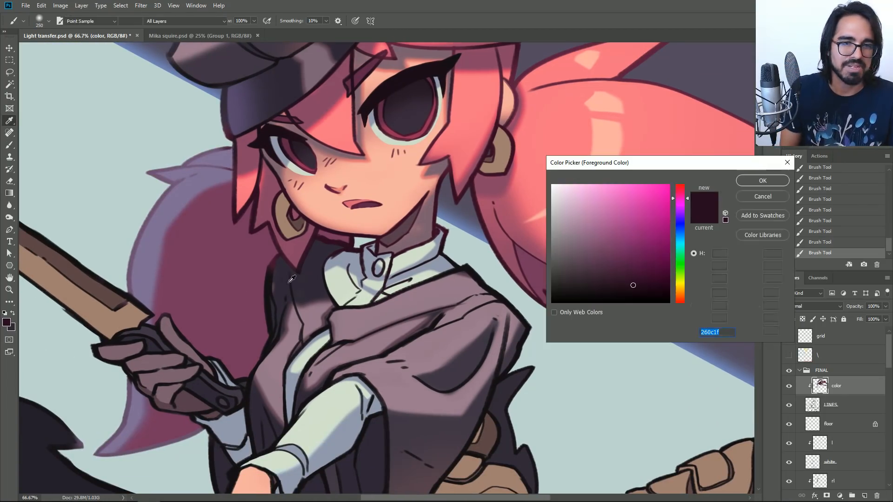
left_click_drag(680, 237, 681, 222)
left_click(615, 274)
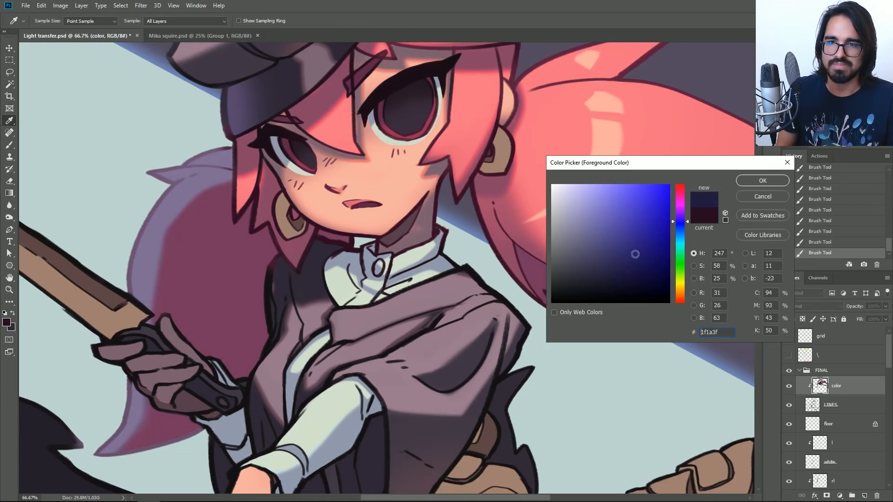
key("Return")
left_click_drag(384, 264, 438, 262)
key("ctrl+z")
key("bracketleft")
key("bracketleft")
left_click_drag(355, 284, 416, 259)
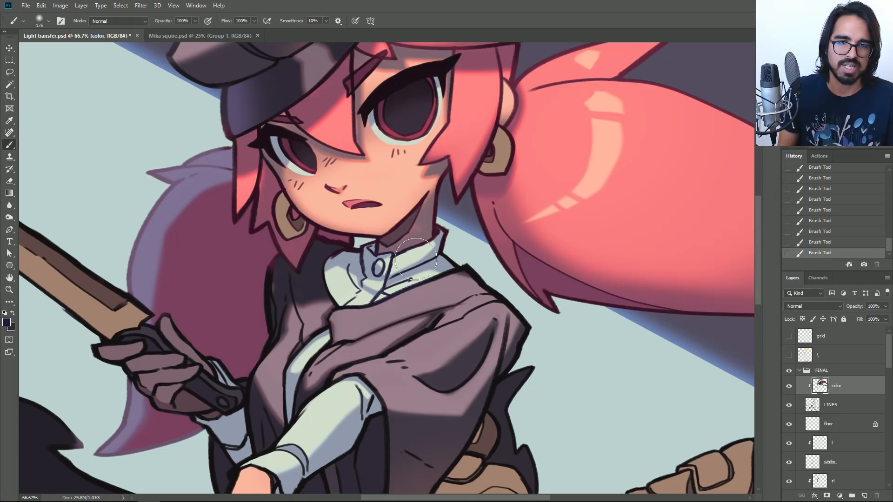
Choose a lighter, greyer blue and tint the collar and button lines with a 100 px brush.
left_click(7, 323)
left_click(608, 257)
left_click_drag(609, 256, 598, 258)
left_click(763, 180)
key("bracketleft")
key("bracketleft")
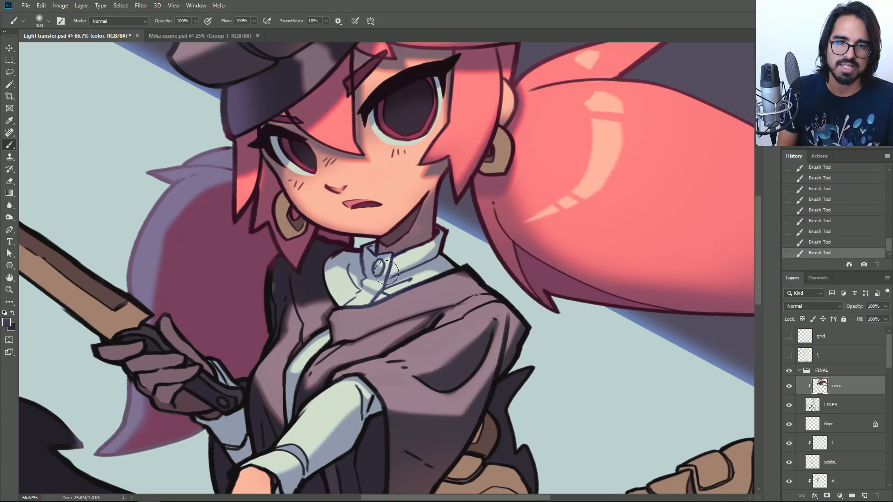
Undo the last collar stroke and retouch the collar's outline with the grey-blue, using progressively smaller brushes.
key("ctrl+z")
key("bracketright")
mouse_move(391, 260)
left_mouse_down()
mouse_move(430, 244)
mouse_move(410, 252)
left_mouse_up()
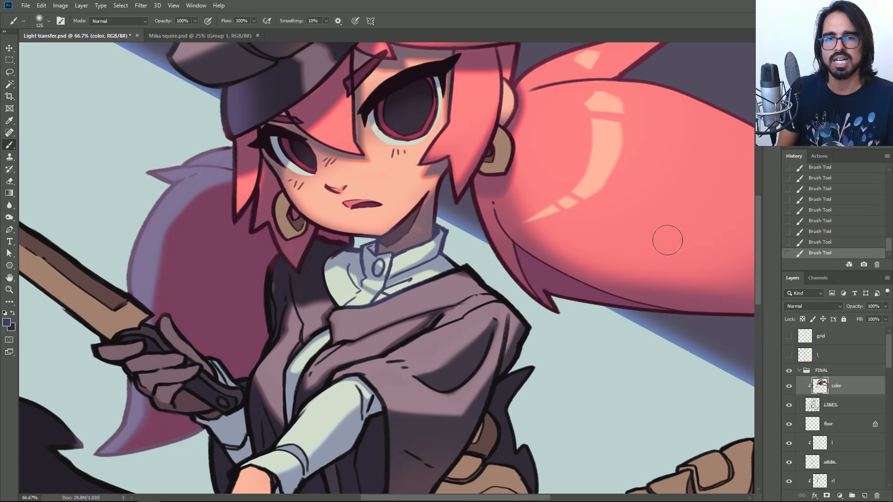
key("ctrl+z")
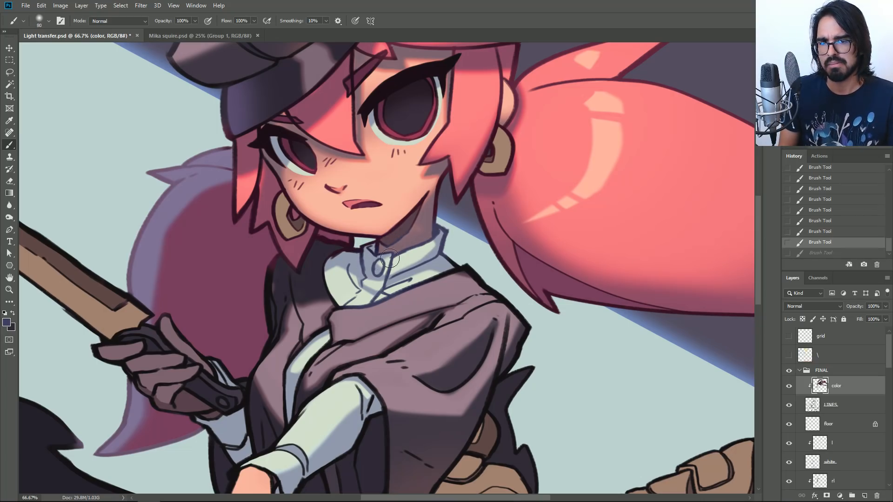
key("bracketleft")
left_click_drag(366, 250, 368, 250)
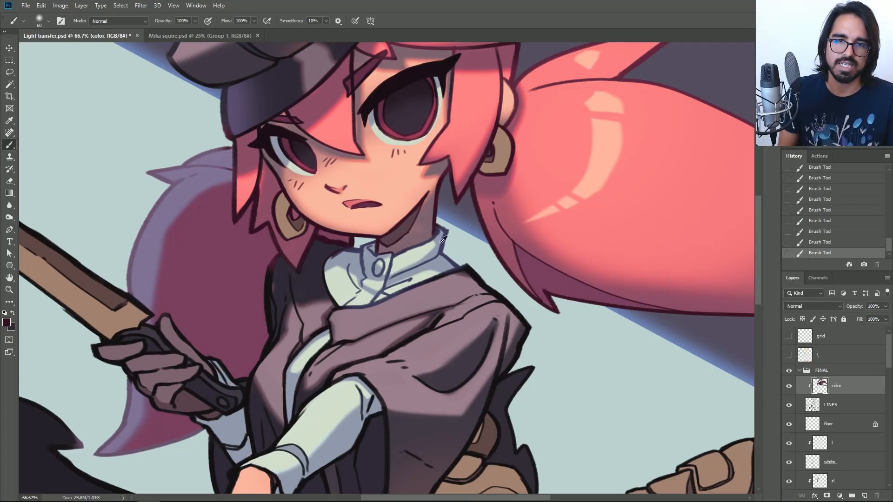
Sample the collar's muted grey-blue line colour, try tinting the extended arm's cuff, and undo the strokes.
left_click(456, 262, "alt")
left_click_drag(361, 398, 436, 258)
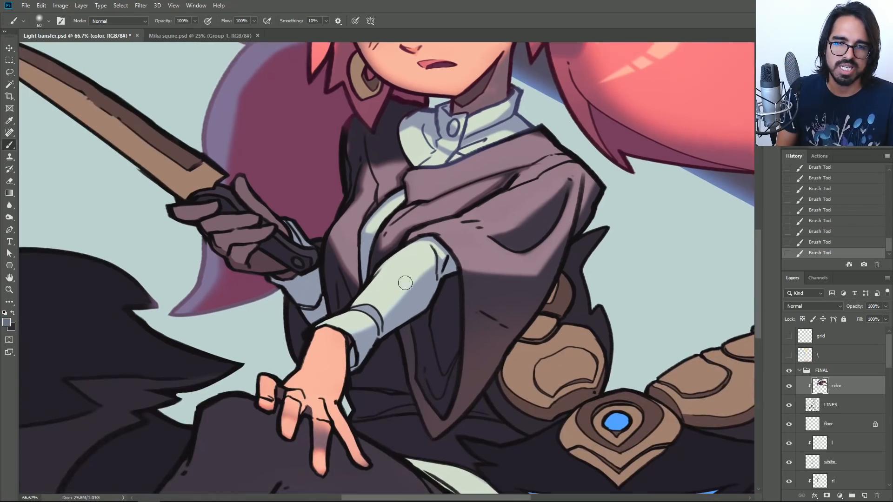
key("bracketright")
key("bracketright")
mouse_move(321, 332)
left_mouse_down()
mouse_move(360, 315)
mouse_move(305, 334)
mouse_move(391, 306)
mouse_move(355, 334)
left_mouse_up()
key("ctrl+z")
key("ctrl+z")
Tint the outlines of the extended sleeve and the knife arm's cuff with the sampled grey-blue, using a small brush.
key("bracketleft")
key("bracketleft")
key("ctrl+z")
key("ctrl+shift+z")
key("ctrl+z")
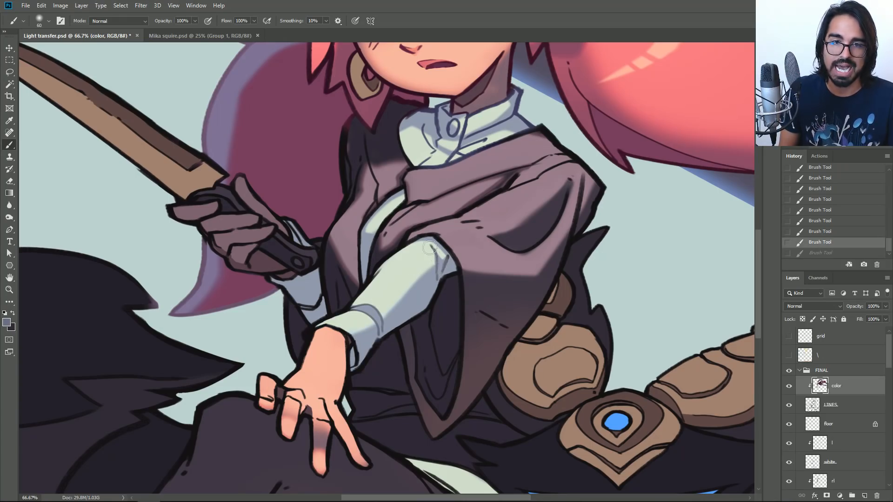
left_click_drag(392, 268, 370, 282)
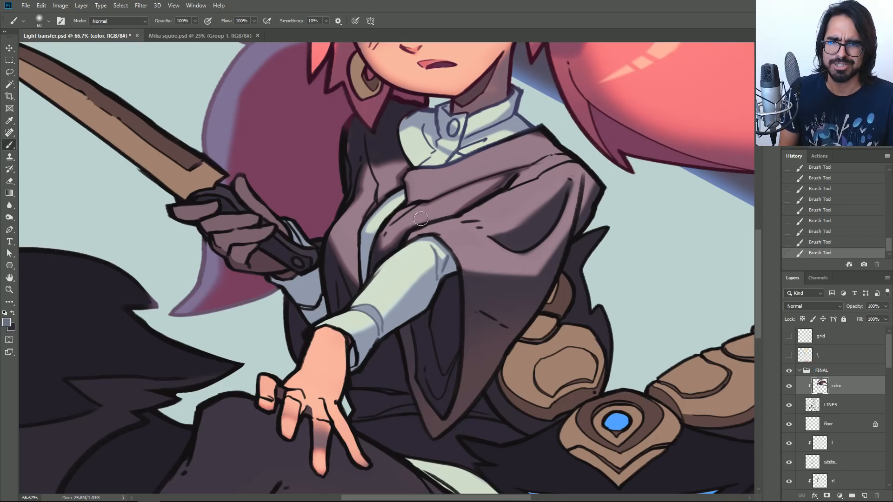
mouse_move(306, 298)
left_mouse_down()
mouse_move(318, 315)
mouse_move(306, 277)
left_mouse_up()
key("ctrl+z")
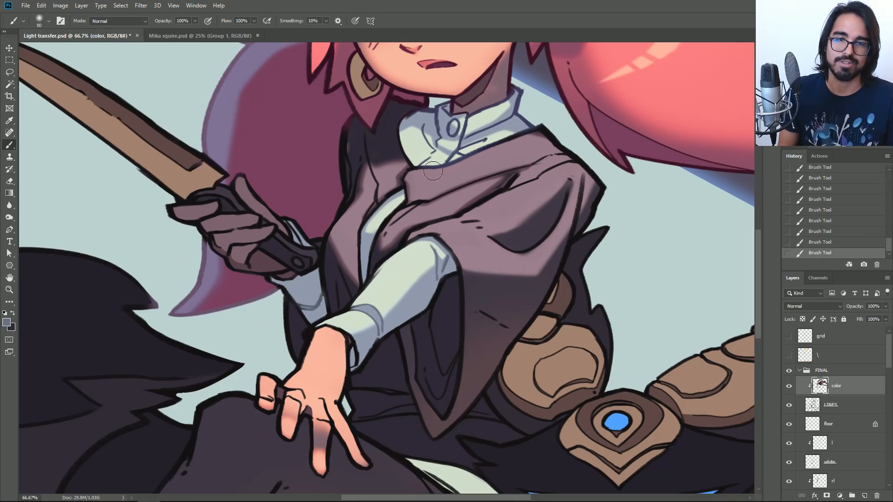
Choose a darker navy blue and tint the outline along the shaded side of the collar.
left_click_drag(433, 172, 421, 302)
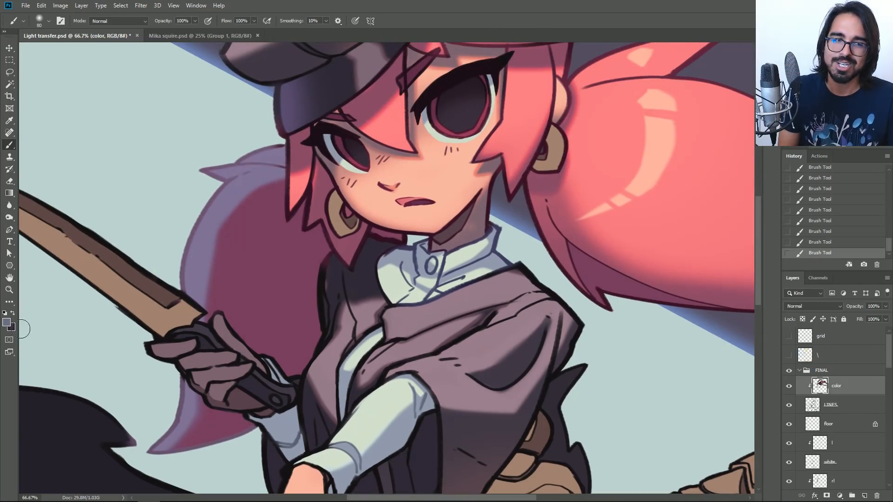
left_click(7, 322)
left_click_drag(582, 252, 594, 271)
left_click(682, 222)
left_click(594, 271)
left_click(749, 184)
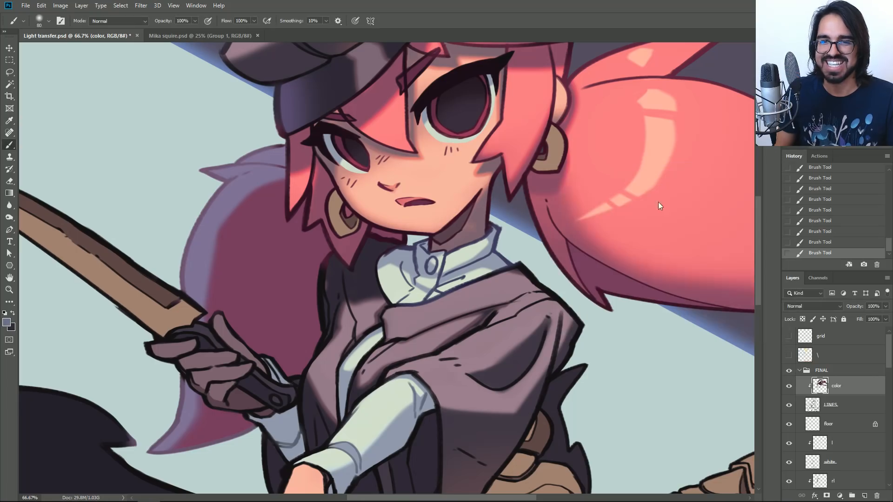
key("ctrl+z")
left_click_drag(509, 241, 484, 247)
key("[")
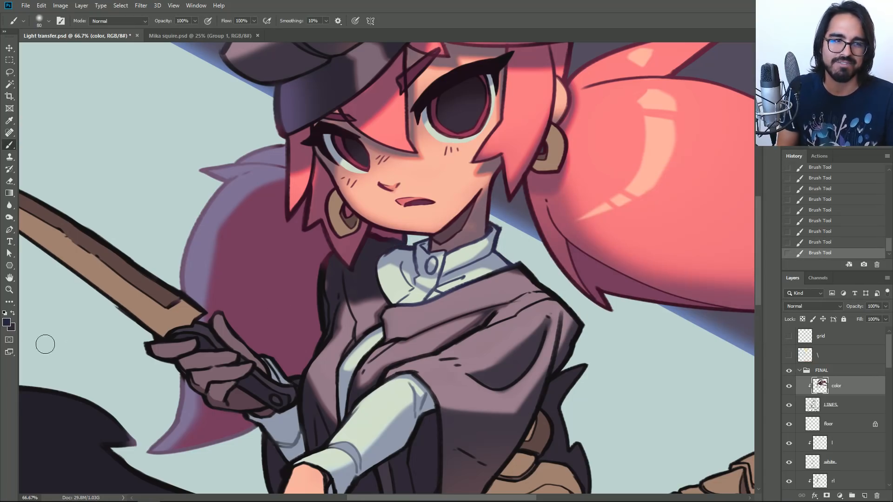
Set the background colour to a slightly darker, more saturated purple.
left_click(10, 327)
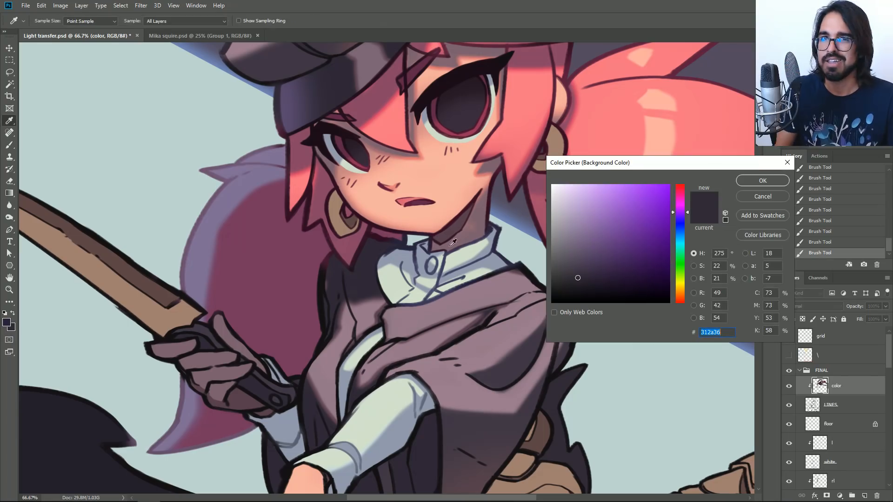
left_click(592, 284)
left_click(763, 181)
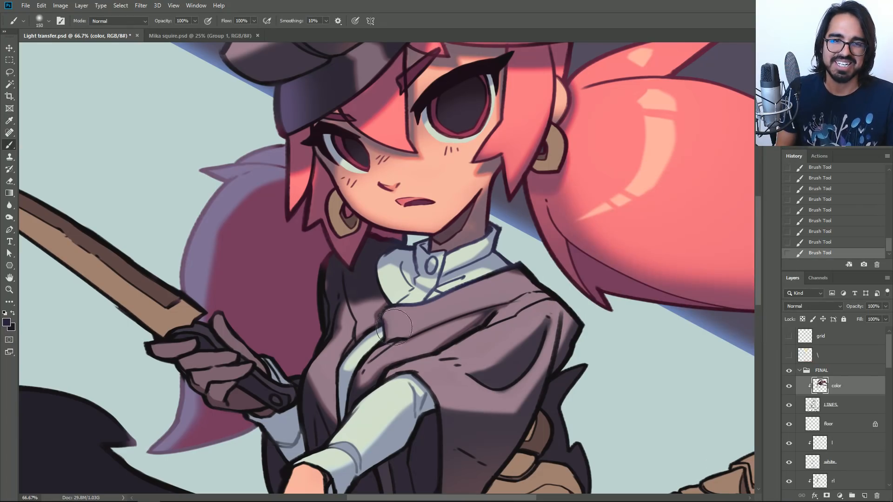
Undo the last stroke and tint the cloak's outlines navy with the soft brush enlarged to 175, comparing by undo and redo.
key("ctrl+z")
key("bracketright")
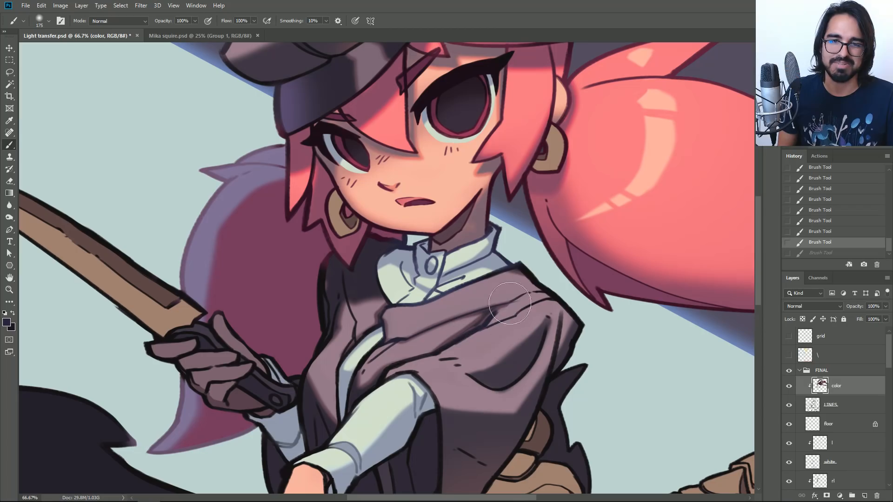
left_click(540, 278)
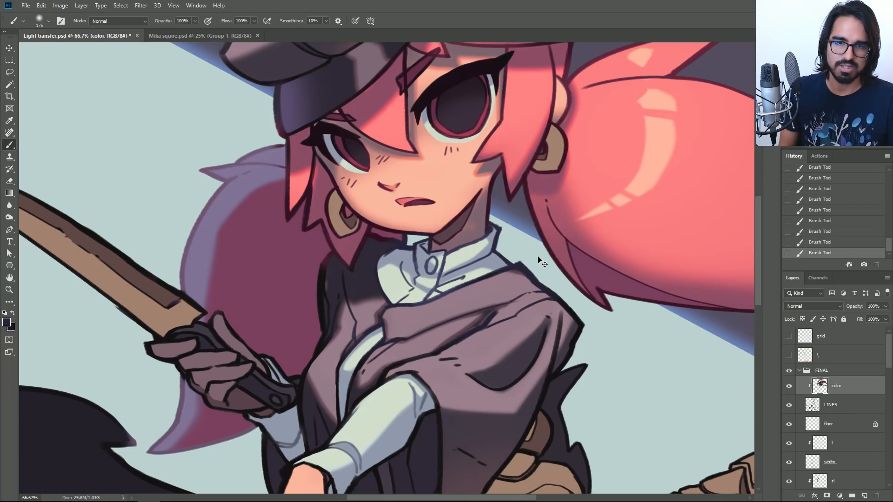
key("ctrl+z")
key("ctrl+shift+z")
key("ctrl+z")
key("ctrl+shift+z")
Sample a dark maroon and tint the outlines of the extended hand and fingers with a soft brush reduced to 125.
left_click_drag(400, 411, 457, 350)
mouse_move(367, 397)
left_mouse_down()
mouse_move(356, 407)
mouse_move(376, 351)
left_mouse_up()
left_click(427, 161, "alt")
left_click(428, 173, "alt")
key("[")
key("[")
key("bracketright")
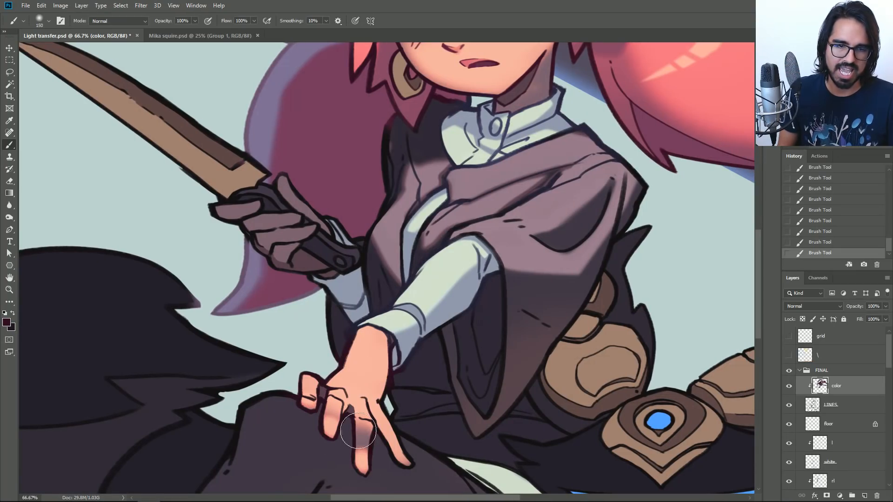
key("bracketleft")
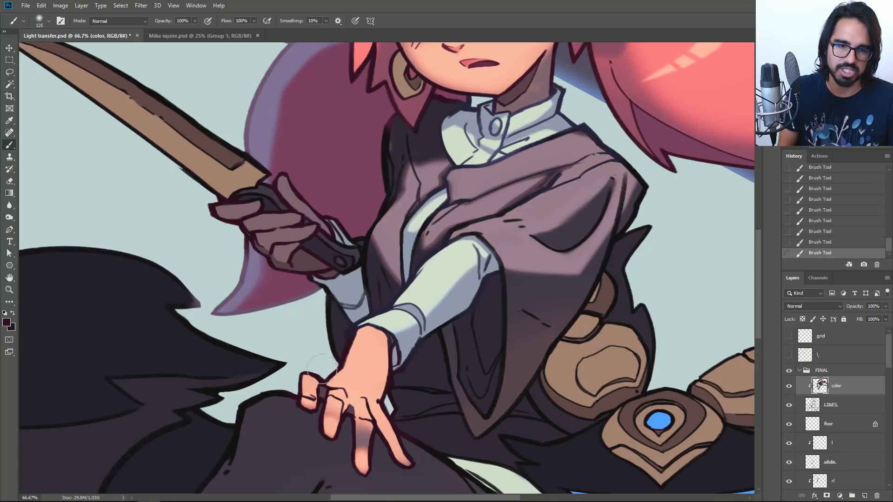
Sample a coral red from the face and tint the lip outline with a smaller brush, undoing stray strokes.
scroll(482, 161, "up", 2)
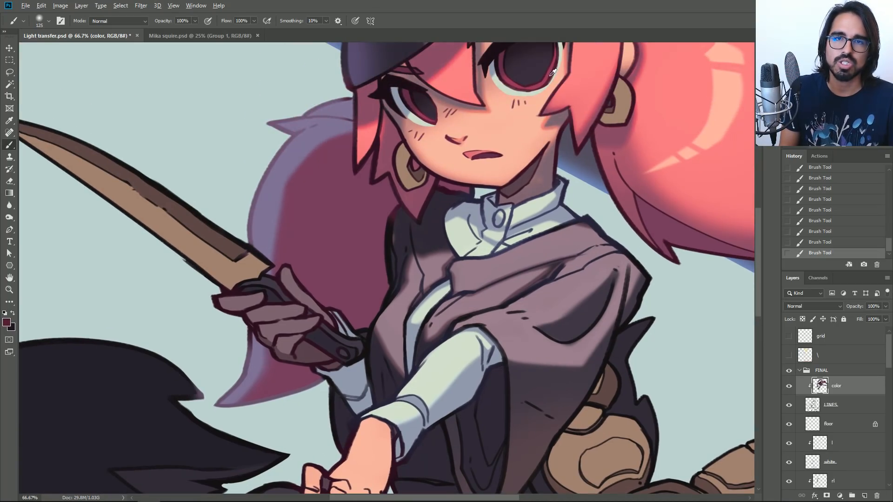
key("bracketleft")
key("bracketleft")
key("ctrl+z")
left_click(471, 64, "alt")
left_click(457, 56, "alt")
left_click_drag(468, 156, 475, 148)
key("ctrl+z")
key("bracketleft")
key("bracketleft")
key("bracketleft")
key("ctrl+z")
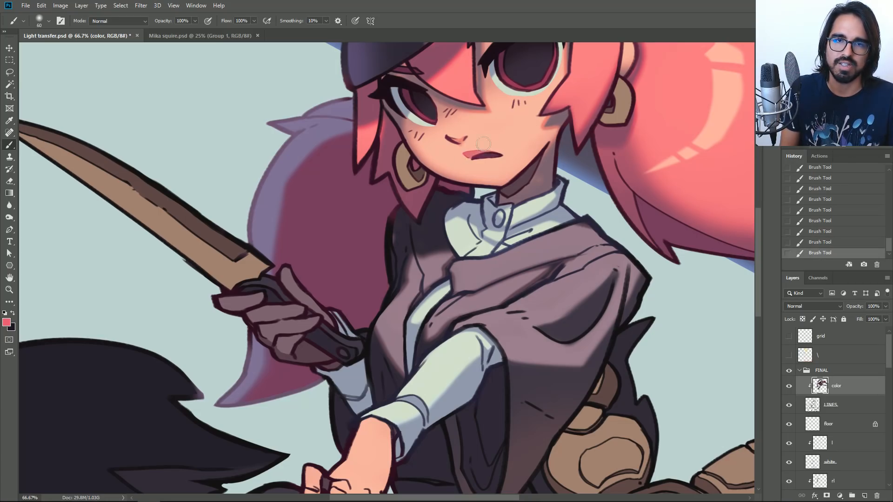
Tint the nose line and the blush marks on both cheeks coral red with a small soft brush.
key("ctrl+plus")
left_click_drag(638, 109, 498, 299)
key("bracketleft")
key("bracketleft")
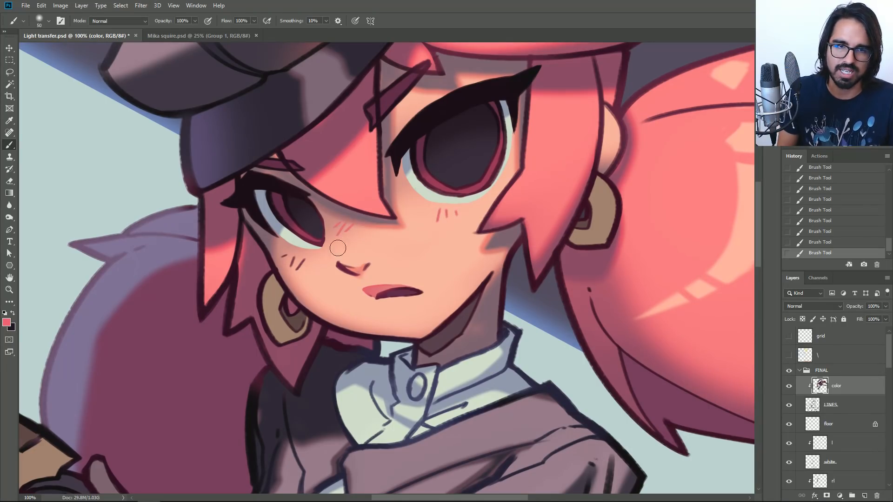
key("bracketleft")
Sample a muted crimson and tint the jawline with the soft brush enlarged to 200.
key("bracketright")
key("bracketright")
key("bracketright")
key("bracketright")
key("bracketright")
key("bracketright")
key("bracketright")
key("bracketright")
key("bracketright")
key("bracketright")
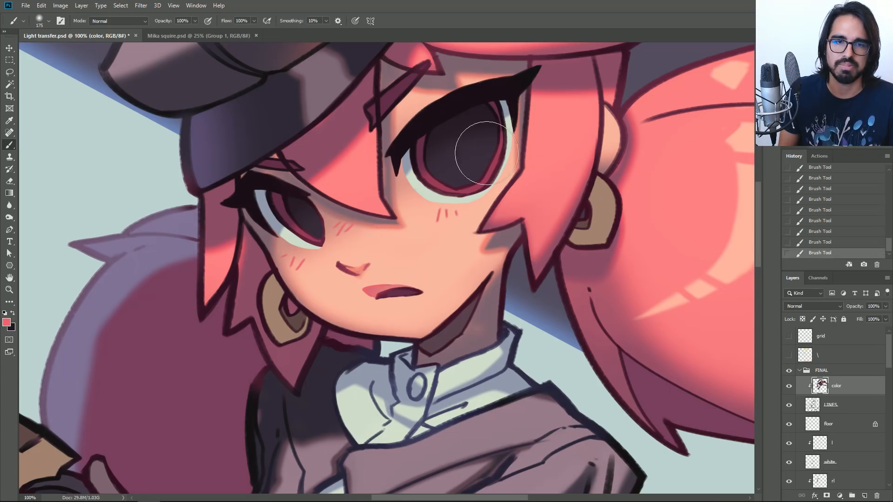
left_click(526, 226, "alt")
key("bracketright")
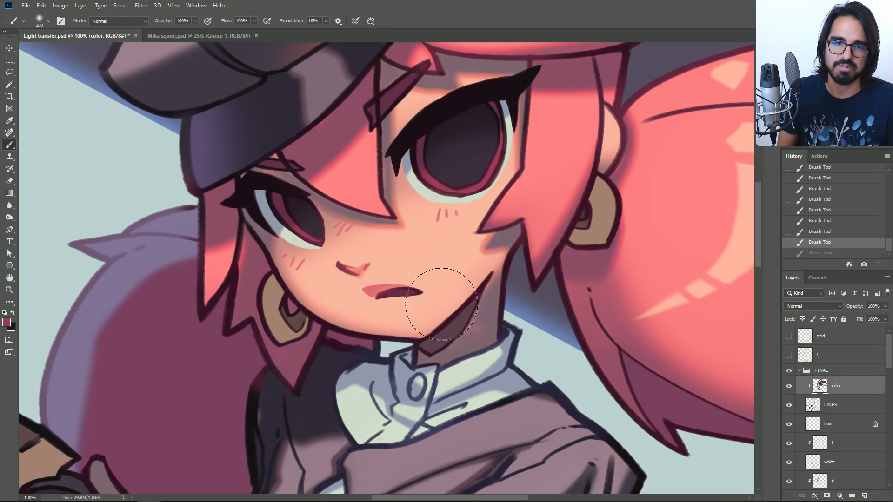
Compare the whole illustration with and without the color layer by toggling its visibility.
key("ctrl+minus")
key("ctrl+minus")
key("ctrl+minus")
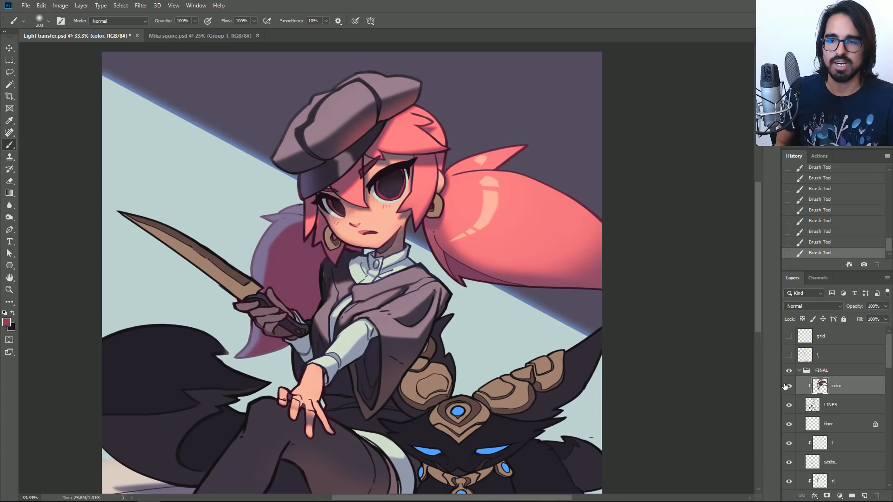
left_click(786, 386)
left_click(787, 387)
left_click(788, 387)
left_click(788, 387)
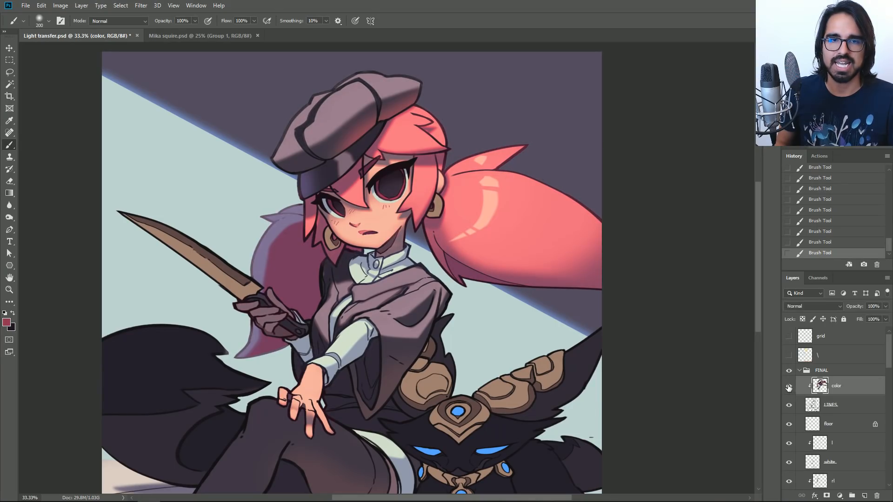
left_click(790, 386)
left_click(790, 387)
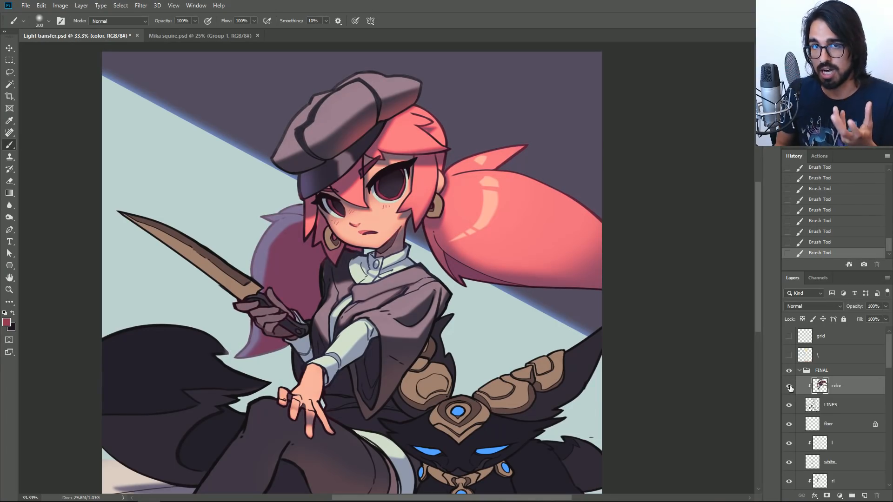
left_click(789, 387)
left_click(787, 387)
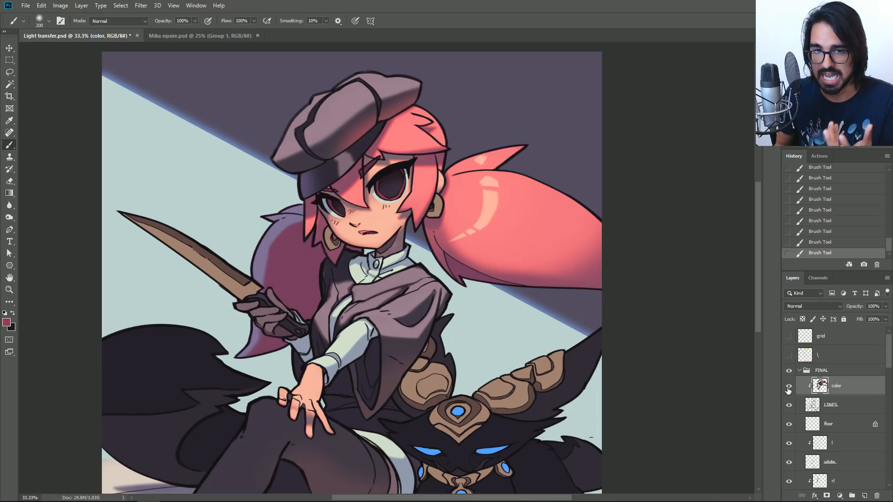
Save the current layer visibility as a new layer comp named light02.
left_click_drag(357, 272, 365, 257)
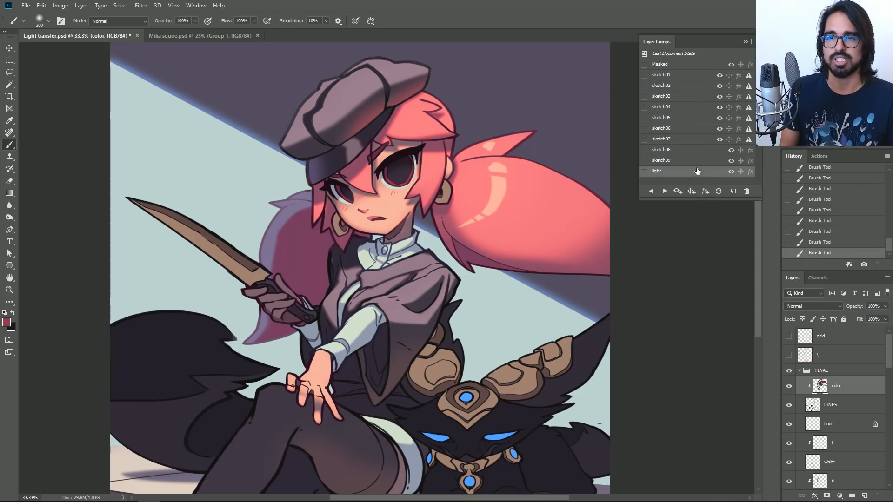
left_click(733, 191)
type("light02")
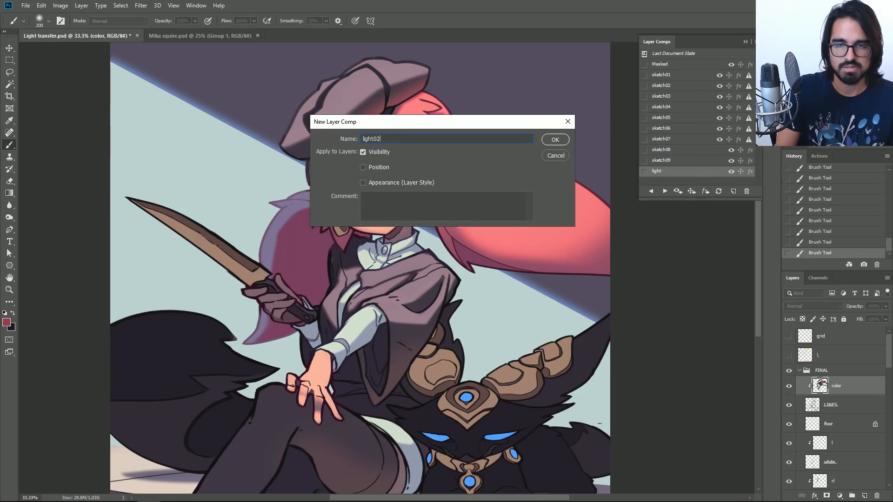
key("Return")
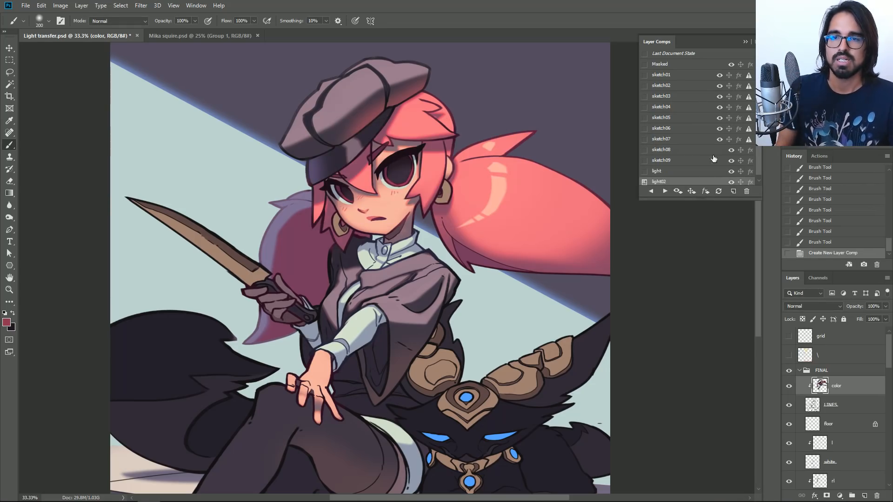
Compare the Masked and light02 layer comps, finish on light02 and close the comps list.
left_click(644, 64)
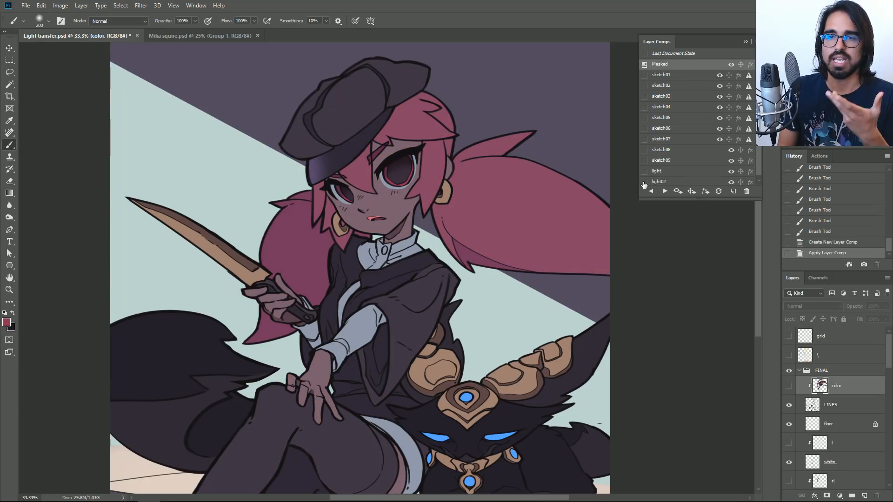
left_click(645, 181)
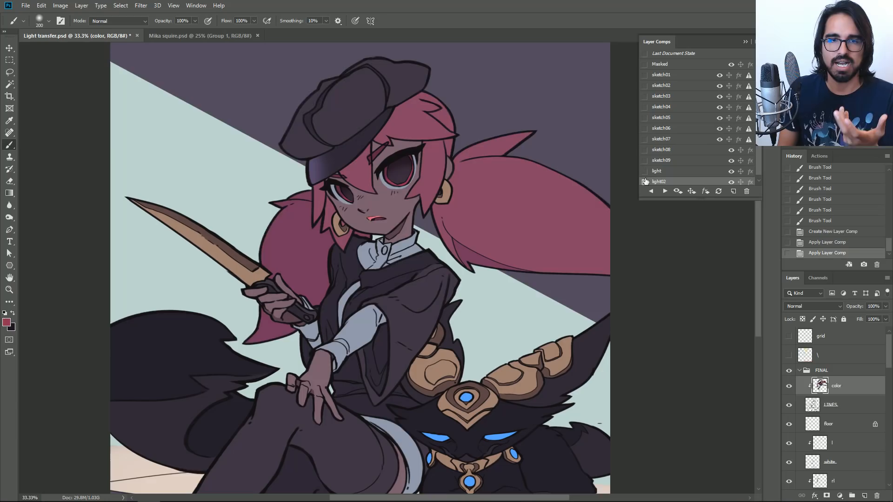
left_click(644, 64)
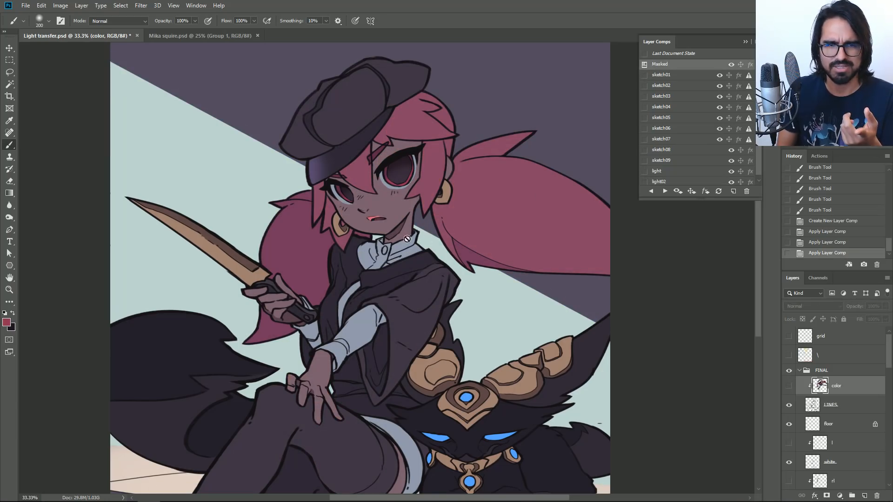
left_click(644, 182)
left_click(645, 64)
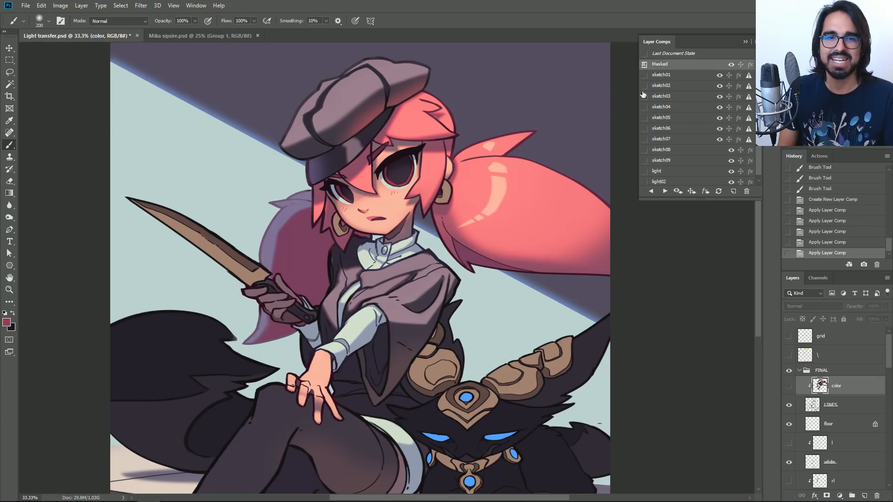
left_click(644, 182)
left_click(644, 65)
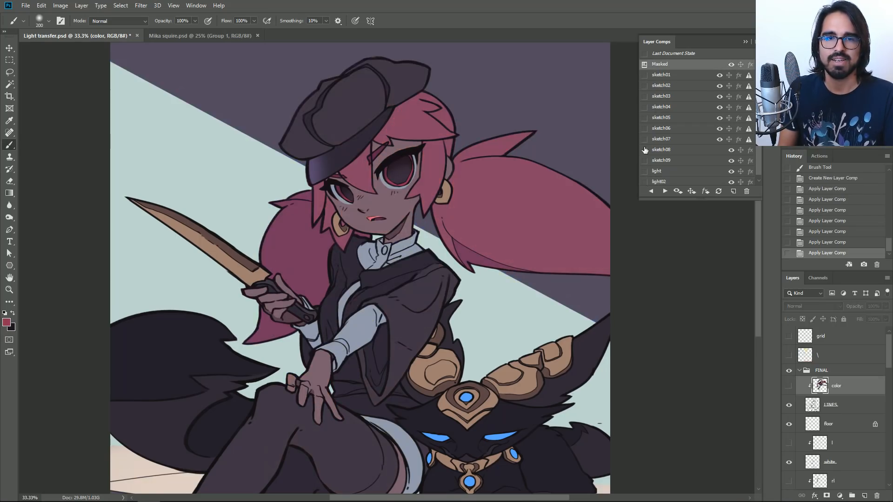
left_click(644, 182)
left_click(645, 64)
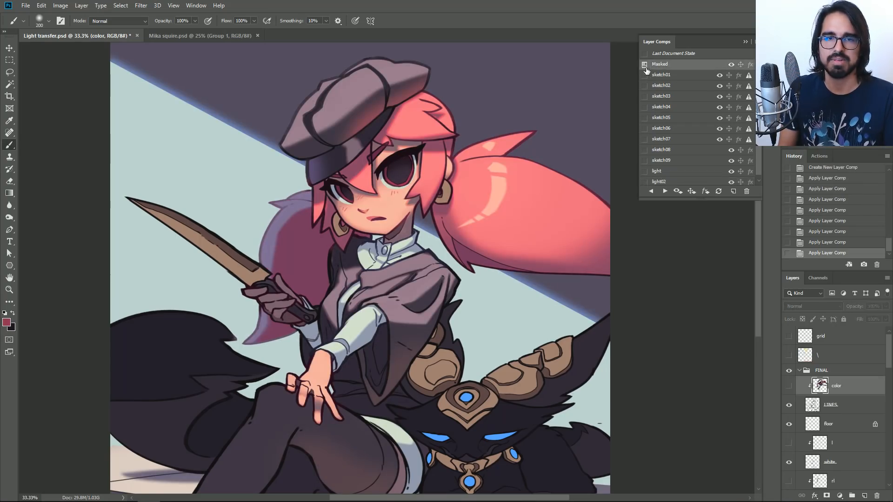
left_click(645, 182)
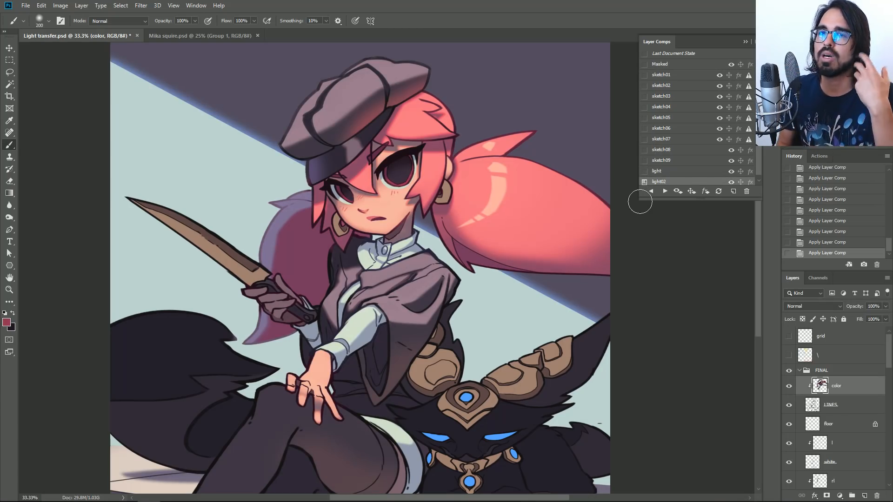
left_click(746, 42)
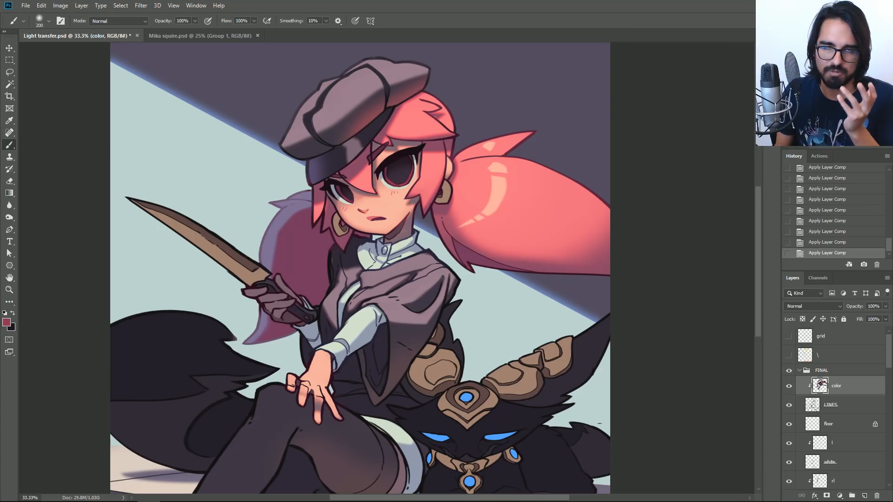
Collapse the FINAL group and create a new layer named OP above it.
left_click_drag(360, 268, 368, 235)
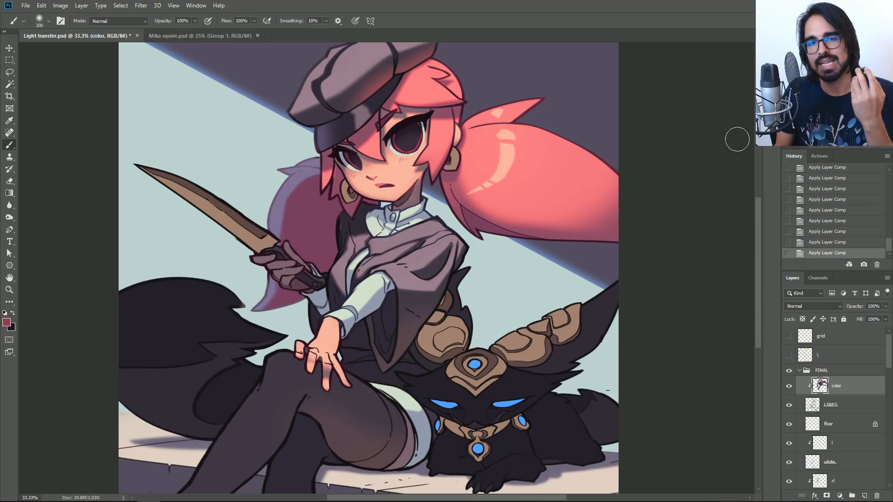
left_click_drag(369, 235, 371, 273)
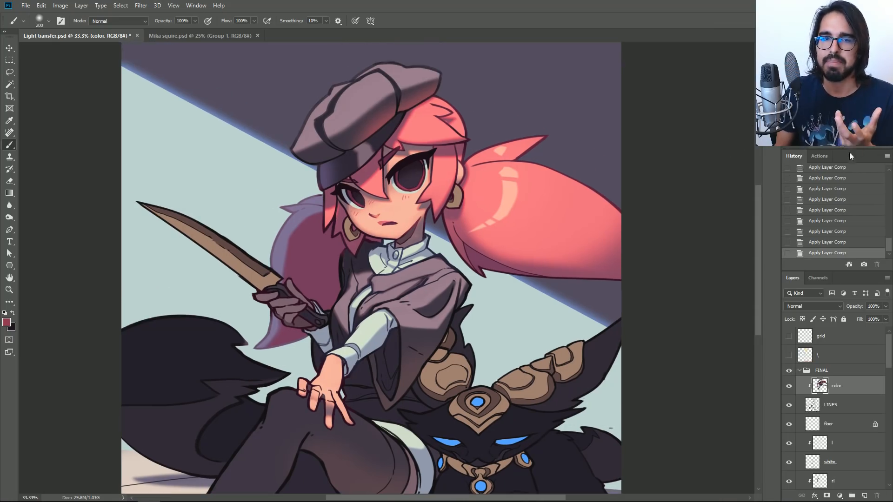
key("ctrl+plus")
key("ctrl+plus")
left_click_drag(372, 181, 338, 360)
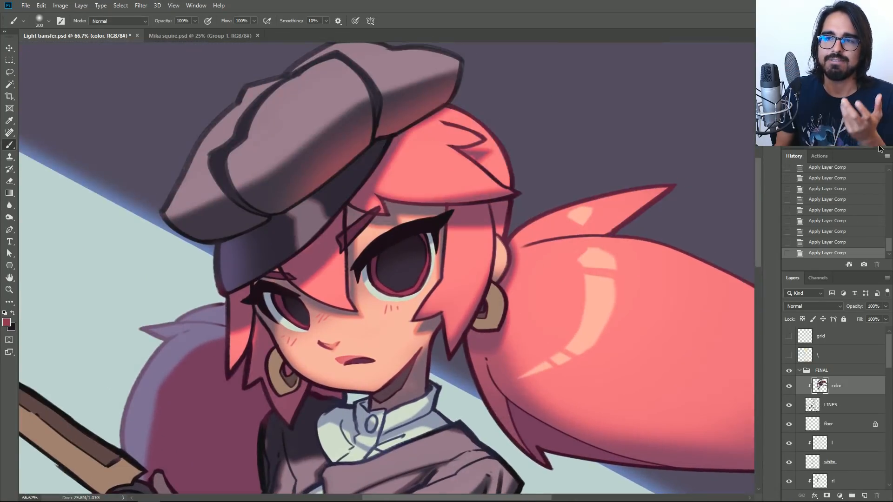
key("ctrl+plus")
left_click(801, 372)
left_click(827, 372)
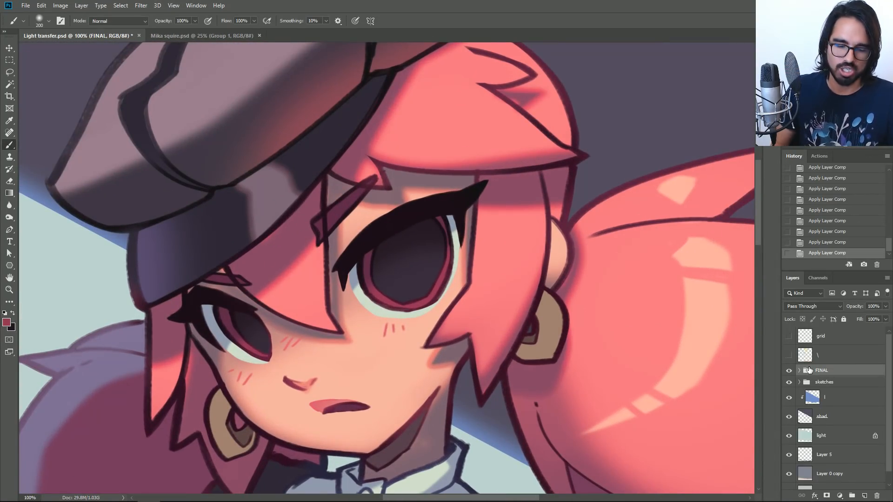
key("ctrl+shift+n")
type("OP")
key("Return")
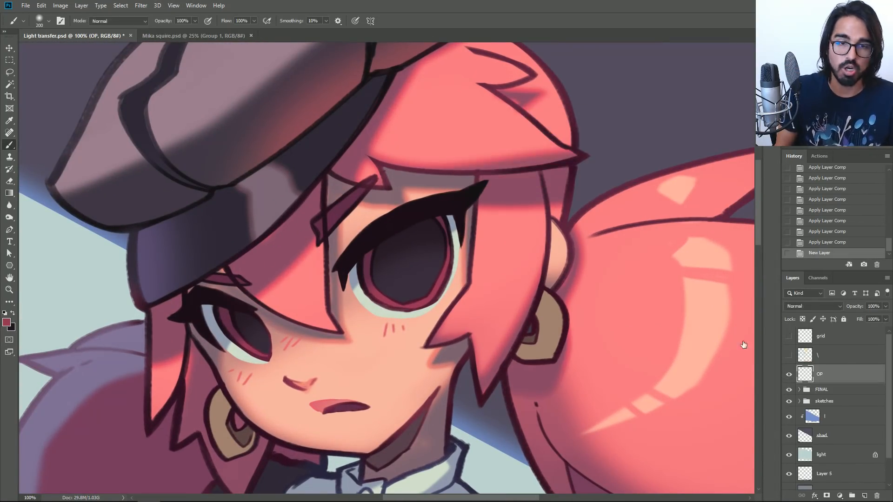
Using a textured brush at size 20, sample a rose red from the hair and paint a shadow edge on the lock beside the ear.
right_click(505, 243)
left_click(535, 328)
key("Return")
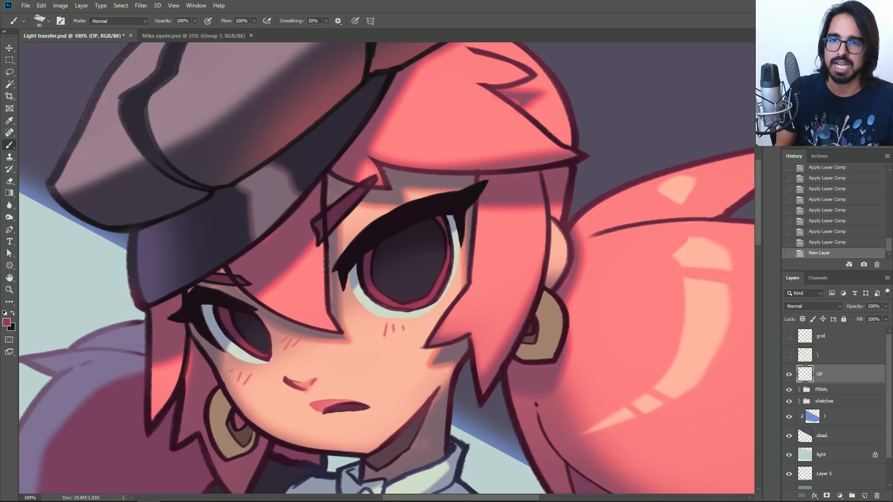
left_click(531, 300, "alt")
key("bracketleft")
key("bracketleft")
key("bracketleft")
key("bracketleft")
key("bracketleft")
key("bracketleft")
key("bracketleft")
left_click_drag(537, 265, 507, 334)
key("ctrl+z")
left_click_drag(538, 265, 507, 334)
left_click_drag(537, 276, 536, 285)
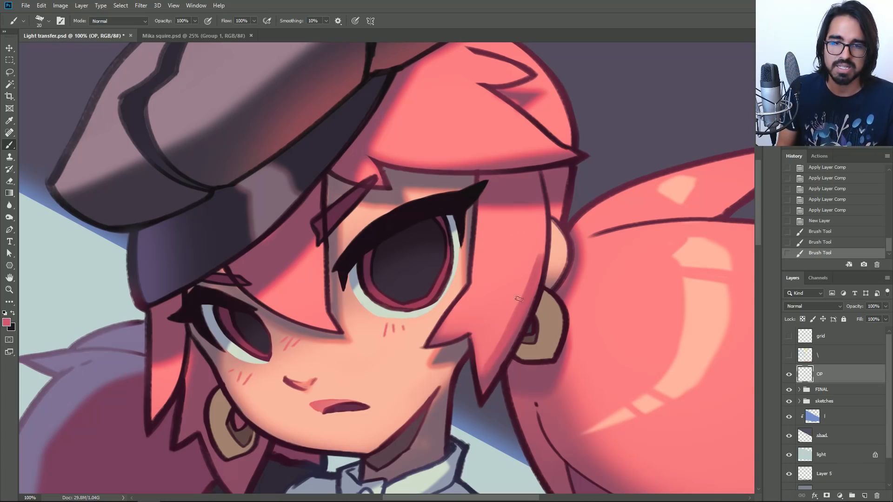
Try extending the rose shadow up the side lock toward the fringe, and undo the strokes.
mouse_move(484, 390)
left_mouse_down()
mouse_move(542, 283)
mouse_move(540, 173)
left_mouse_up()
left_click(510, 359, "alt")
key("ctrl+z")
key("ctrl+z")
Sample the dark maroon line colour and darken the hair beneath the fringe down toward the ear, undoing unwanted strokes.
left_click_drag(474, 174, 546, 168)
left_click(494, 170, "alt")
key("ctrl+z")
left_click_drag(471, 175, 561, 167)
key("ctrl+z")
mouse_move(466, 173)
left_mouse_down()
mouse_move(575, 164)
mouse_move(552, 205)
left_mouse_up()
key("bracketright")
key("bracketright")
mouse_move(552, 171)
left_mouse_down()
mouse_move(557, 214)
mouse_move(562, 208)
left_mouse_up()
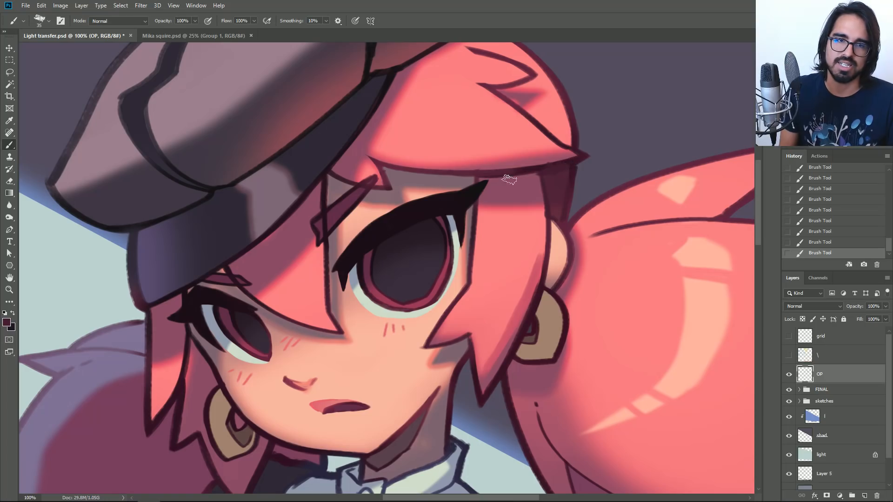
Reduce the brush and paint a dark maroon shadow on the hair along the cap's brim, undoing the first attempt.
key("bracketleft")
left_click_drag(217, 268, 320, 184)
key("ctrl+z")
left_click_drag(144, 312, 203, 282)
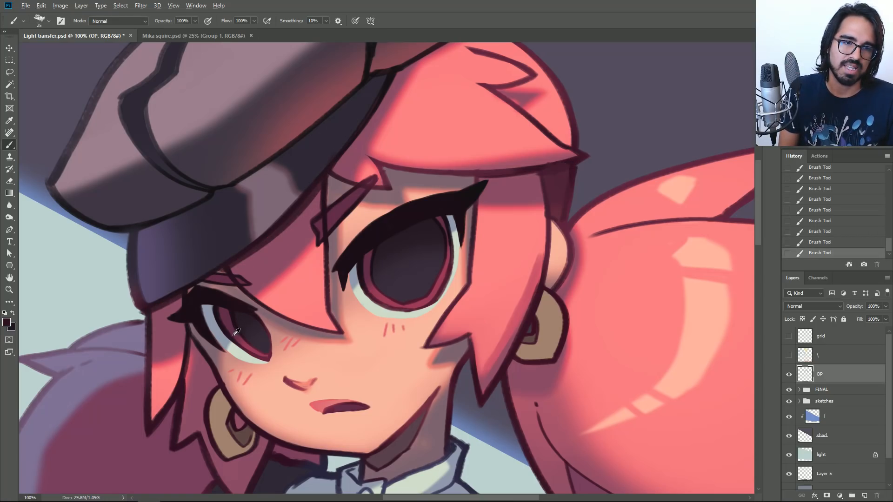
Sample the dark line colour and darken the iris of the smaller eye beneath its lashes, adjusting the brush size and undoing unwanted strokes.
left_click(262, 352, "alt")
key("bracketleft")
key("ctrl+z")
left_click(242, 344, "alt")
key("bracketright")
key("bracketright")
left_click_drag(242, 344, 263, 358)
key("ctrl+z")
key("ctrl+shift+z")
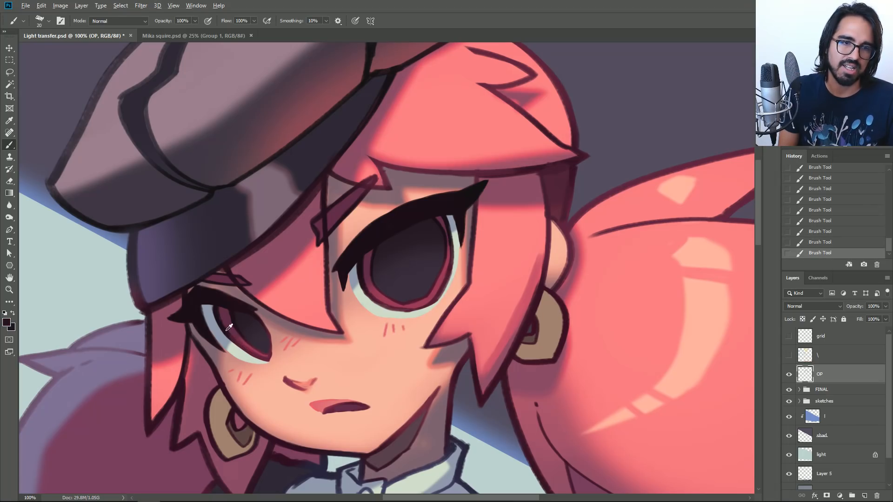
key("bracketright")
key("ctrl+z")
key("ctrl+shift+z")
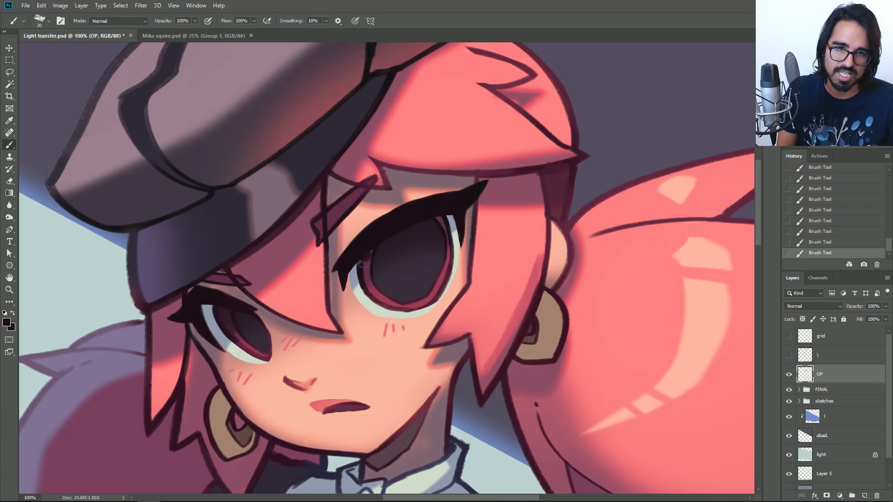
Paint dark shading around the edge of the larger eye's iris and touch up the smaller eye's iris, undoing unwanted strokes.
key("ctrl+z")
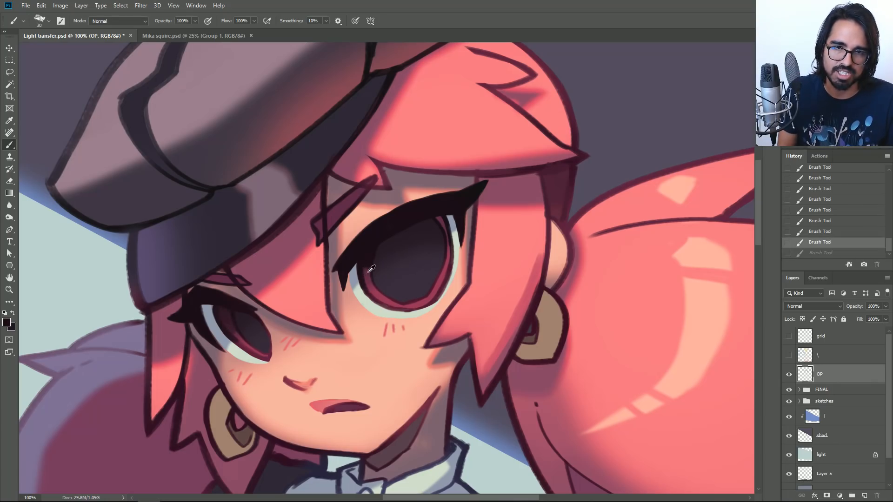
left_click_drag(362, 268, 367, 279)
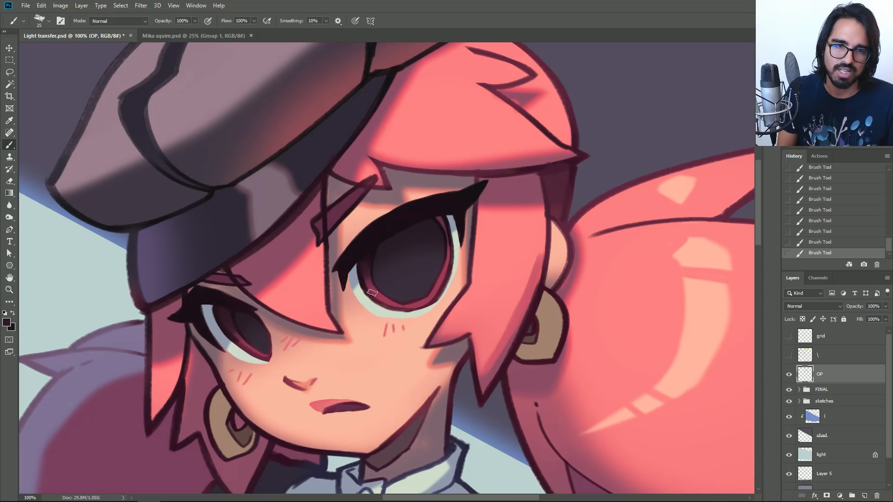
key("[")
key("ctrl+z")
left_click_drag(438, 213, 450, 215)
key("bracketright")
key("ctrl+z")
mouse_move(252, 323)
left_mouse_down()
mouse_move(253, 313)
mouse_move(263, 328)
left_mouse_up()
Enlarge the brush to 40 and paint a dark shadow across the upper iris of the larger eye, undoing the first attempt.
key("bracketright")
key("bracketright")
left_click_drag(386, 248, 413, 233)
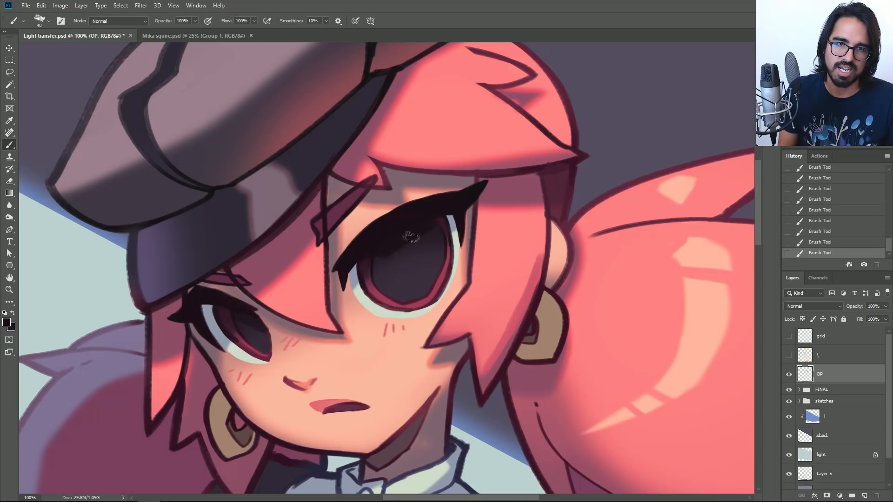
key("ctrl+z")
left_click_drag(376, 263, 398, 251)
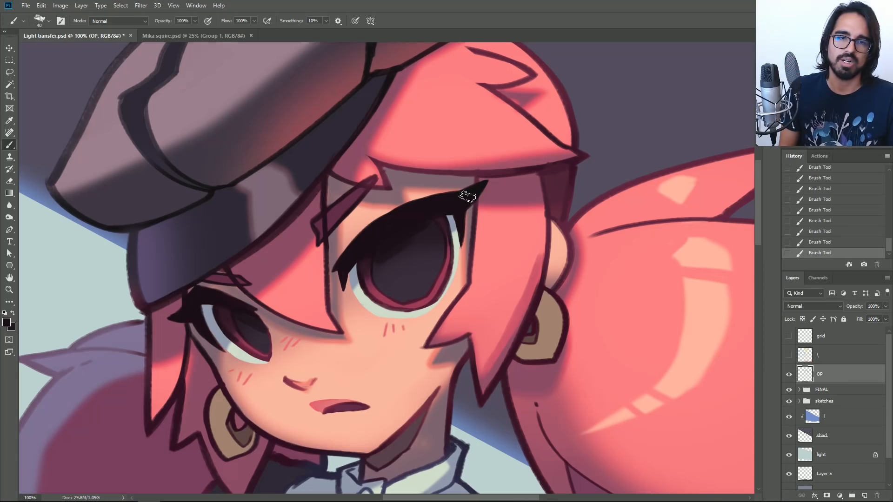
Sample the pale eye-white colour and, with the brush at size 15, paint a light highlight in the lower iris of both eyes.
left_click(452, 261, "alt")
key("bracketleft")
key("bracketleft")
key("bracketleft")
key("bracketleft")
key("bracketleft")
left_click_drag(368, 294, 386, 281)
key("ctrl+z")
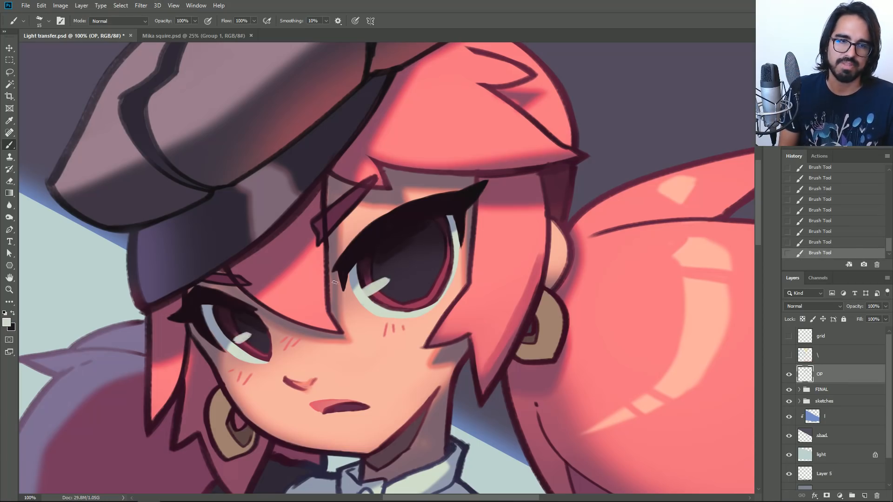
Hide the OP layer to view the whole illustration without the painted-over details.
key("ctrl+minus")
key("ctrl+minus")
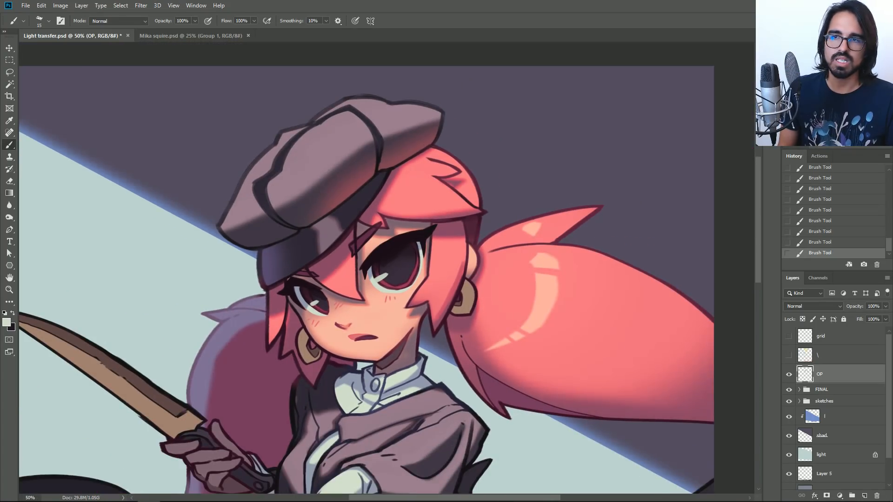
left_click_drag(642, 227, 683, 182)
key("ctrl+minus")
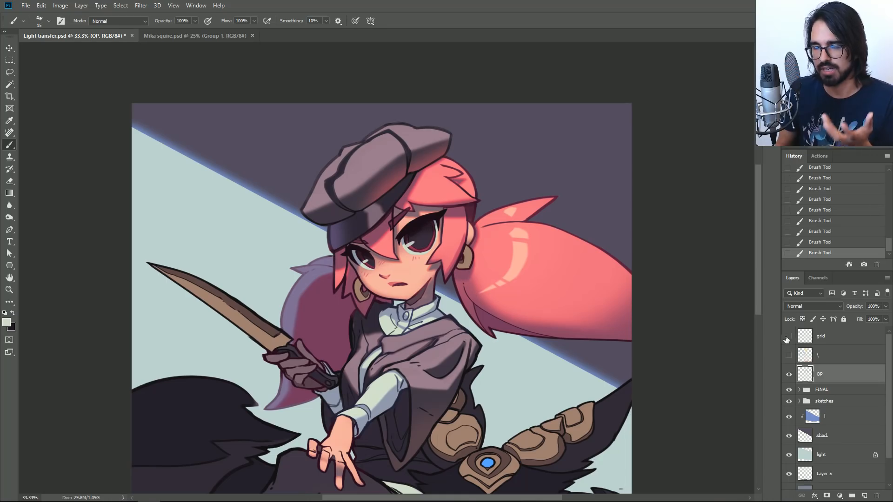
left_click(789, 374)
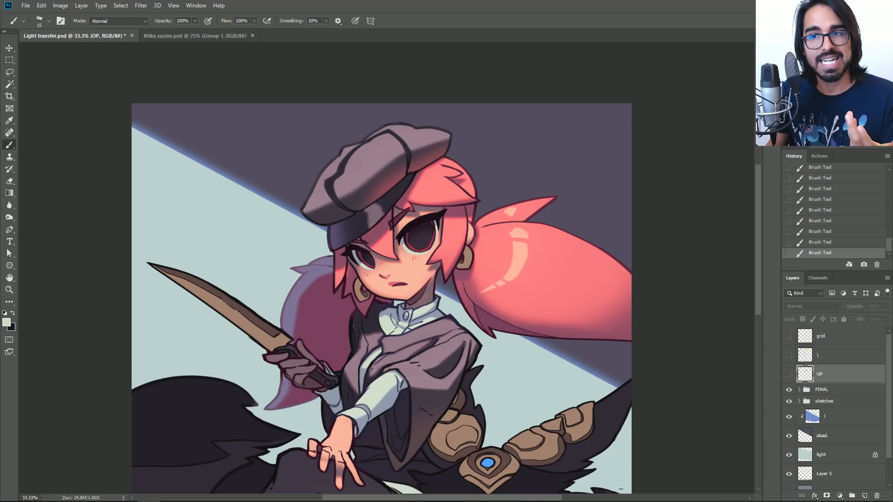
scroll(404, 71, "down", 3)
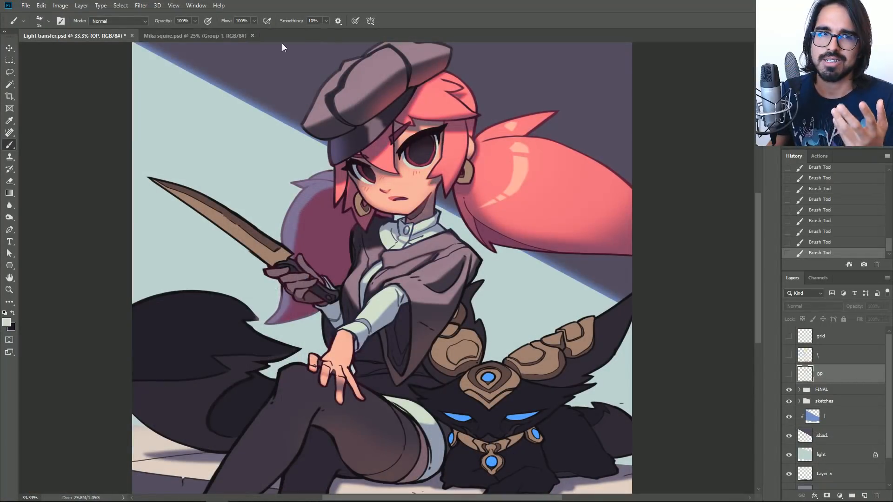
Switch to the Mika squire.psd document and hide Layers 53, 52 and 51.
left_click(173, 36)
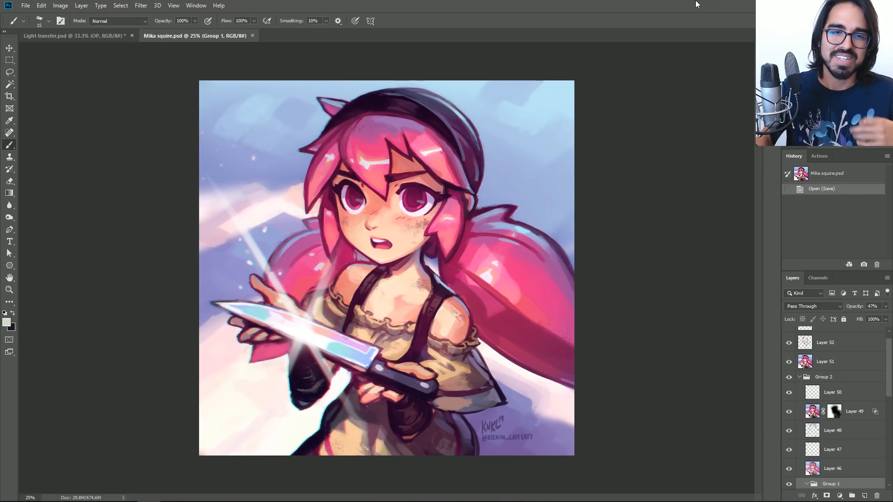
scroll(791, 352, "up", 1)
left_click(789, 339)
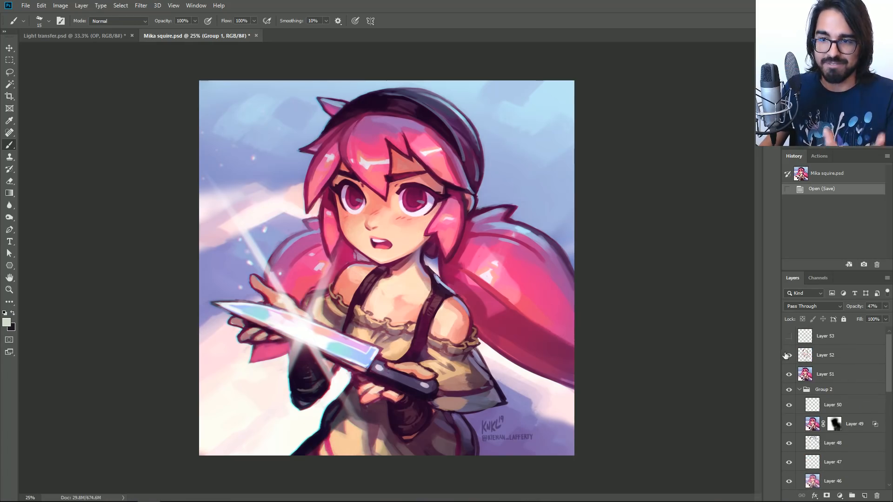
left_click(789, 356)
left_click(788, 374)
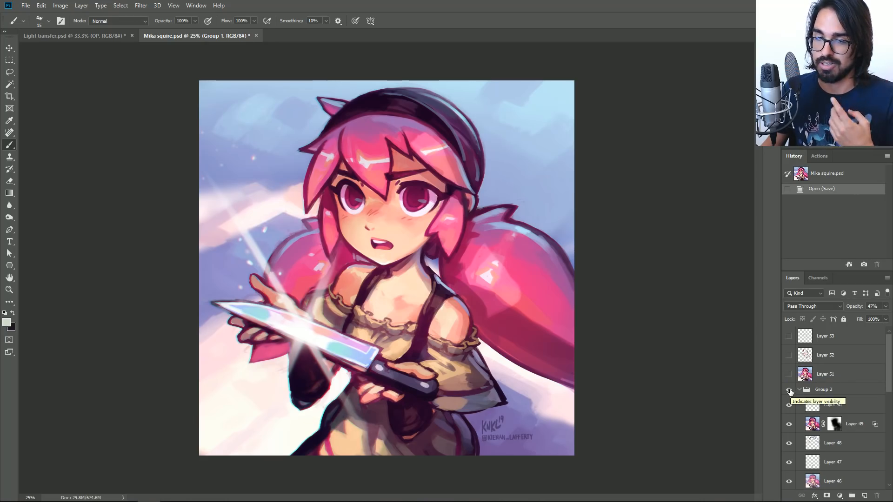
Hide Layers 50, 49, 48, 47 and 46 inside Group 2 to examine the earlier painting stage.
scroll(789, 392, "down", 1)
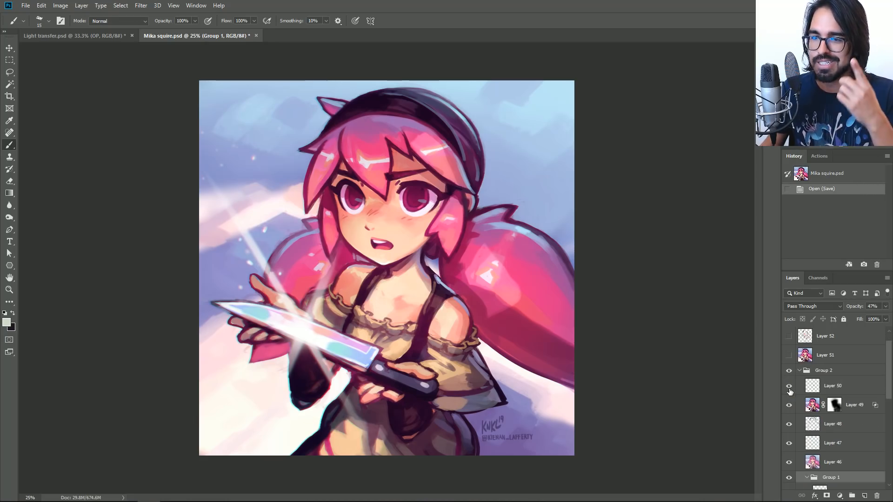
left_click(789, 405)
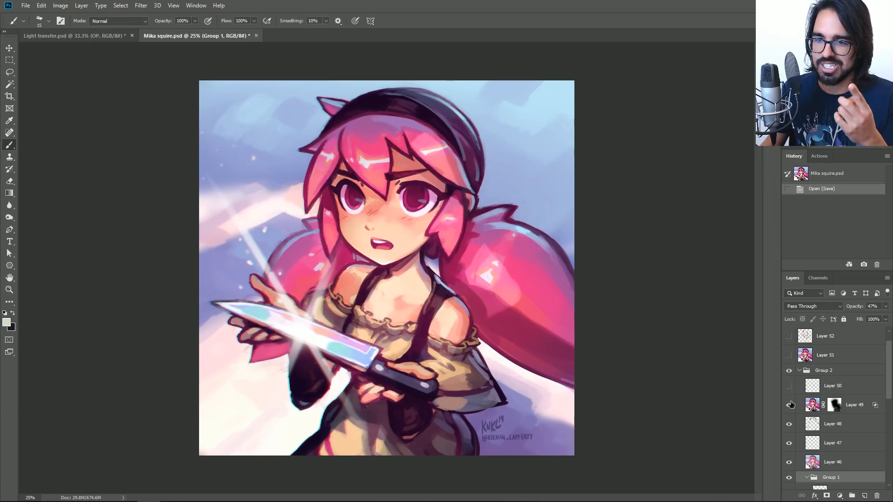
left_click(789, 424)
left_click(789, 443)
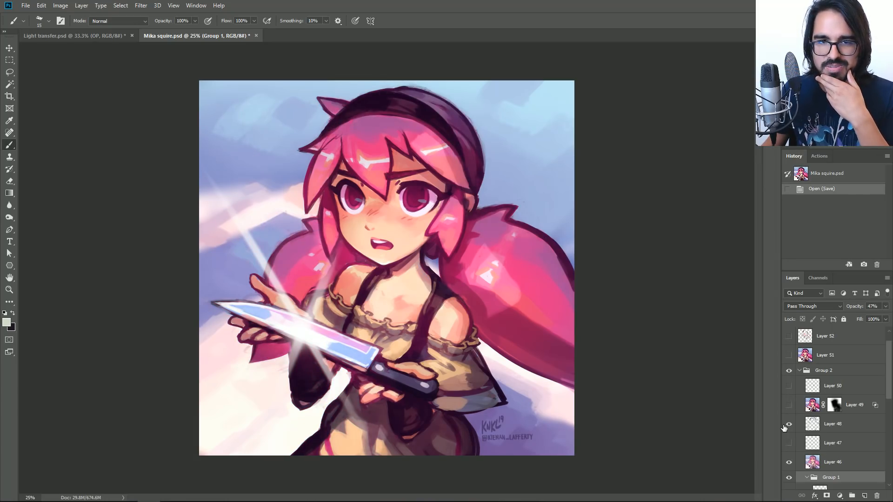
left_click(789, 423)
scroll(789, 425, "down", 2)
left_click(789, 424)
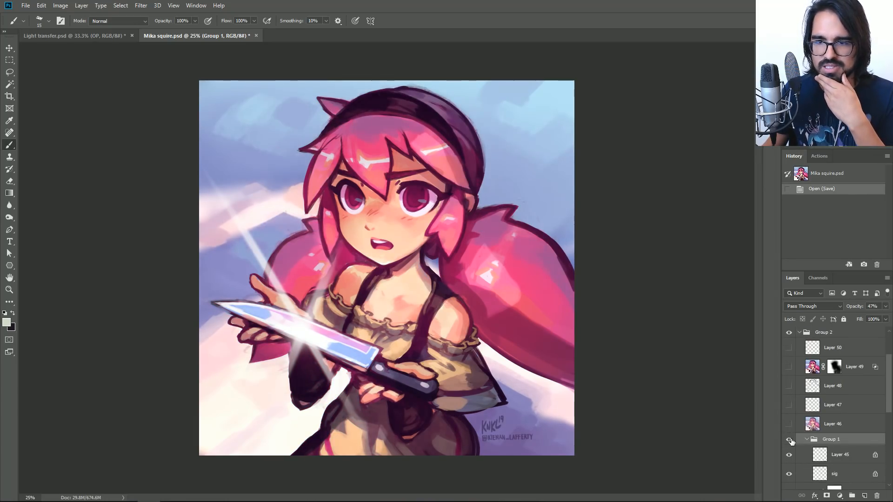
Hide Layer 45, sig, Gradient Map 1, Layers 28 and 27, and the Group 1 copies to strip the painting back to its background.
scroll(789, 439, "down", 3)
left_click(788, 401)
left_click(789, 416)
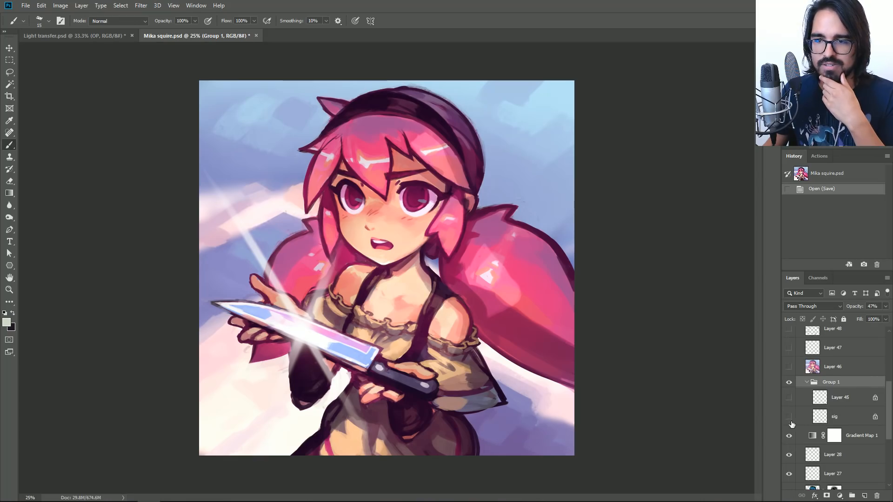
scroll(790, 425, "down", 1)
left_click(788, 437)
left_click(790, 455)
left_click(790, 475)
scroll(789, 475, "down", 3)
left_click(789, 400)
left_click(789, 435)
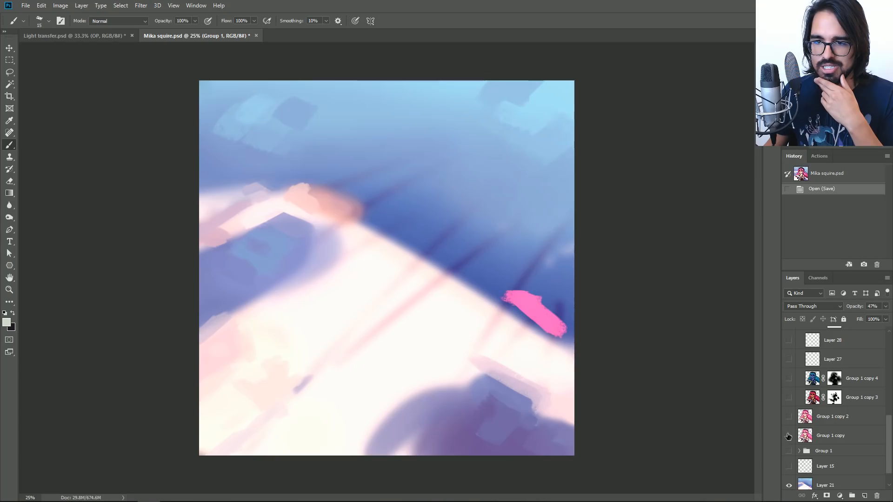
Show and expand the lower Group 1, and toggle the Group 1 copy layer to compare the rough sketch with the rendered version.
left_click(789, 451)
left_click(799, 450)
scroll(800, 447, "down", 1)
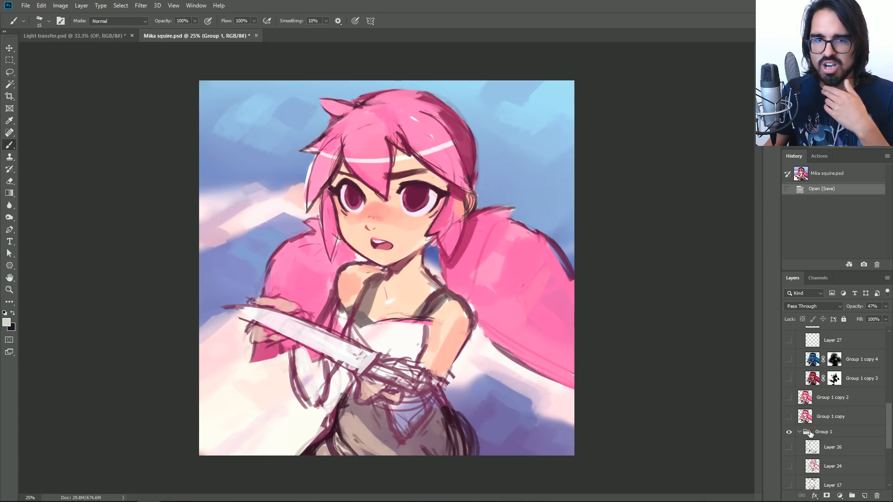
left_click(788, 419)
left_click(789, 418)
left_click(788, 418)
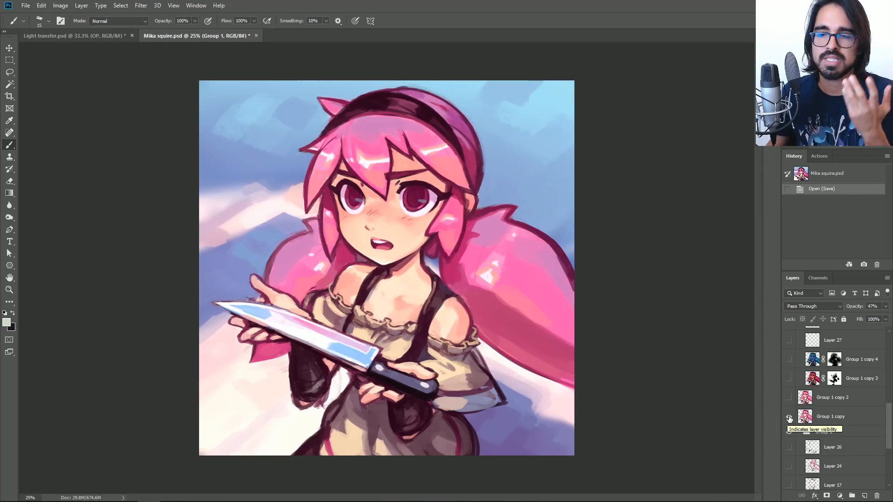
left_click(790, 417)
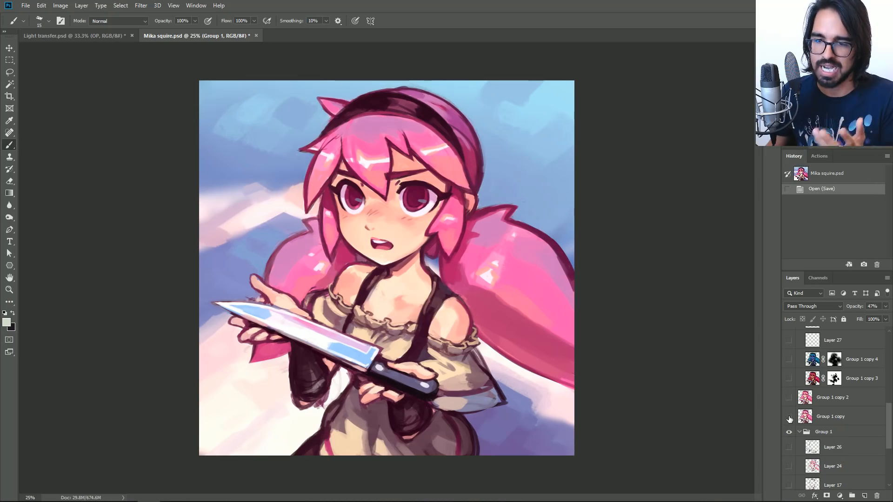
Show Layers 22, 17, 24 and 26 inside the lower Group 1 to examine the paint-over built on the sketch.
scroll(789, 441, "down", 2)
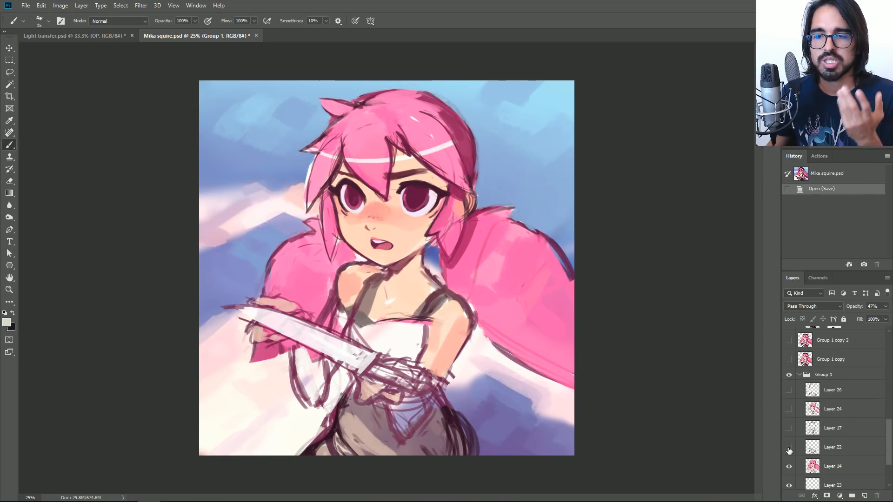
left_click(789, 448)
left_click_drag(789, 428, 787, 389)
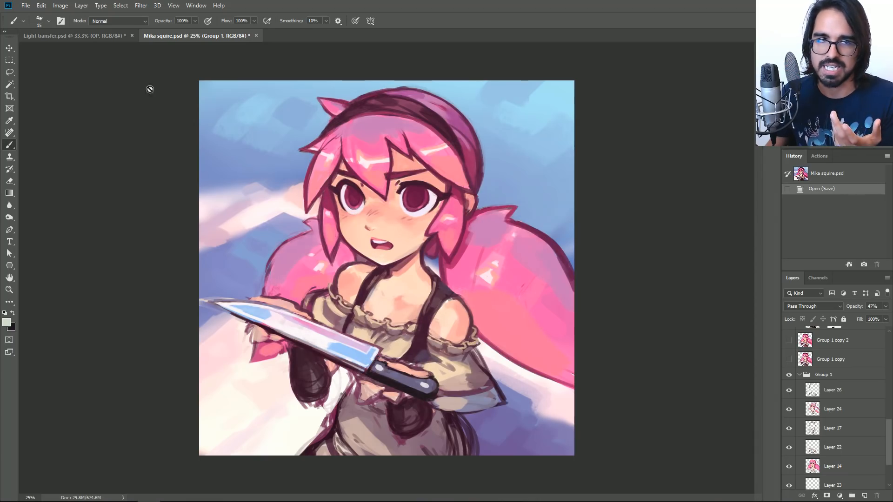
Compare the Light transfer.psd illustration with the Mika squire.psd painting by switching between the two documents.
left_click(87, 37)
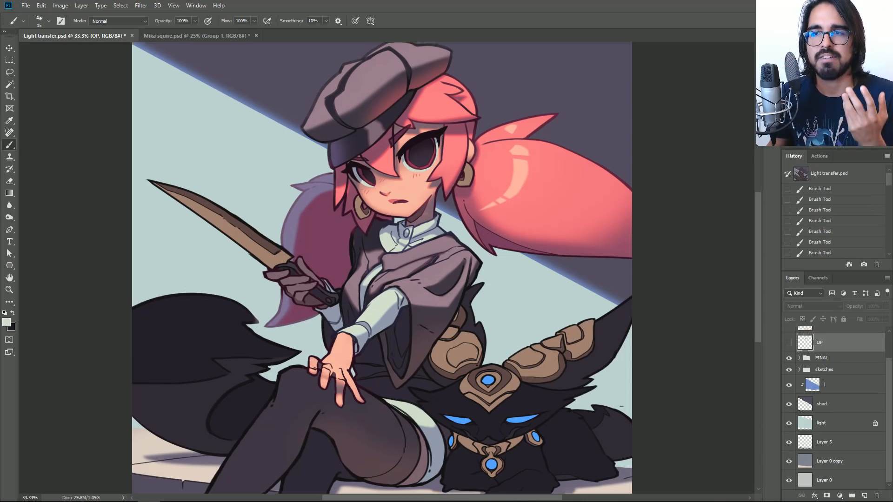
left_click_drag(382, 267, 393, 282)
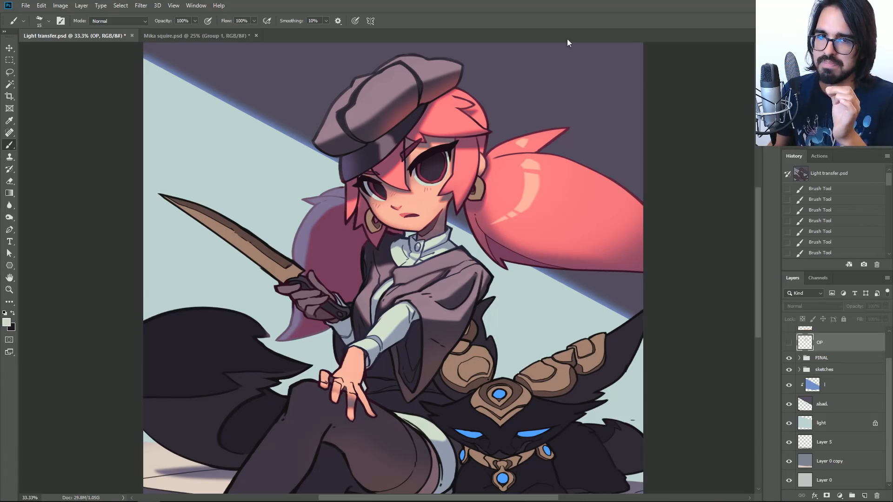
left_click(183, 36)
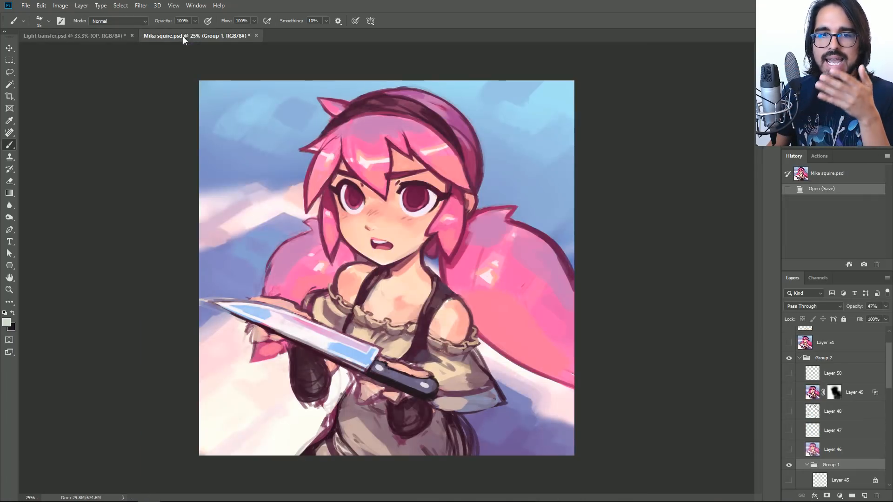
Restore Mika squire.psd to its opening history snapshot and return to the Light transfer.psd document.
left_click(824, 174)
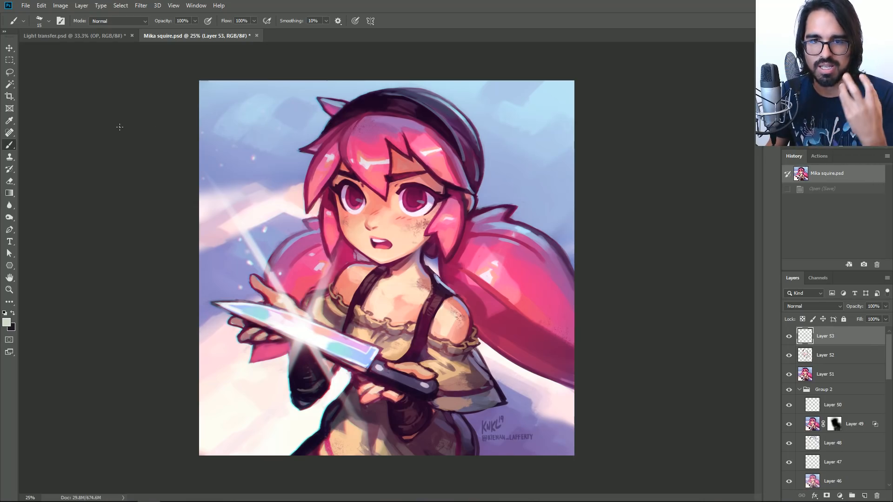
left_click(91, 37)
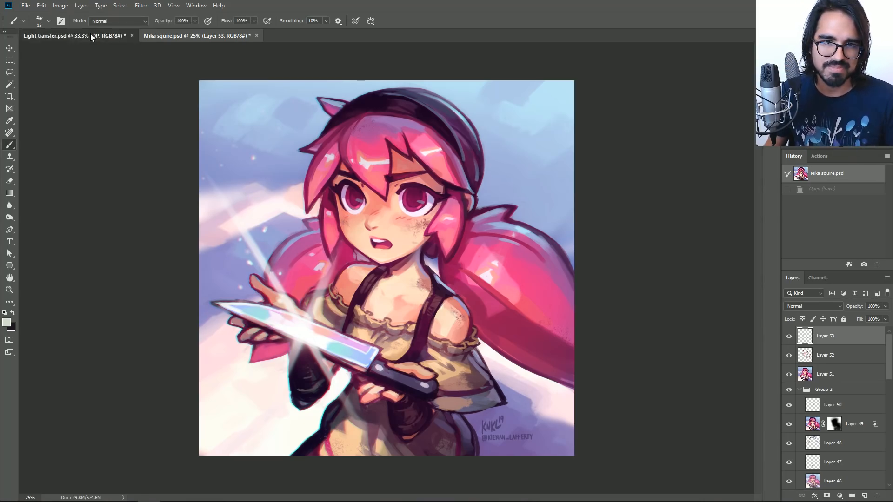